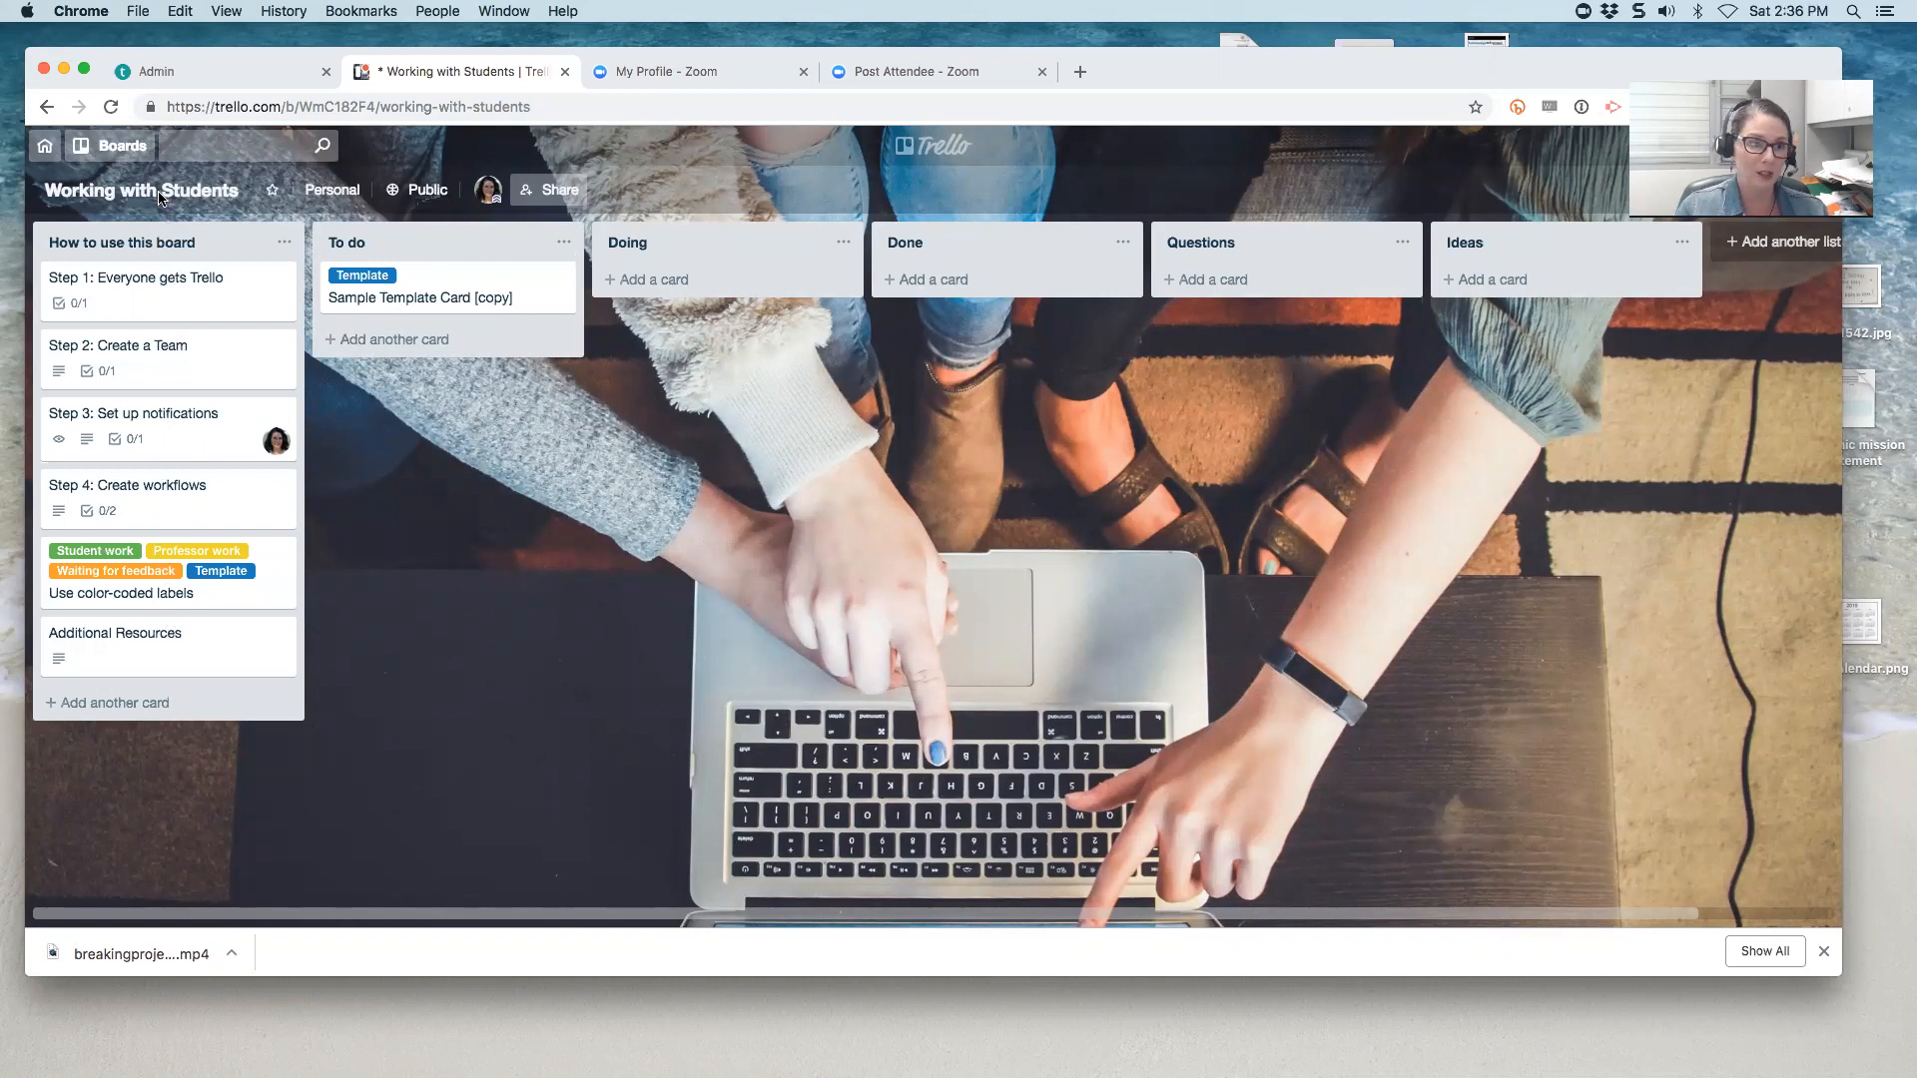
- Review the contents of the "Step 1: Everyone gets Trello" and "Step 2: Create a Team" cards, closing each one
{"action": "left_click", "coordinate": [176, 277]}
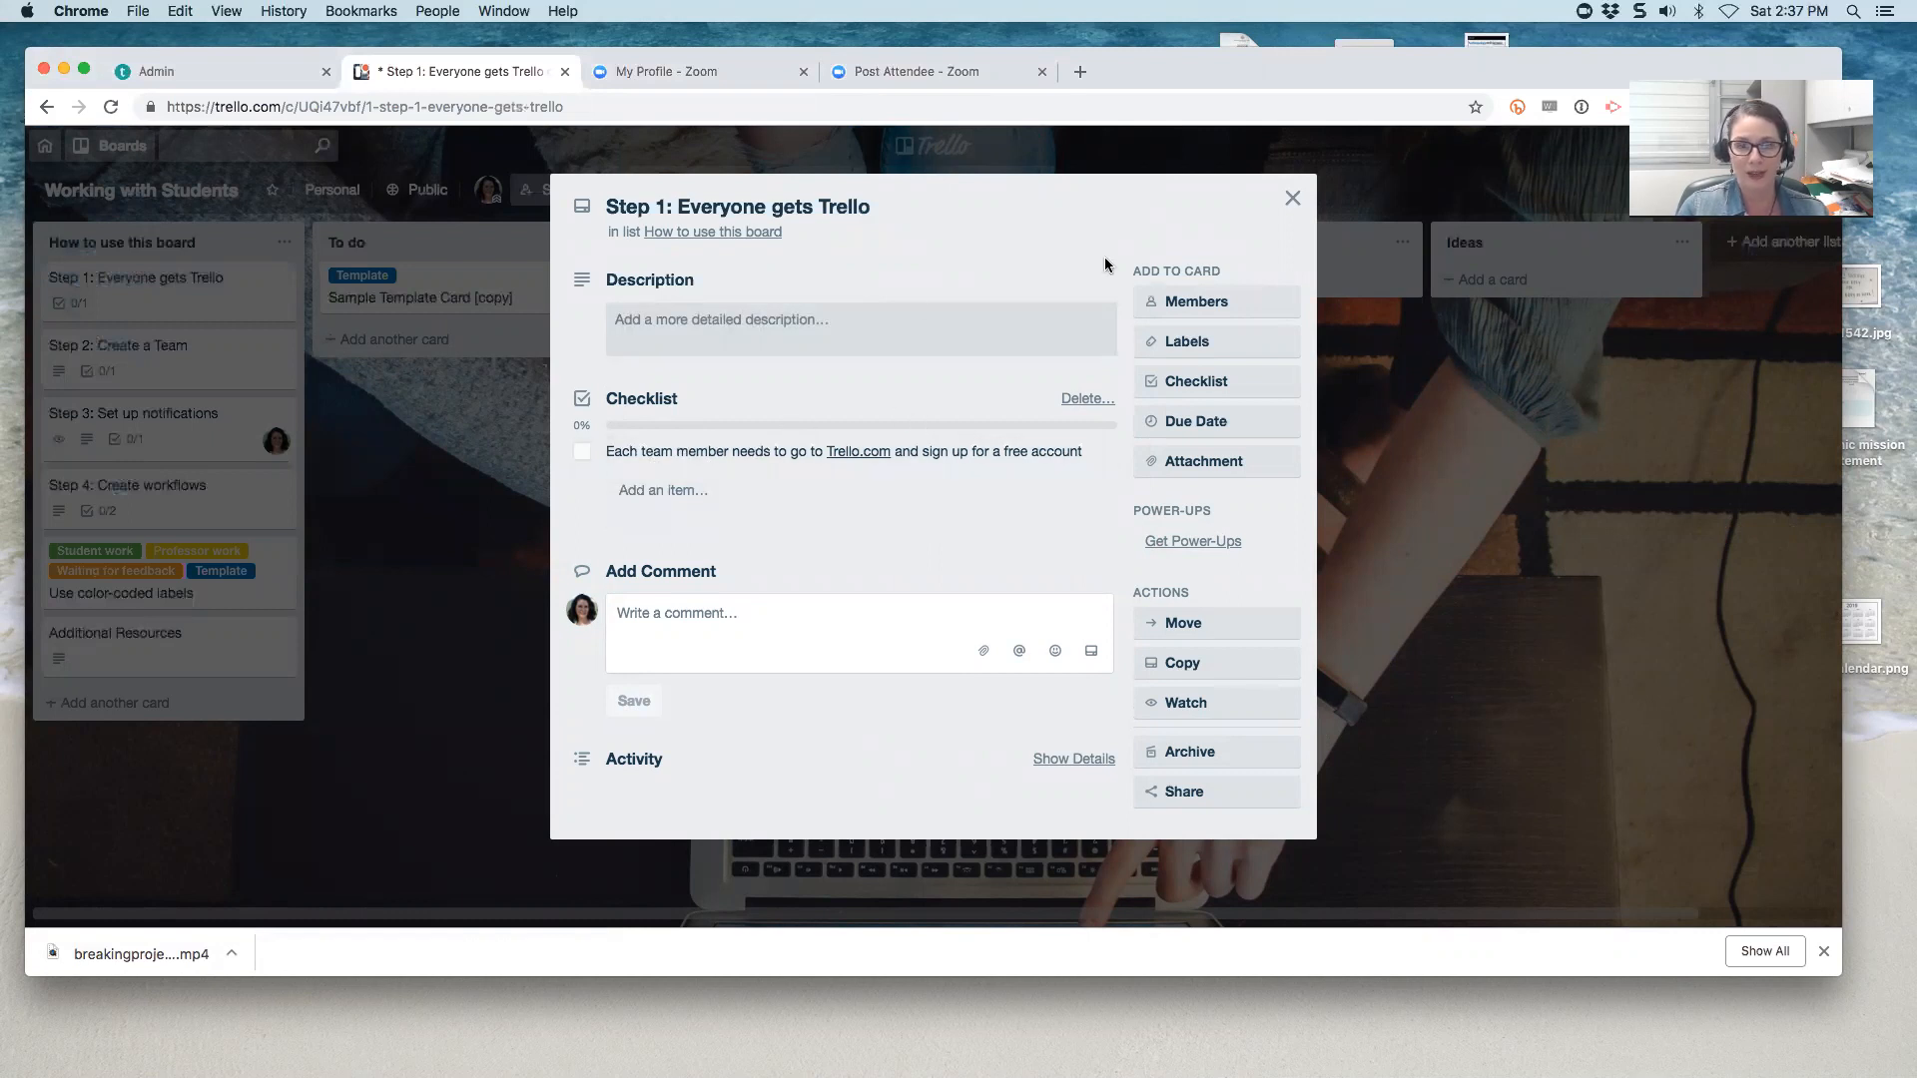
{"action": "left_click", "coordinate": [1293, 199]}
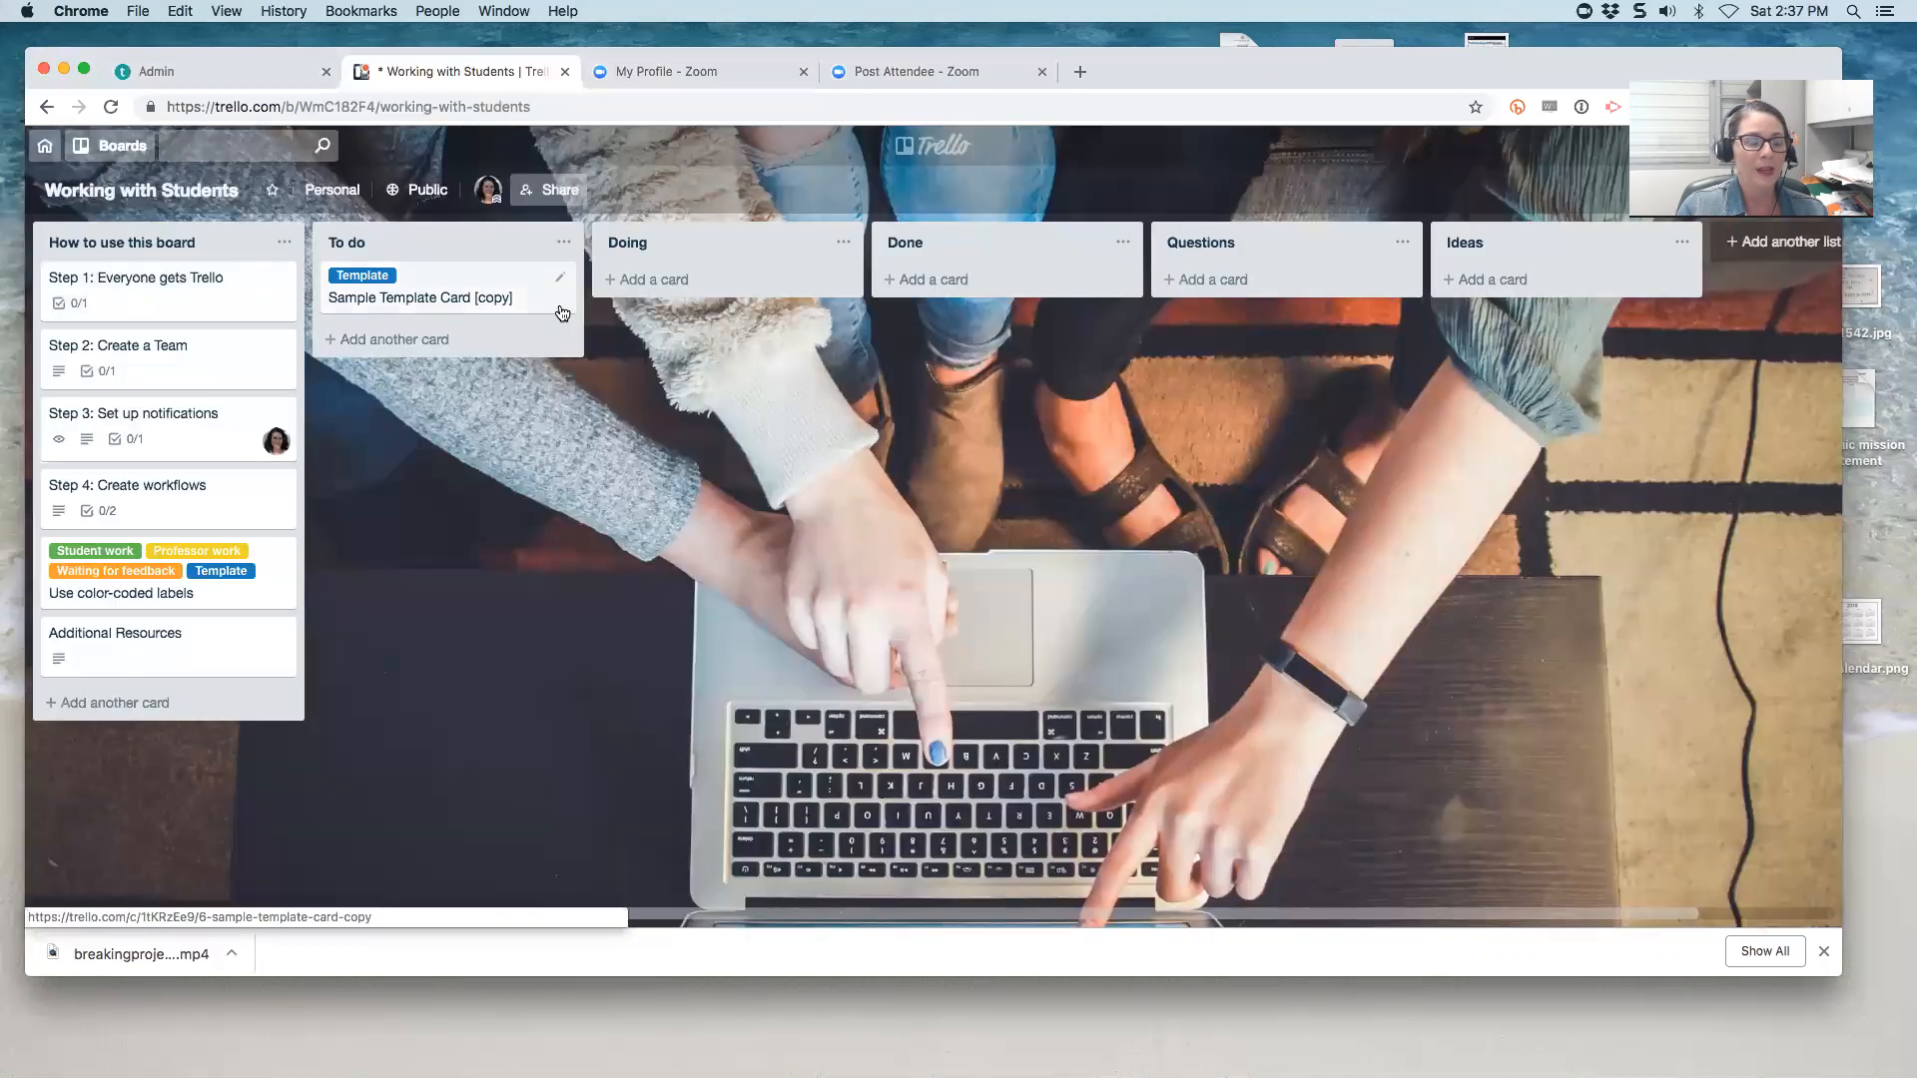
{"action": "left_click", "coordinate": [203, 363]}
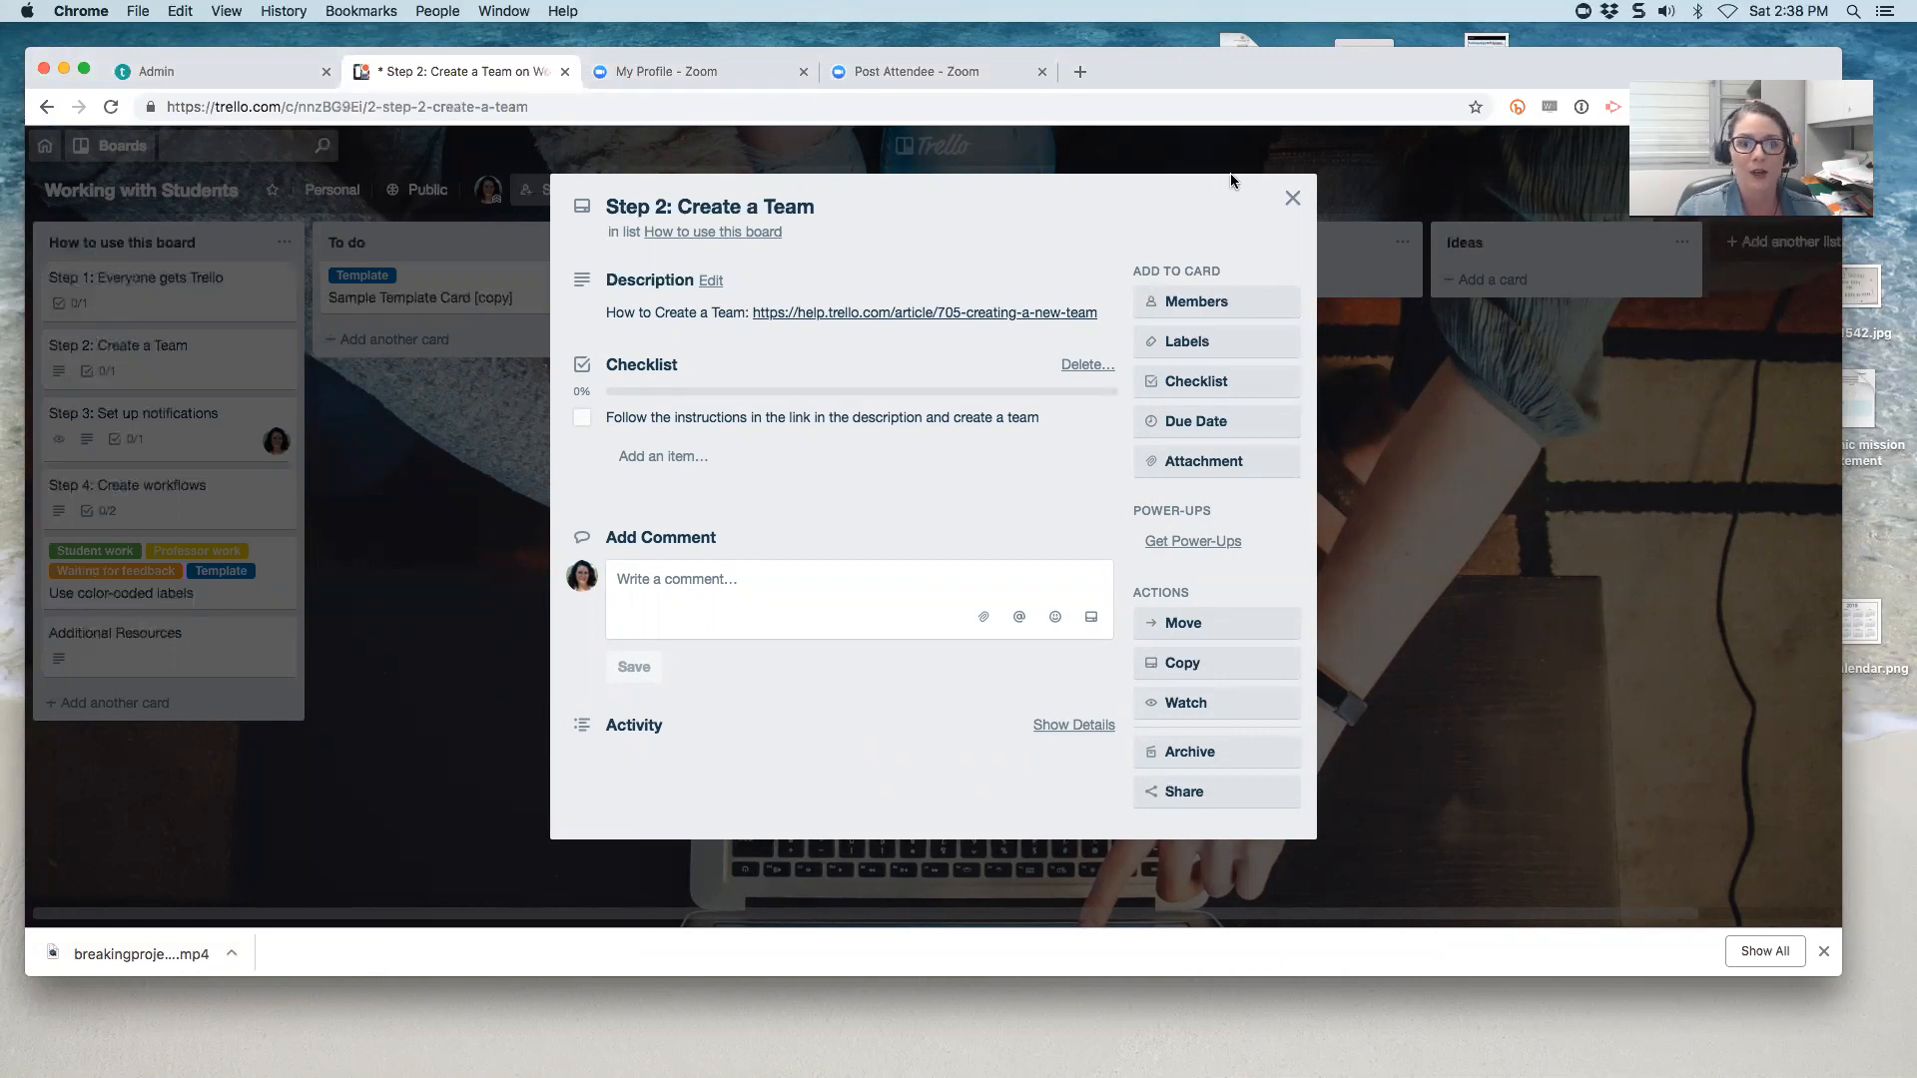
{"action": "left_click", "coordinate": [1293, 203]}
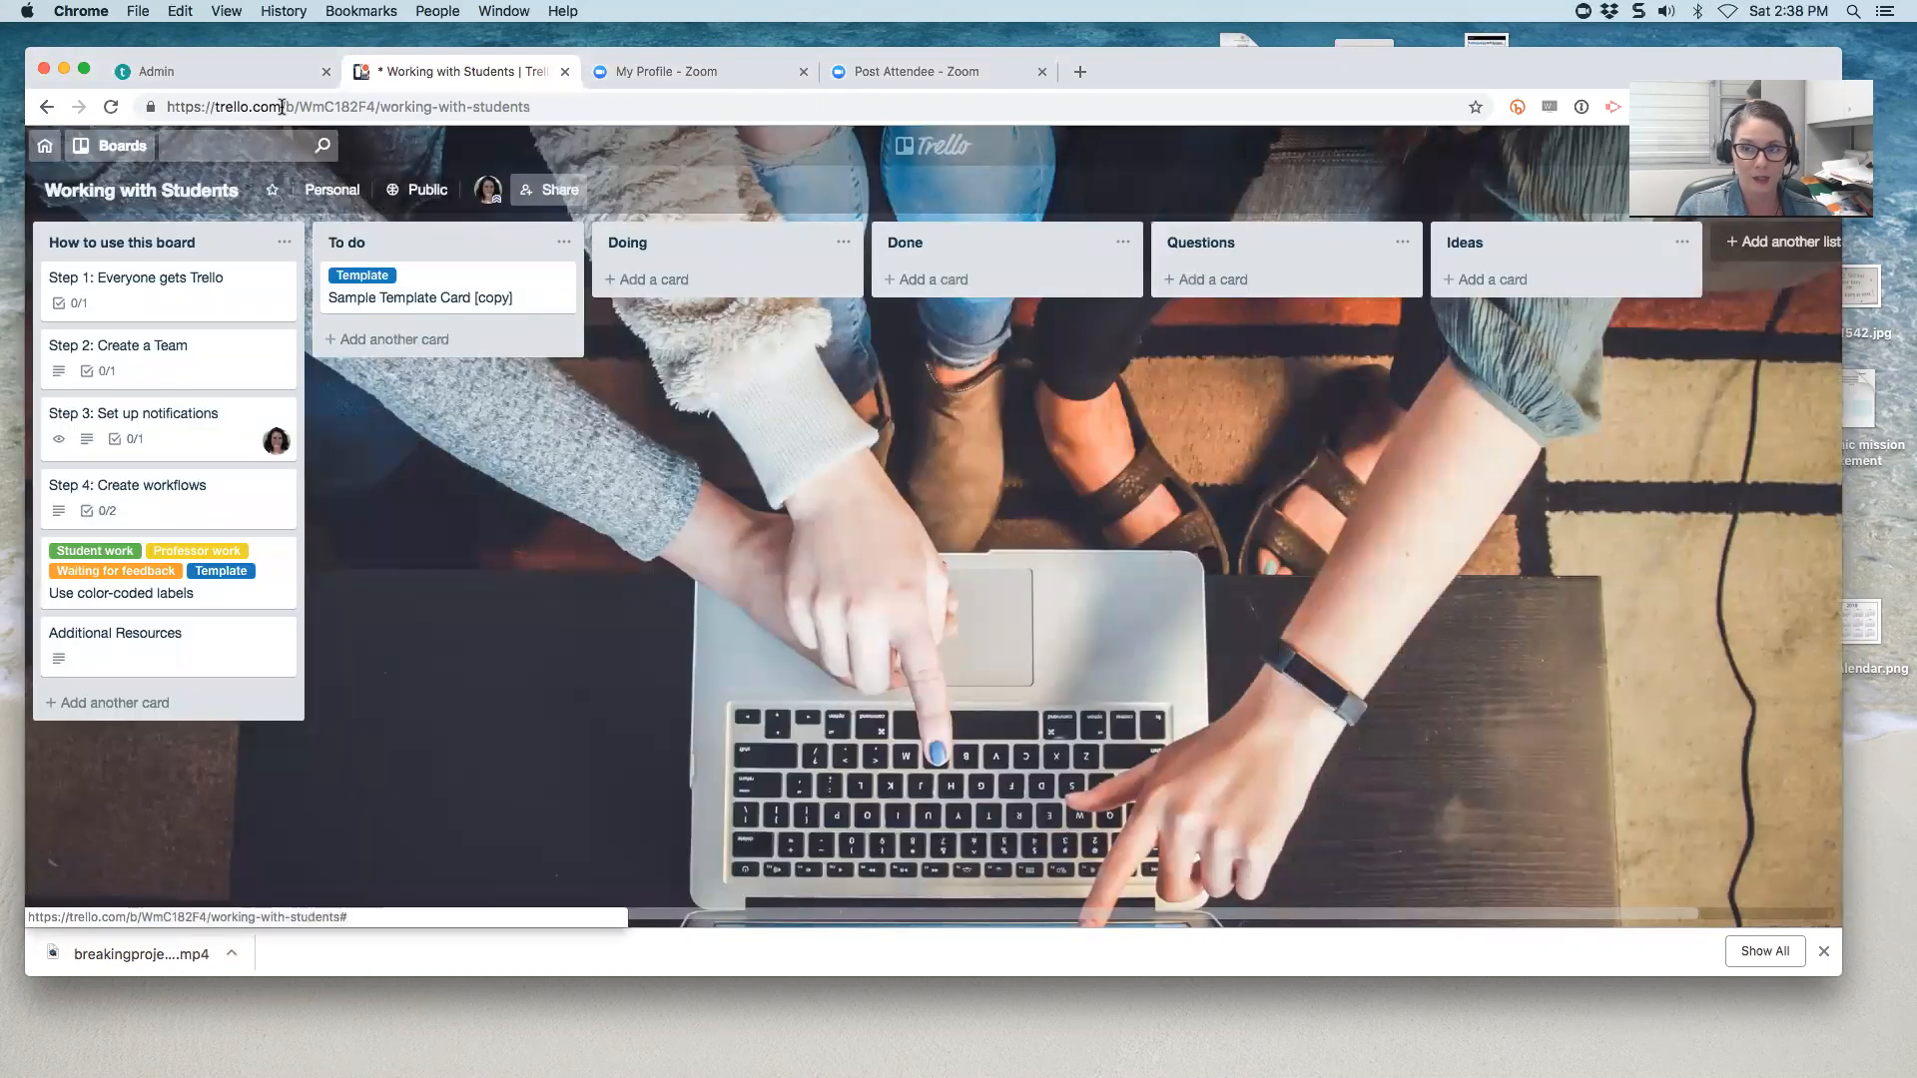
- Examine the board's team assignment choices and the Create Team form without assigning or creating a team
{"action": "left_click", "coordinate": [333, 189]}
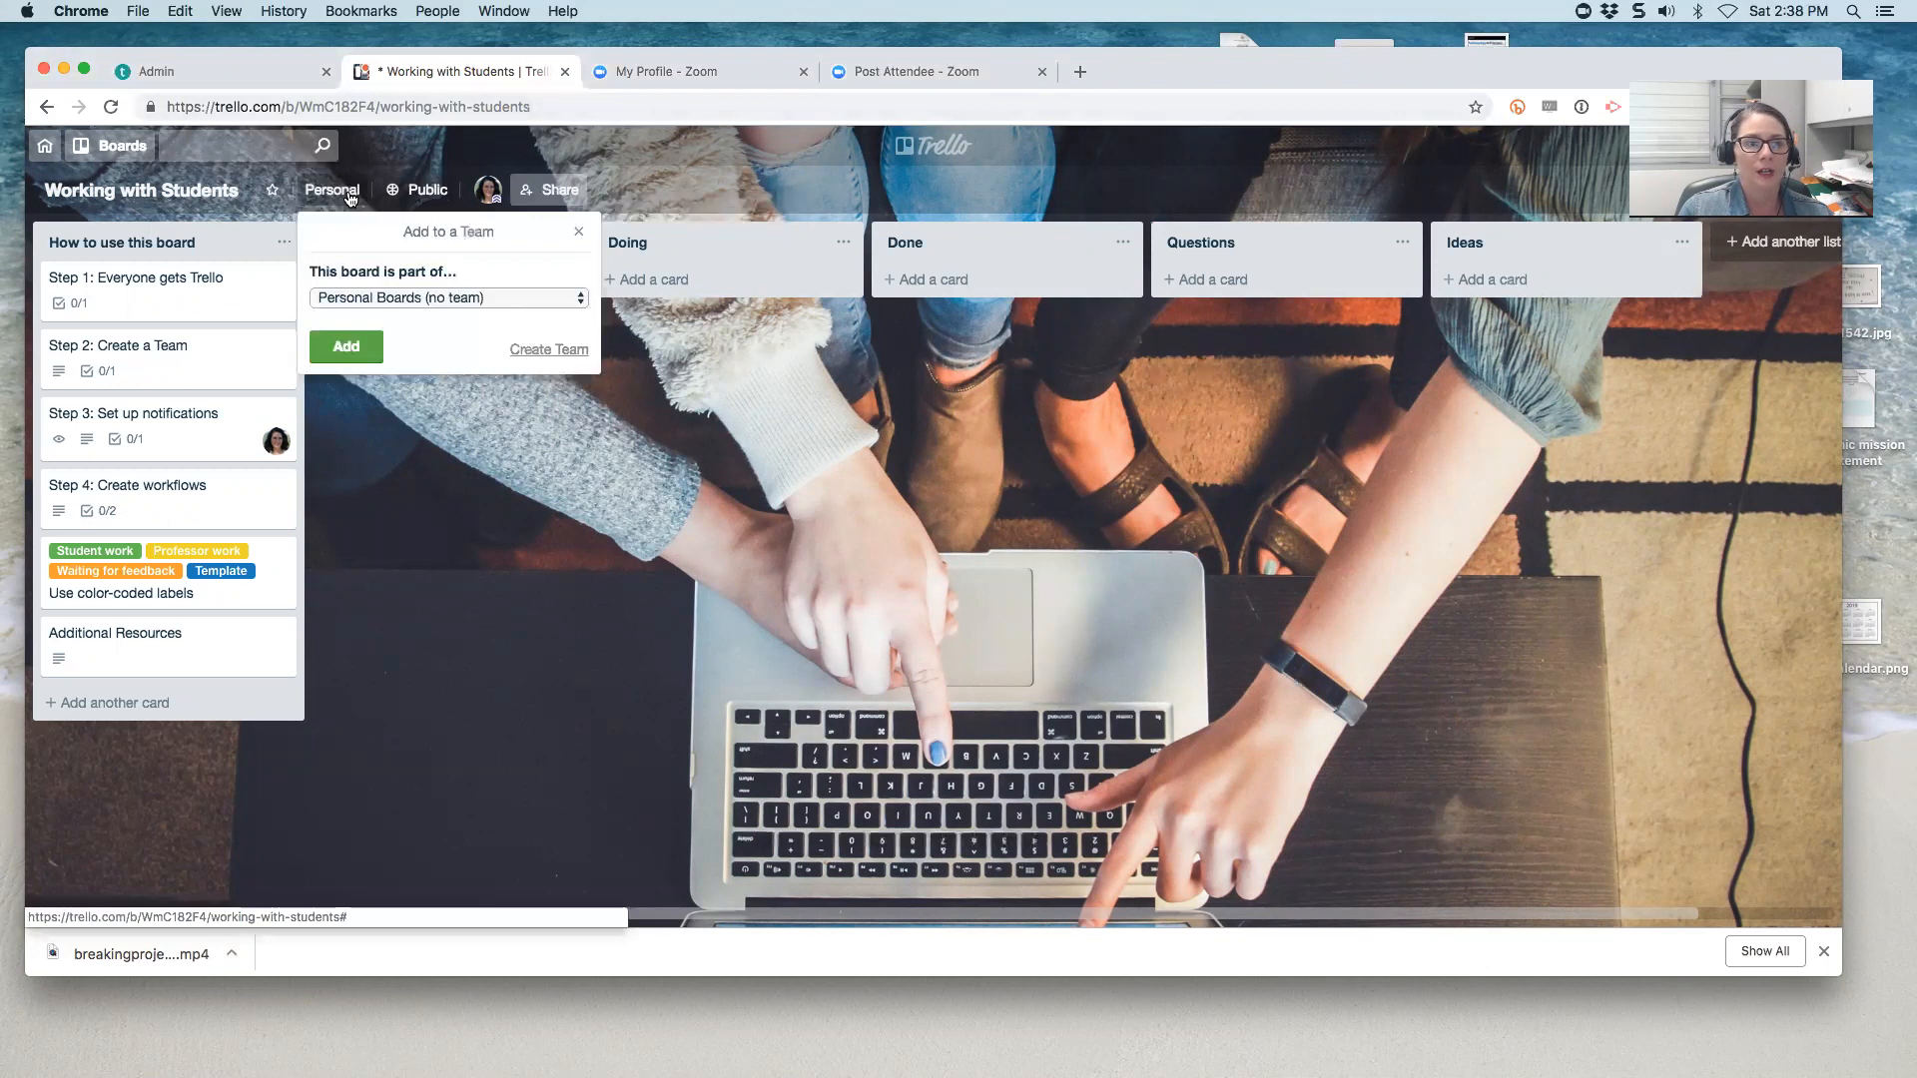
{"action": "left_click", "coordinate": [447, 298]}
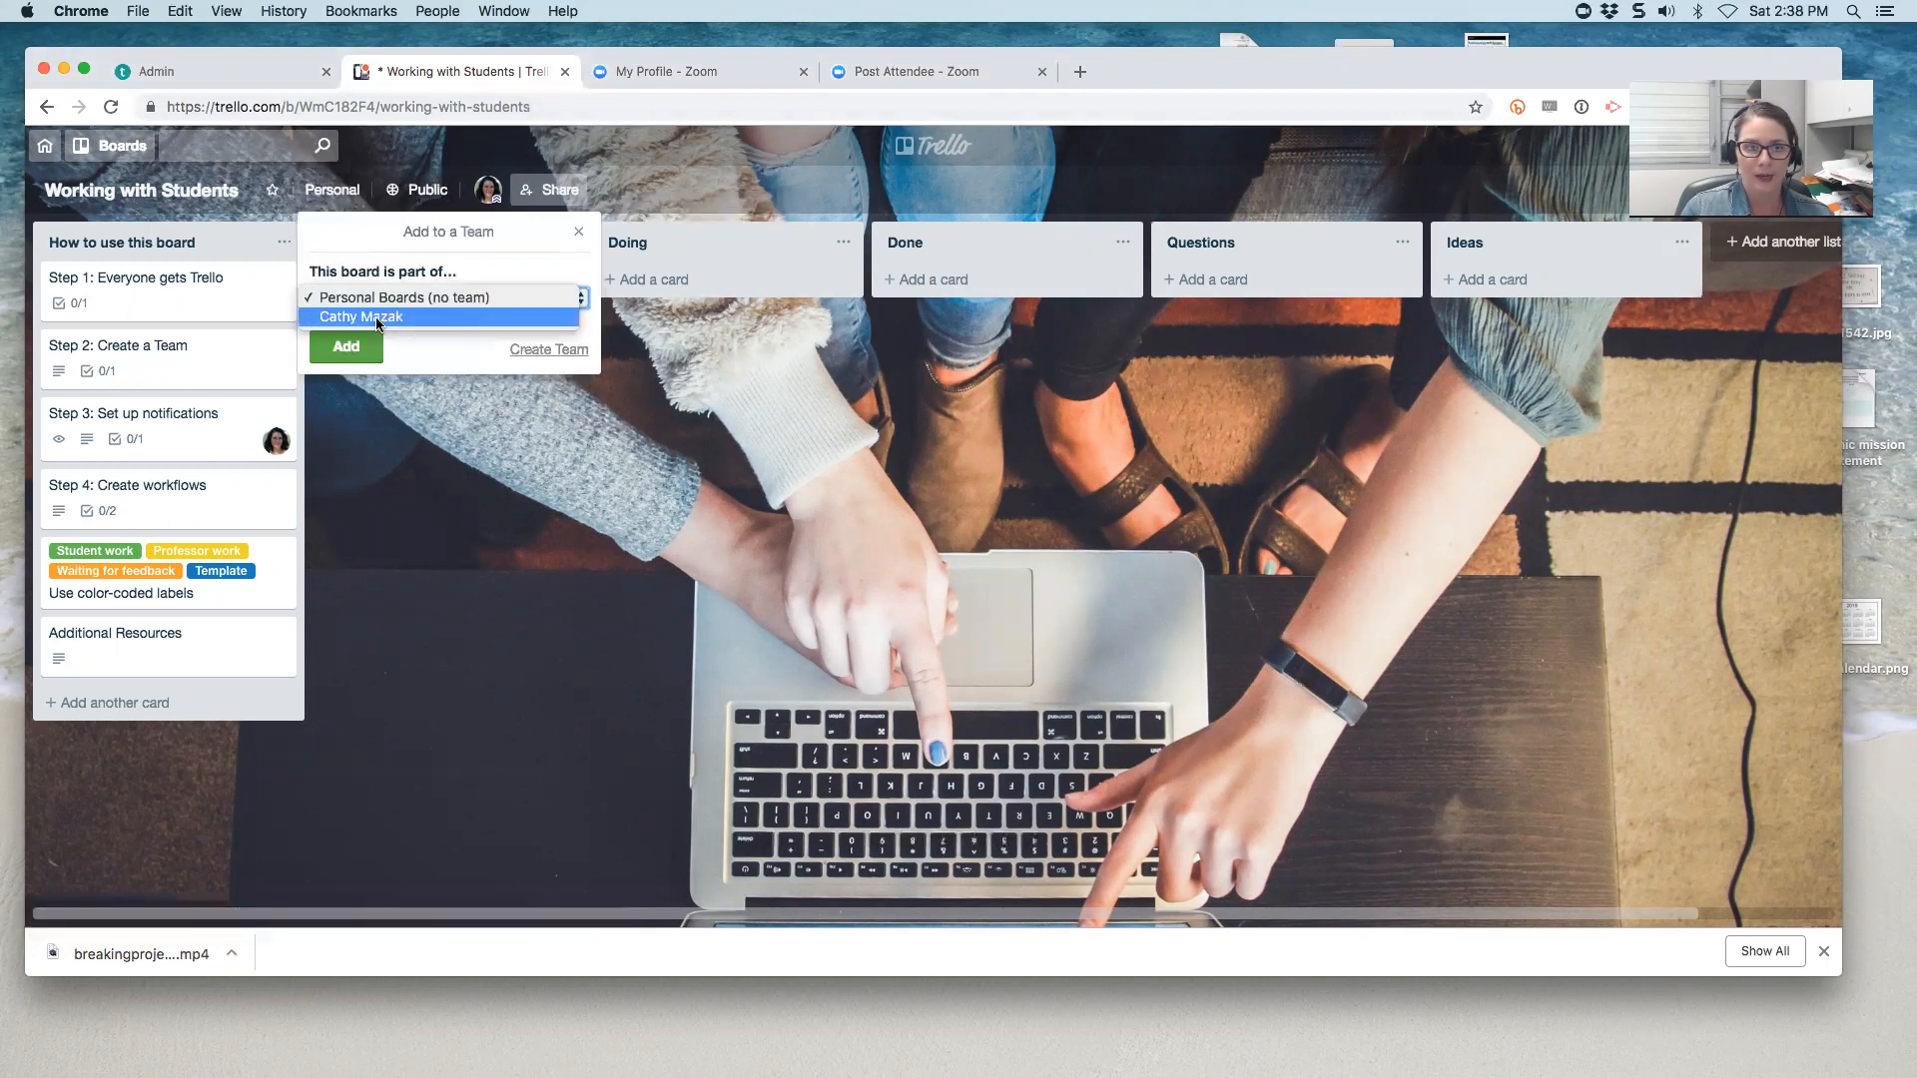
{"action": "left_click", "coordinate": [356, 231]}
{"action": "left_click", "coordinate": [578, 231]}
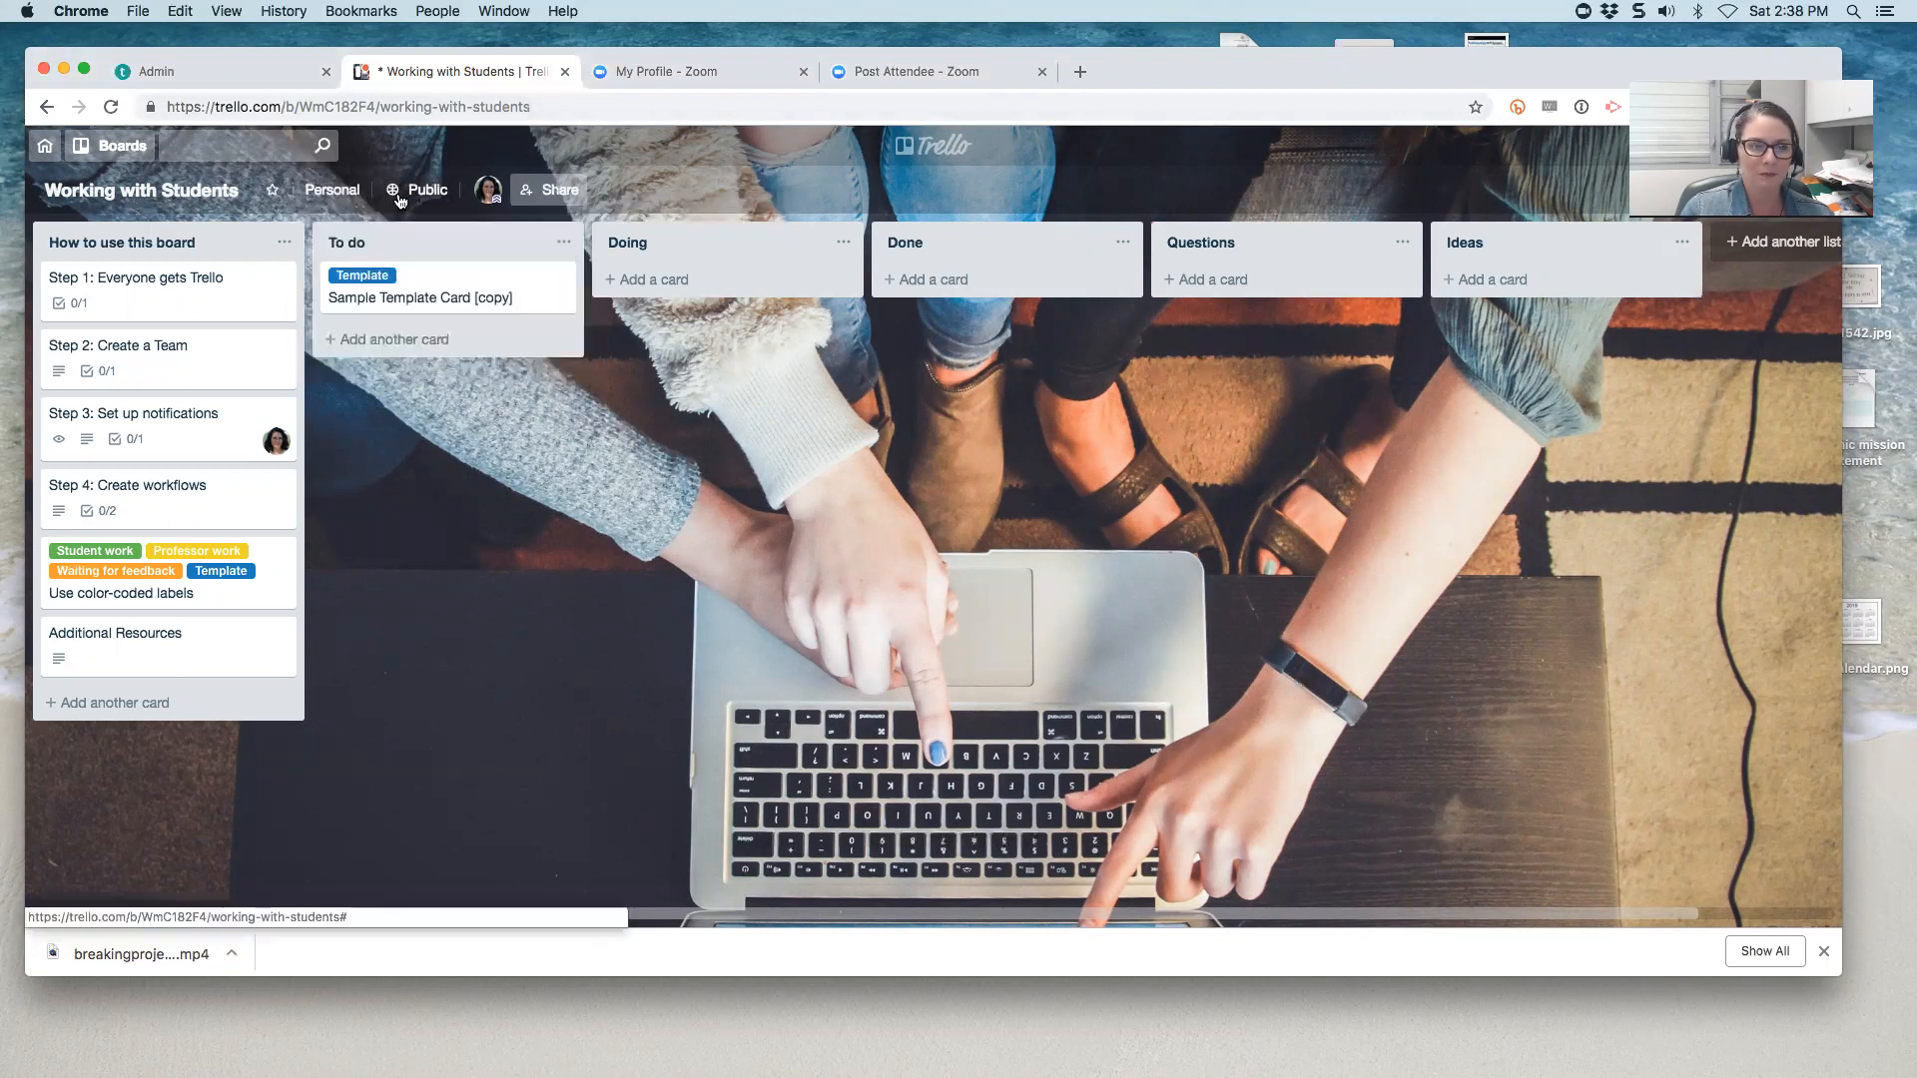
{"action": "left_click", "coordinate": [344, 196]}
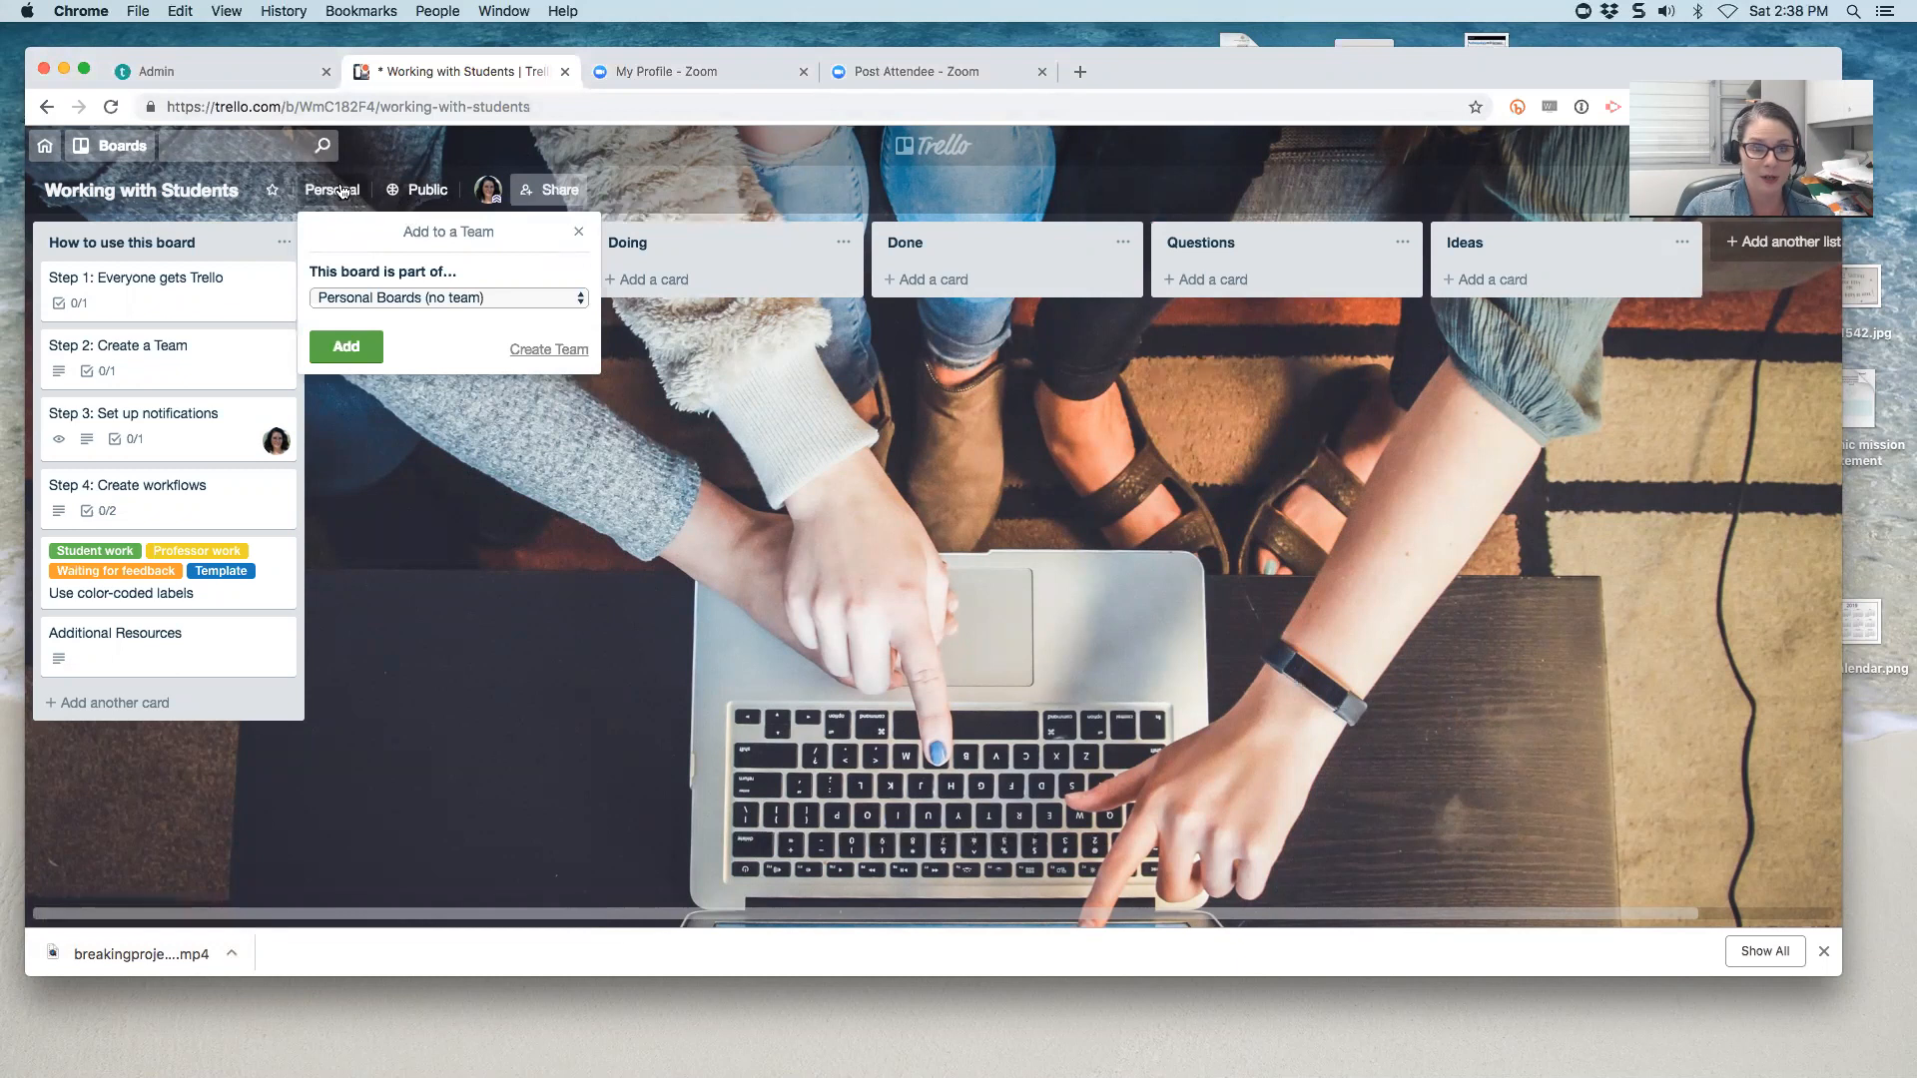
{"action": "left_click", "coordinate": [551, 349]}
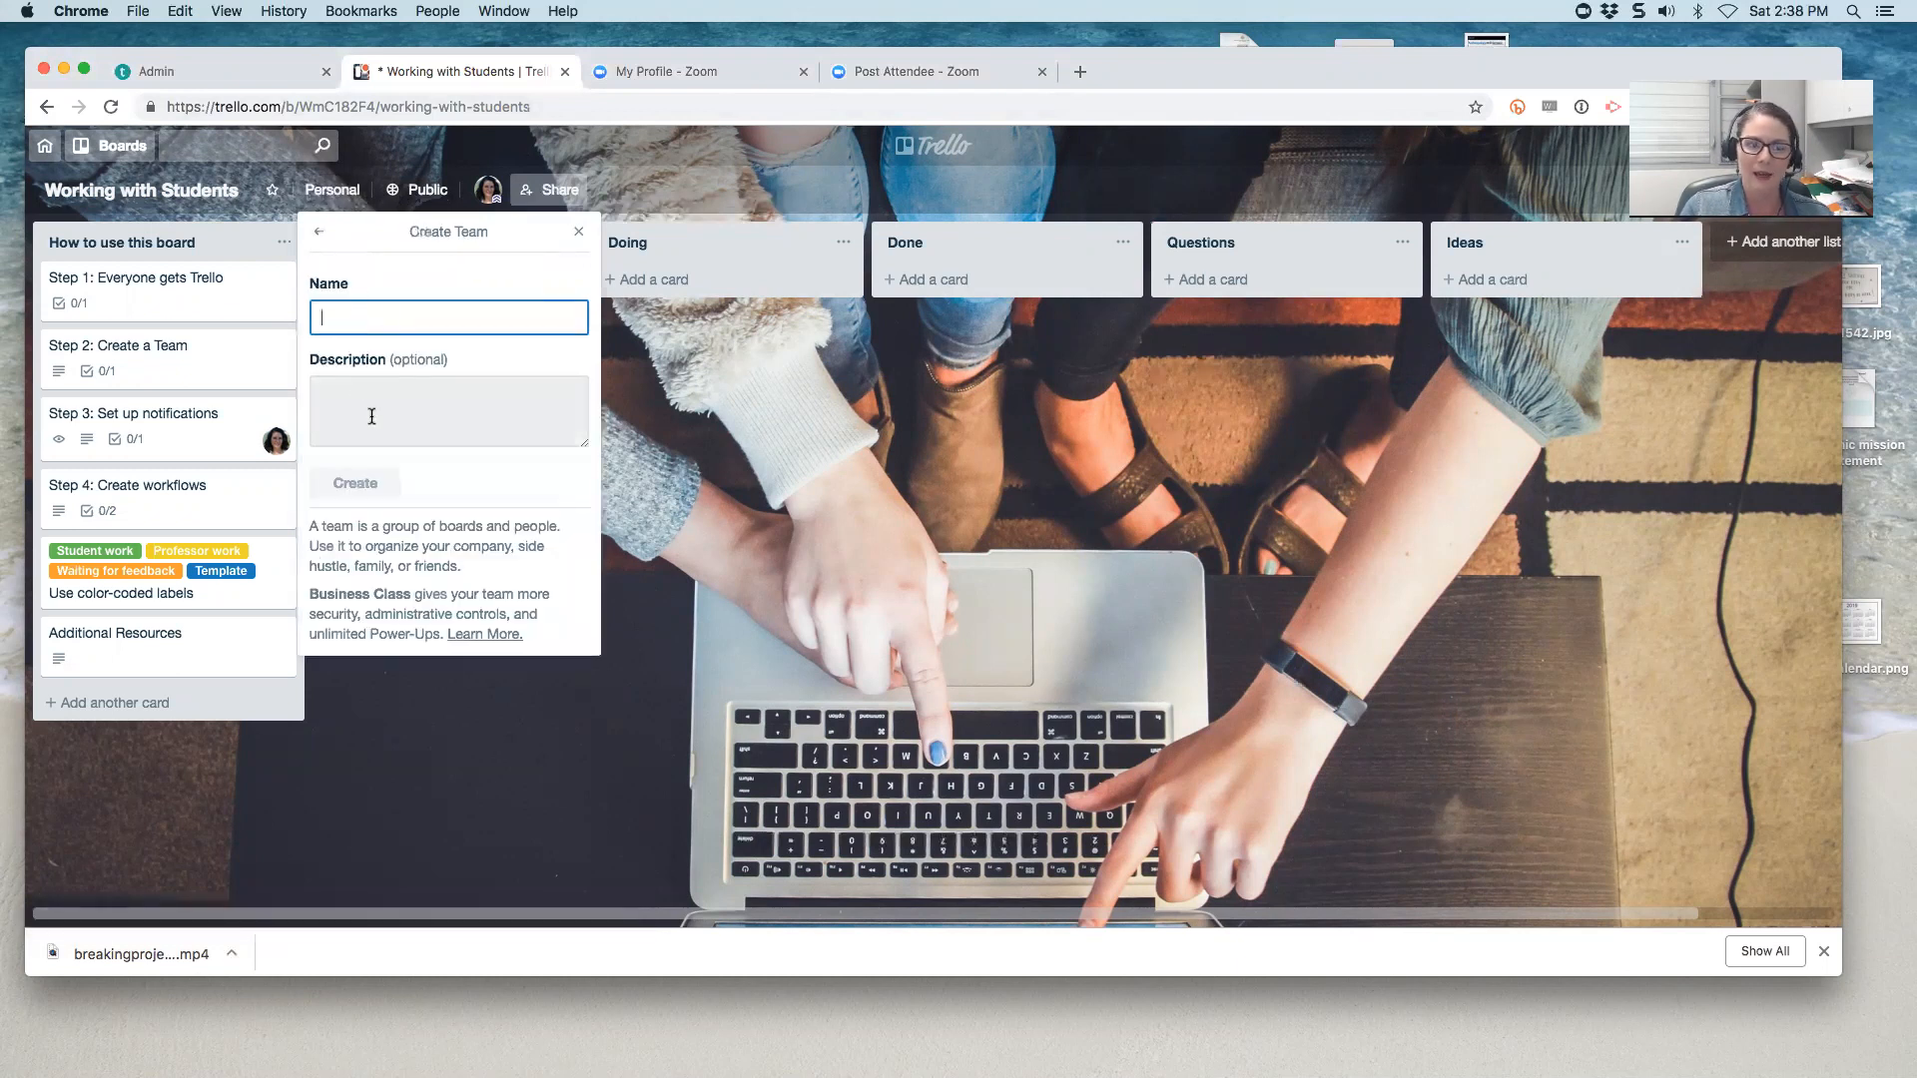
{"action": "left_click", "coordinate": [579, 233]}
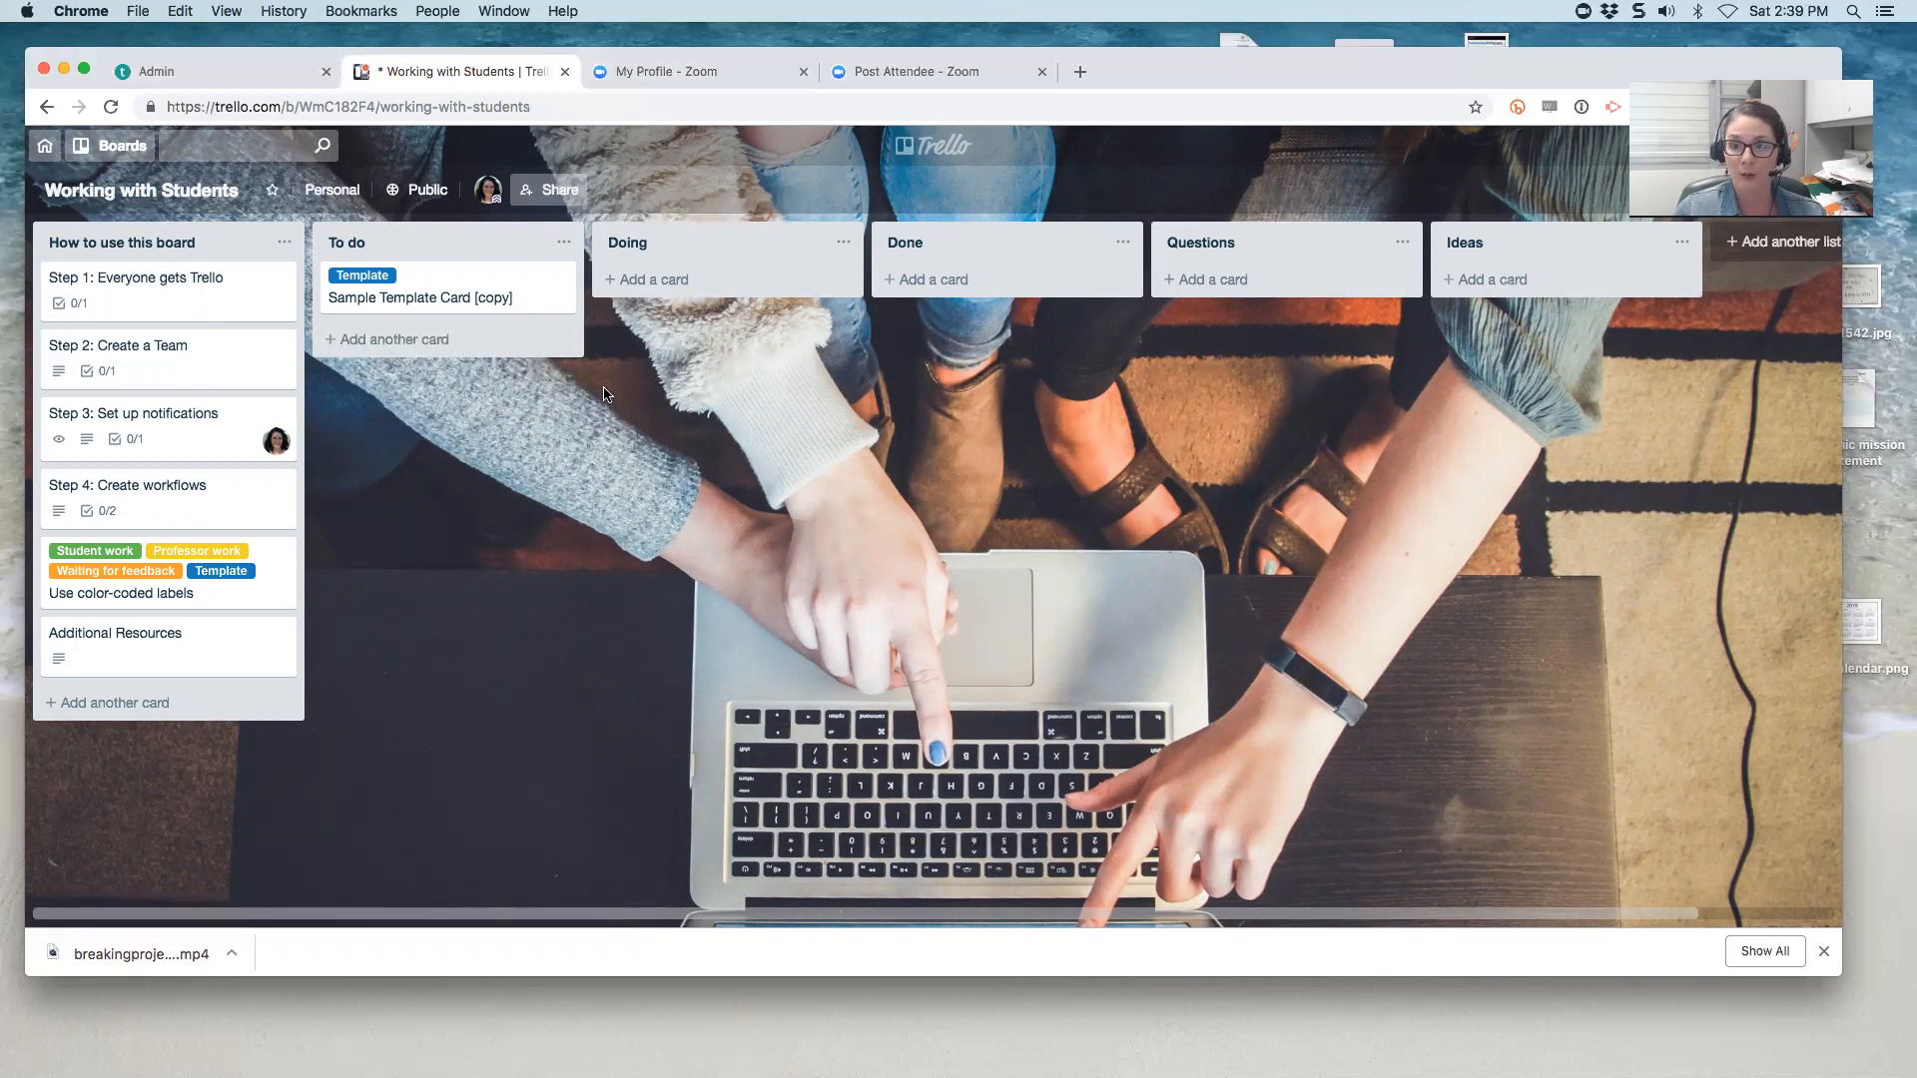
- View the board member's details and create an invitation link for joining the Working with Students board
{"action": "left_click", "coordinate": [489, 192]}
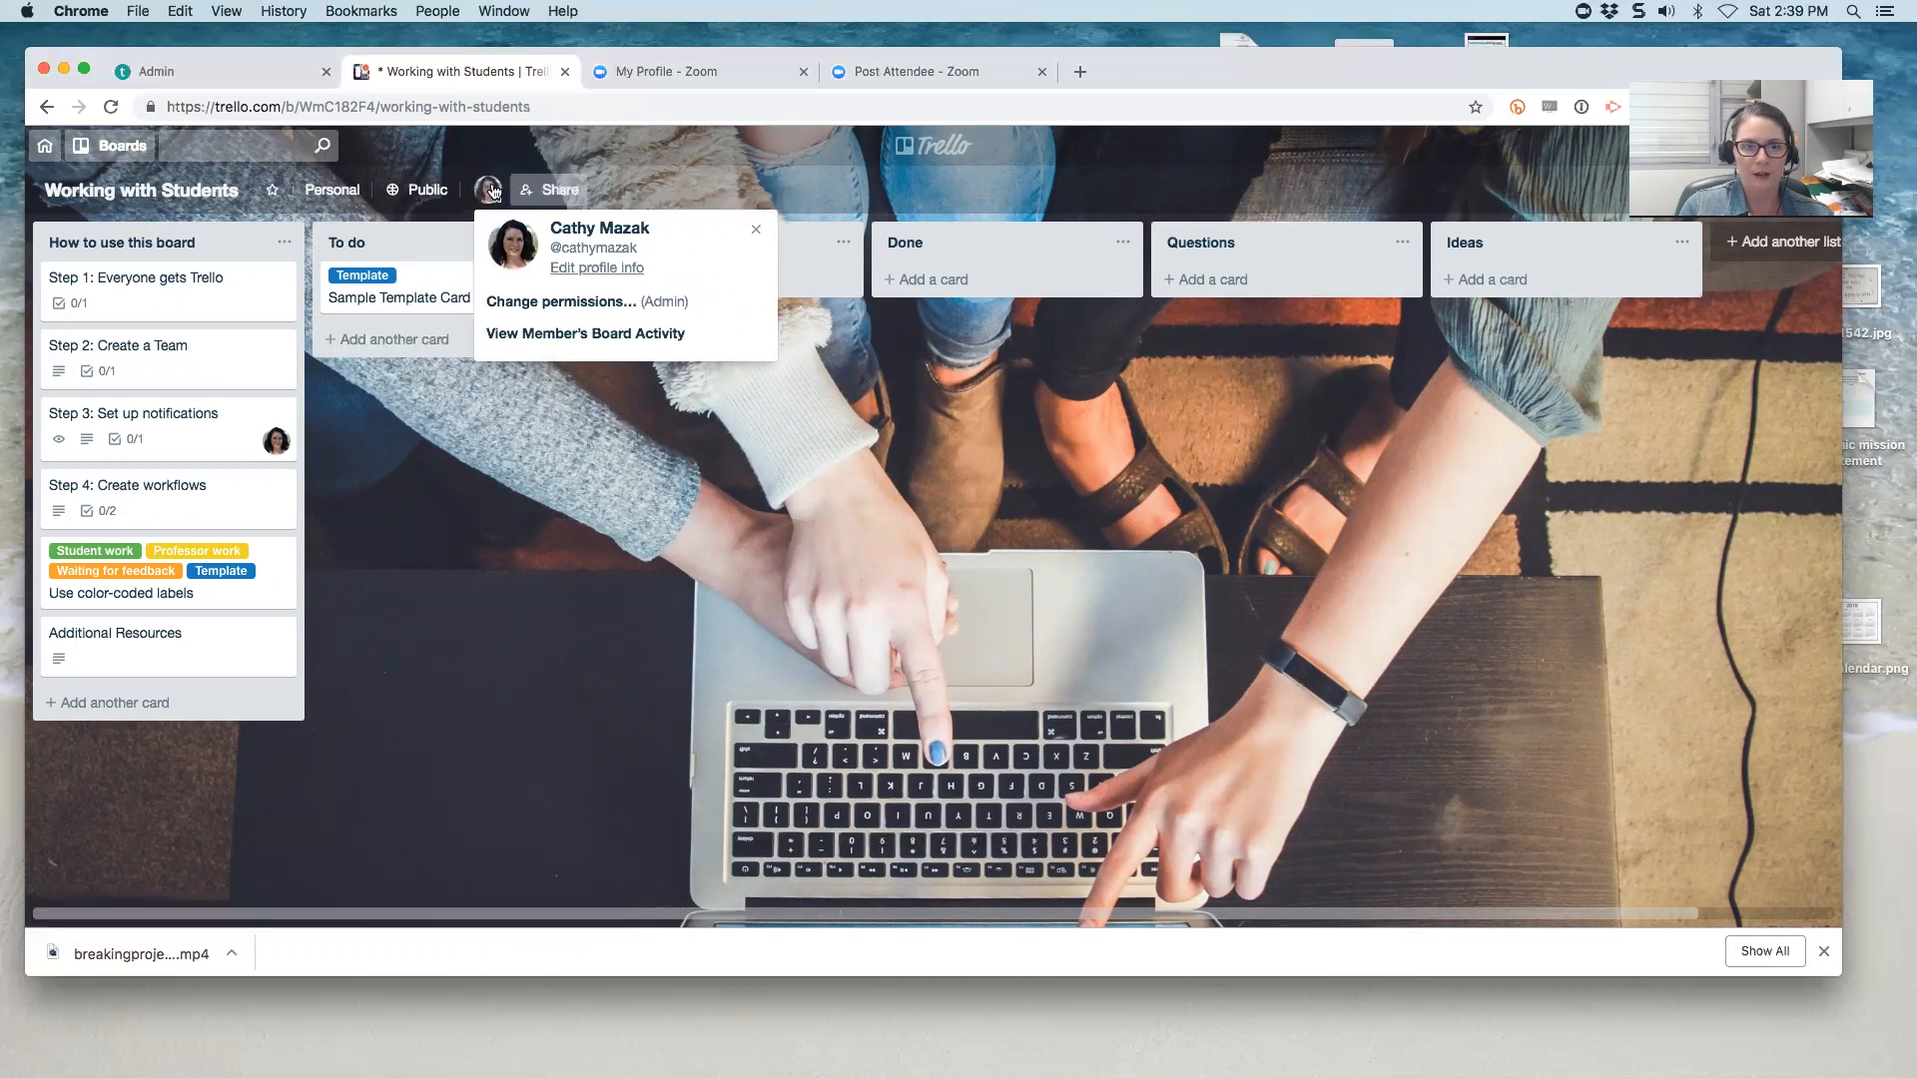
{"action": "left_click", "coordinate": [553, 189]}
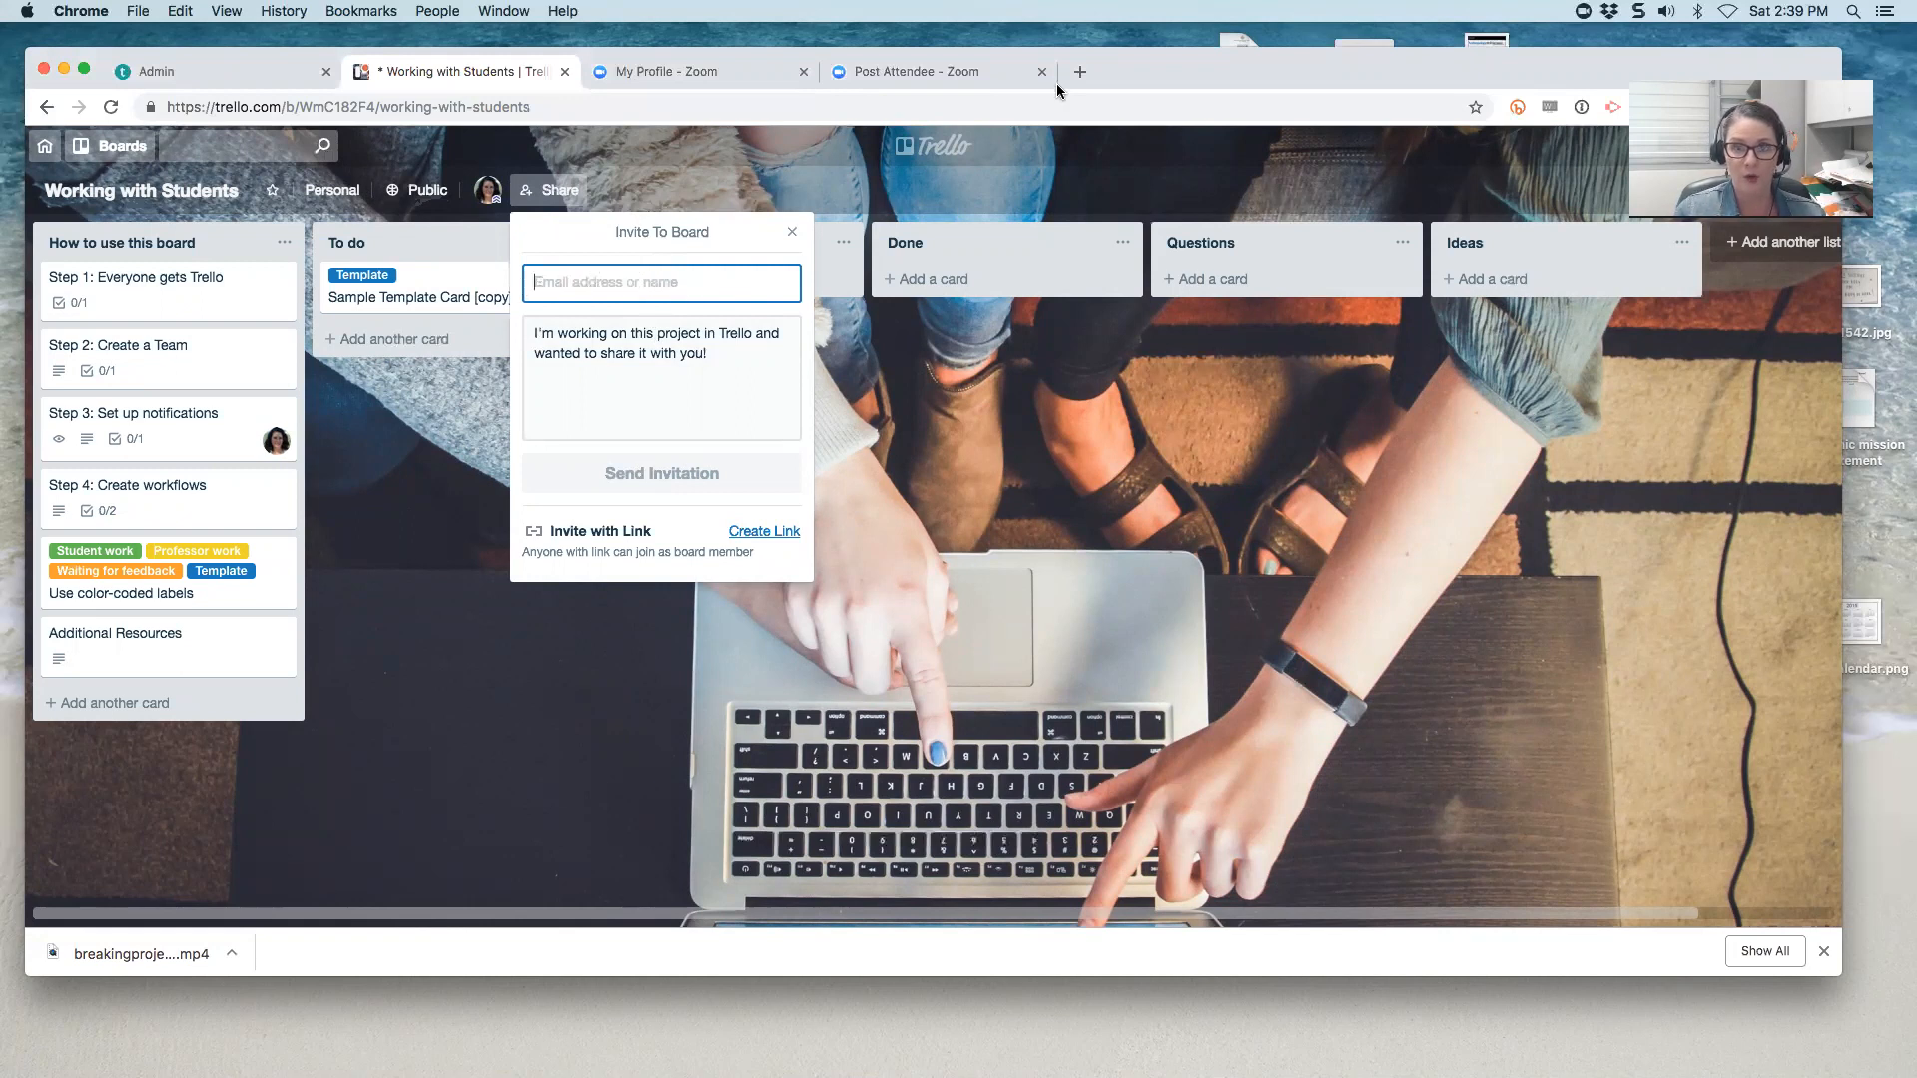
{"action": "left_click_drag", "start_coordinate": [1131, 61], "coordinate": [1116, 161]}
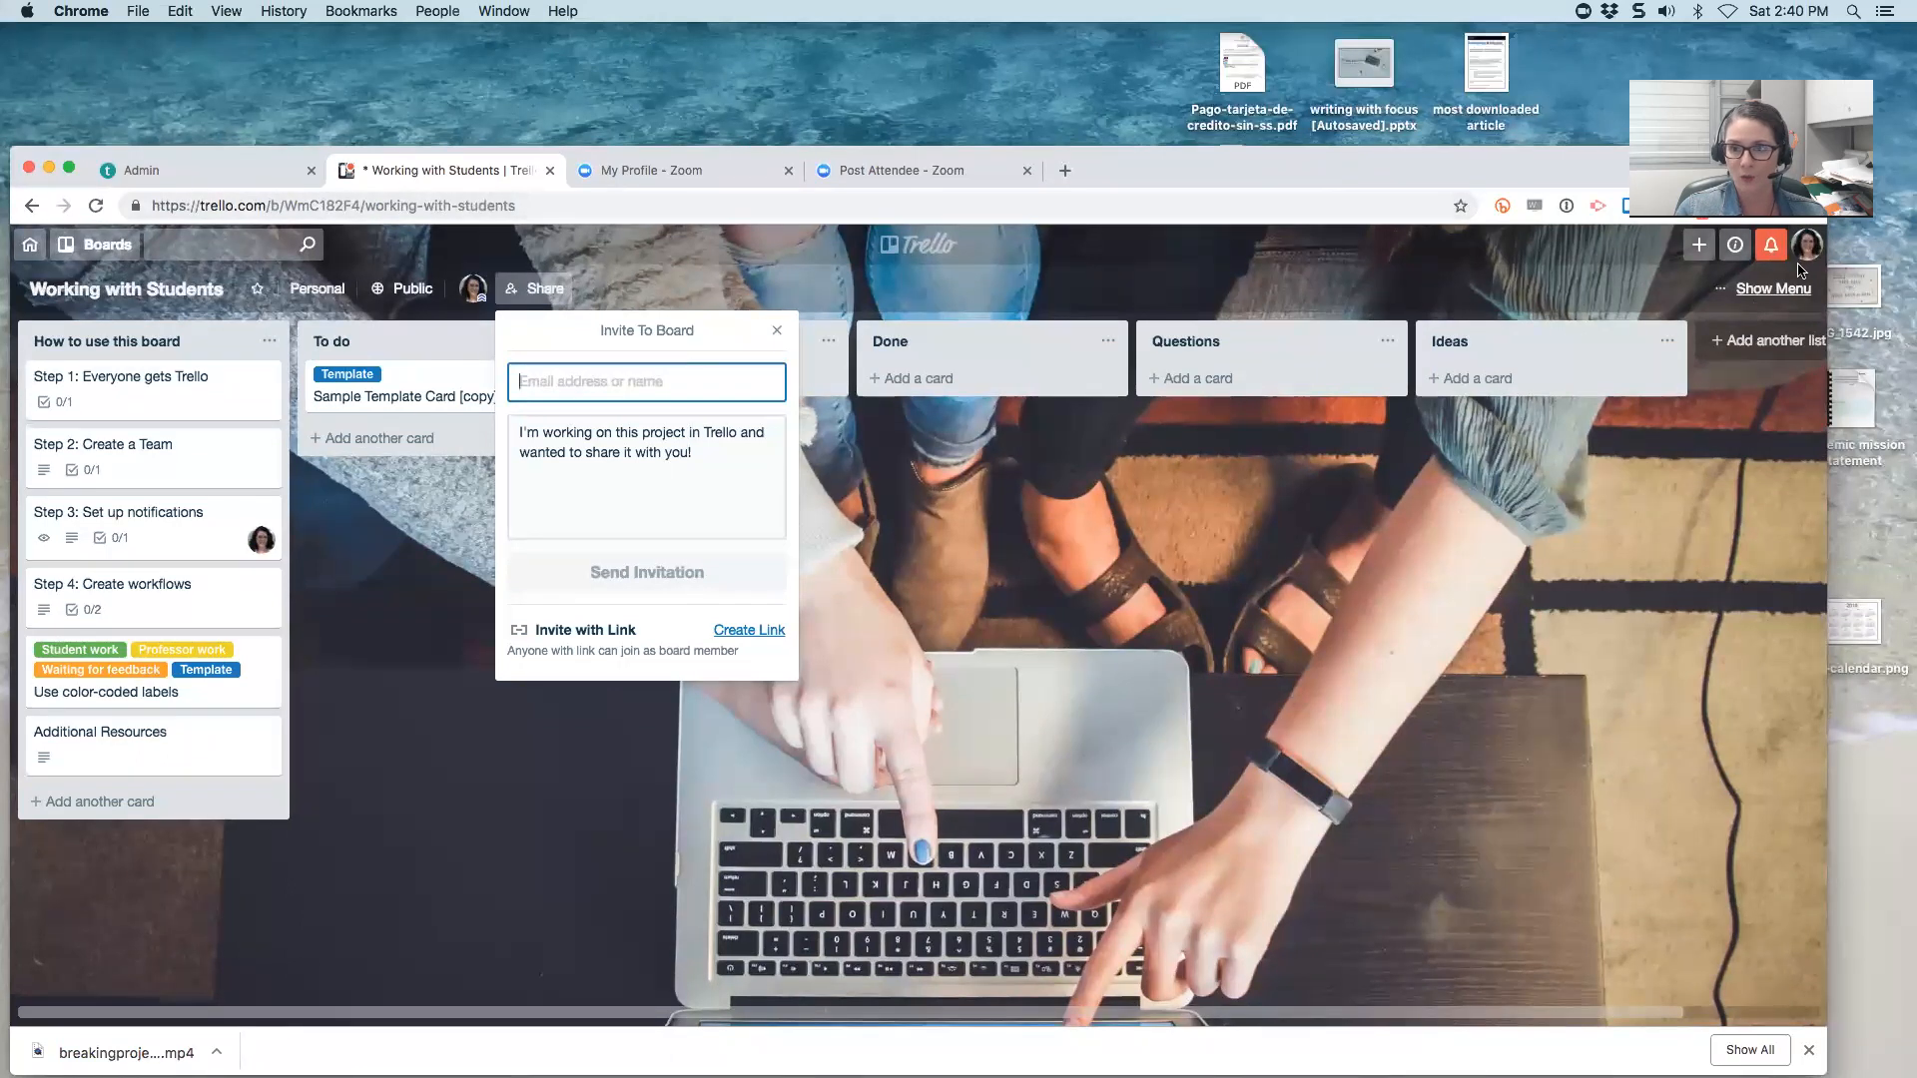
{"action": "left_click_drag", "start_coordinate": [1166, 171], "coordinate": [1195, 43]}
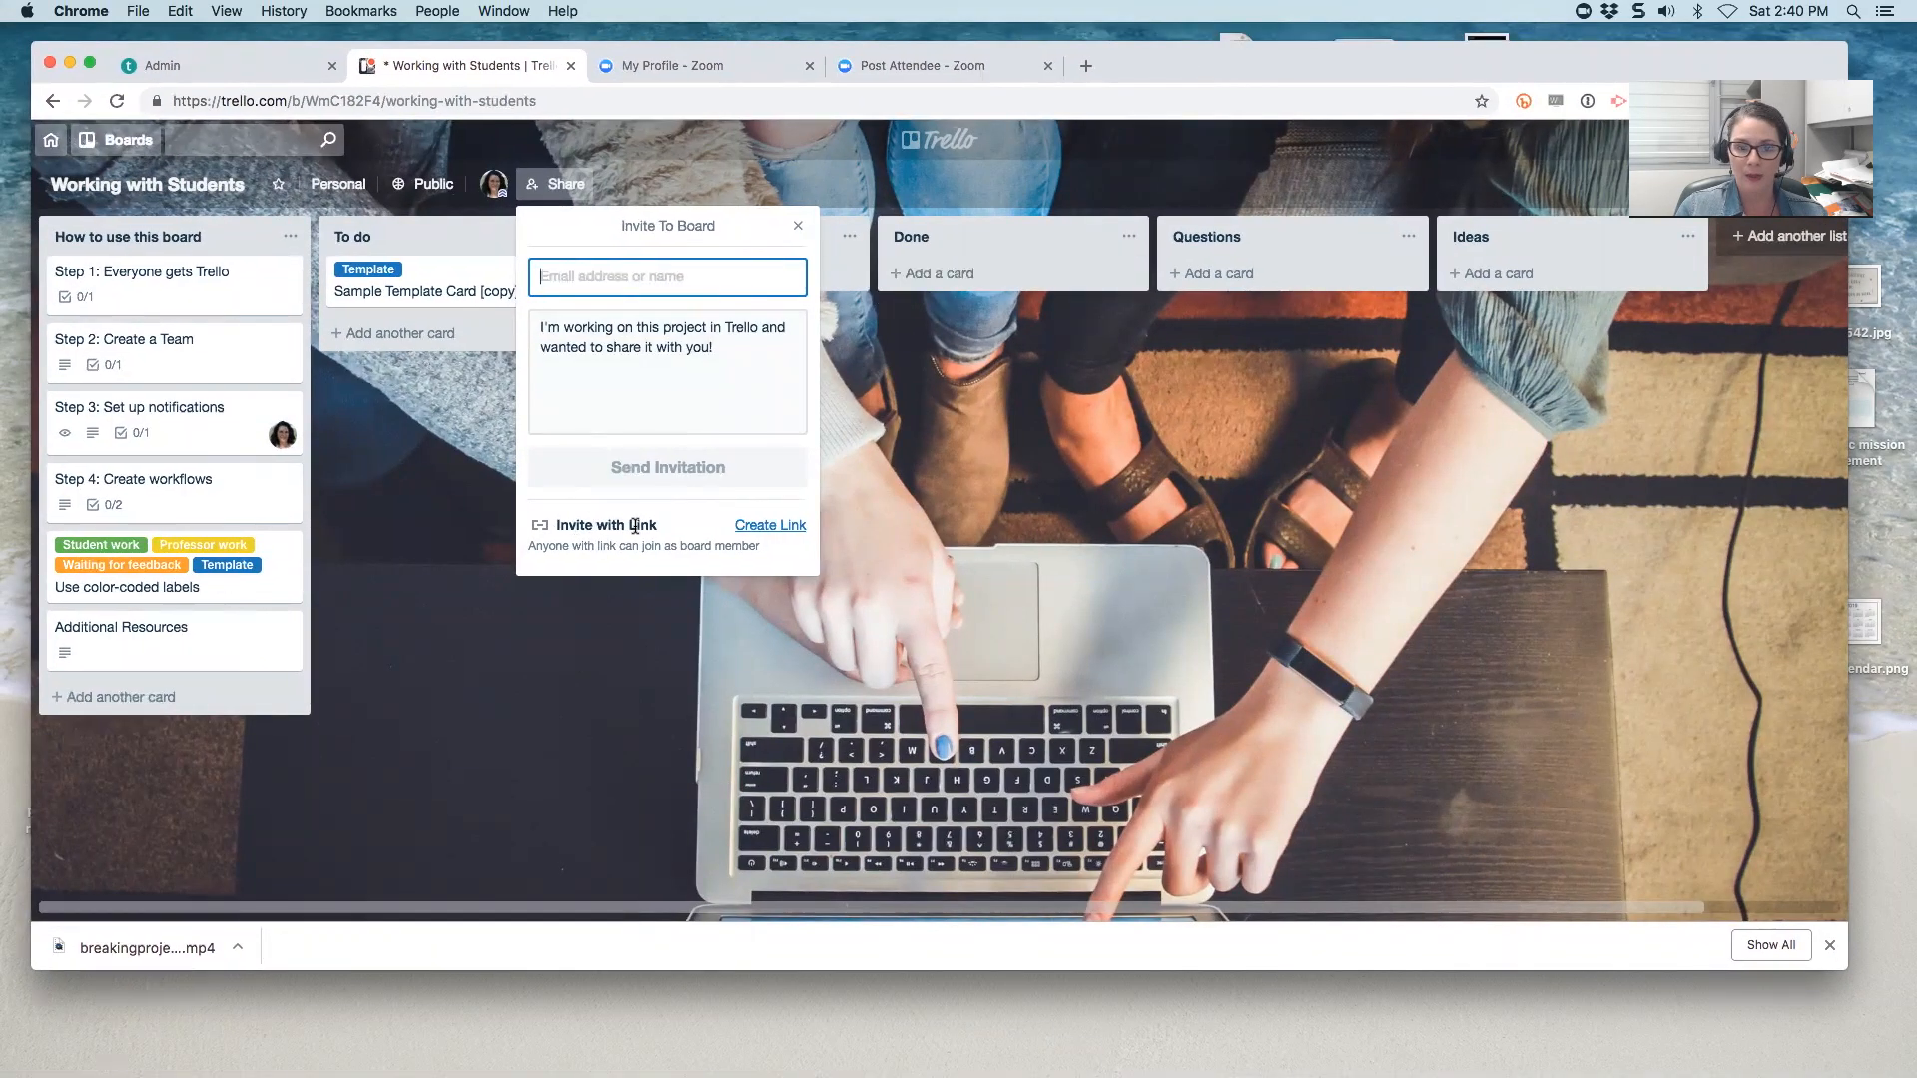
{"action": "left_click", "coordinate": [771, 526]}
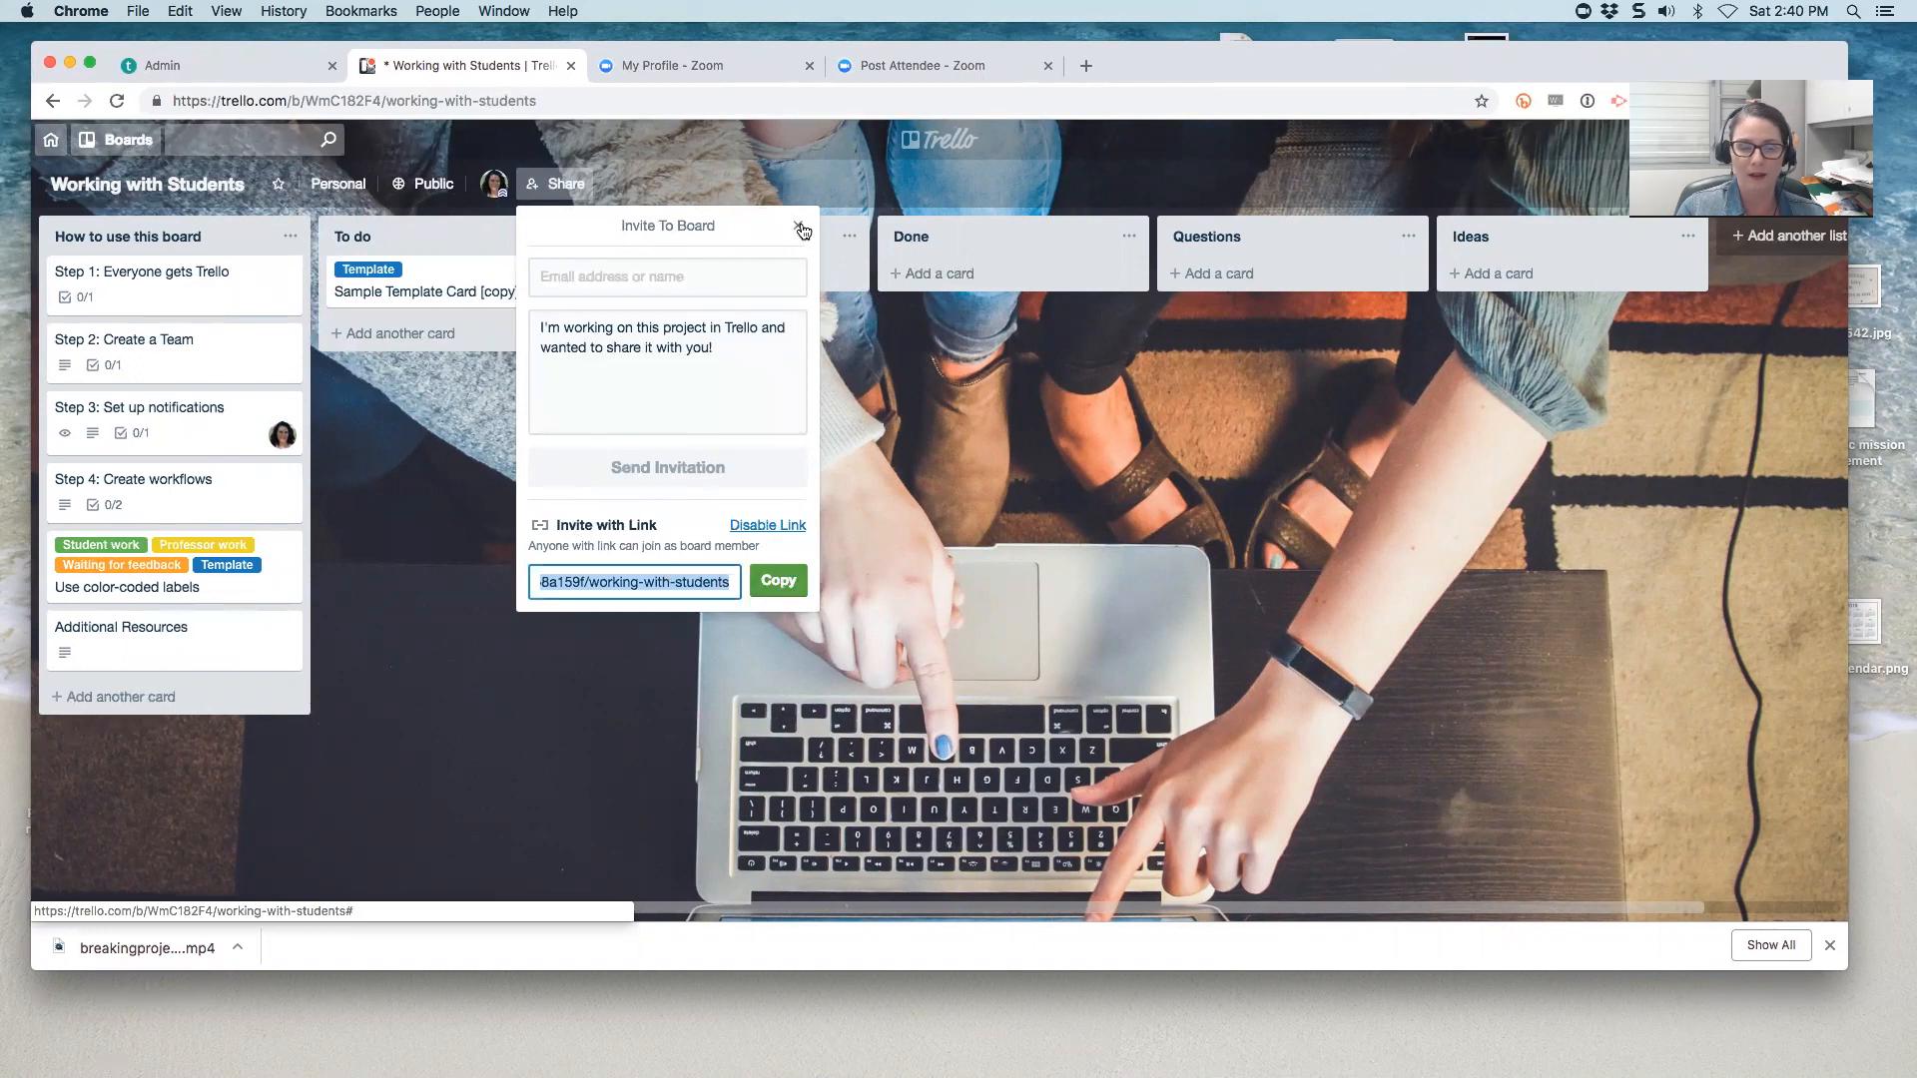
{"action": "left_click", "coordinate": [799, 229]}
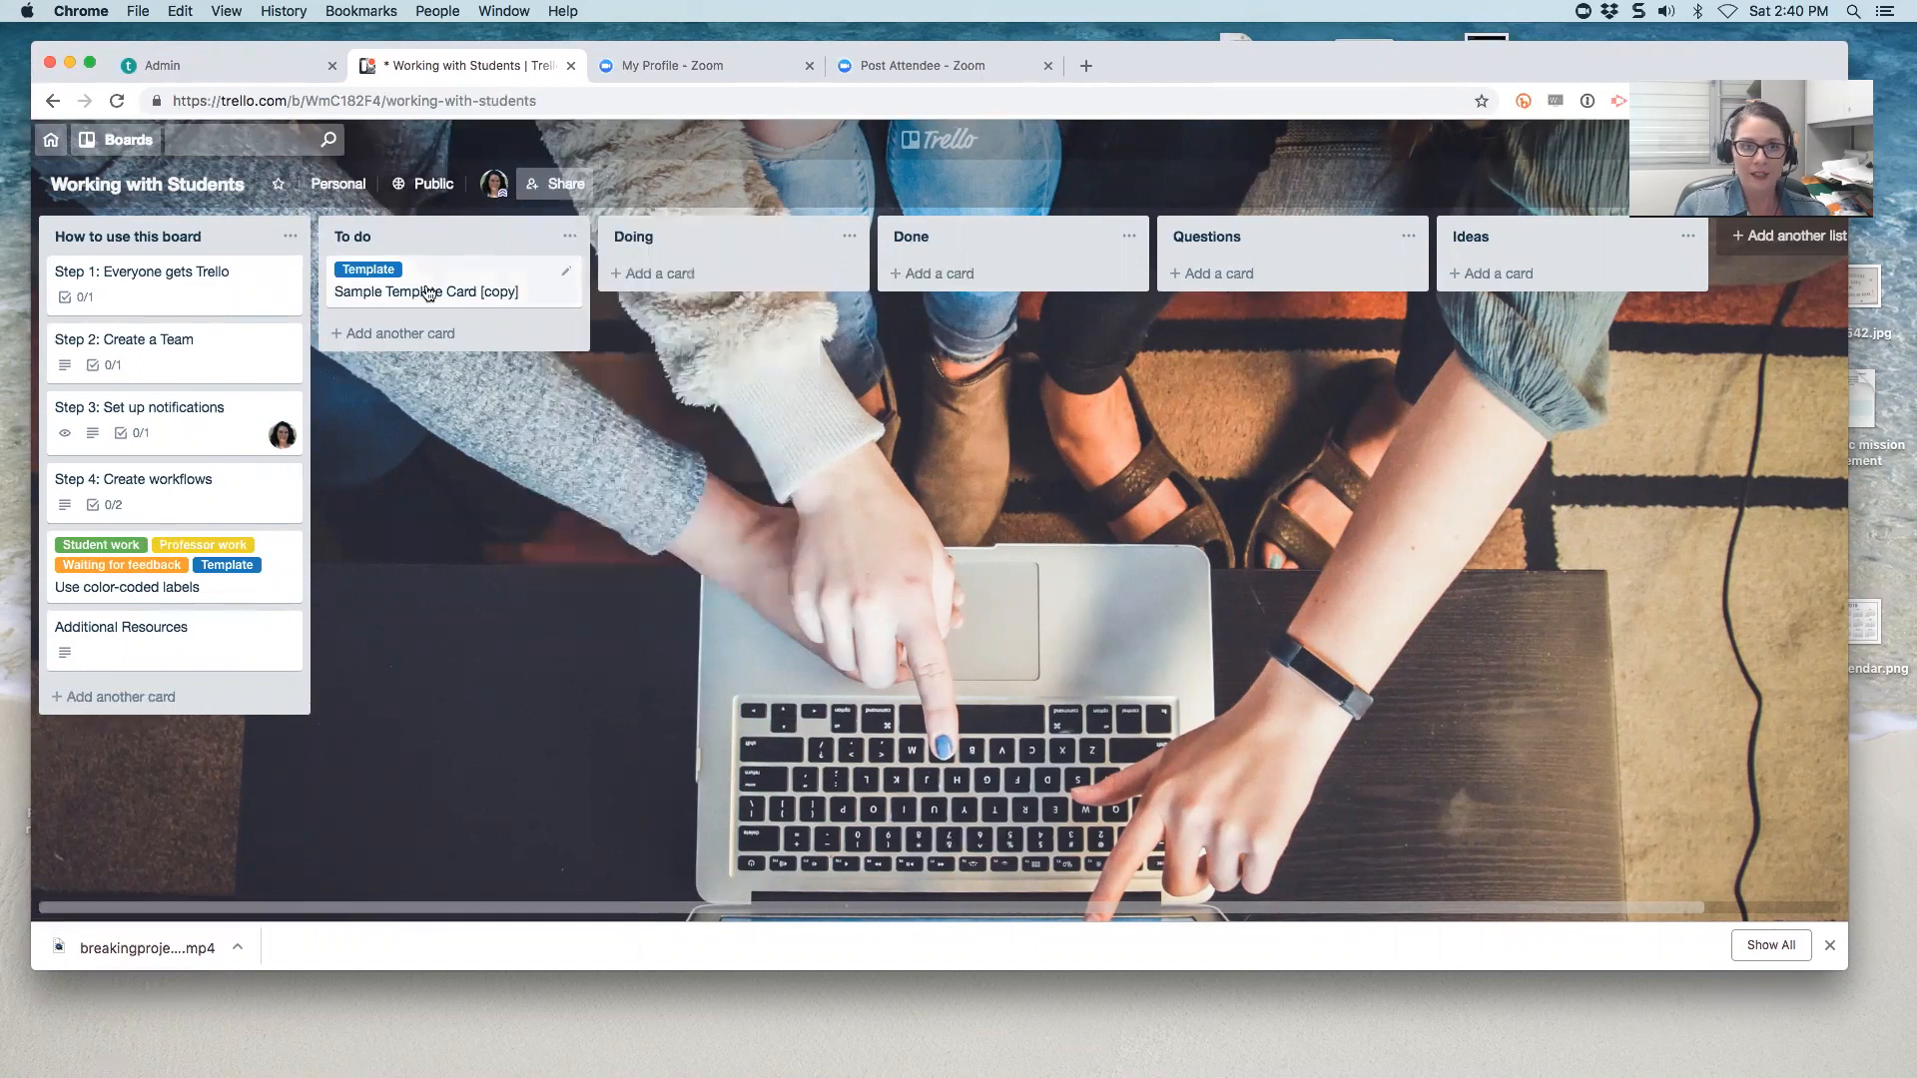
- Revisit the board's team choices and its invitation form without changing the team or sending an invitation
{"action": "left_click", "coordinate": [349, 190]}
{"action": "left_click", "coordinate": [397, 290]}
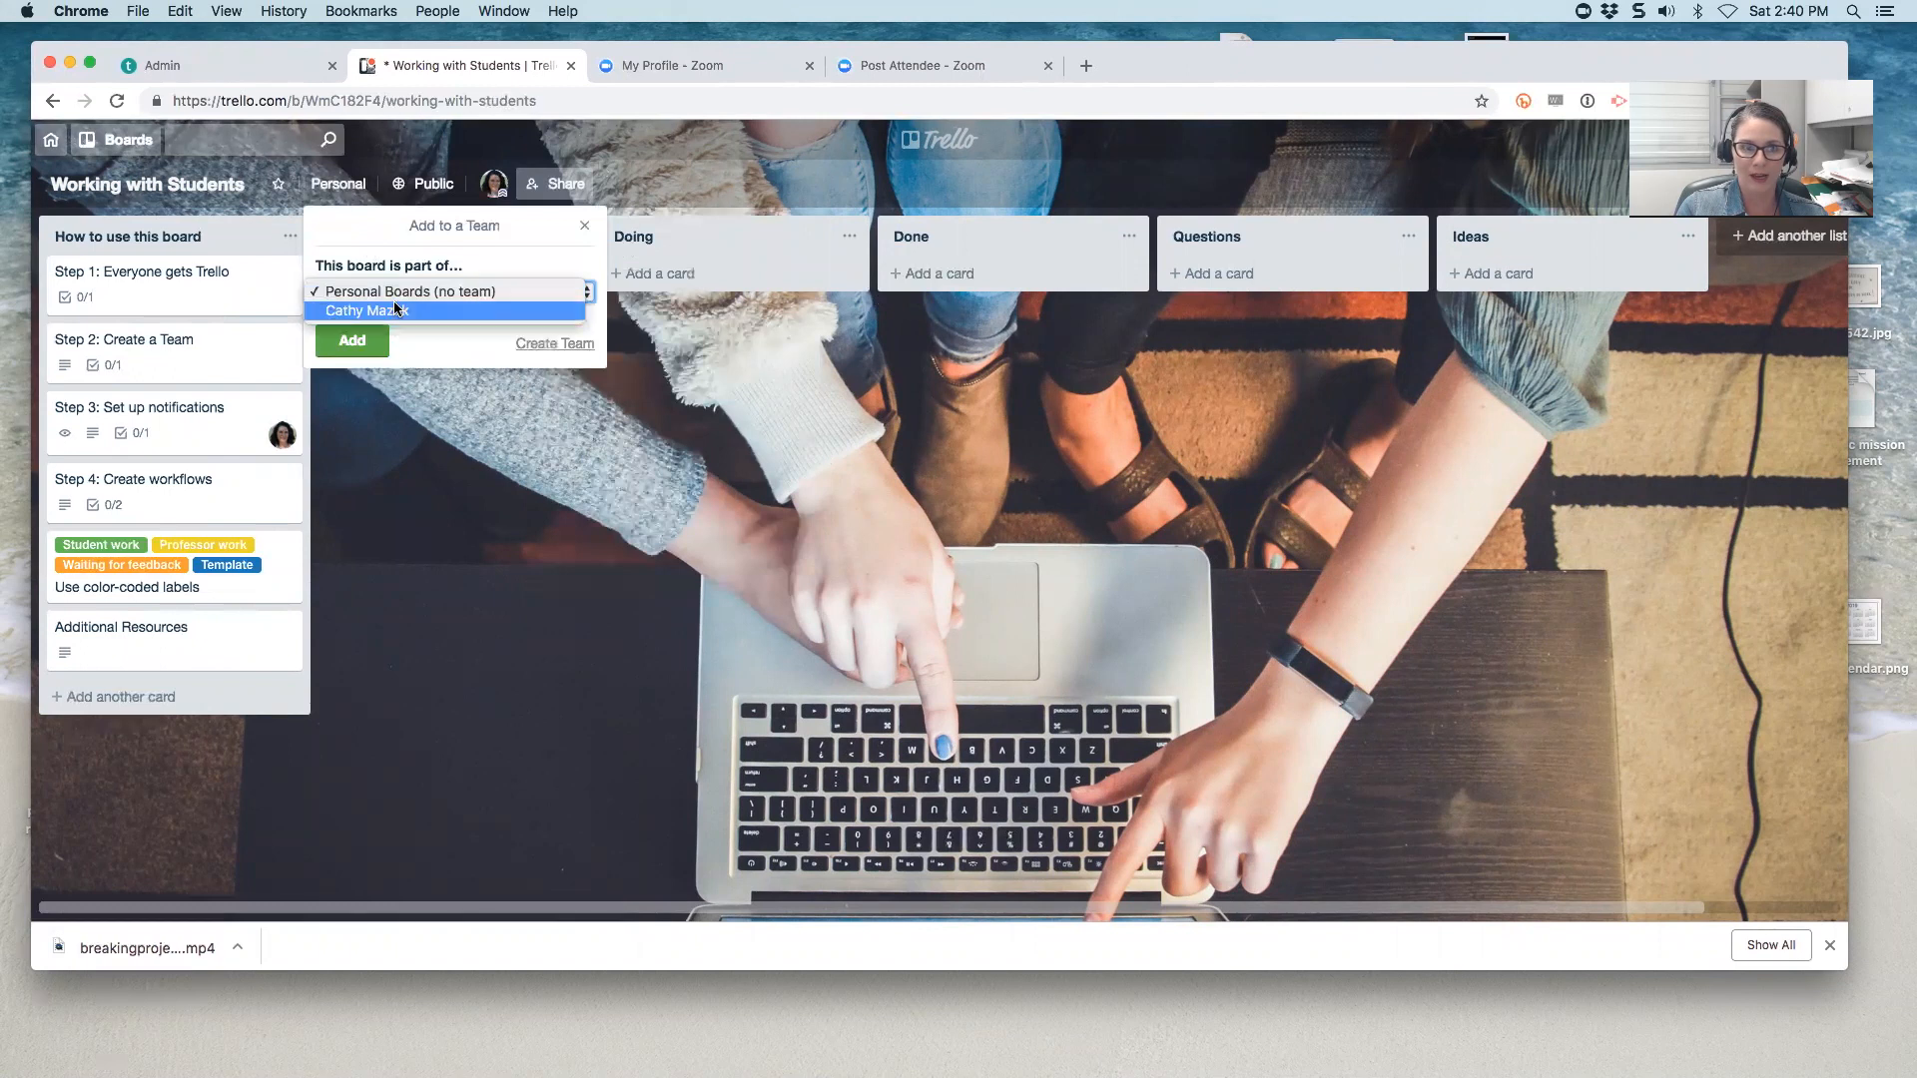
{"action": "left_click", "coordinate": [580, 229]}
{"action": "left_click", "coordinate": [580, 229]}
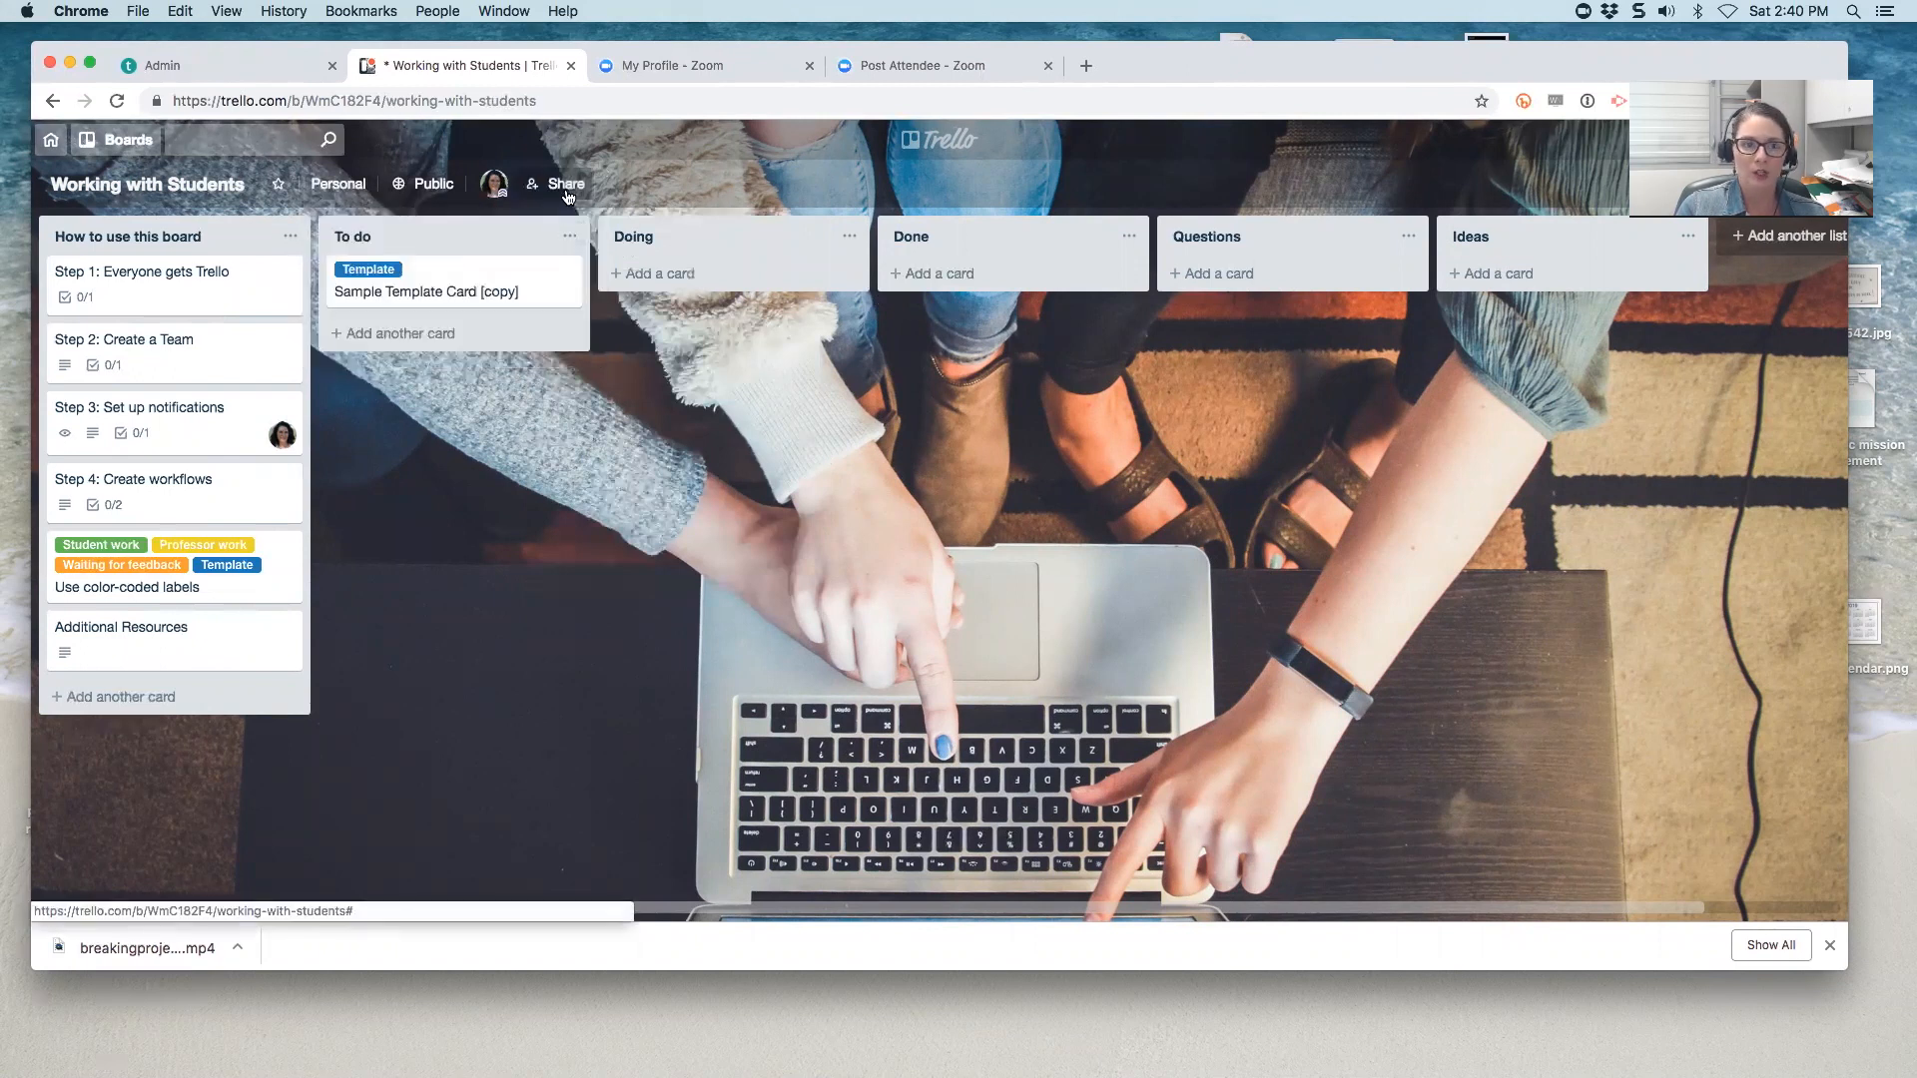
{"action": "left_click", "coordinate": [566, 190]}
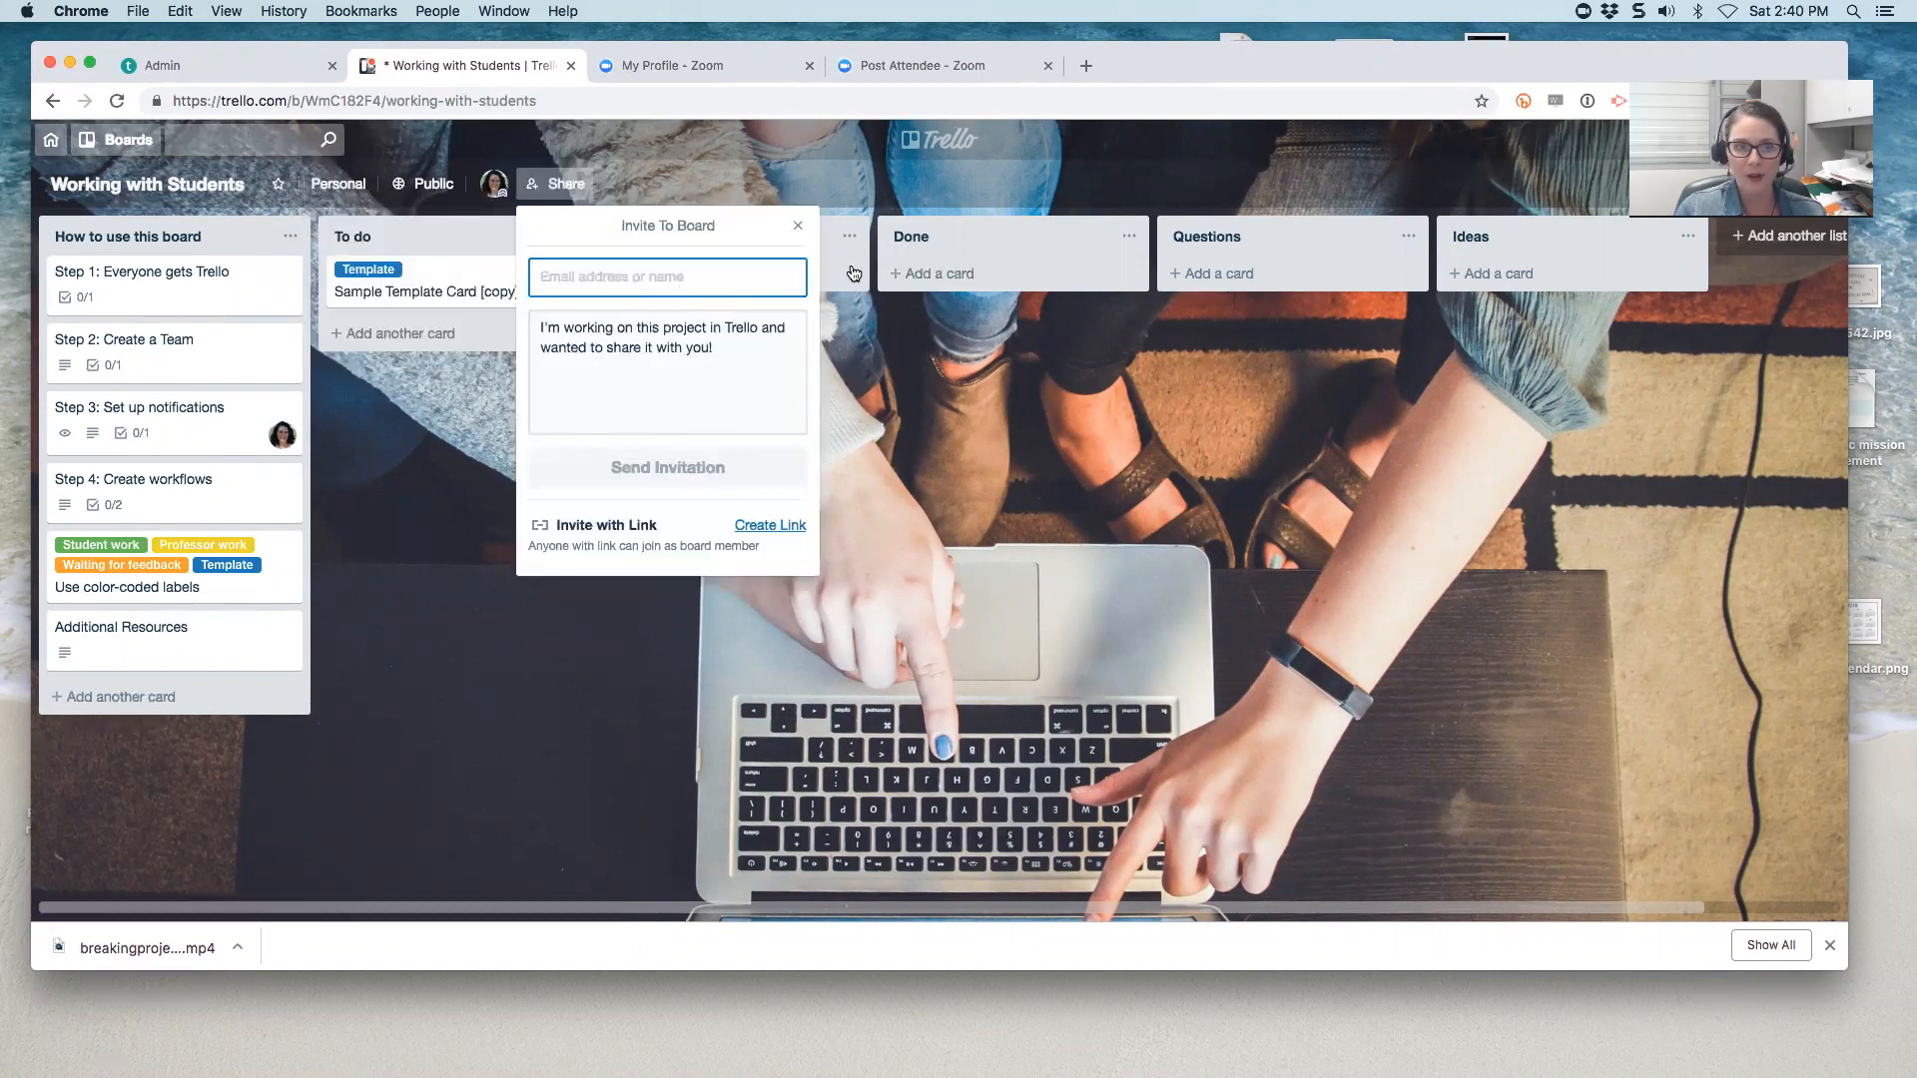
{"action": "left_click", "coordinate": [797, 230]}
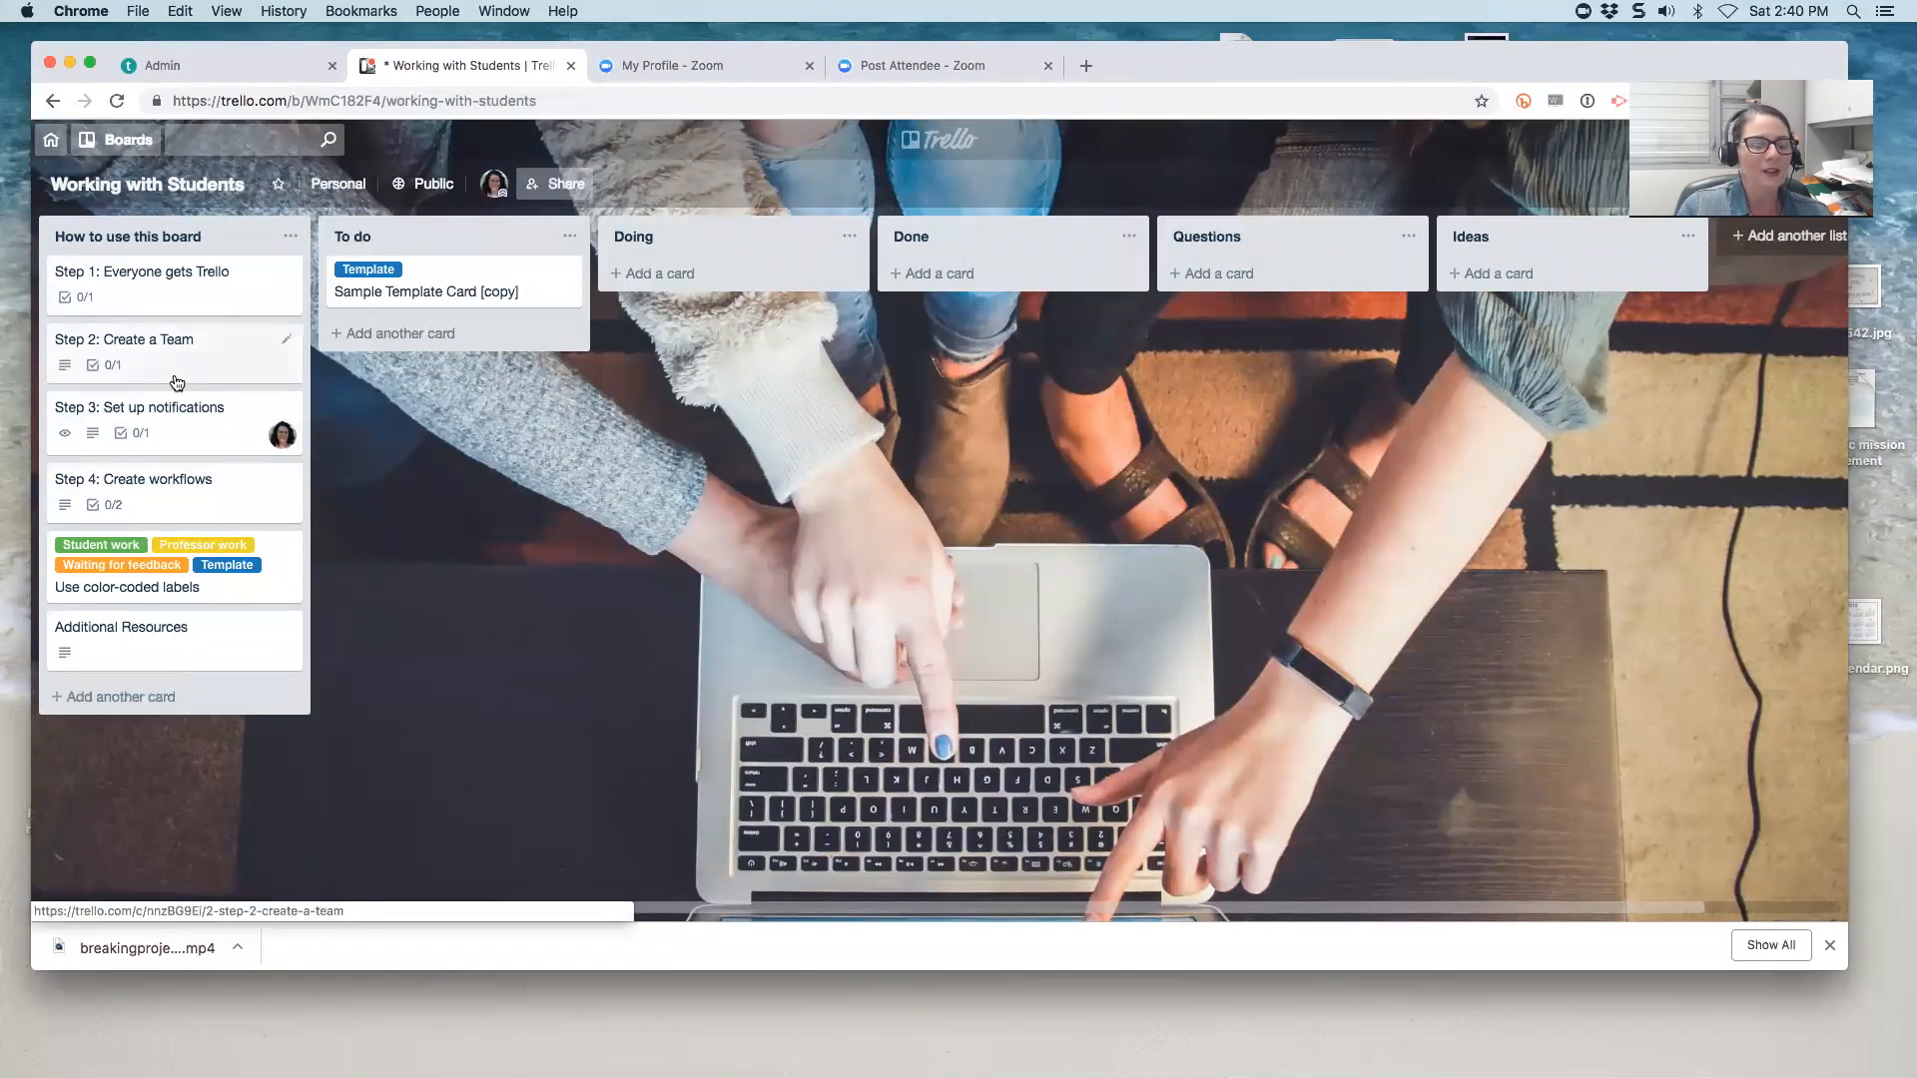
- Read the description of the "Step 3: Set up notifications" card and switch watching the card off and back on
{"action": "left_click", "coordinate": [184, 420]}
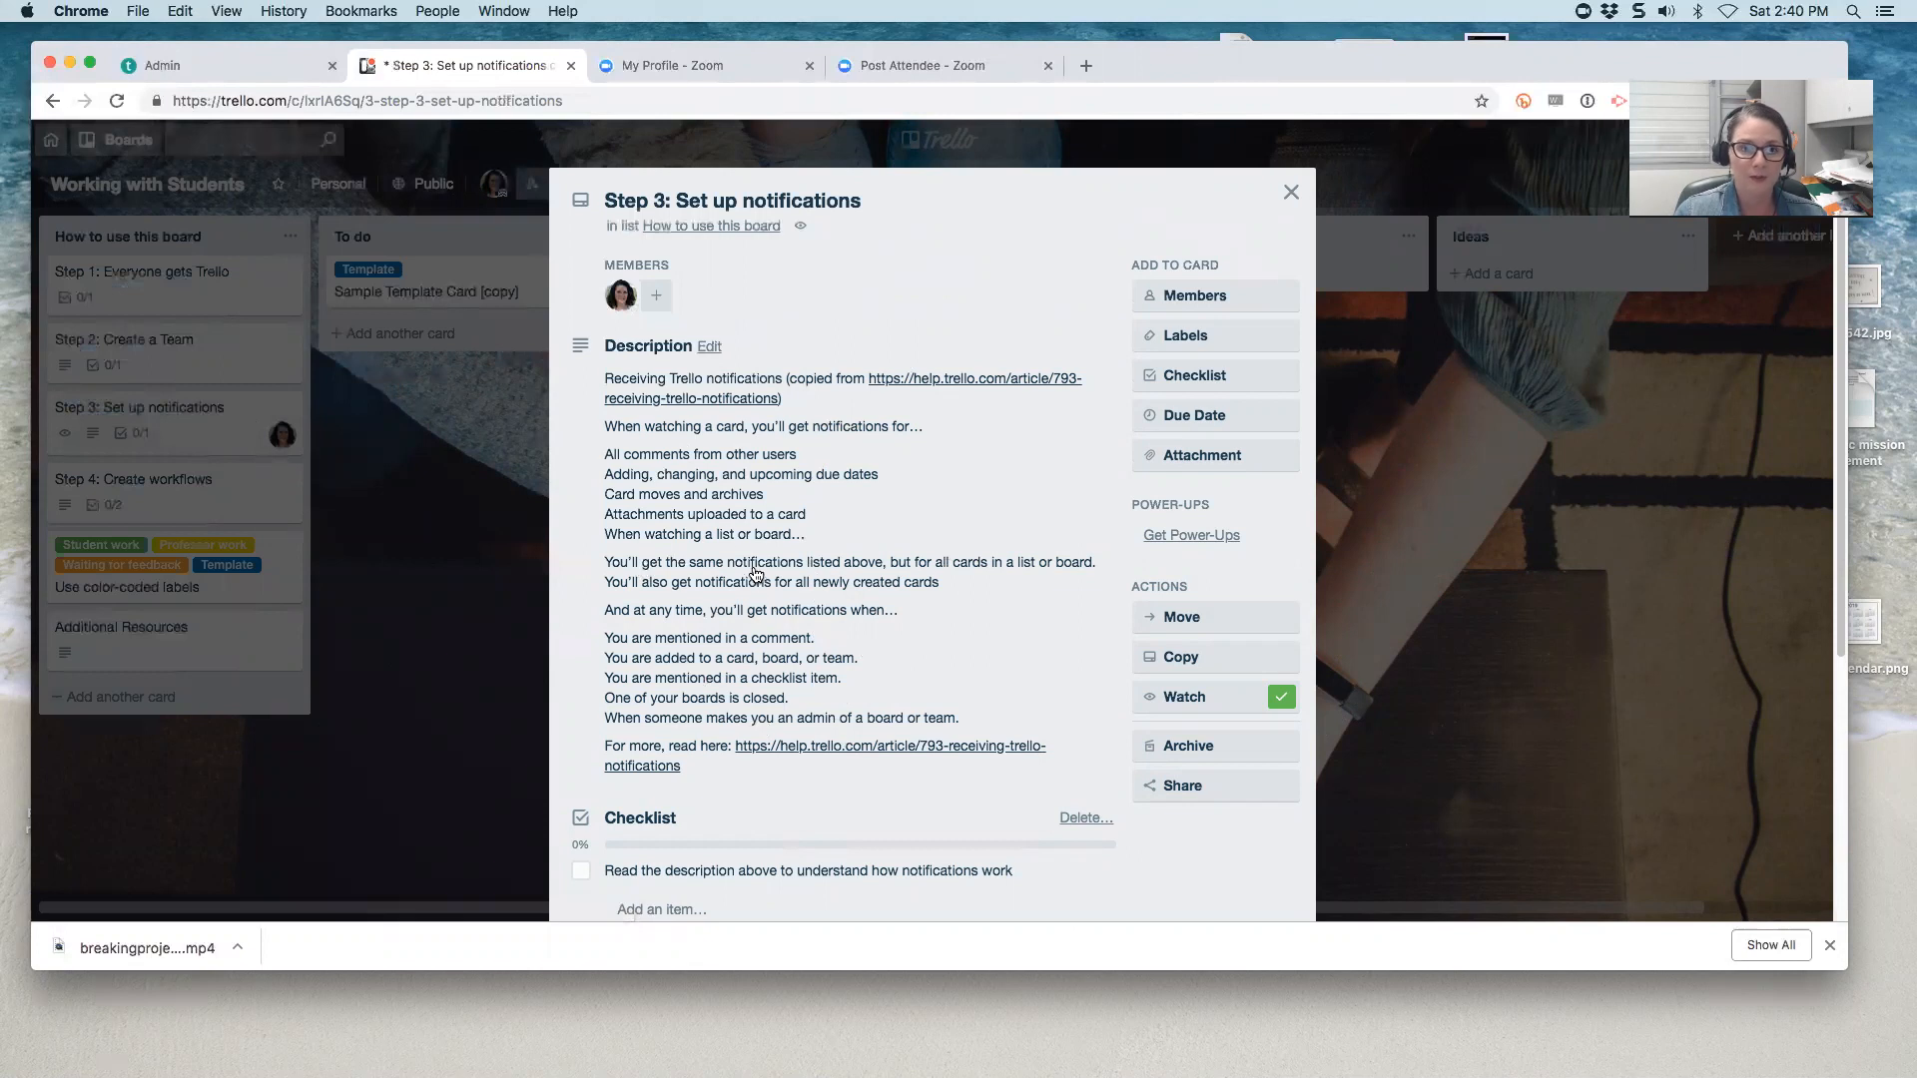
{"action": "scroll", "coordinate": [804, 425], "scroll_direction": "down", "scroll_amount": 1}
{"action": "scroll", "coordinate": [803, 426], "scroll_direction": "down", "scroll_amount": 5}
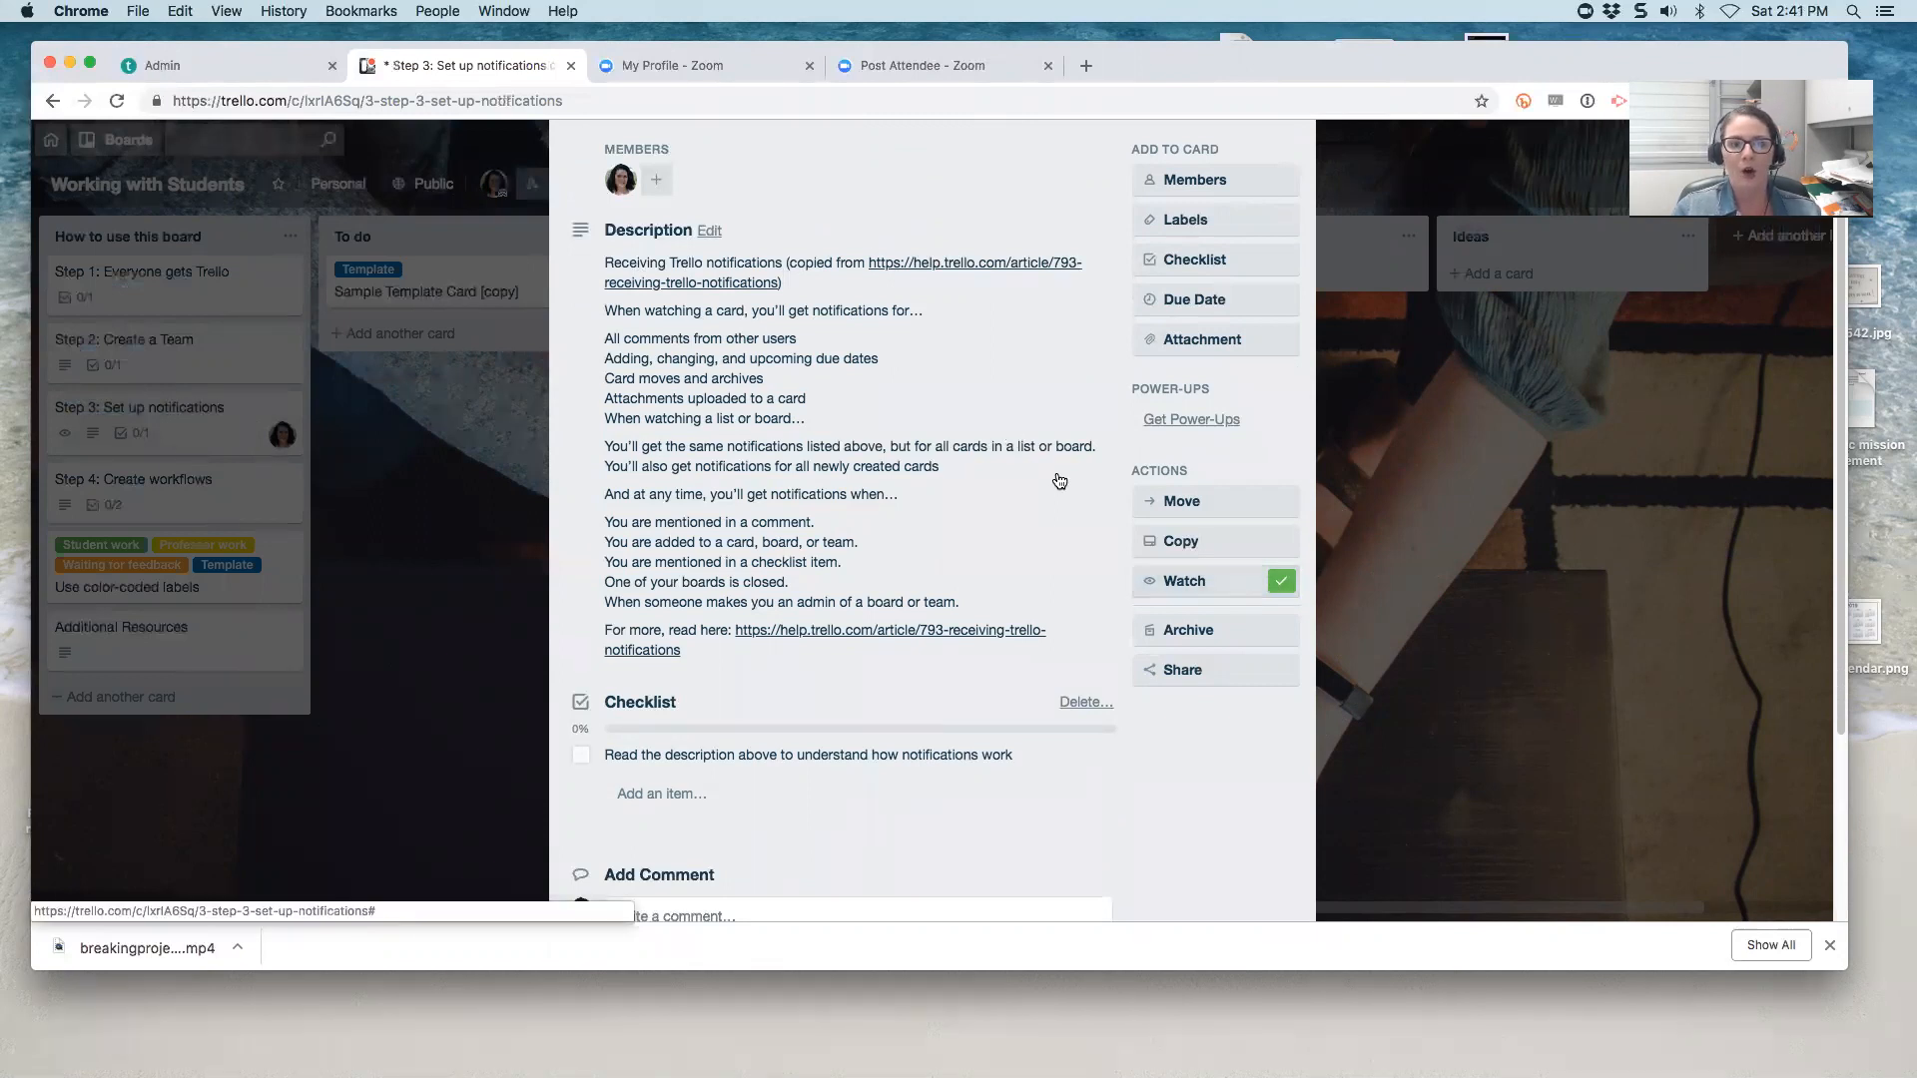
{"action": "scroll", "coordinate": [1059, 481], "scroll_direction": "up", "scroll_amount": 2}
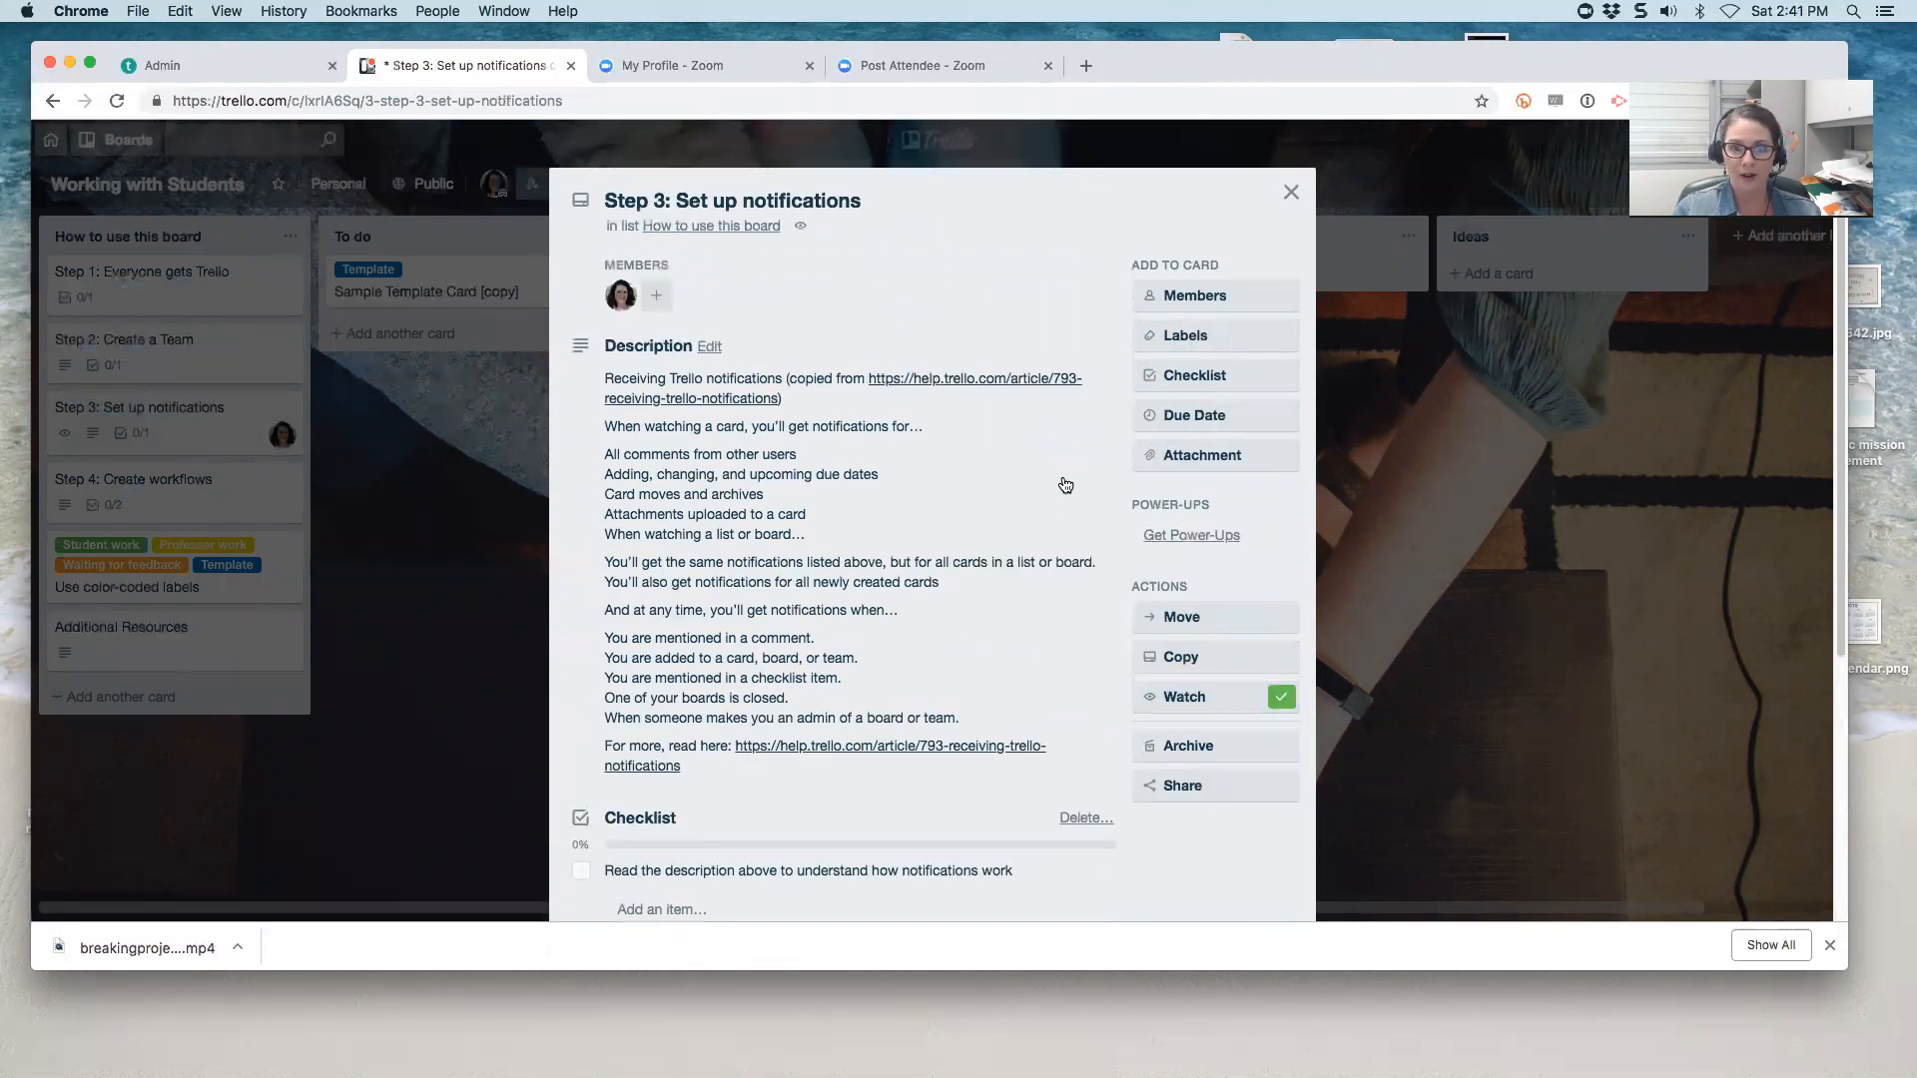
{"action": "left_click", "coordinate": [1282, 699]}
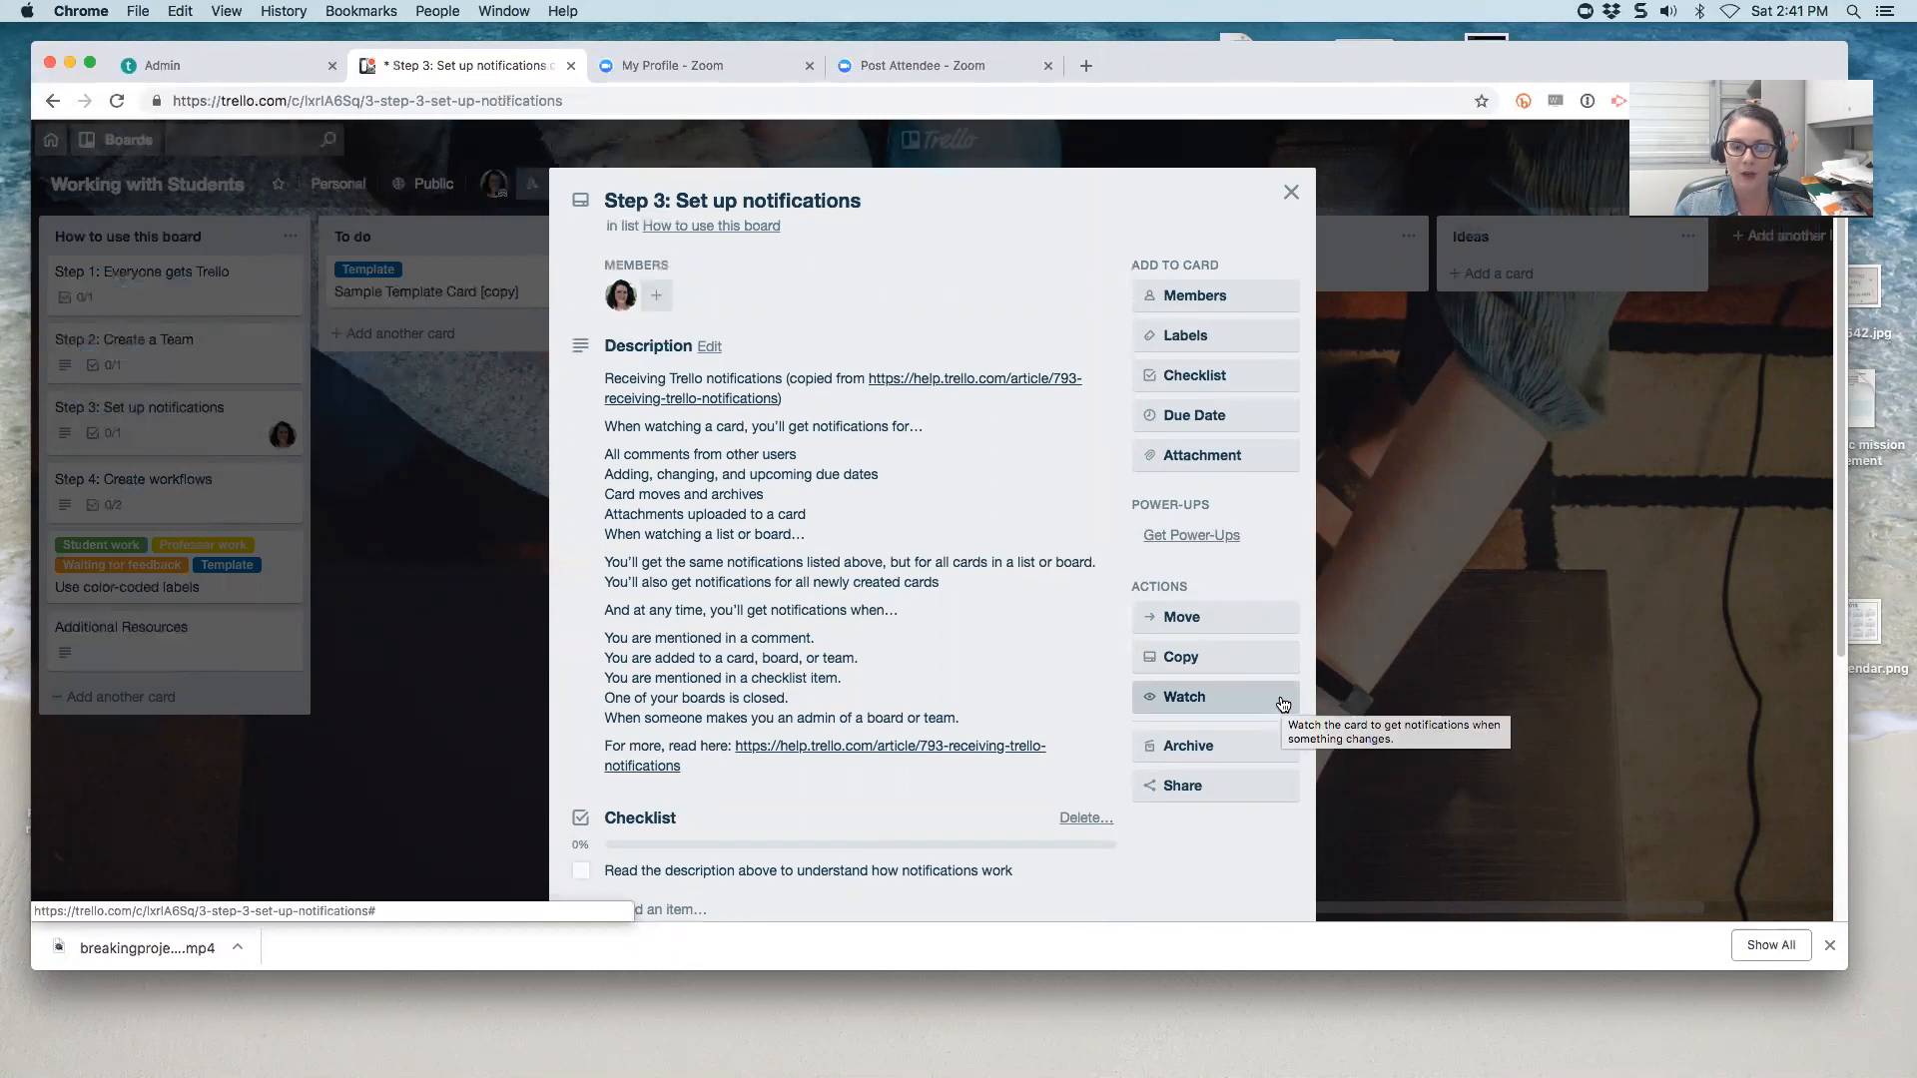
{"action": "left_click", "coordinate": [1283, 704]}
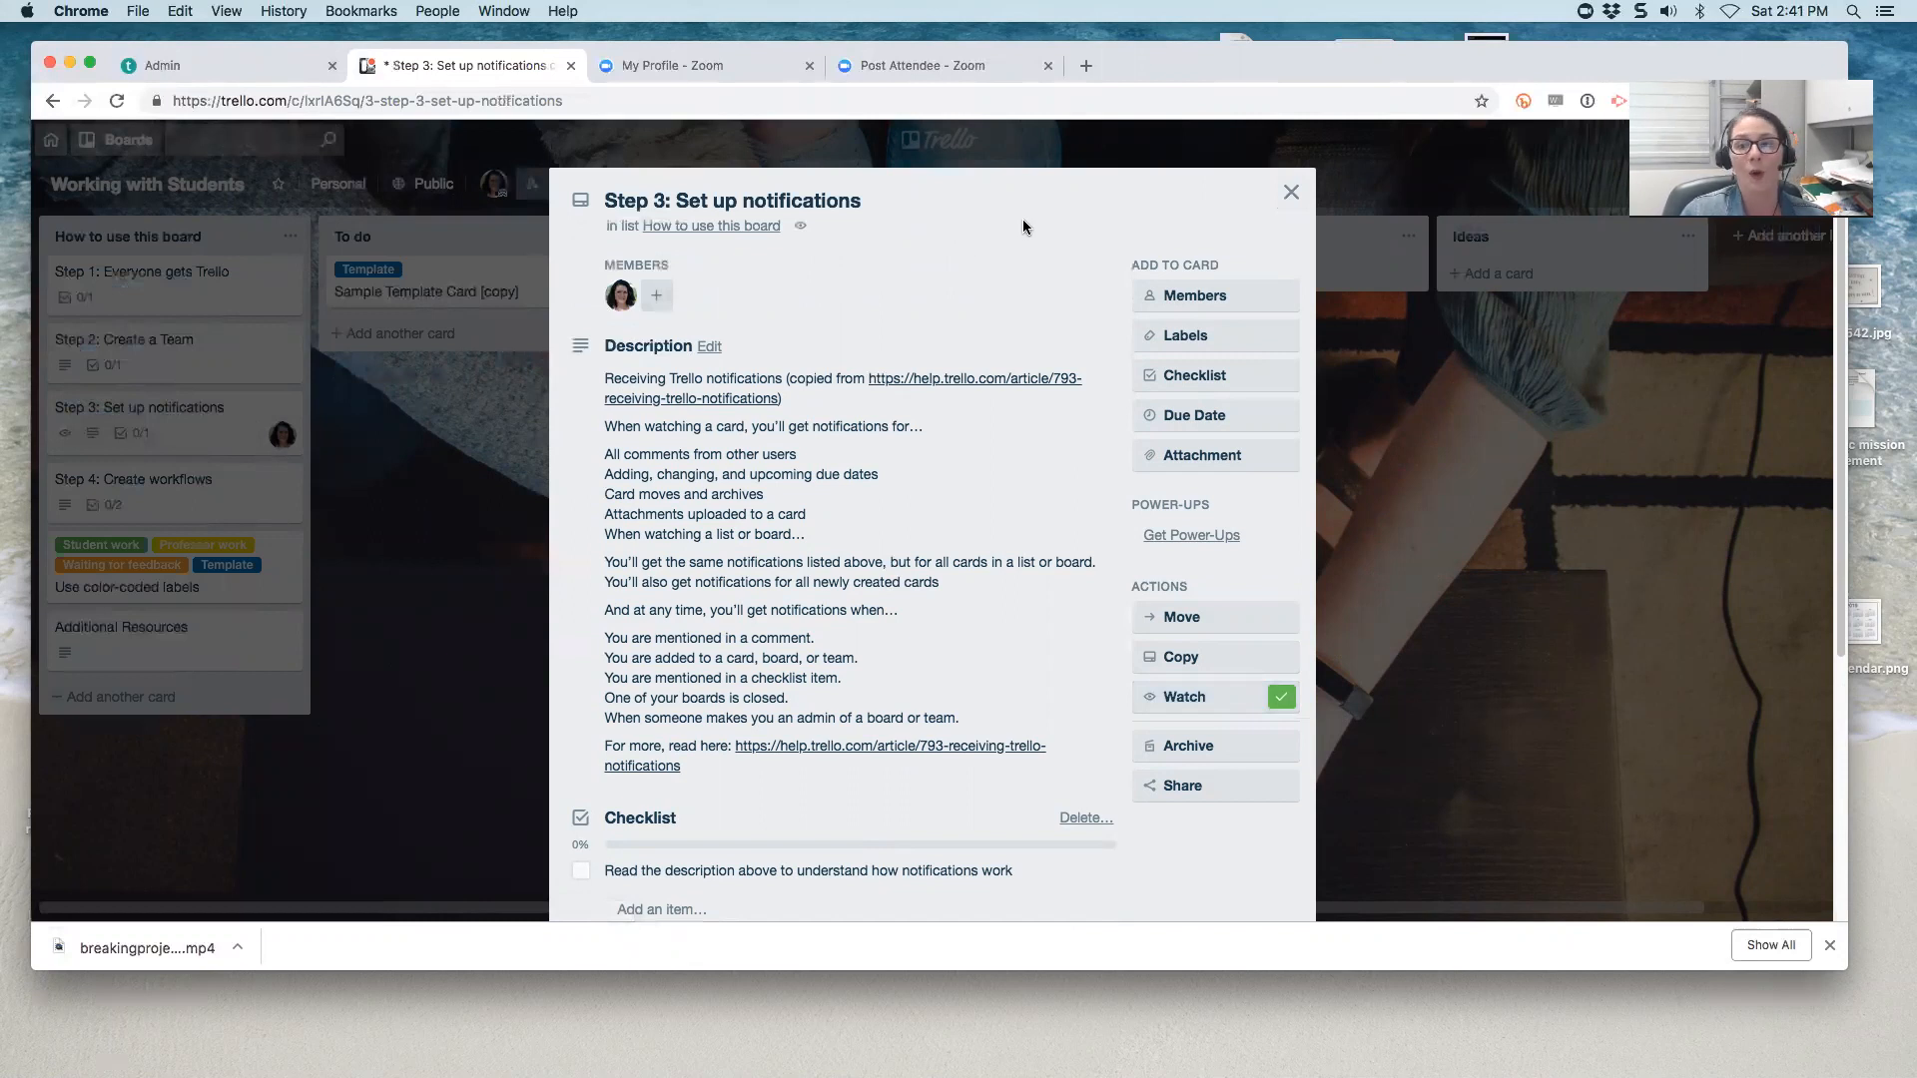
- Close the Step 3 card and look through the account's notifications list, moving the browser window to reach it
{"action": "left_click_drag", "start_coordinate": [1135, 68], "coordinate": [1098, 225]}
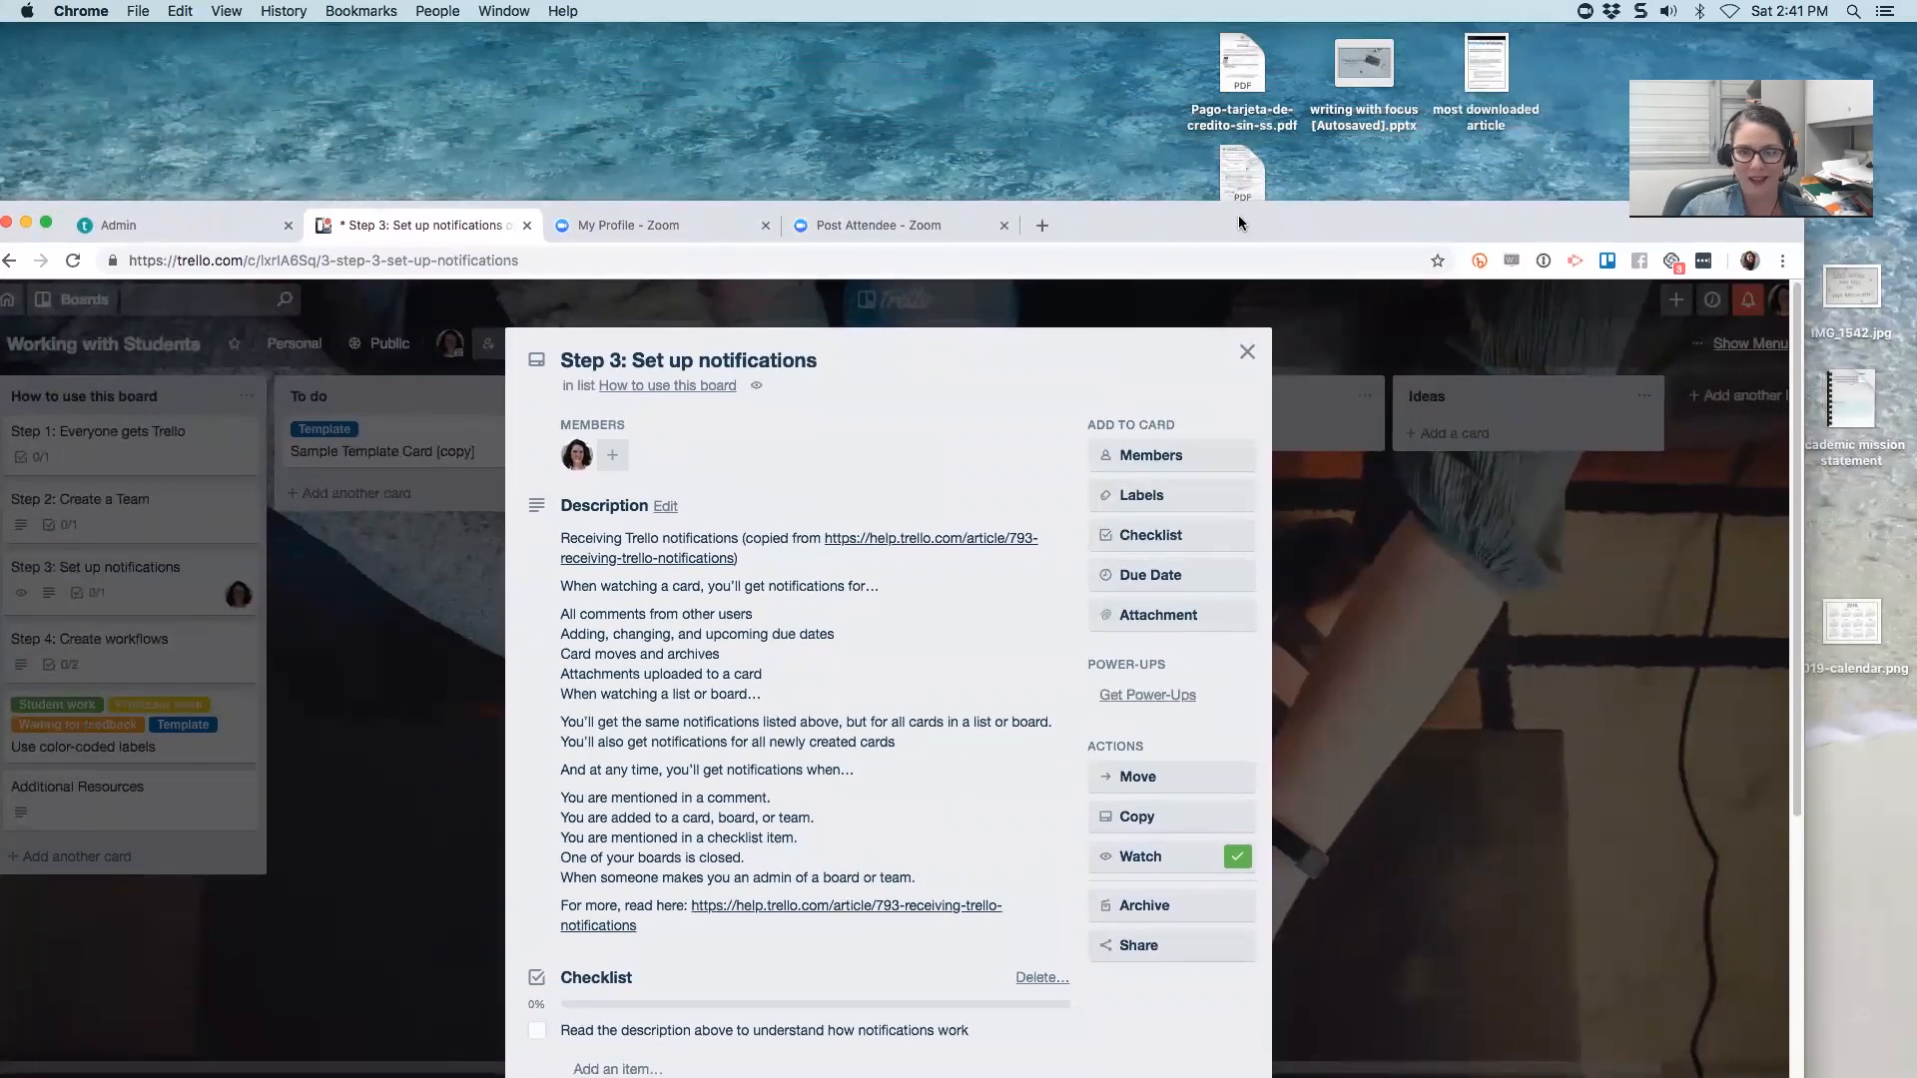
{"action": "left_click_drag", "start_coordinate": [1152, 233], "coordinate": [1170, 91]}
{"action": "left_click_drag", "start_coordinate": [1326, 80], "coordinate": [1294, 192]}
{"action": "left_click", "coordinate": [1234, 325]}
{"action": "left_click", "coordinate": [1733, 272]}
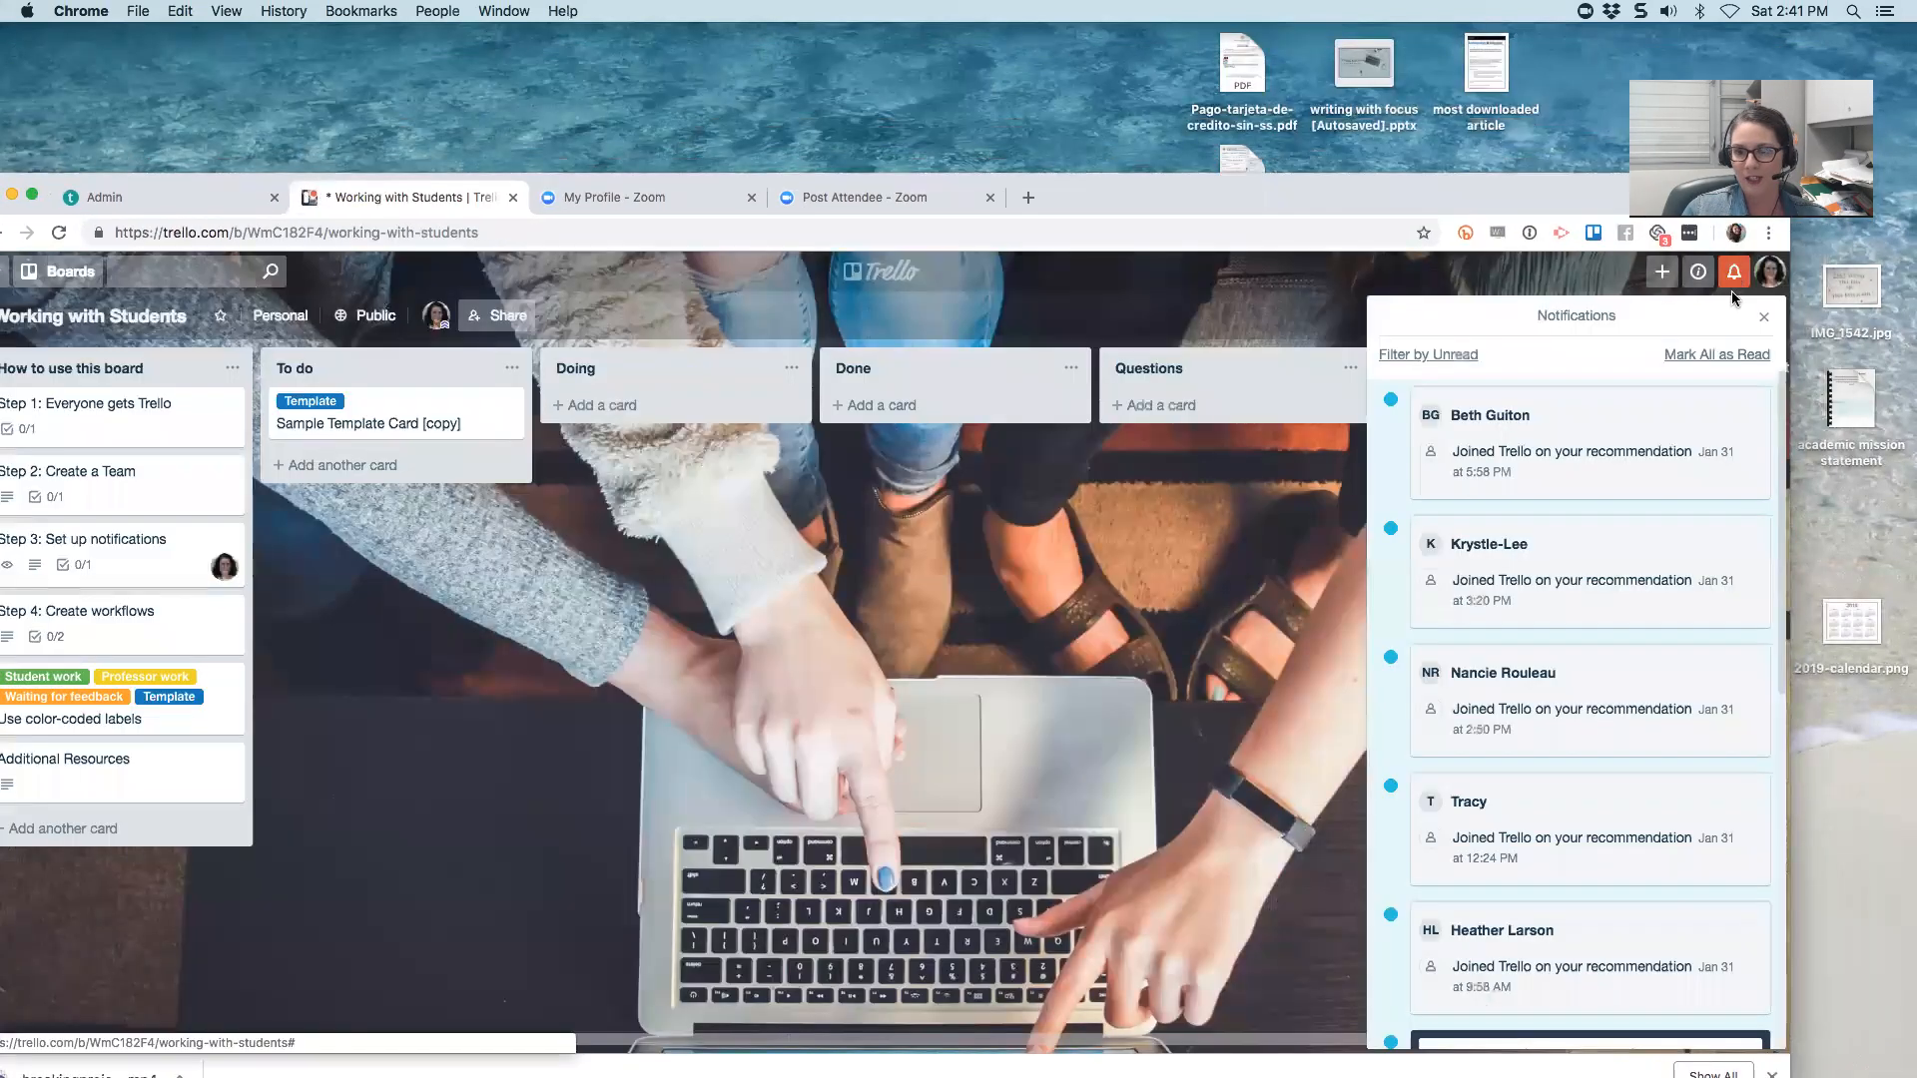
{"action": "scroll", "coordinate": [1532, 685], "scroll_direction": "down", "scroll_amount": 10}
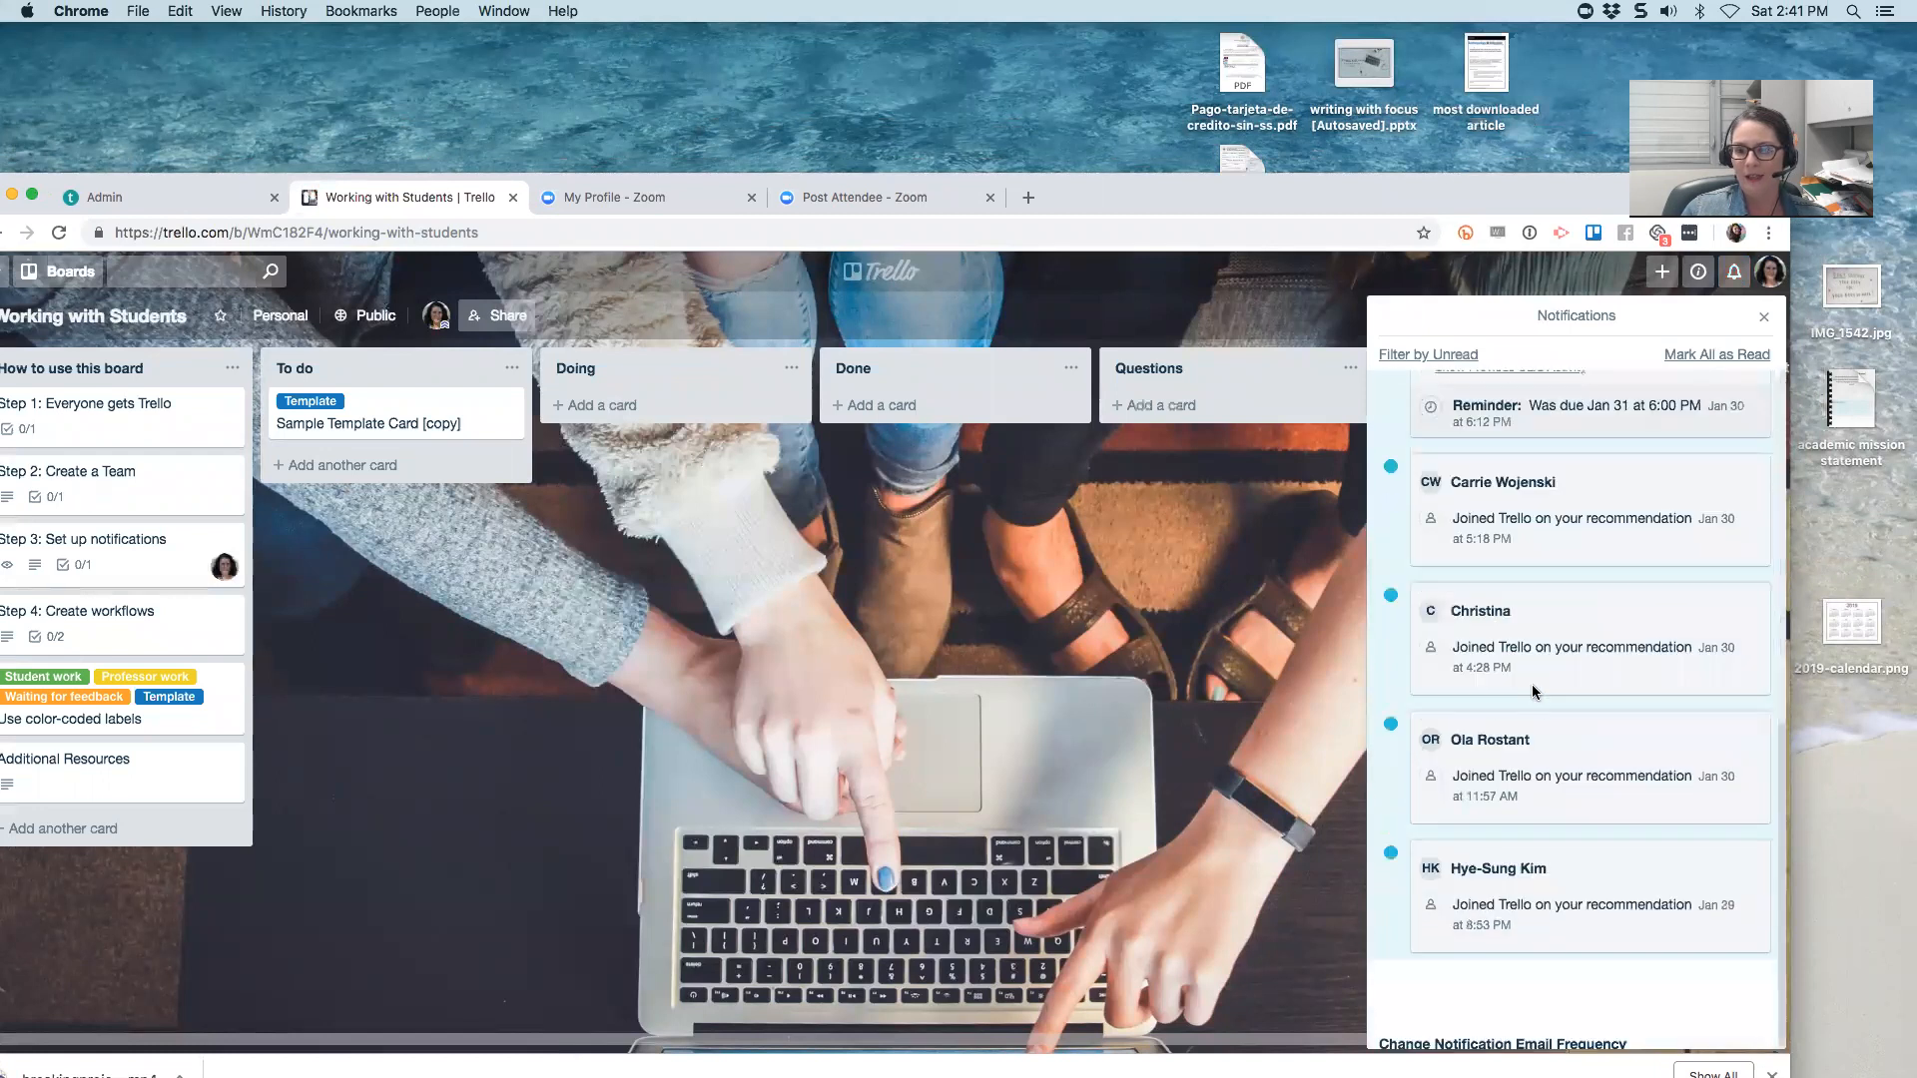
{"action": "left_click", "coordinate": [1767, 321]}
{"action": "left_click_drag", "start_coordinate": [1086, 184], "coordinate": [1138, 74]}
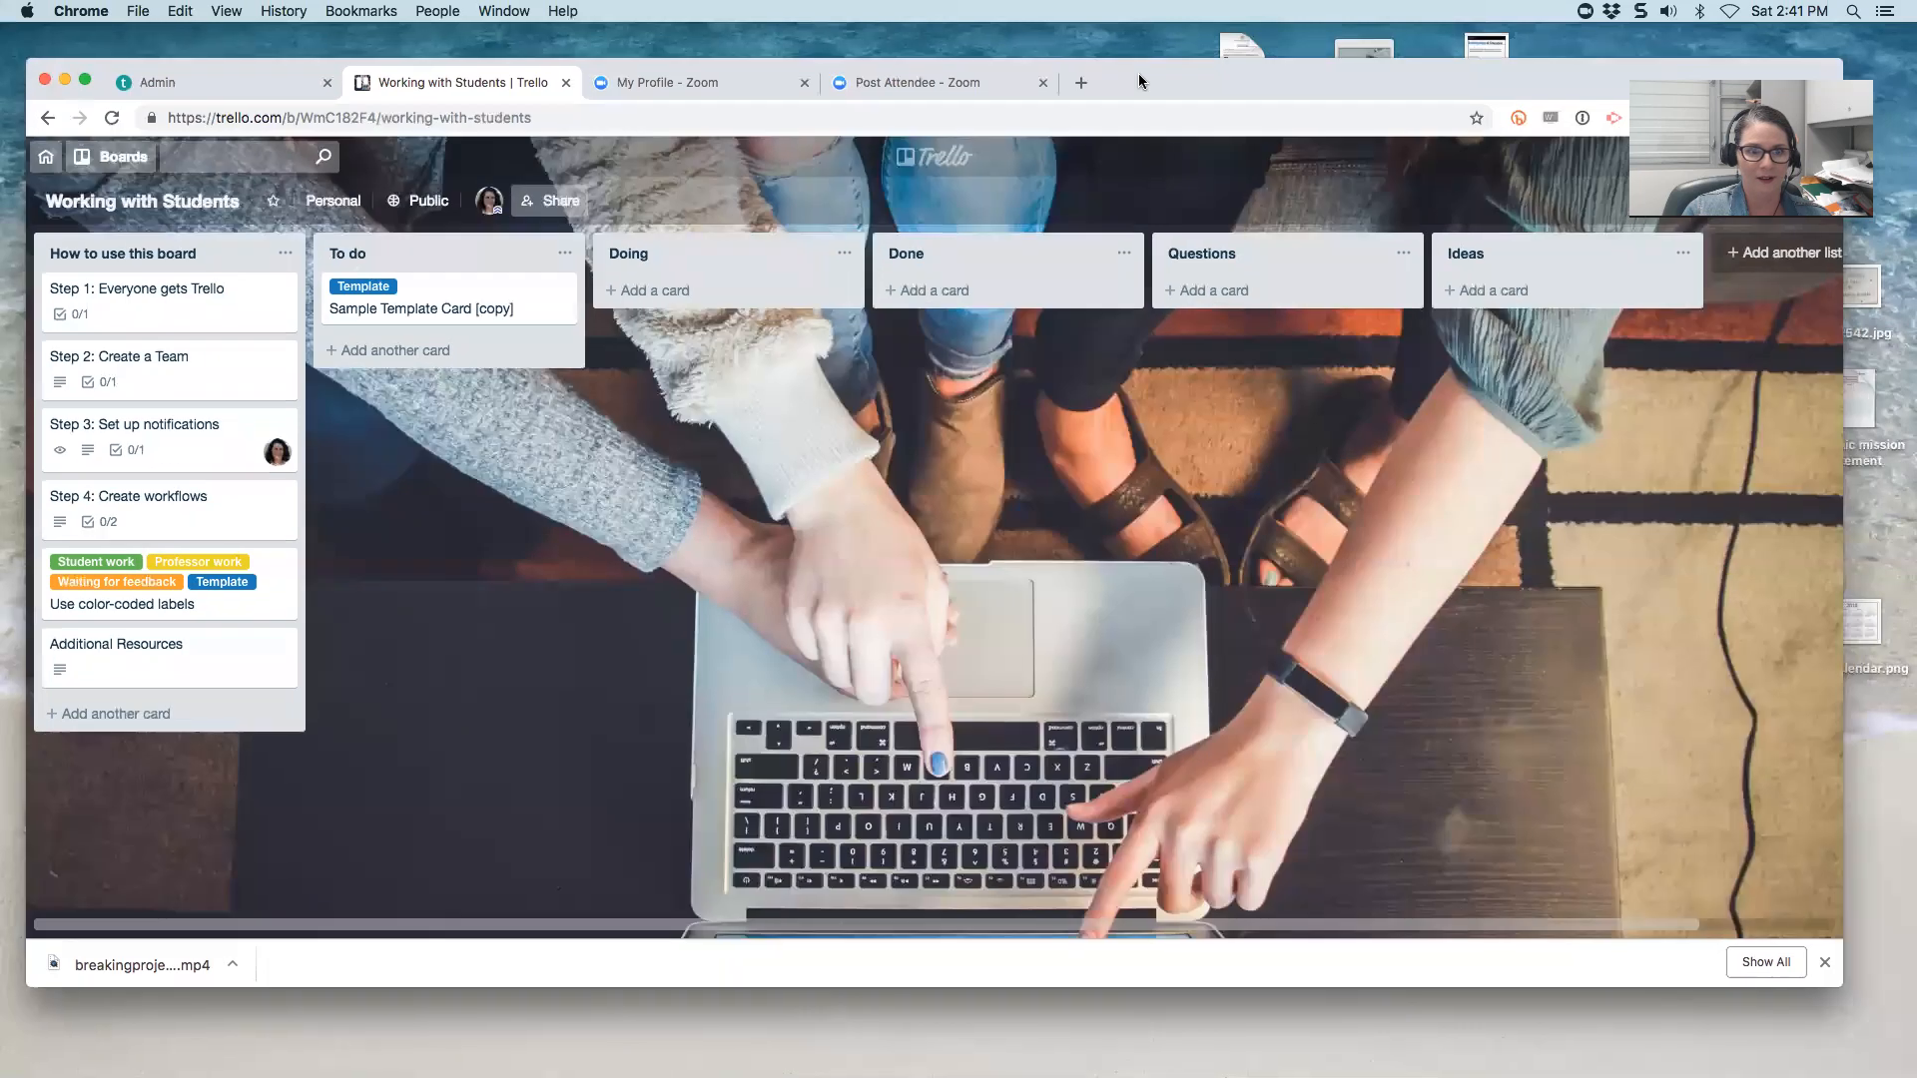
- Reread the "Step 3: Set up notifications" card and examine the actions available for the "How to use this board" list
{"action": "left_click", "coordinate": [135, 438]}
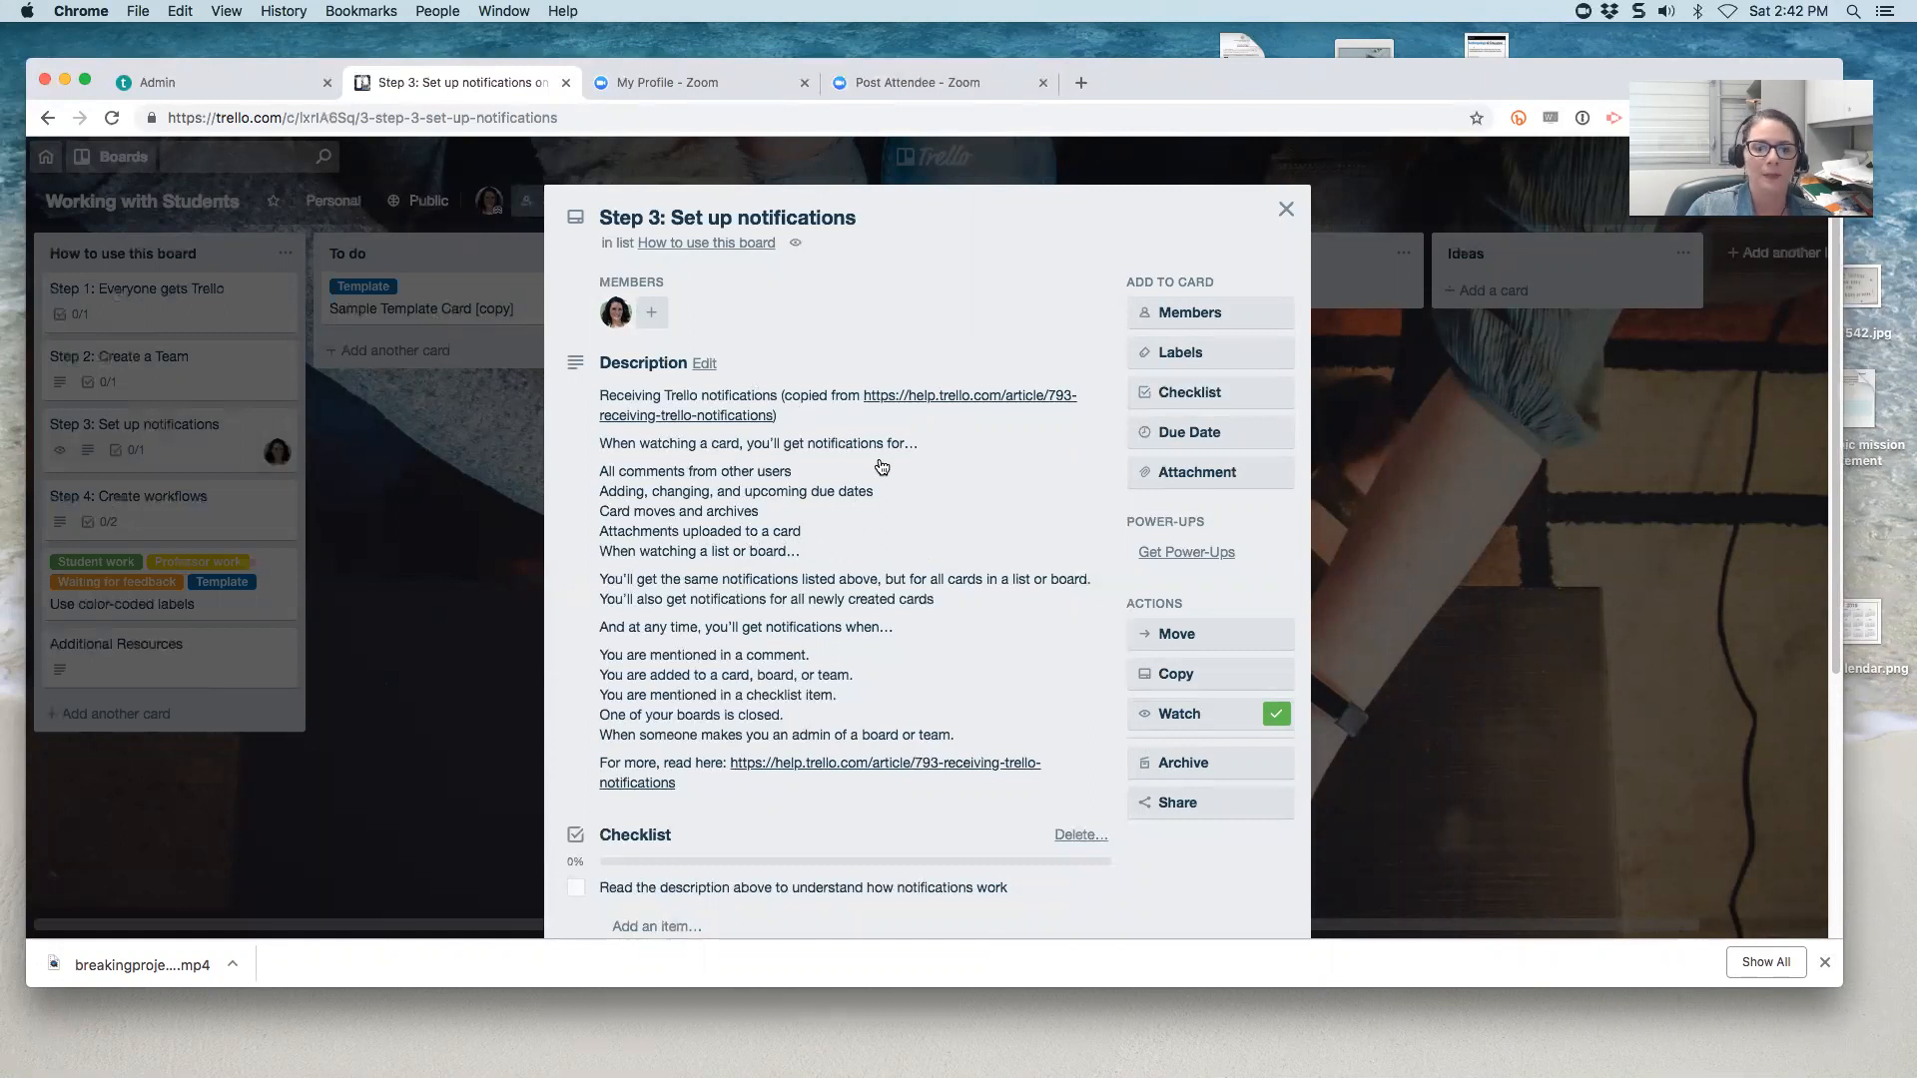
{"action": "scroll", "coordinate": [881, 467], "scroll_direction": "down", "scroll_amount": 2}
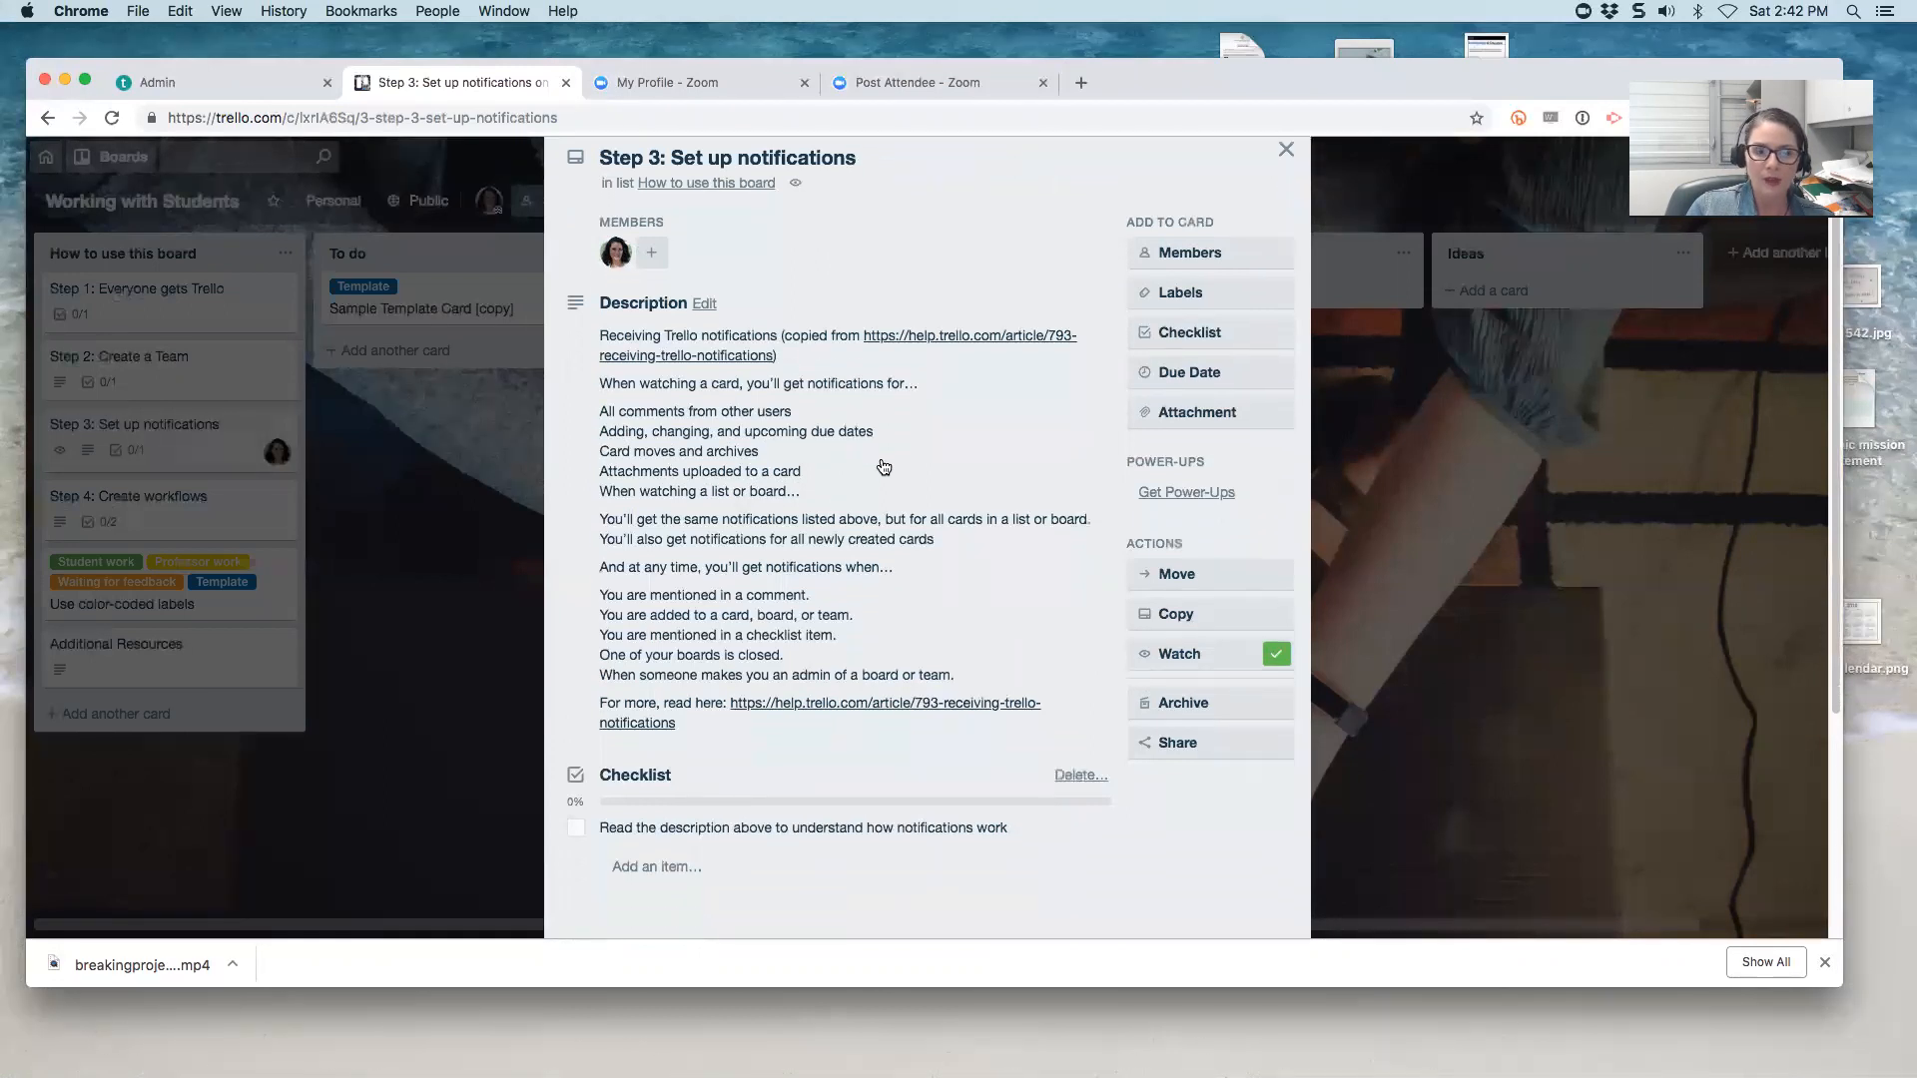
{"action": "scroll", "coordinate": [884, 467], "scroll_direction": "down", "scroll_amount": 2}
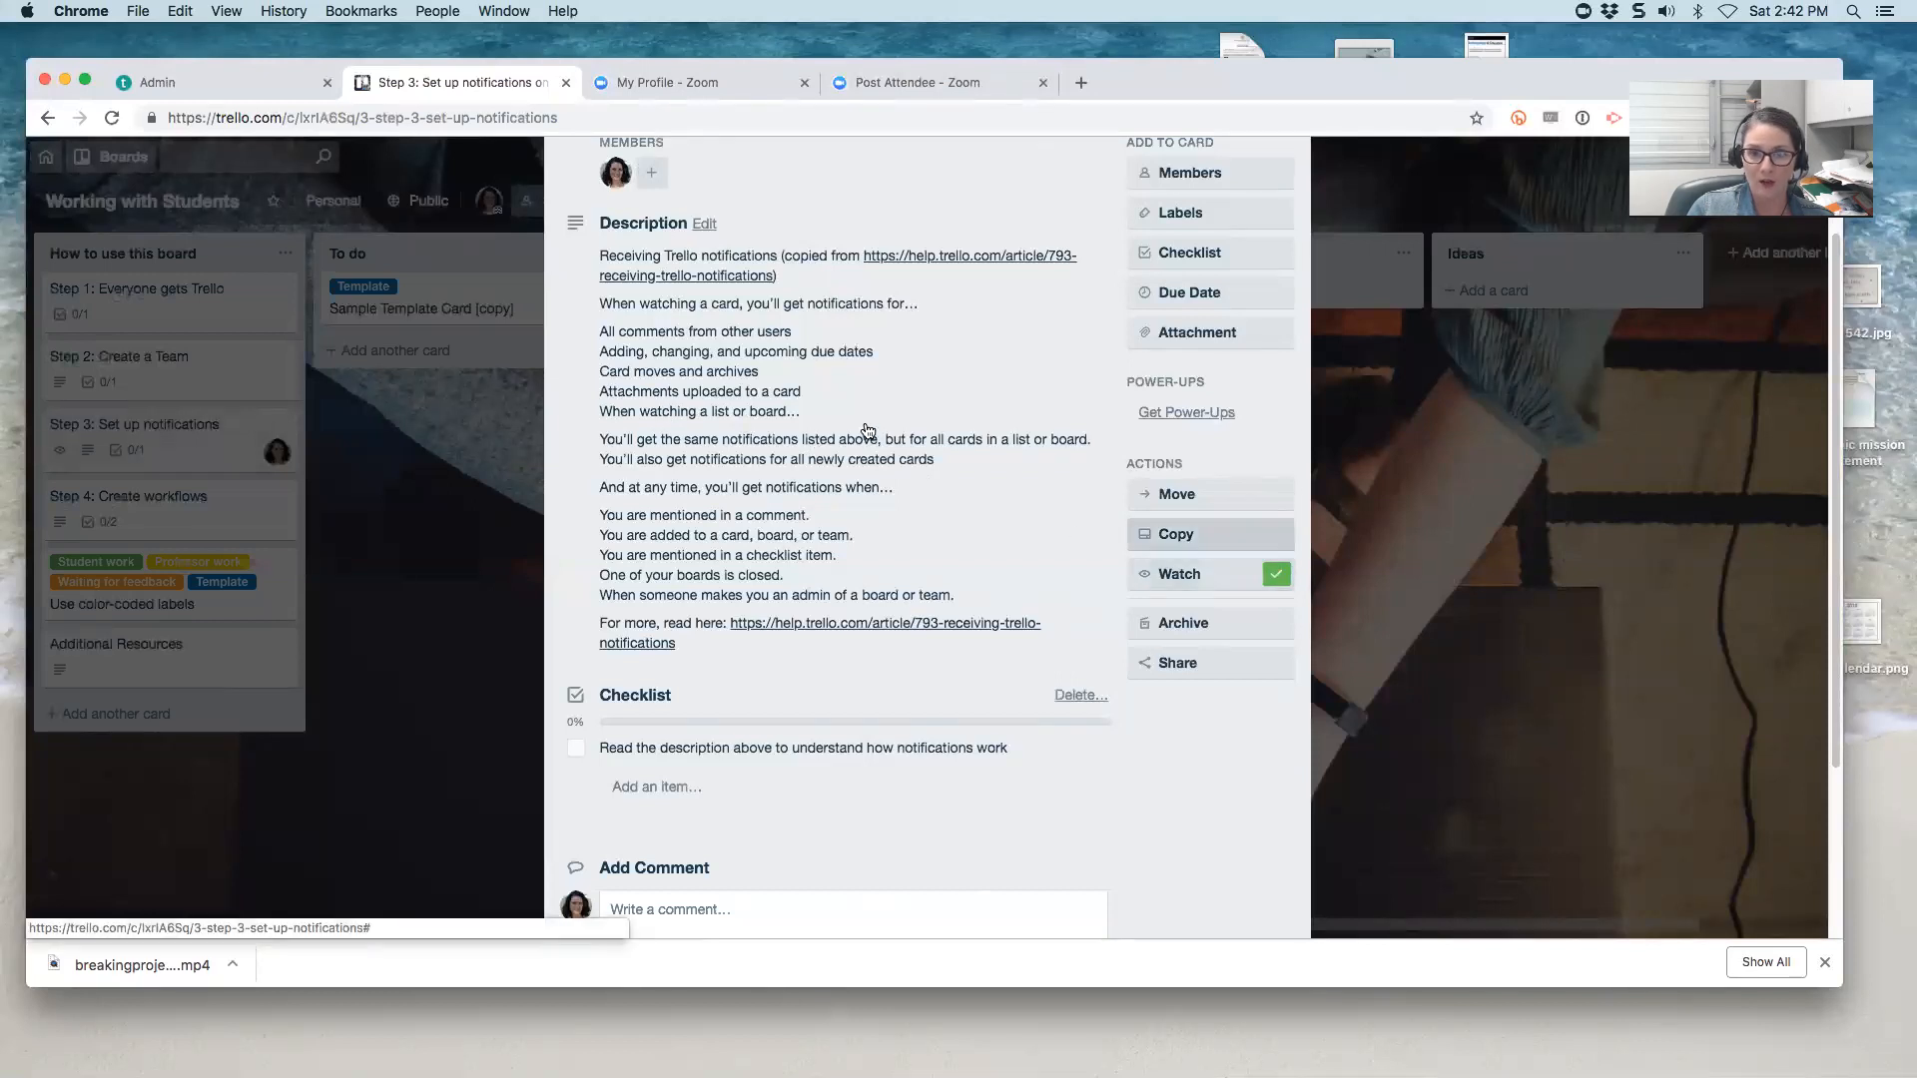
{"action": "scroll", "coordinate": [858, 431], "scroll_direction": "up", "scroll_amount": 4}
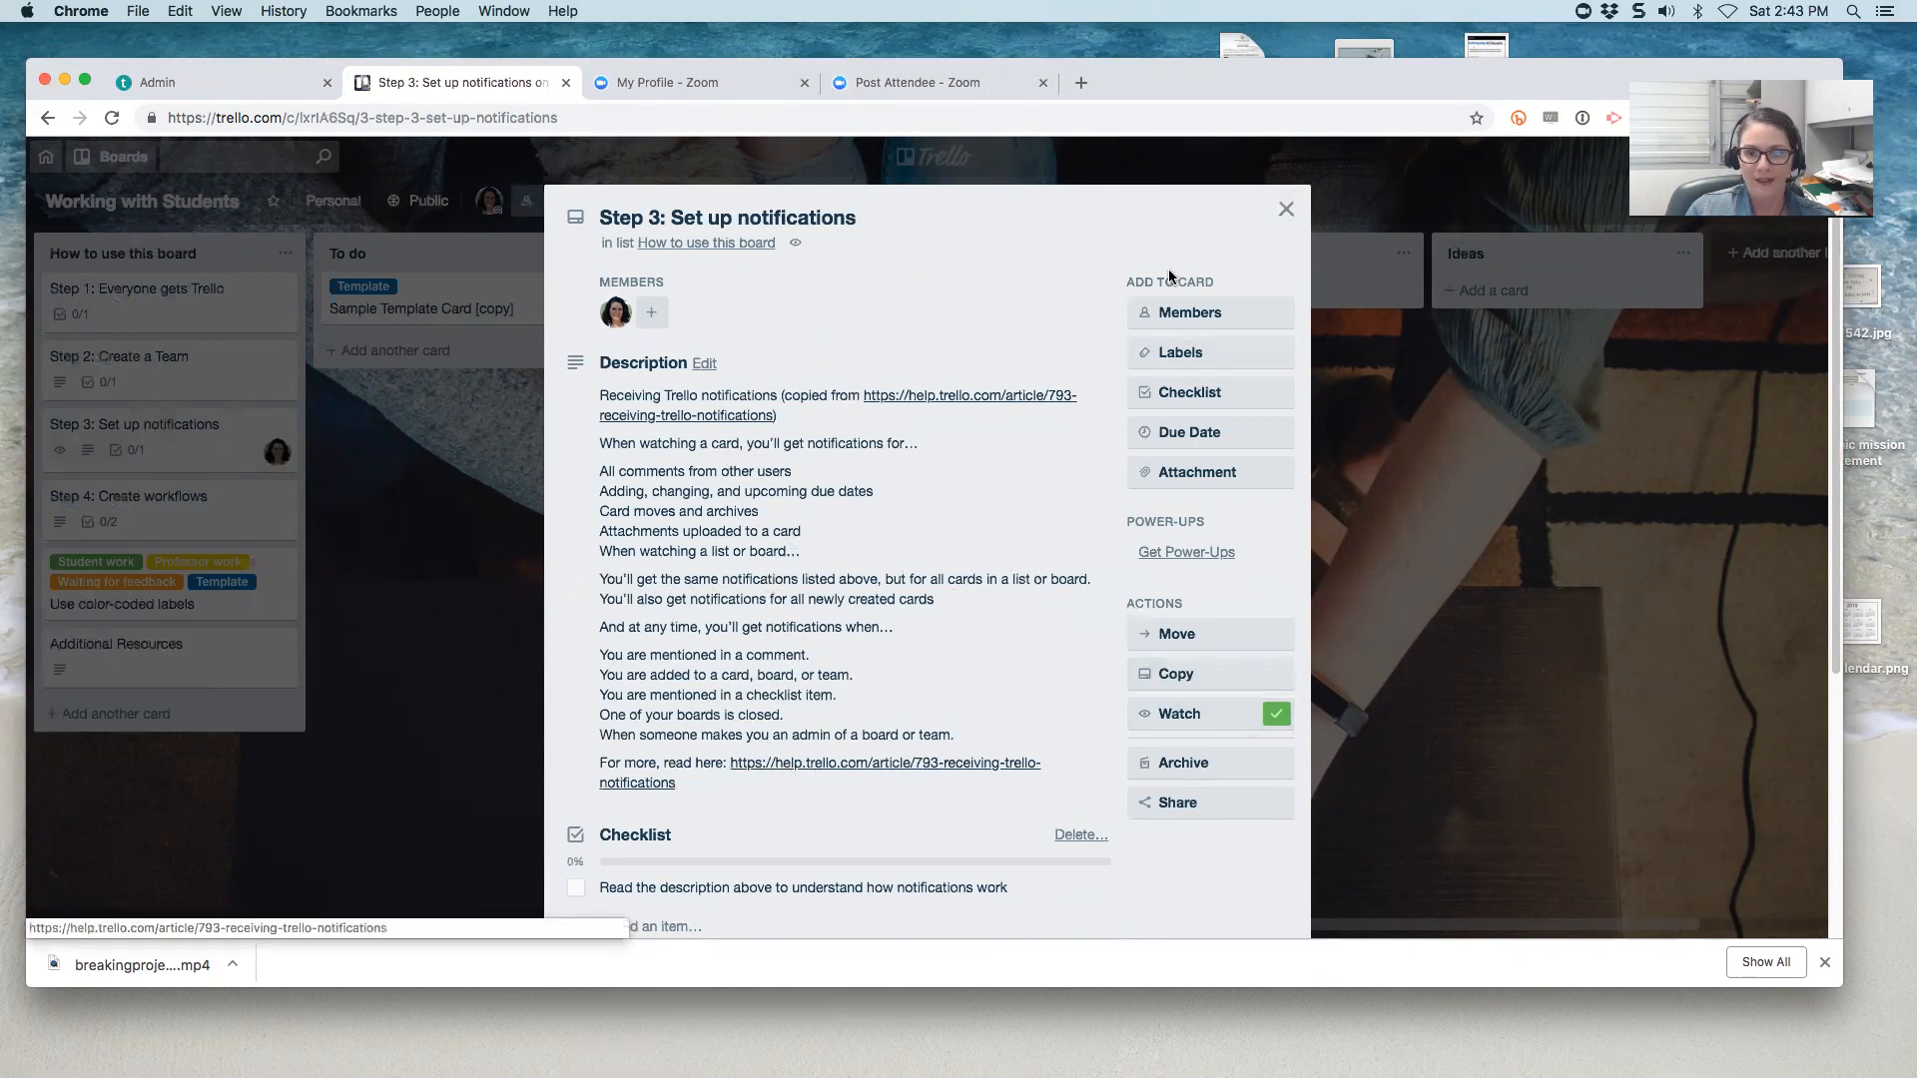
{"action": "left_click", "coordinate": [1286, 208]}
{"action": "left_click", "coordinate": [287, 257]}
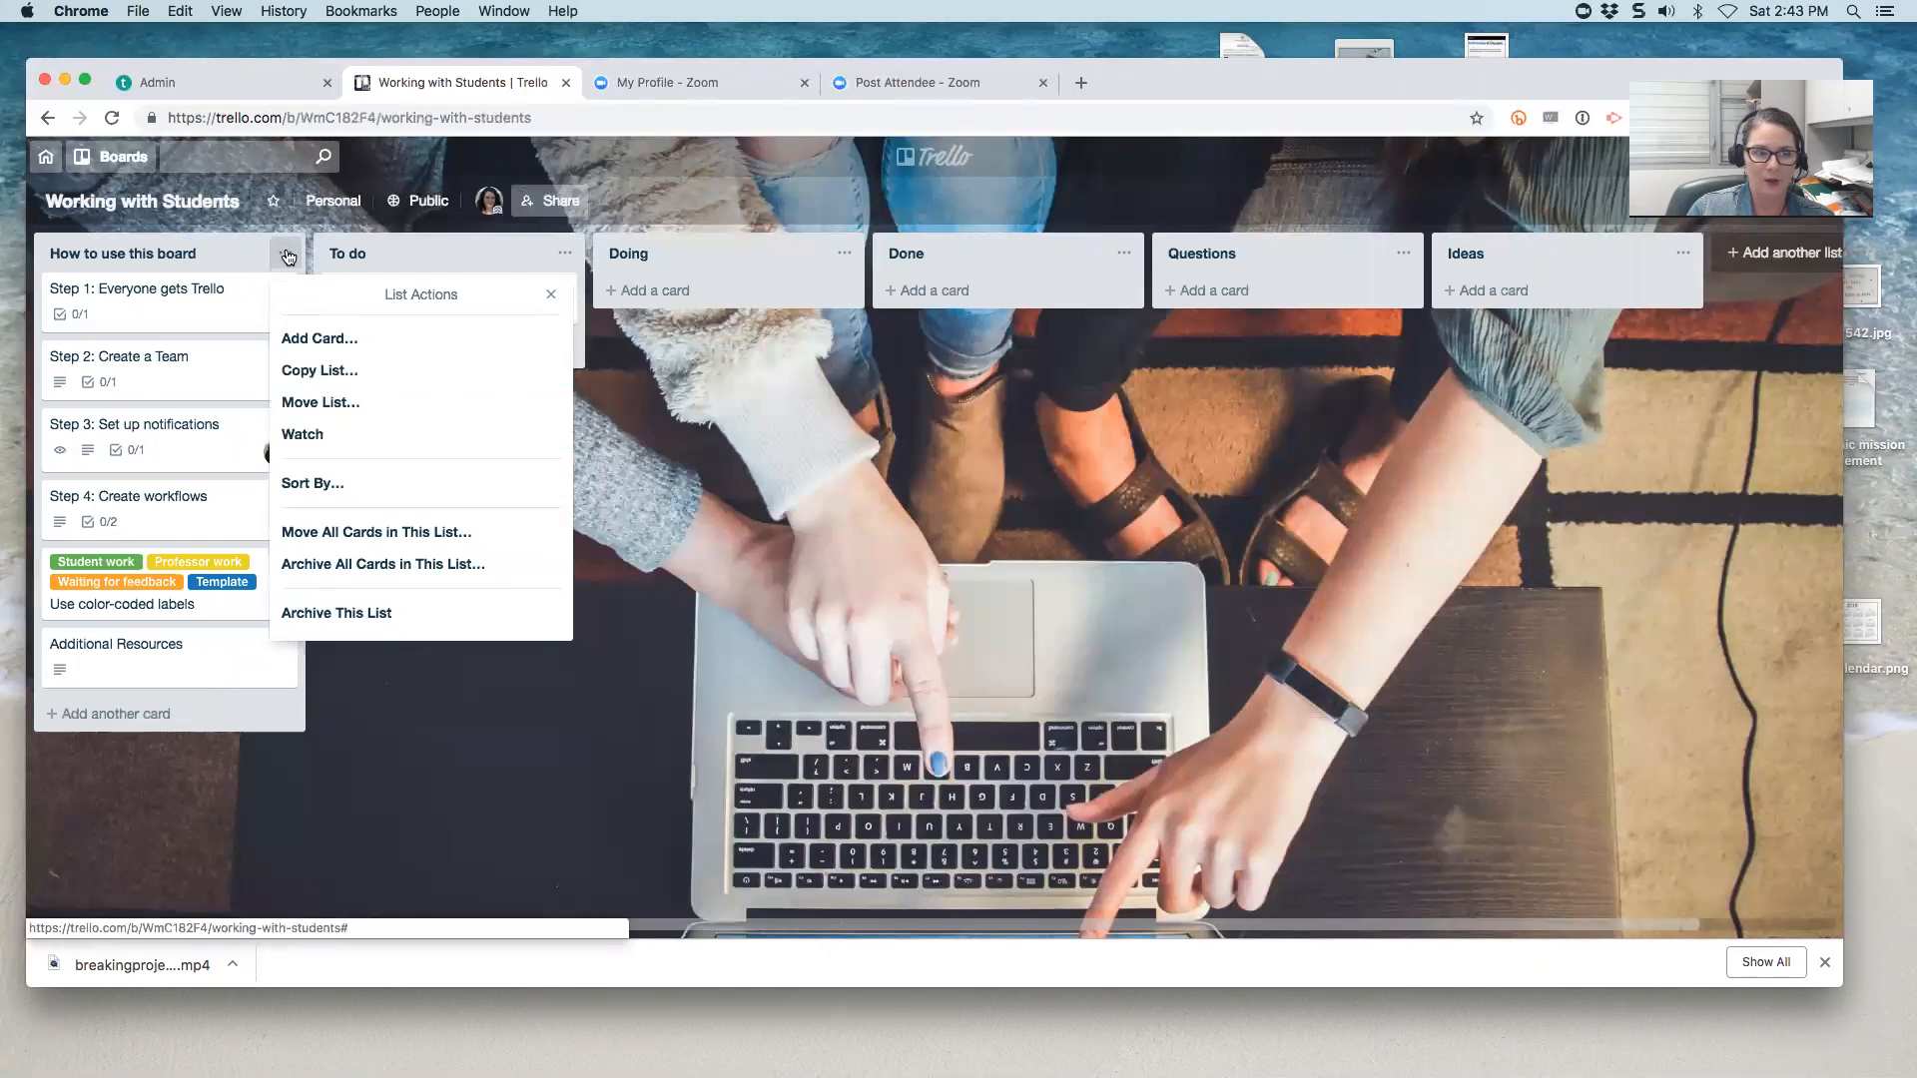
{"action": "left_click", "coordinate": [778, 428]}
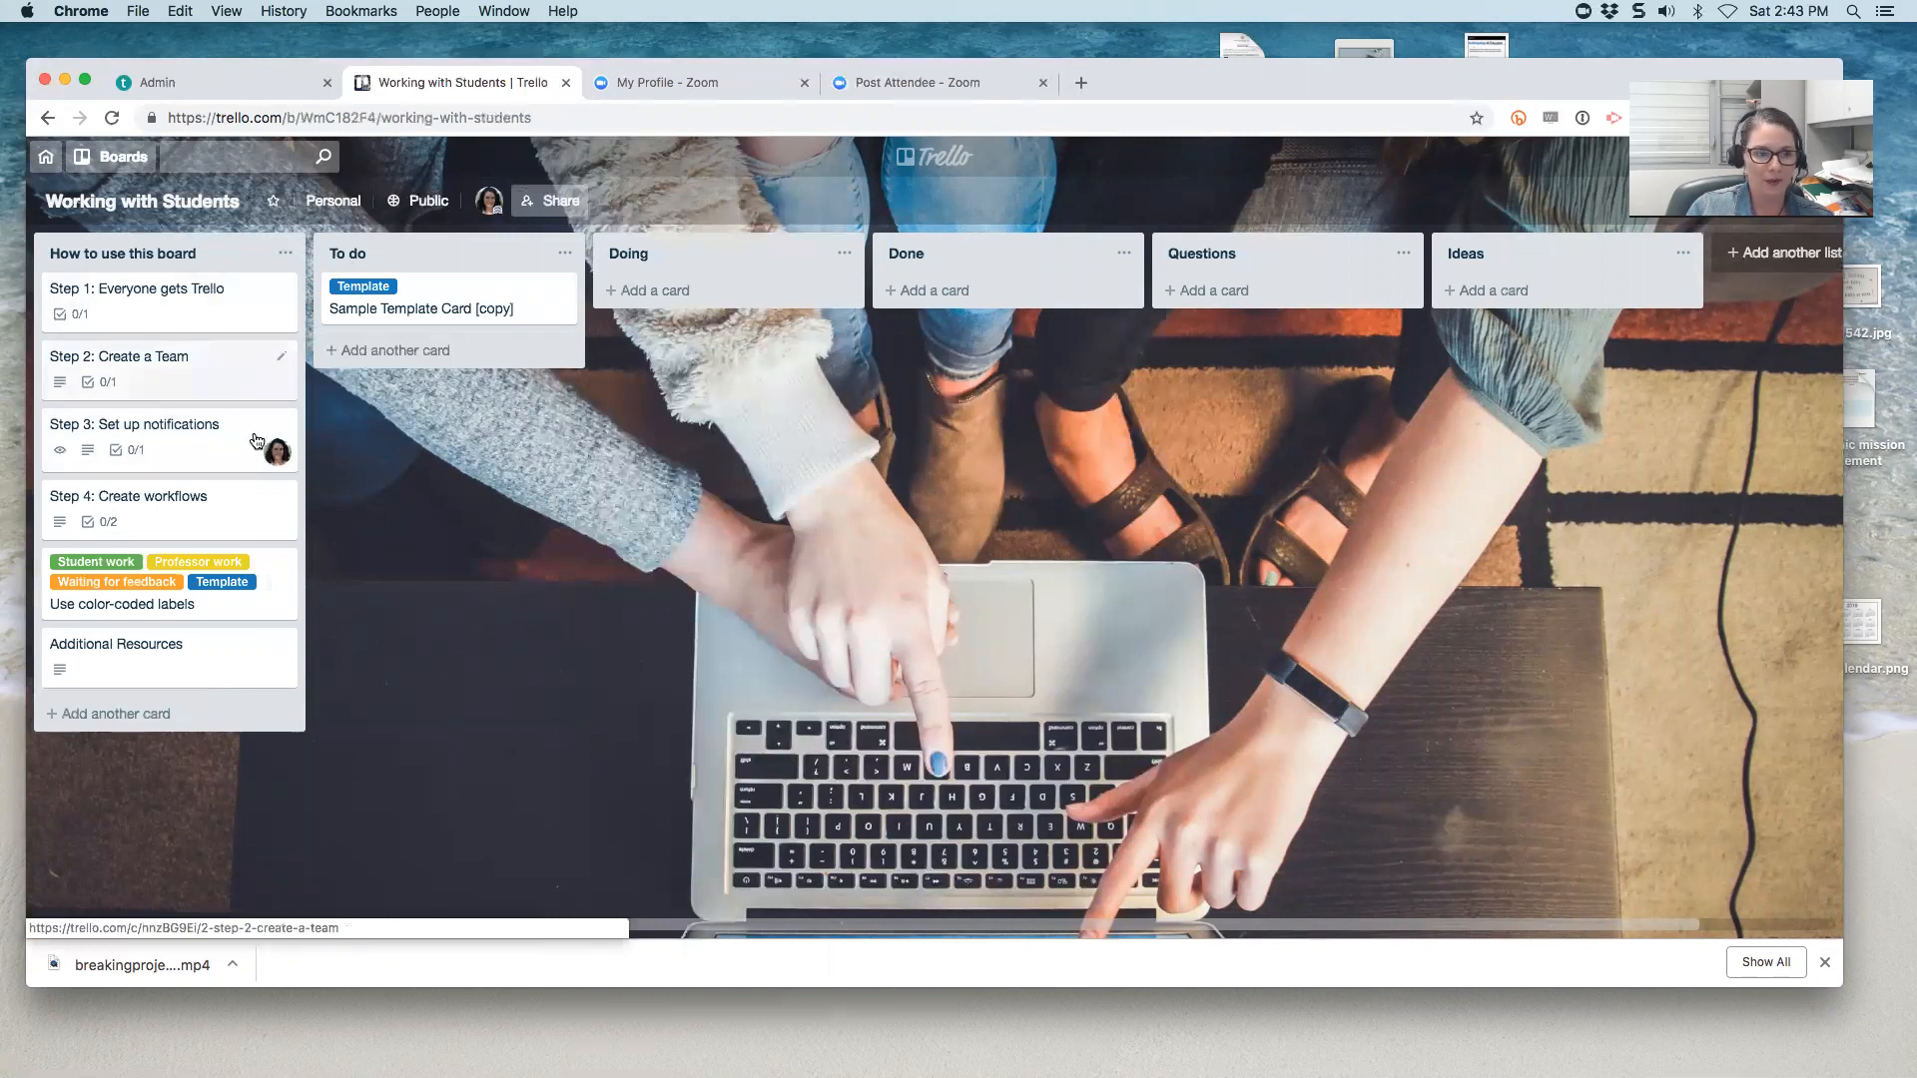
- Open the "Step 3: Set up notifications" card and examine its member choices without changing who is assigned
{"action": "left_click", "coordinate": [185, 450]}
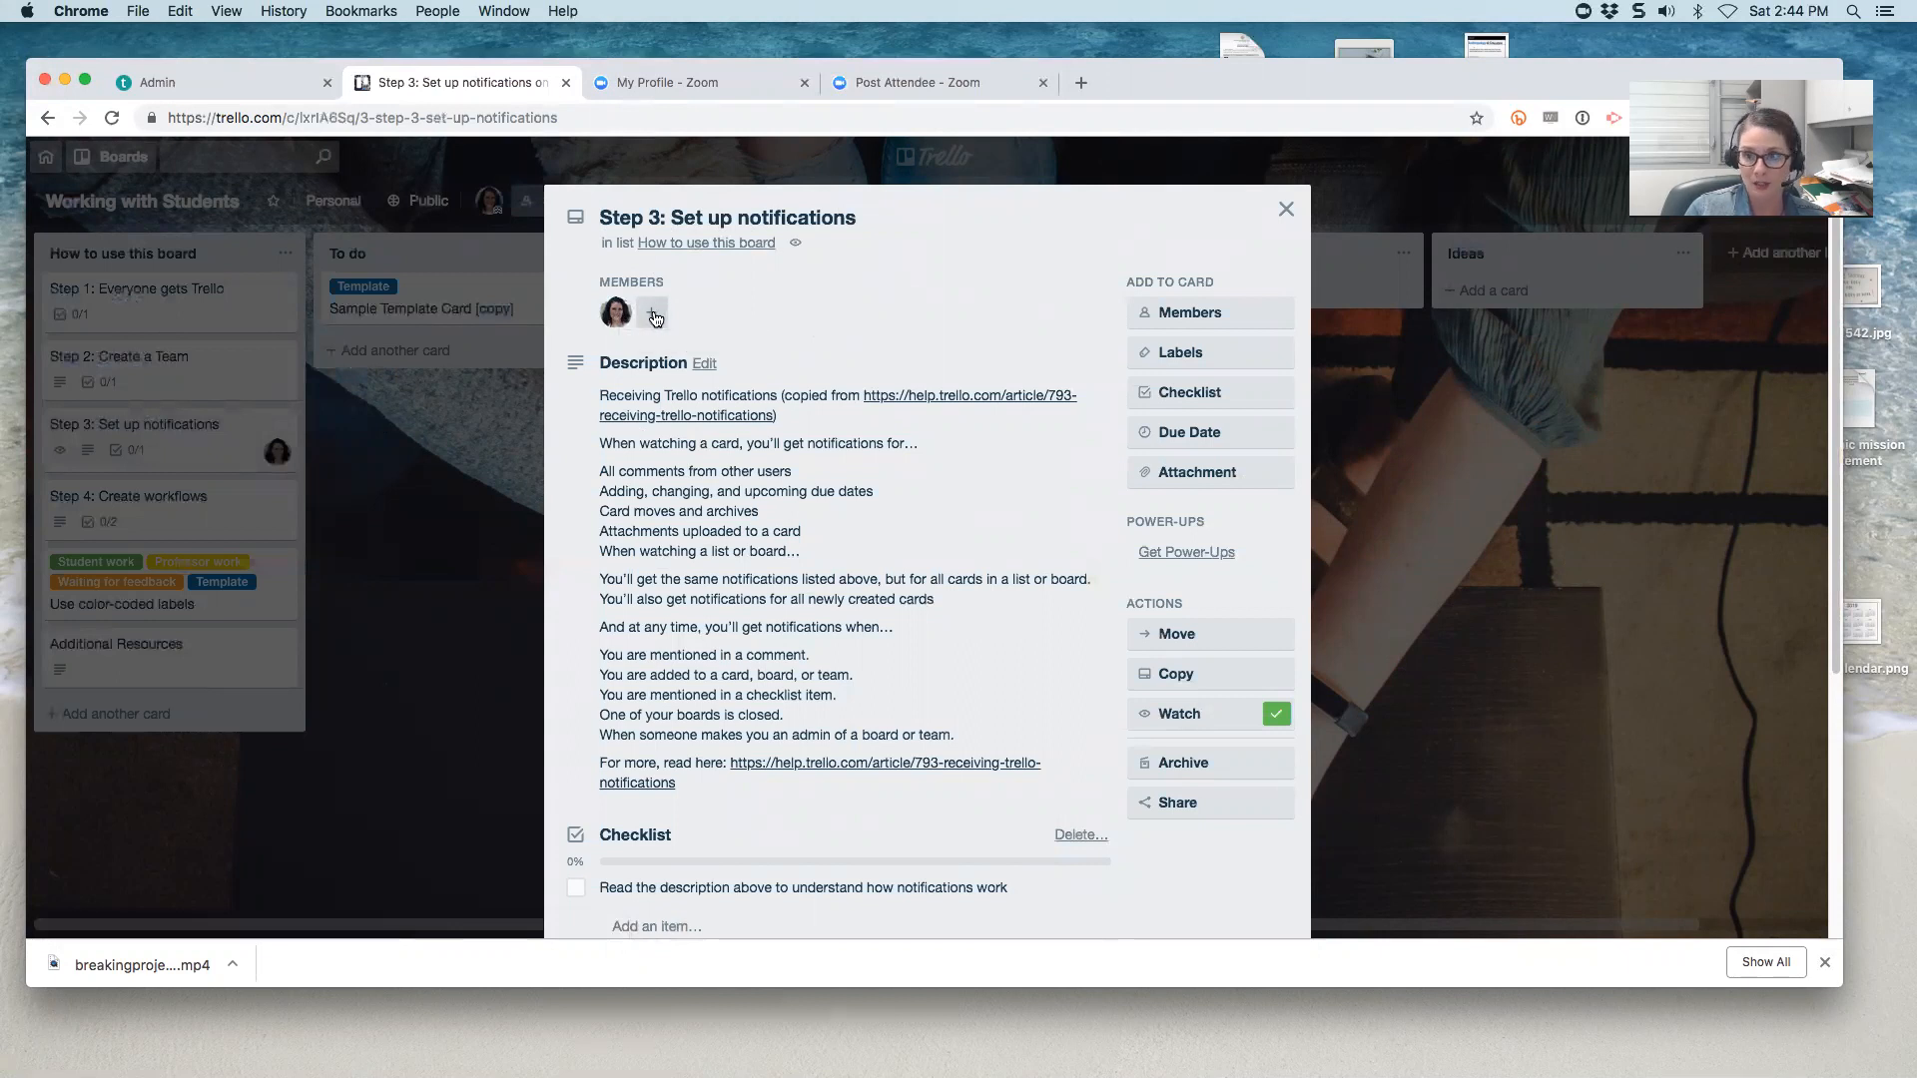
{"action": "left_click", "coordinate": [1201, 316]}
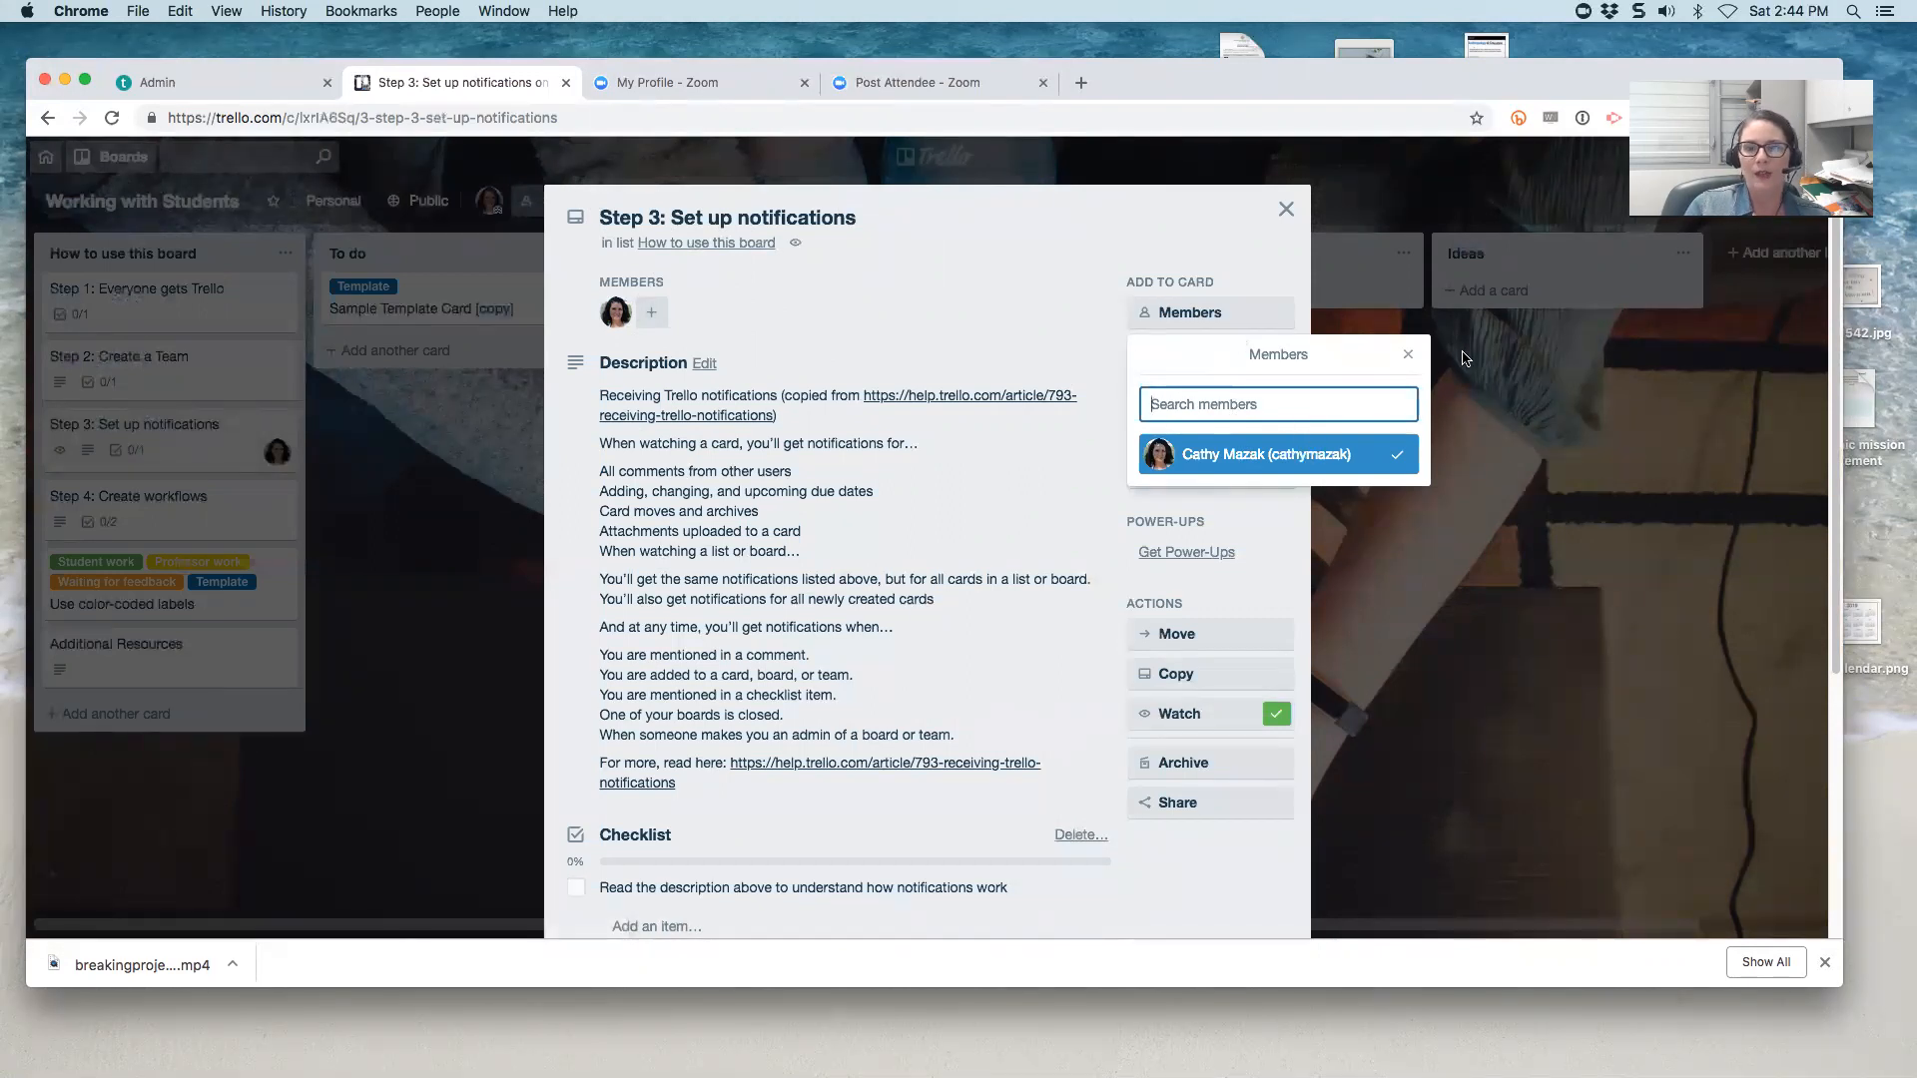
{"action": "left_click", "coordinate": [1407, 354]}
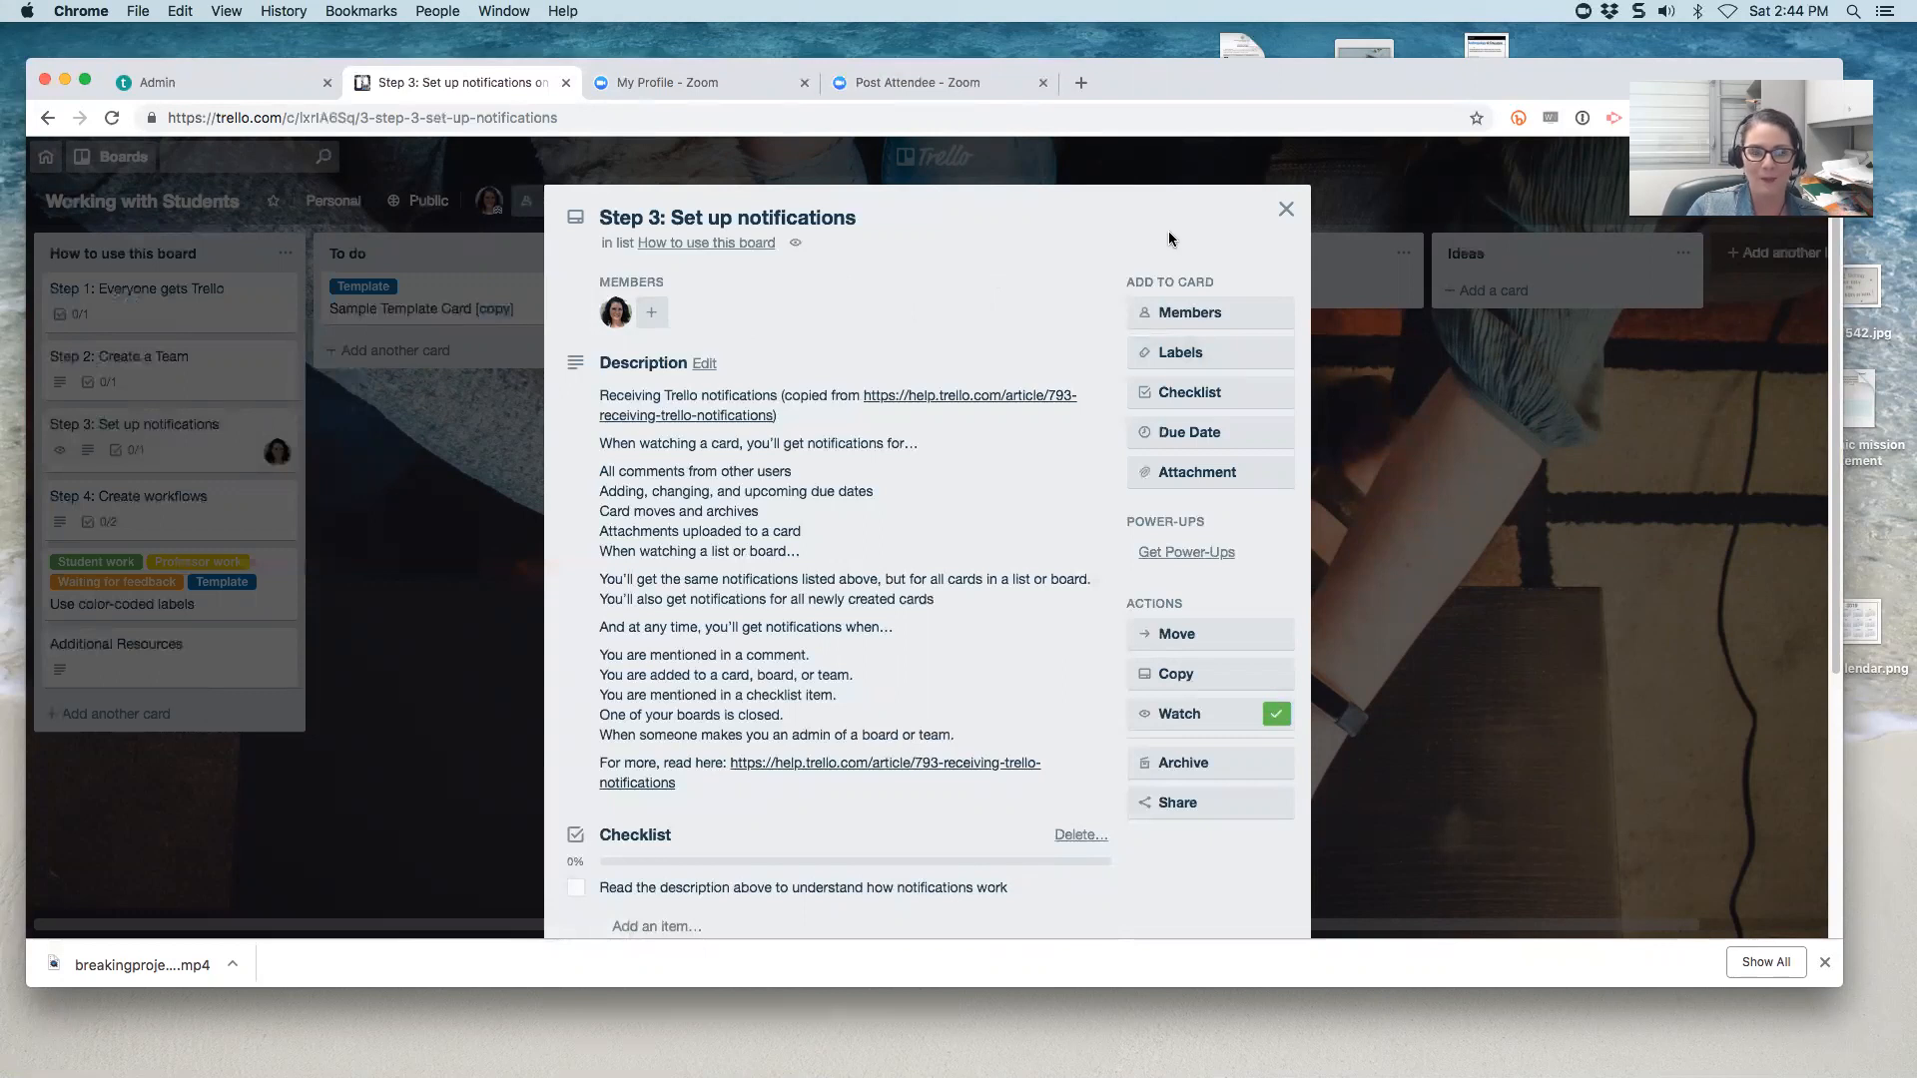
- Post a comment on the "Step 3: Set up notifications" card consisting of an @-mention of a person's first name
{"action": "scroll", "coordinate": [928, 309], "scroll_direction": "down", "scroll_amount": 5}
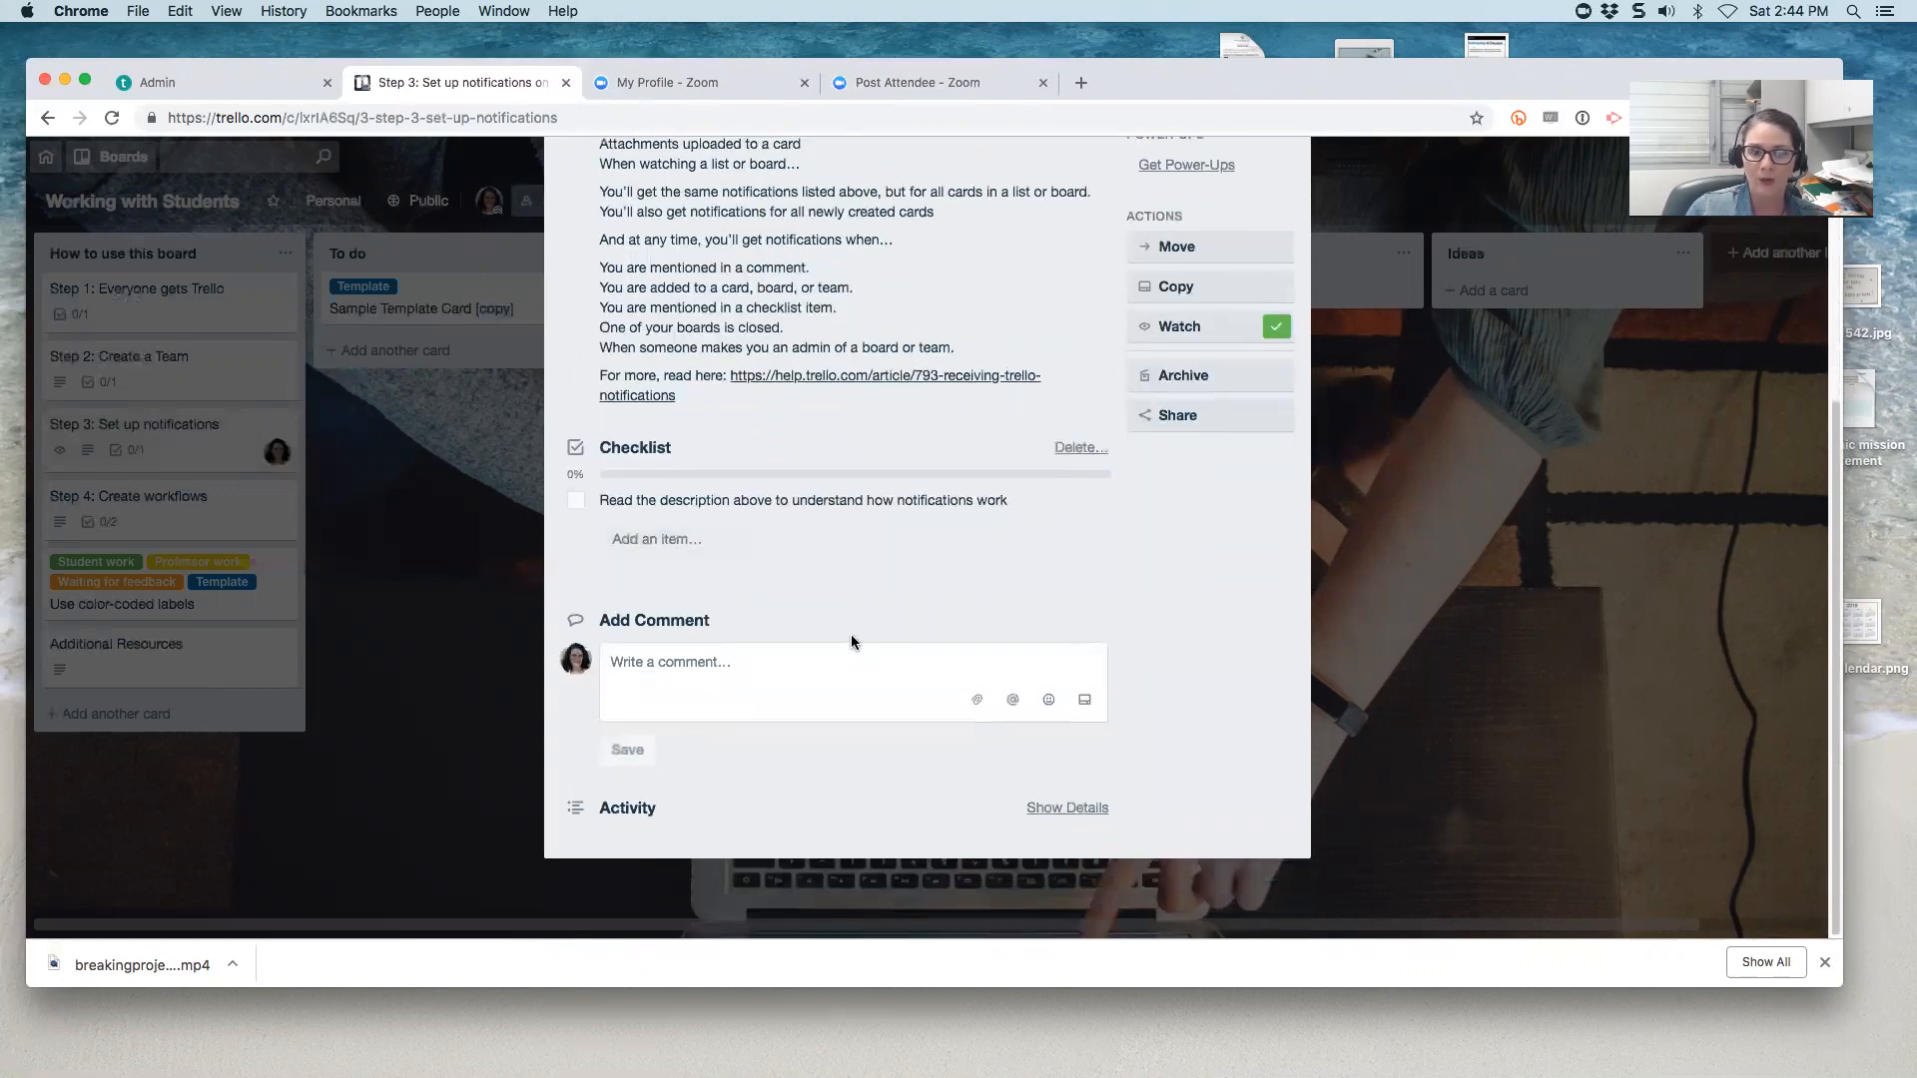
{"action": "left_click", "coordinate": [723, 665]}
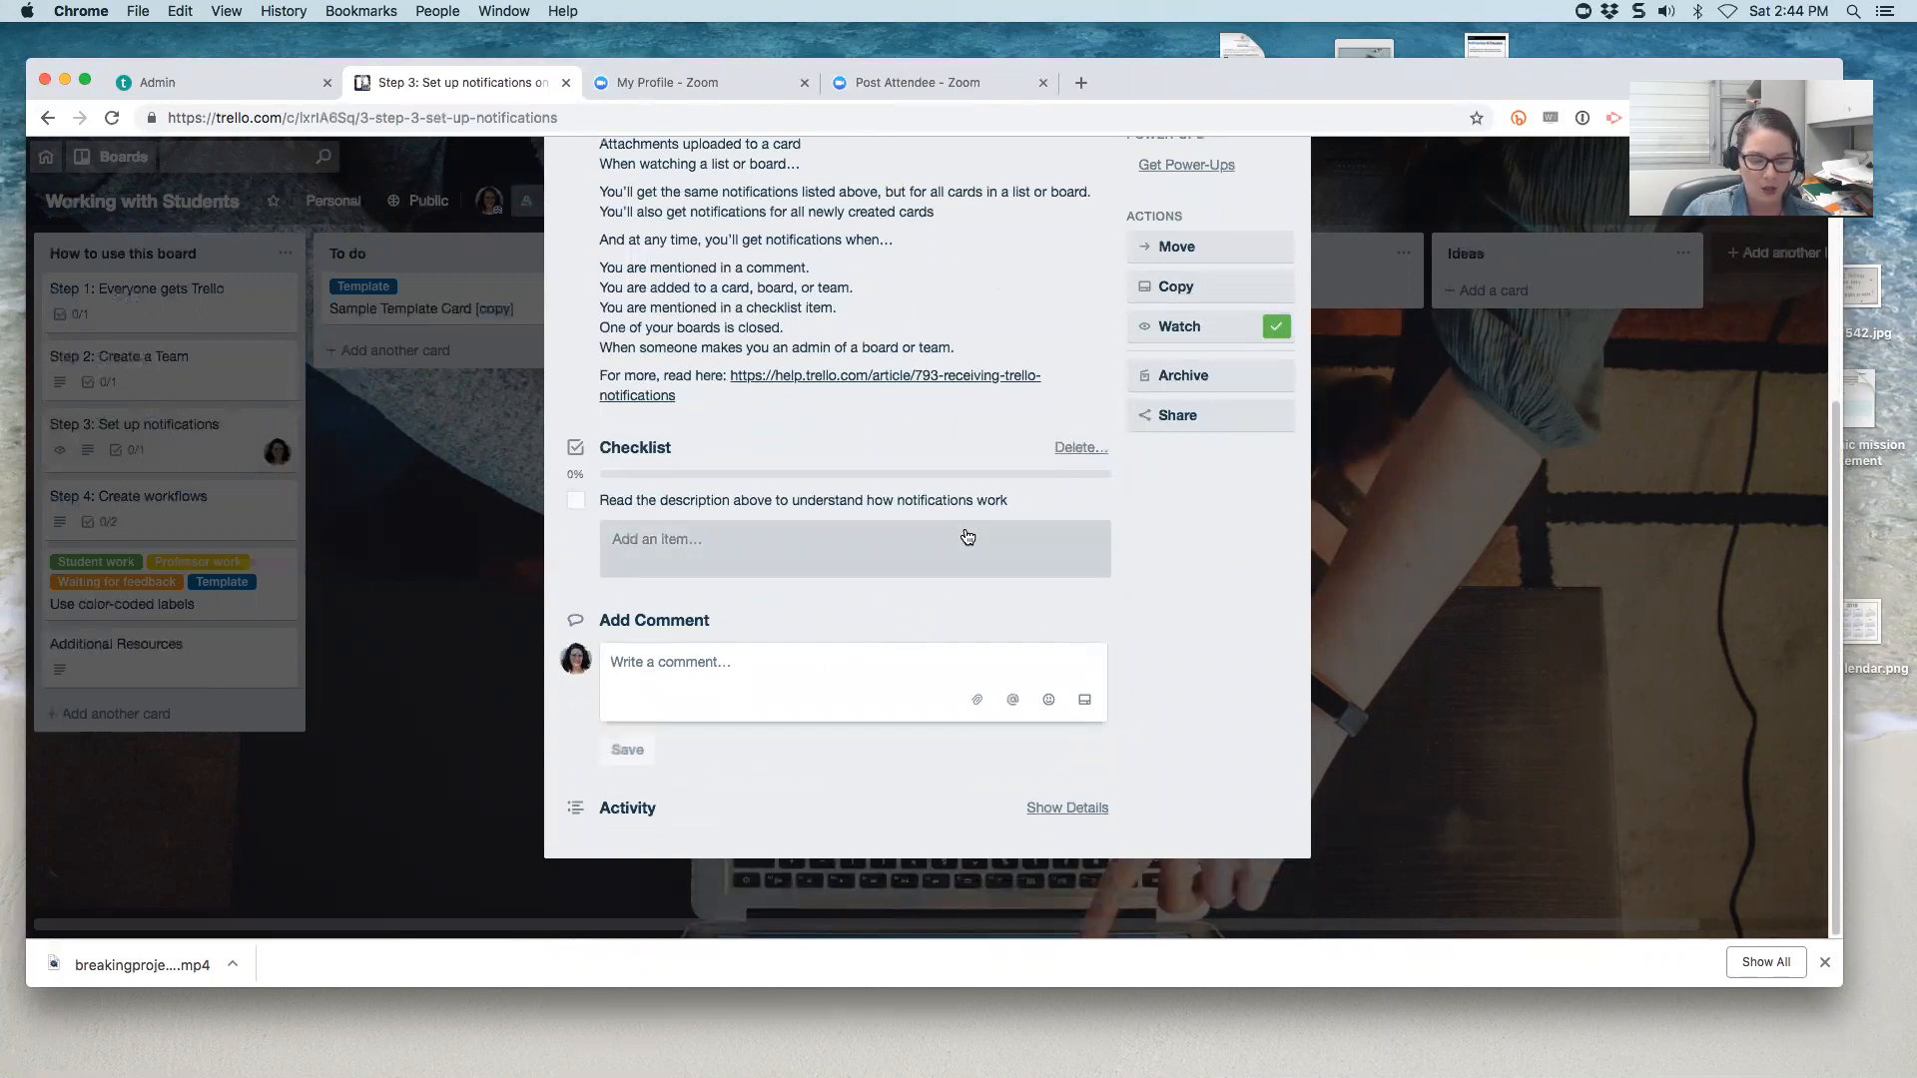
{"action": "type", "text": "@amy"}
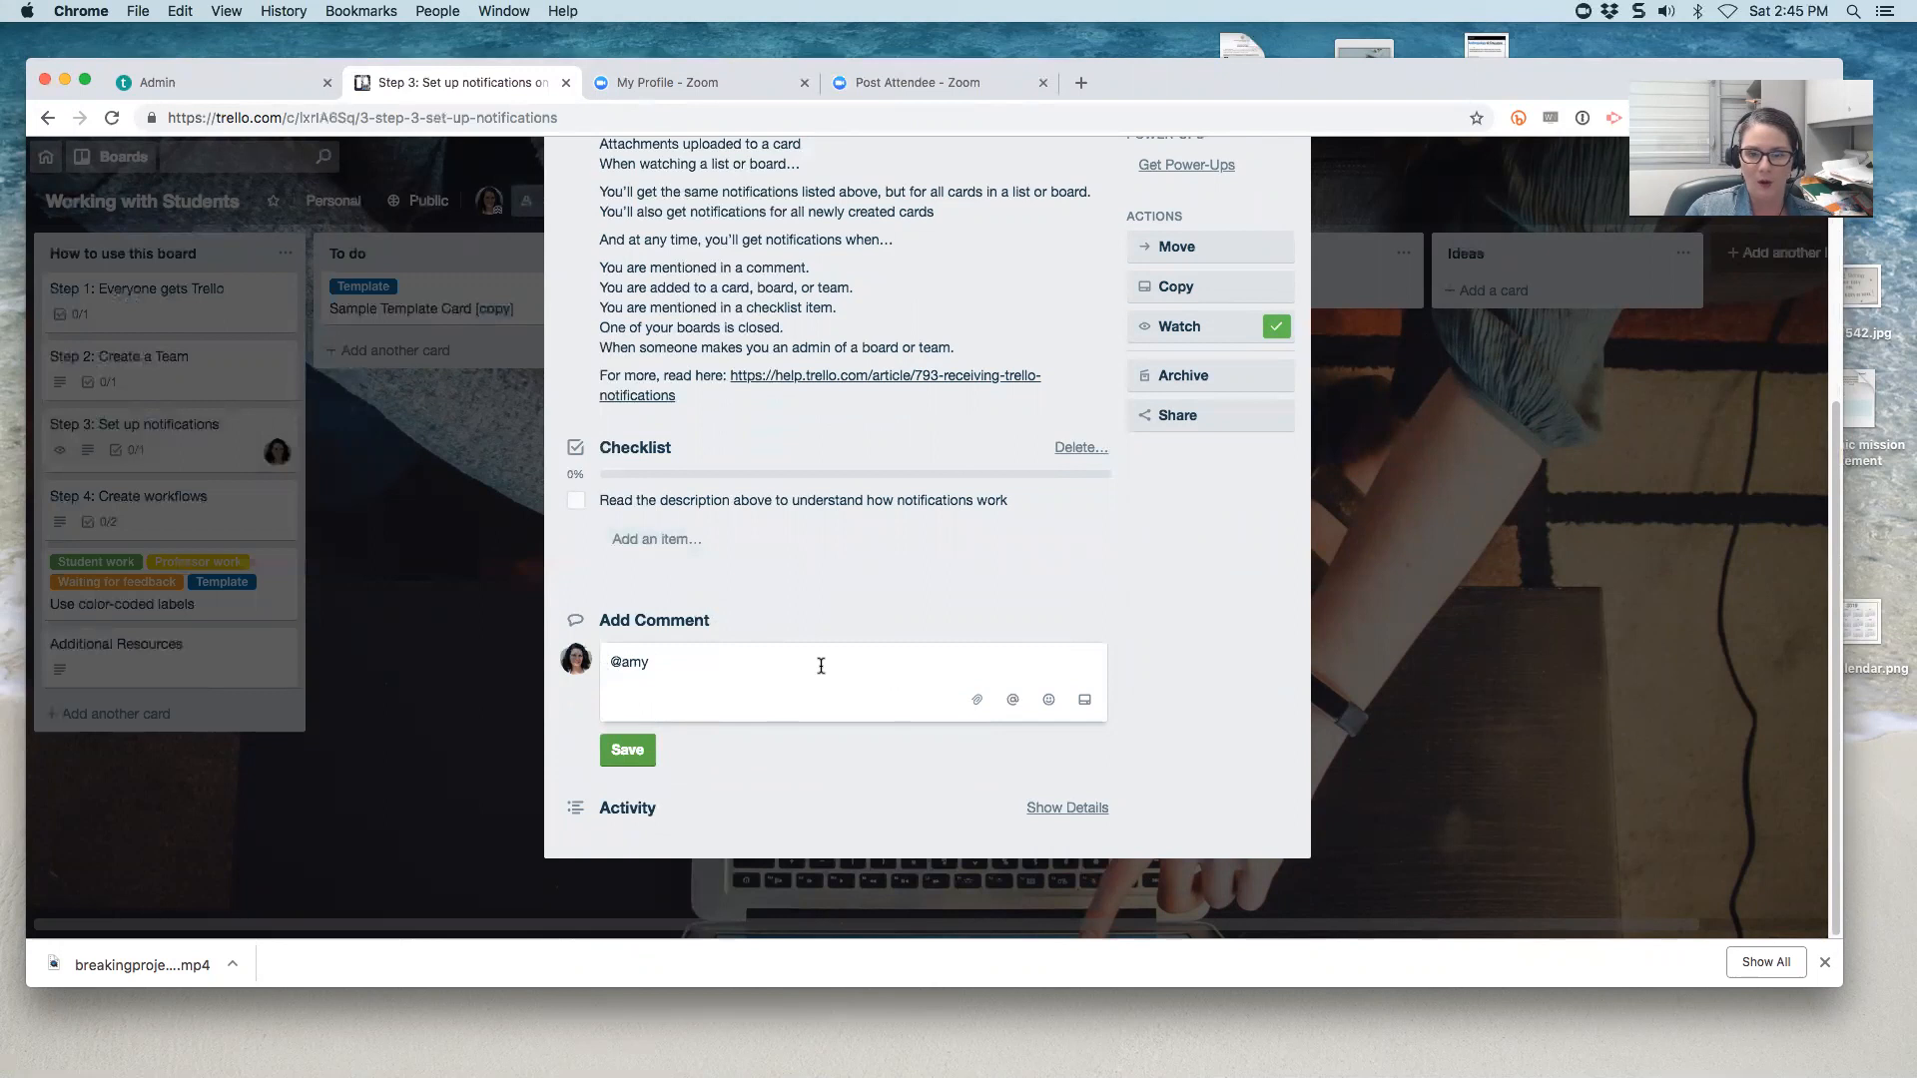
{"action": "left_click", "coordinate": [647, 760]}
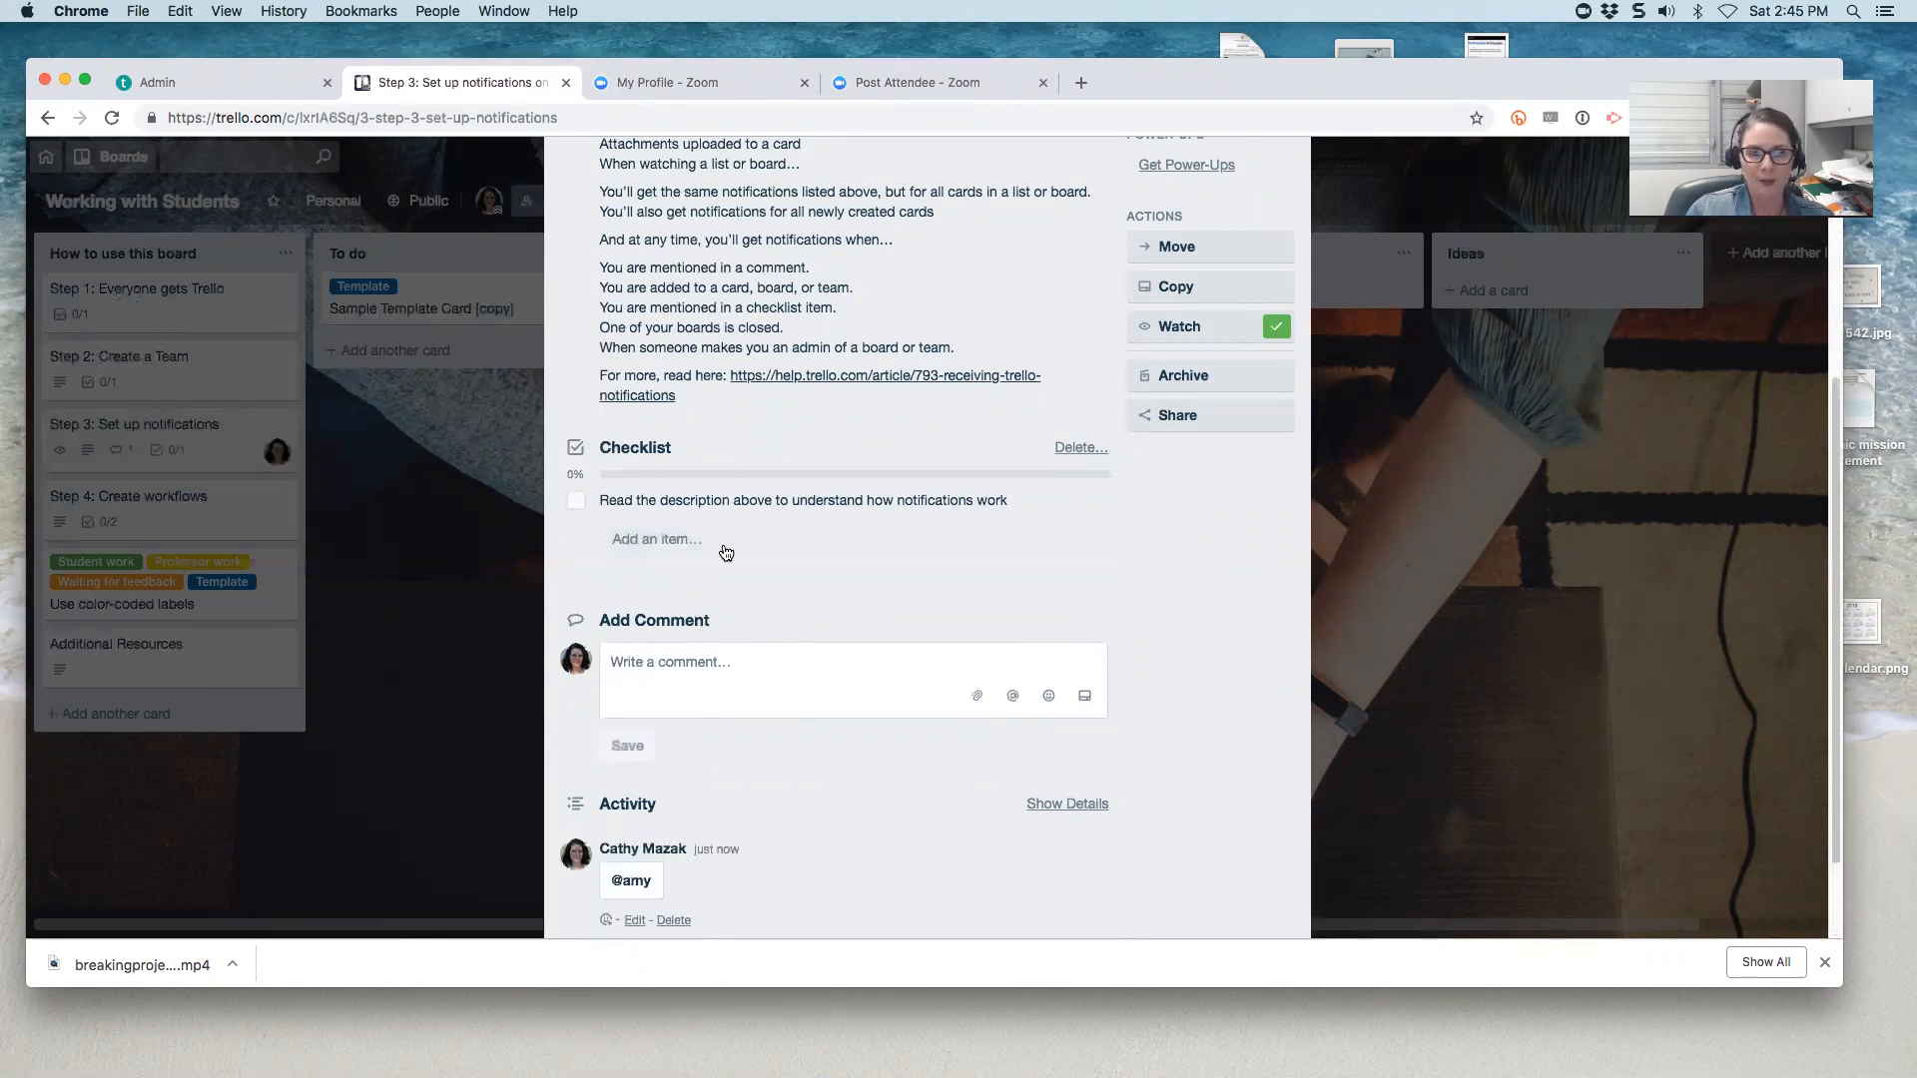
{"action": "scroll", "coordinate": [842, 447], "scroll_direction": "up", "scroll_amount": 5}
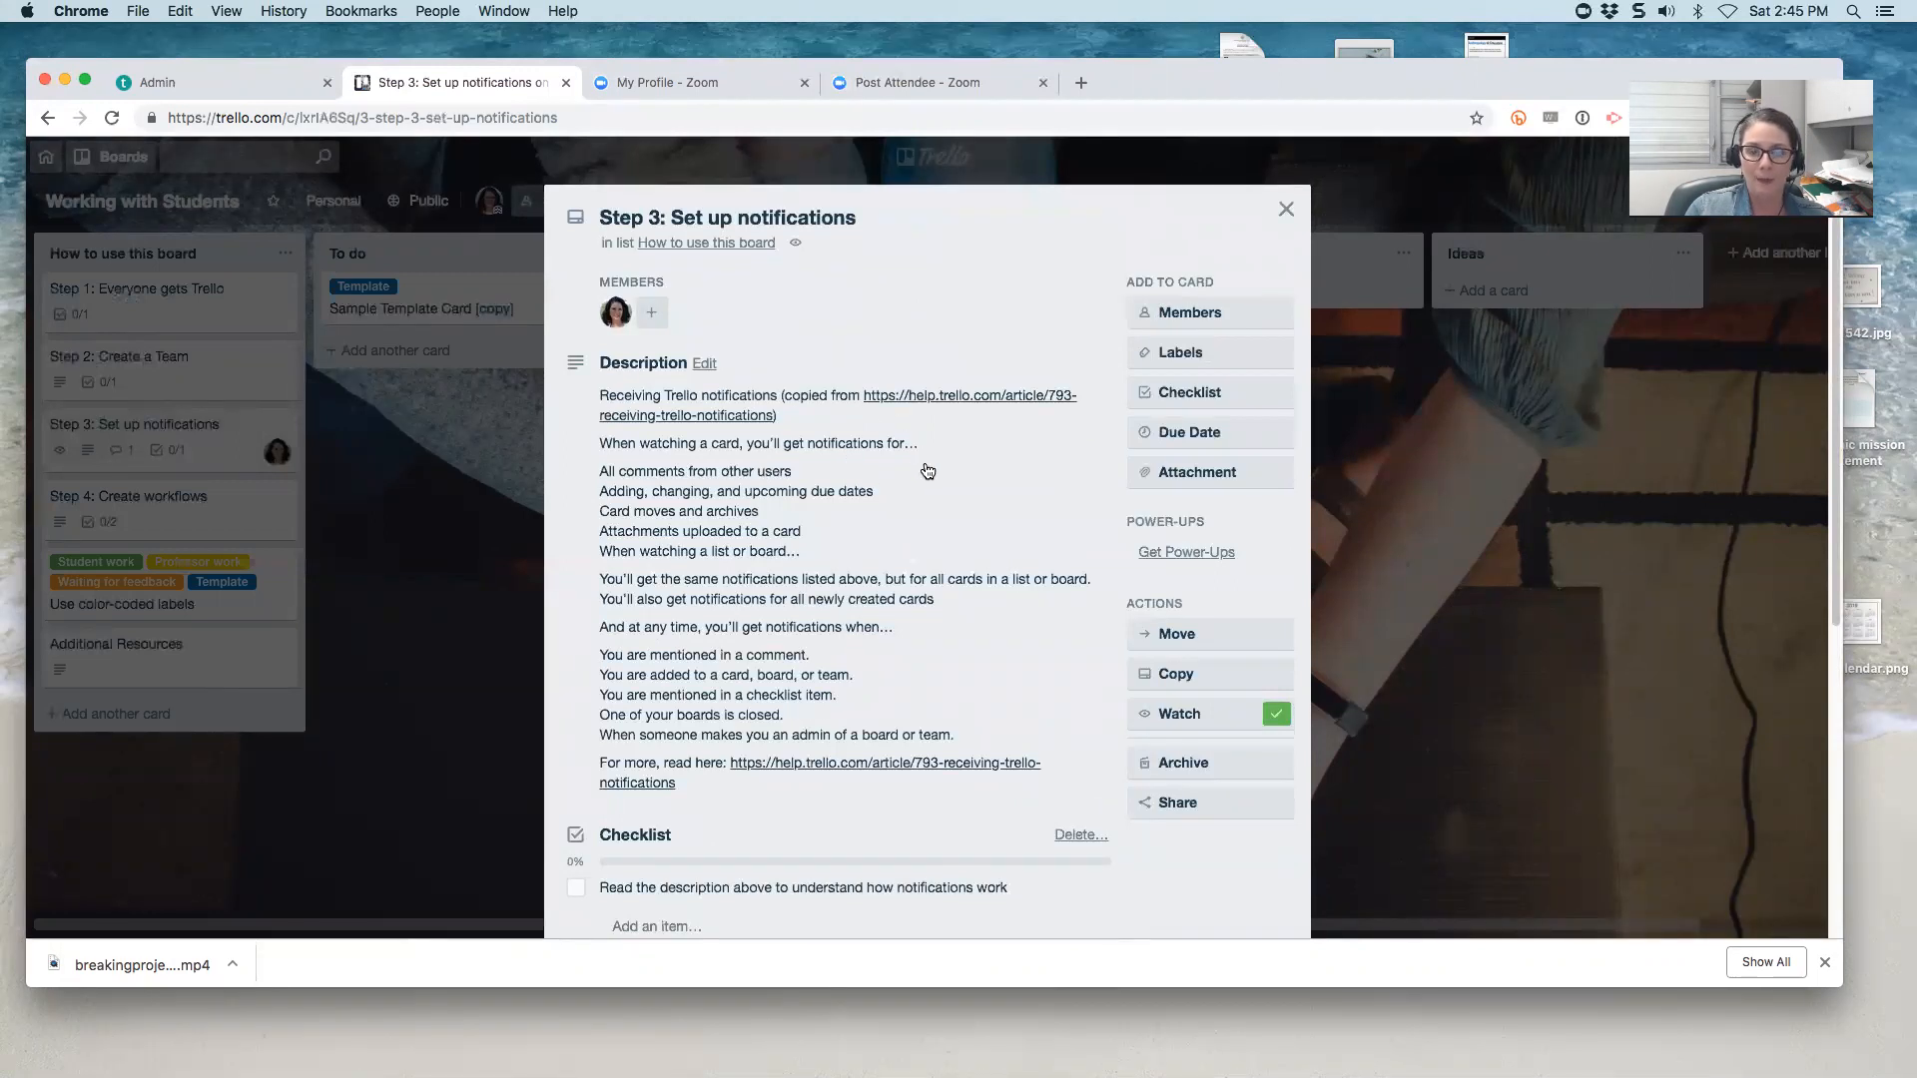
{"action": "scroll", "coordinate": [925, 471], "scroll_direction": "down", "scroll_amount": 5}
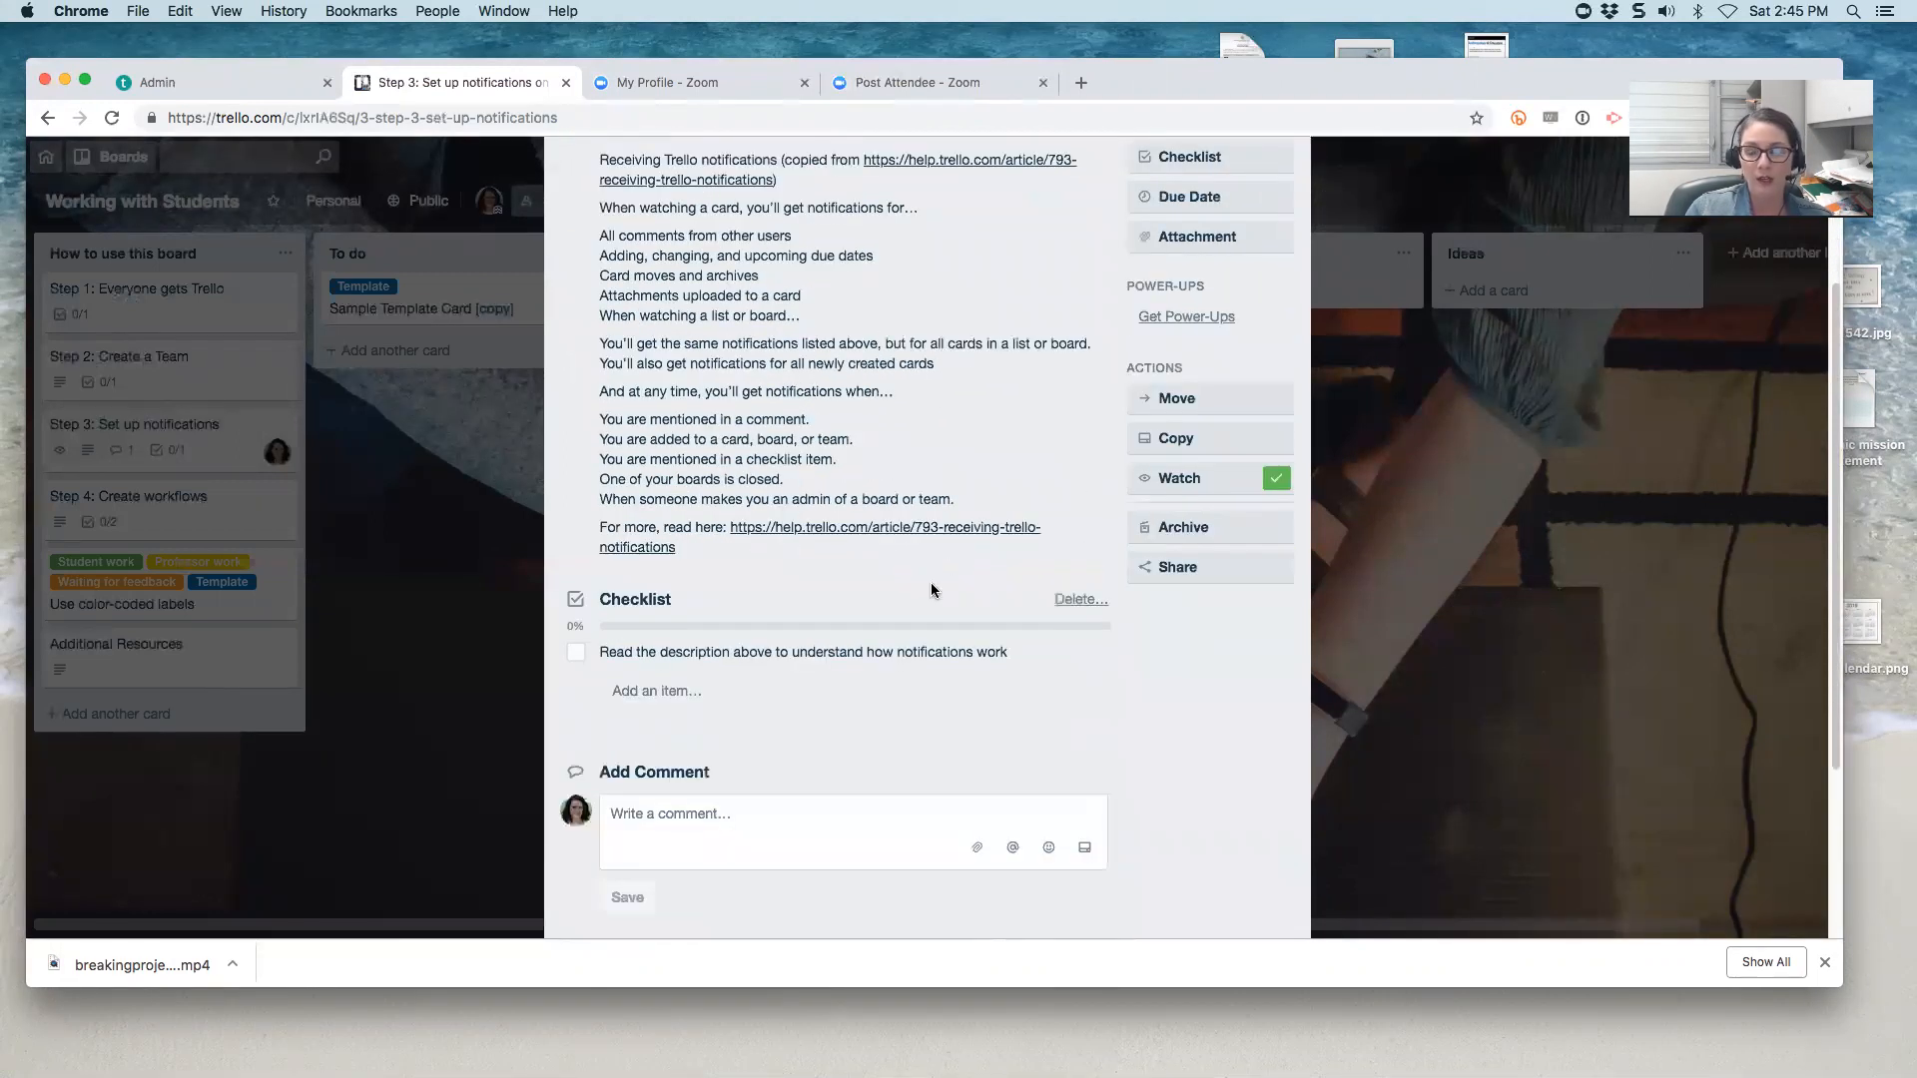
{"action": "scroll", "coordinate": [929, 589], "scroll_direction": "down", "scroll_amount": 1}
{"action": "scroll", "coordinate": [930, 589], "scroll_direction": "down", "scroll_amount": 3}
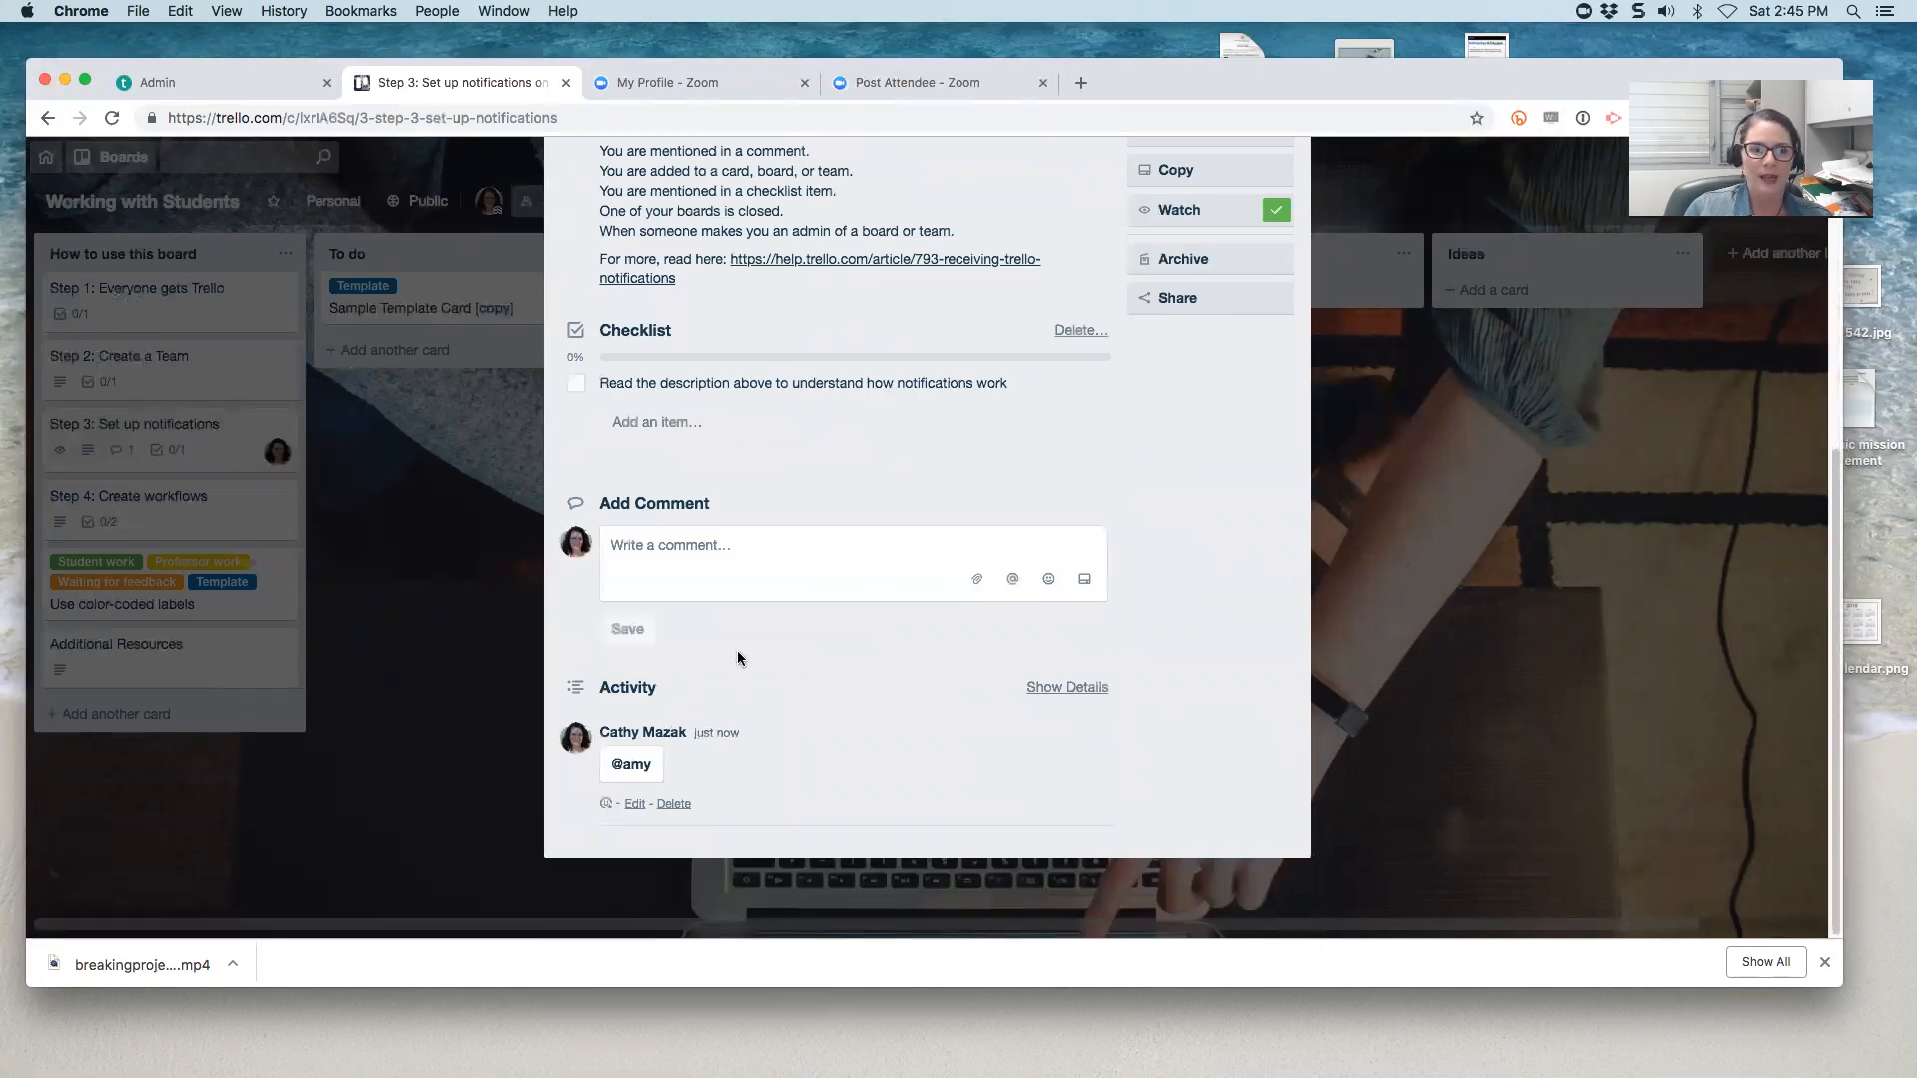
{"action": "scroll", "coordinate": [697, 588], "scroll_direction": "up", "scroll_amount": 1}
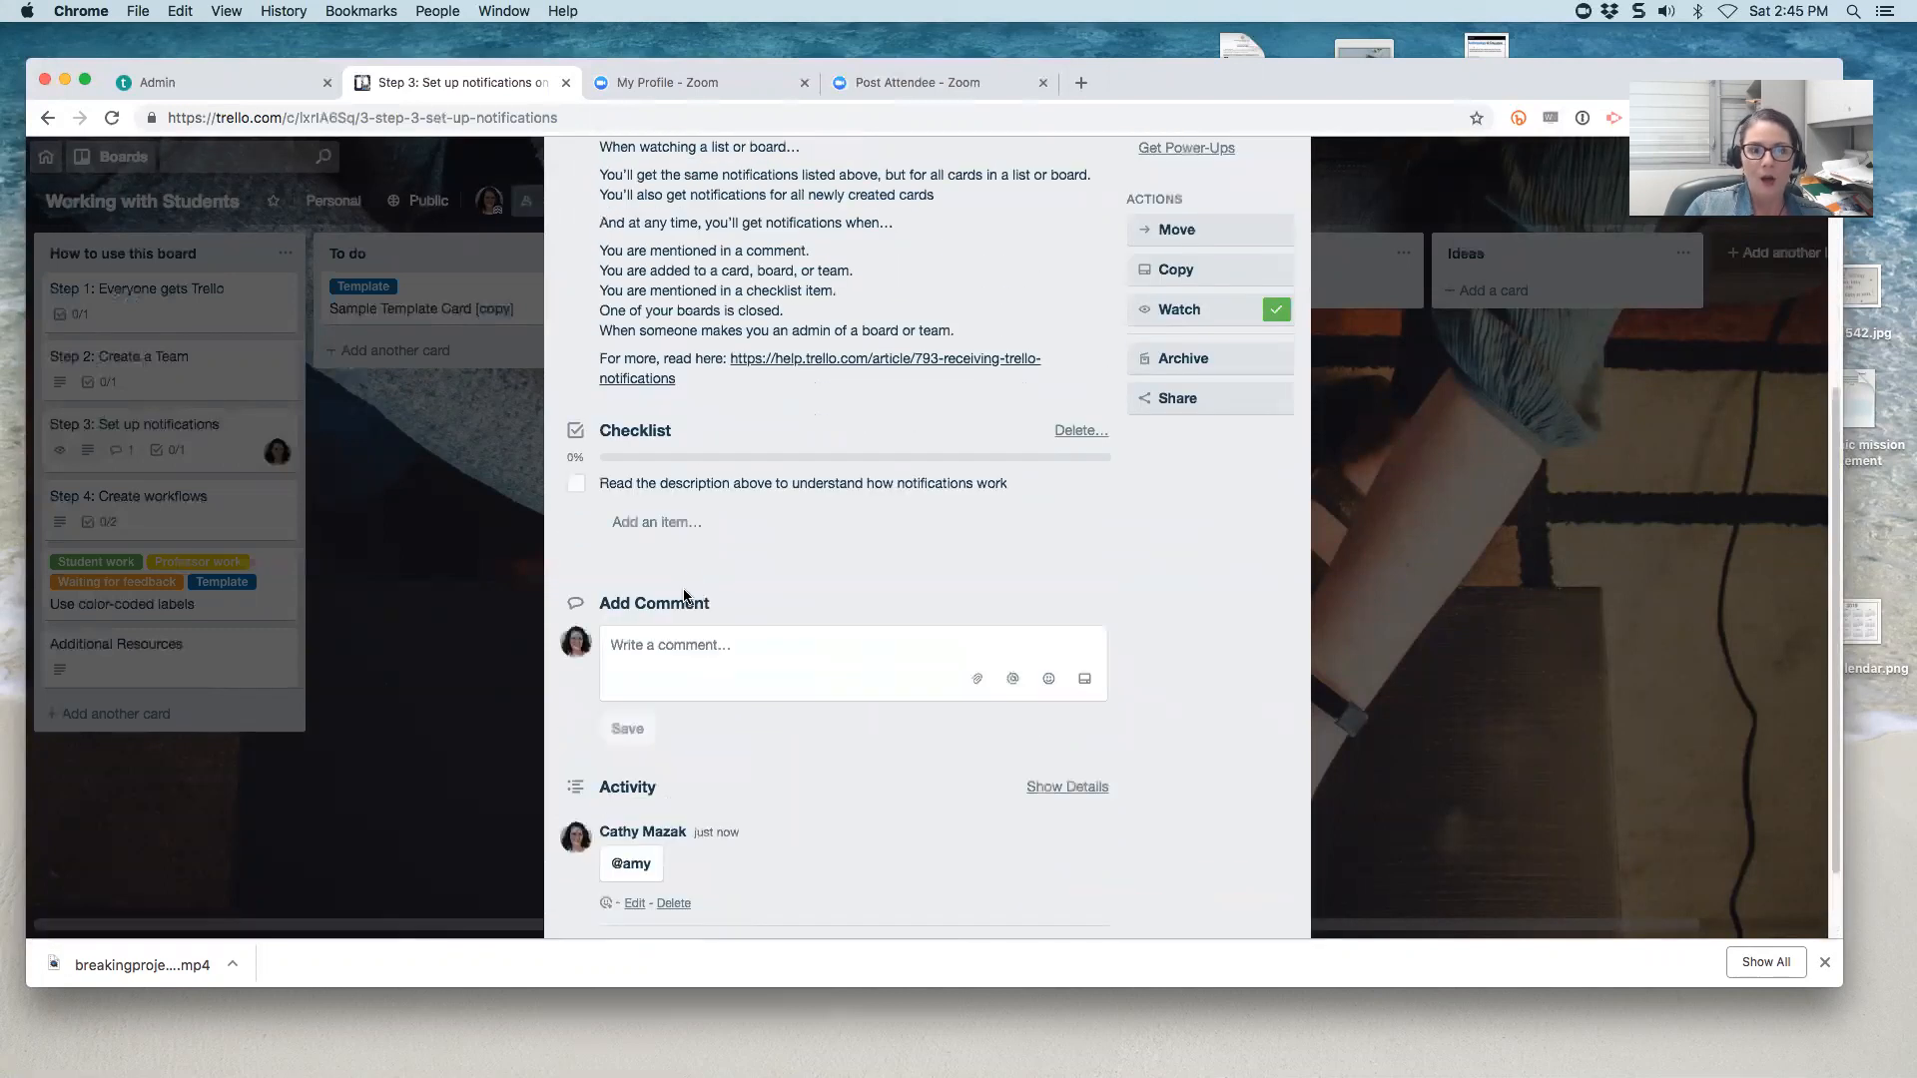
{"action": "left_click", "coordinate": [776, 488]}
{"action": "left_click", "coordinate": [1045, 489]}
{"action": "type", "text": "@someone"}
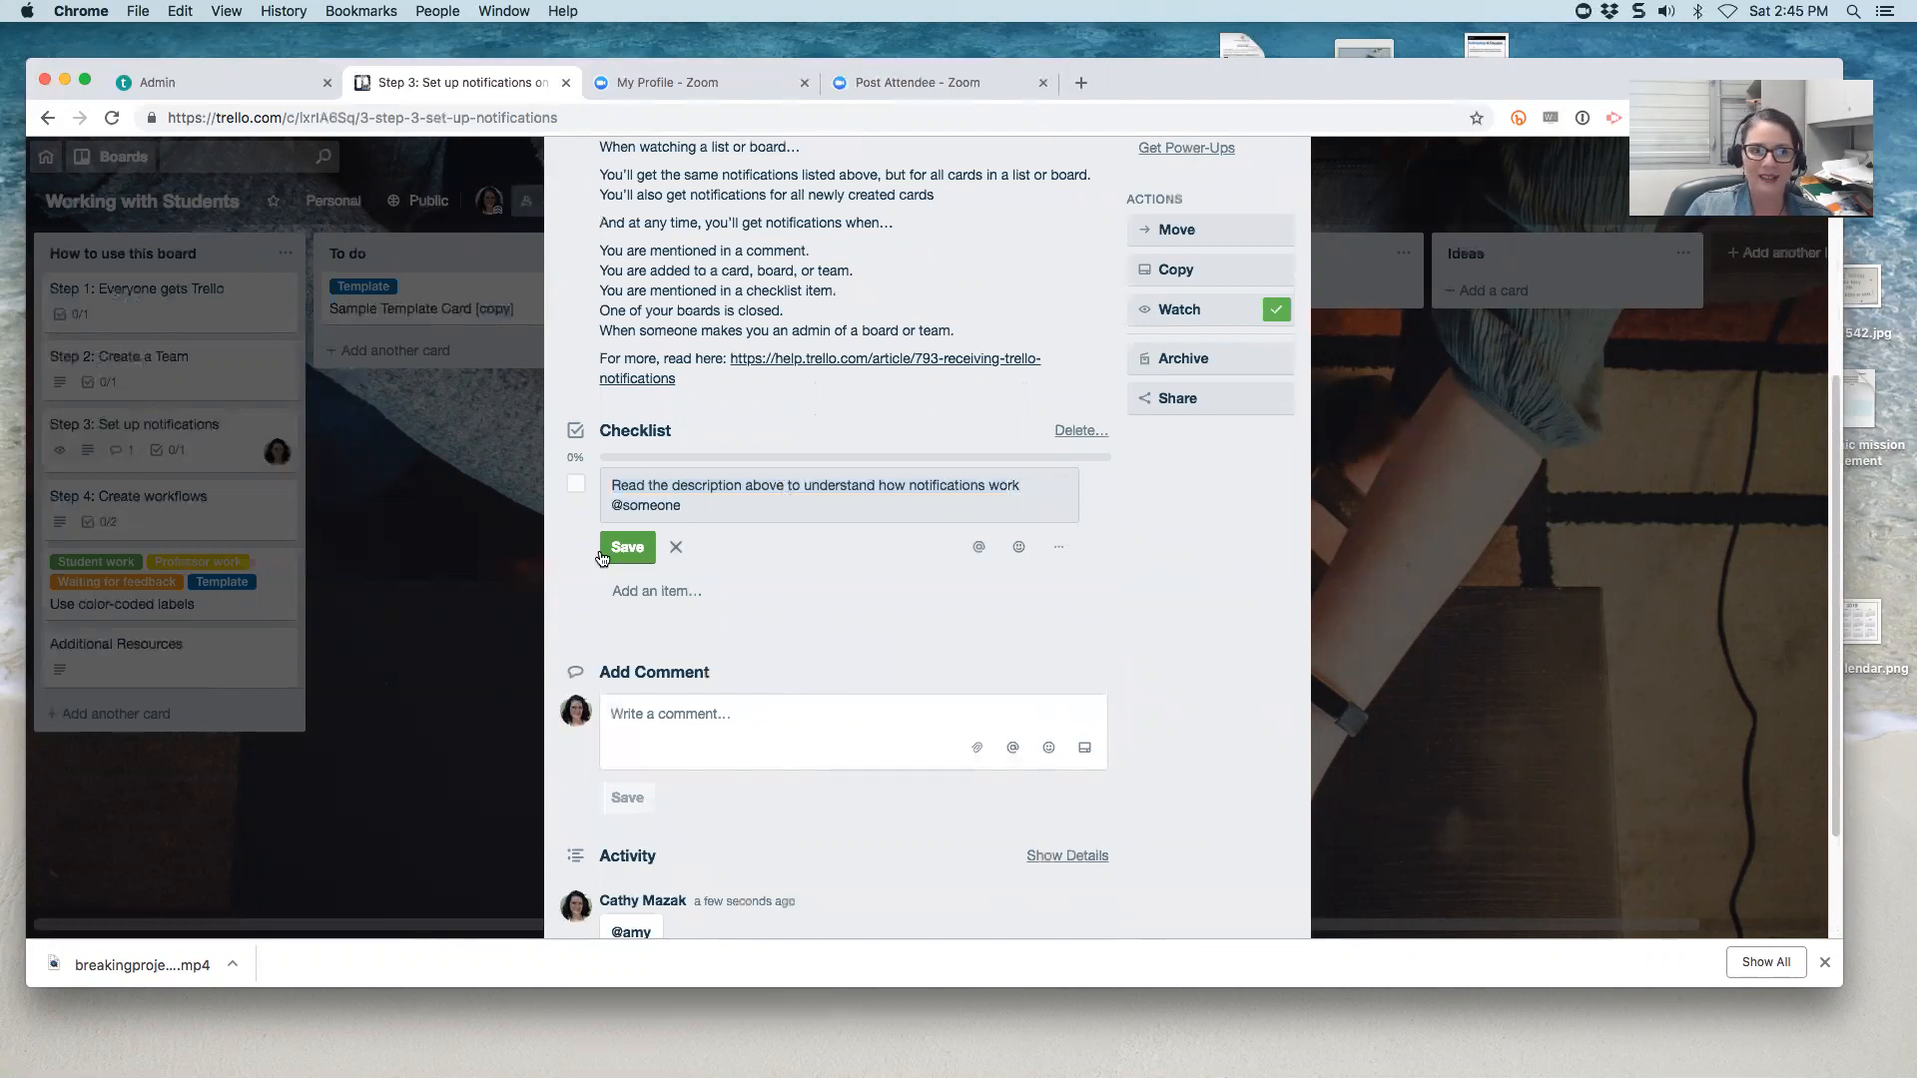
{"action": "left_click", "coordinate": [621, 549]}
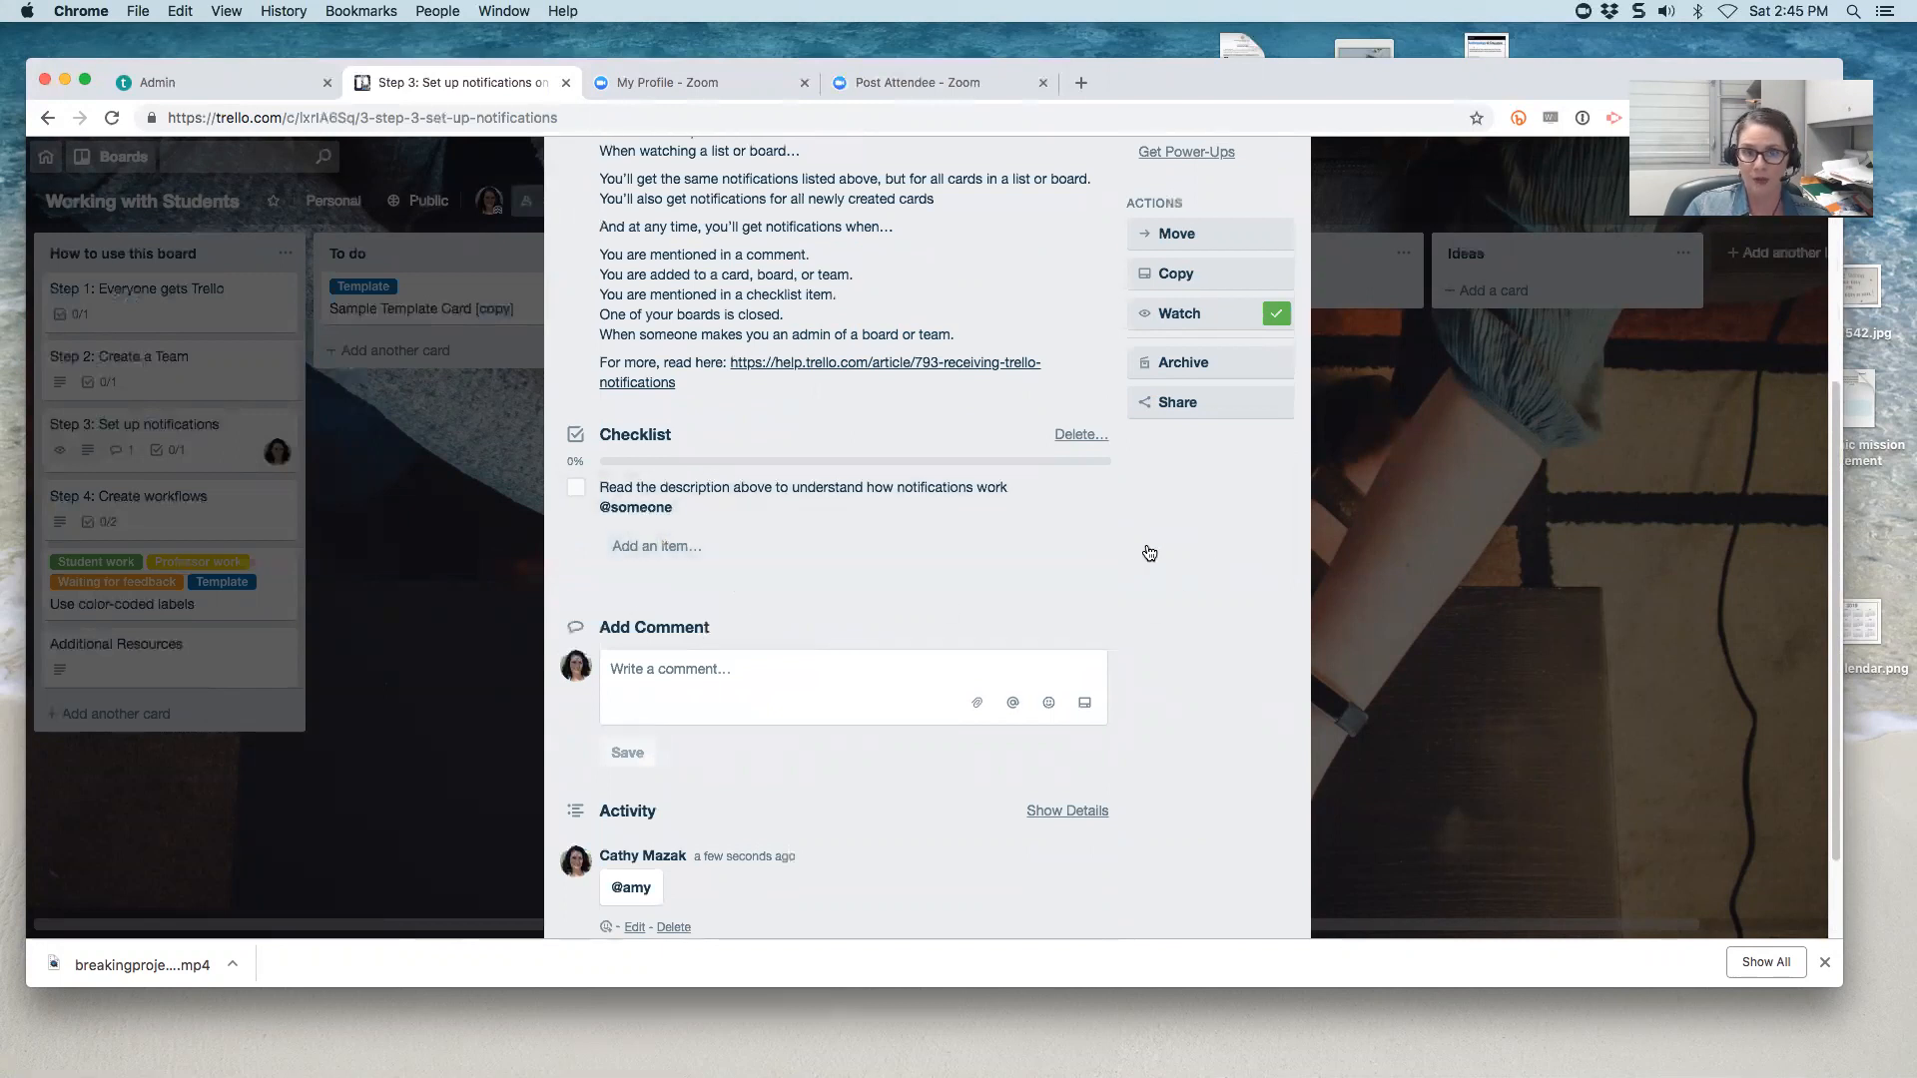
{"action": "scroll", "coordinate": [929, 368], "scroll_direction": "up", "scroll_amount": 5}
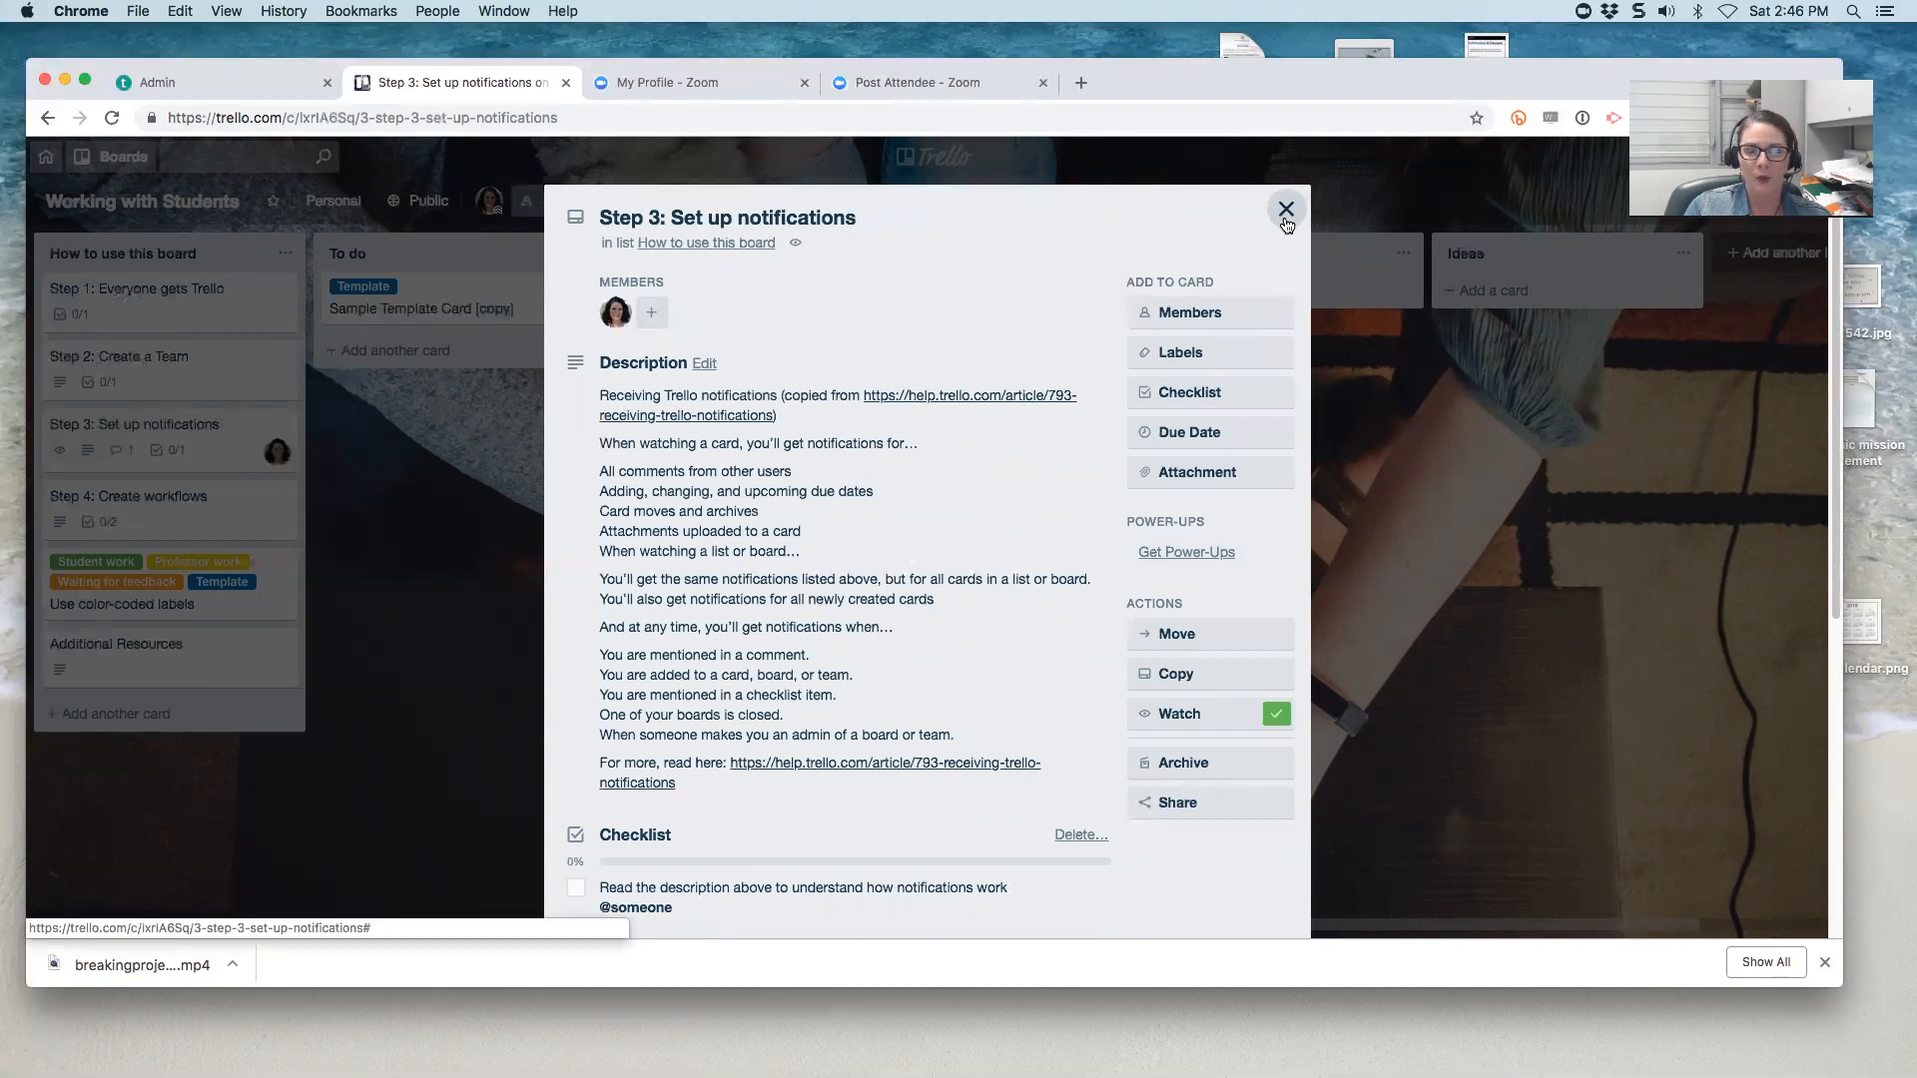
{"action": "left_click", "coordinate": [1285, 210]}
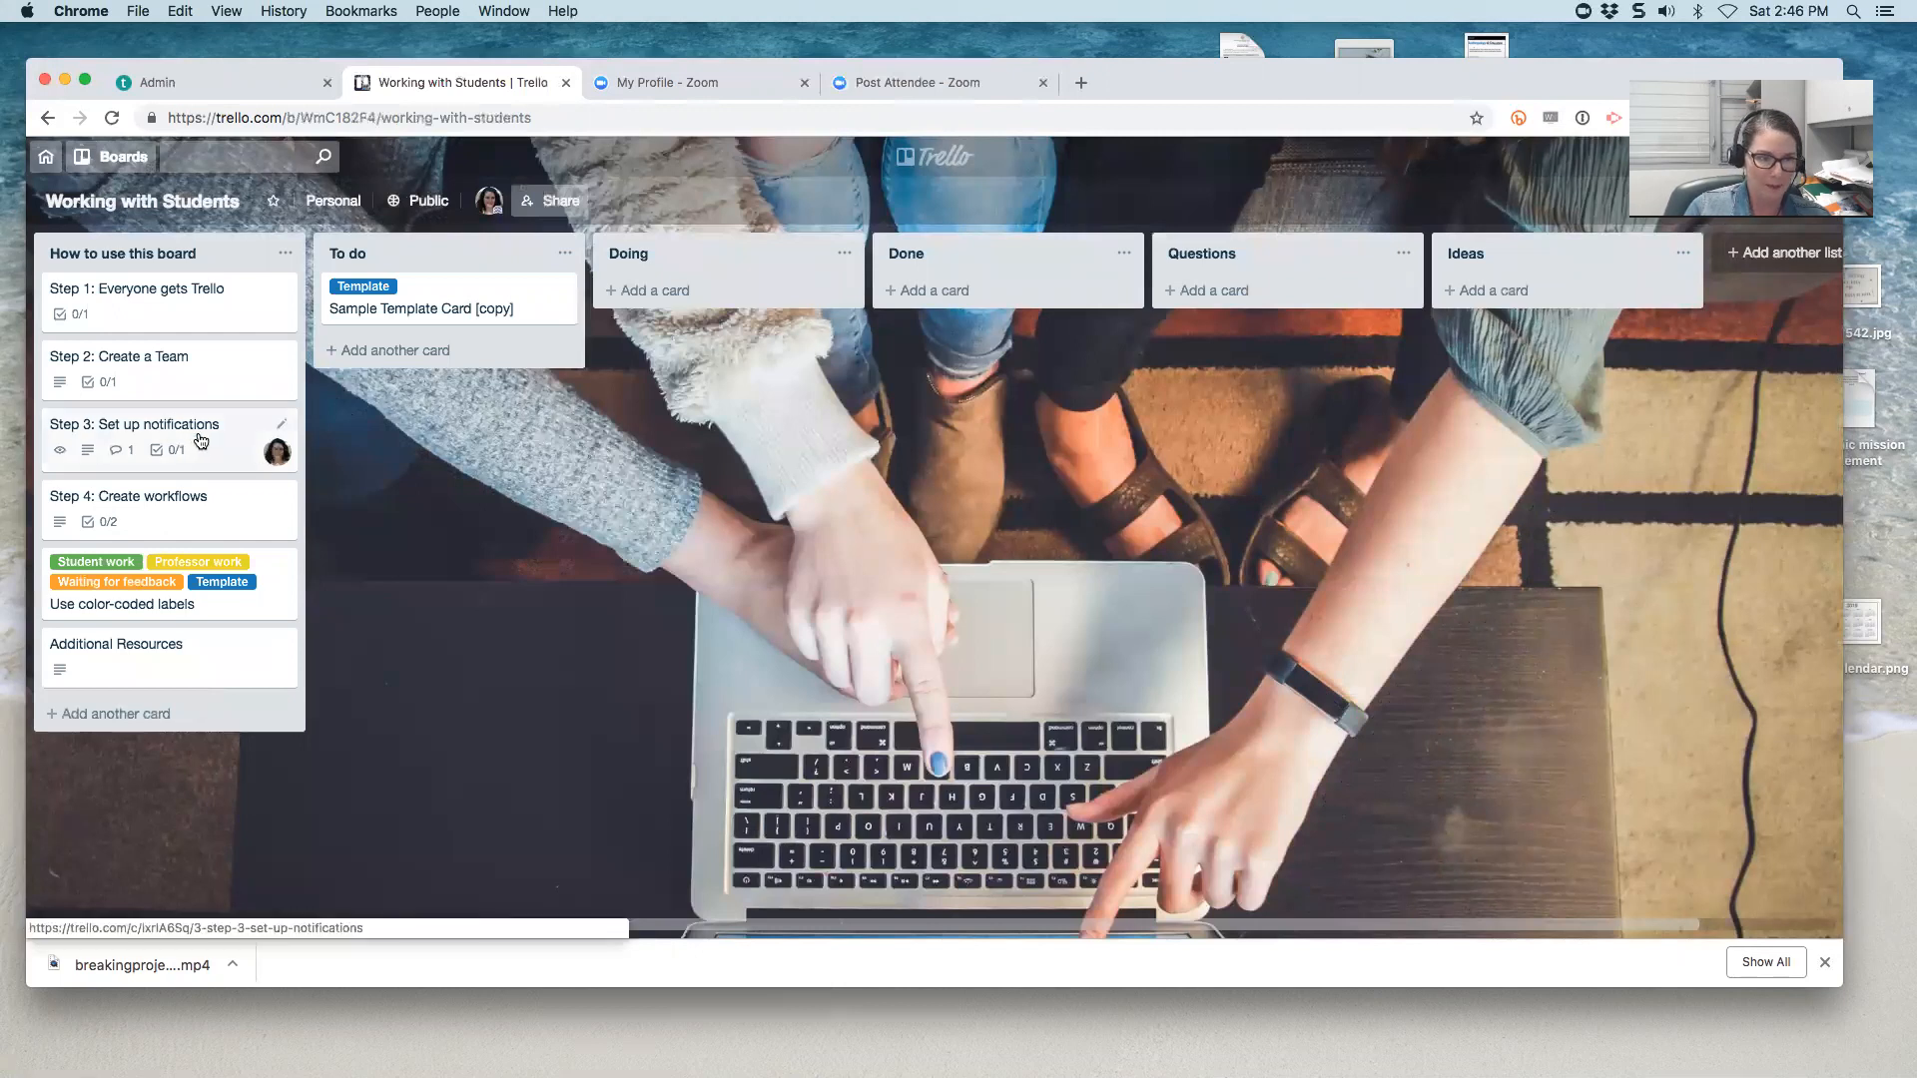
- Read the "Step 4: Create workflows" card and add a "Board Workflow" card to the "How to use this board" list
{"action": "left_click", "coordinate": [183, 514]}
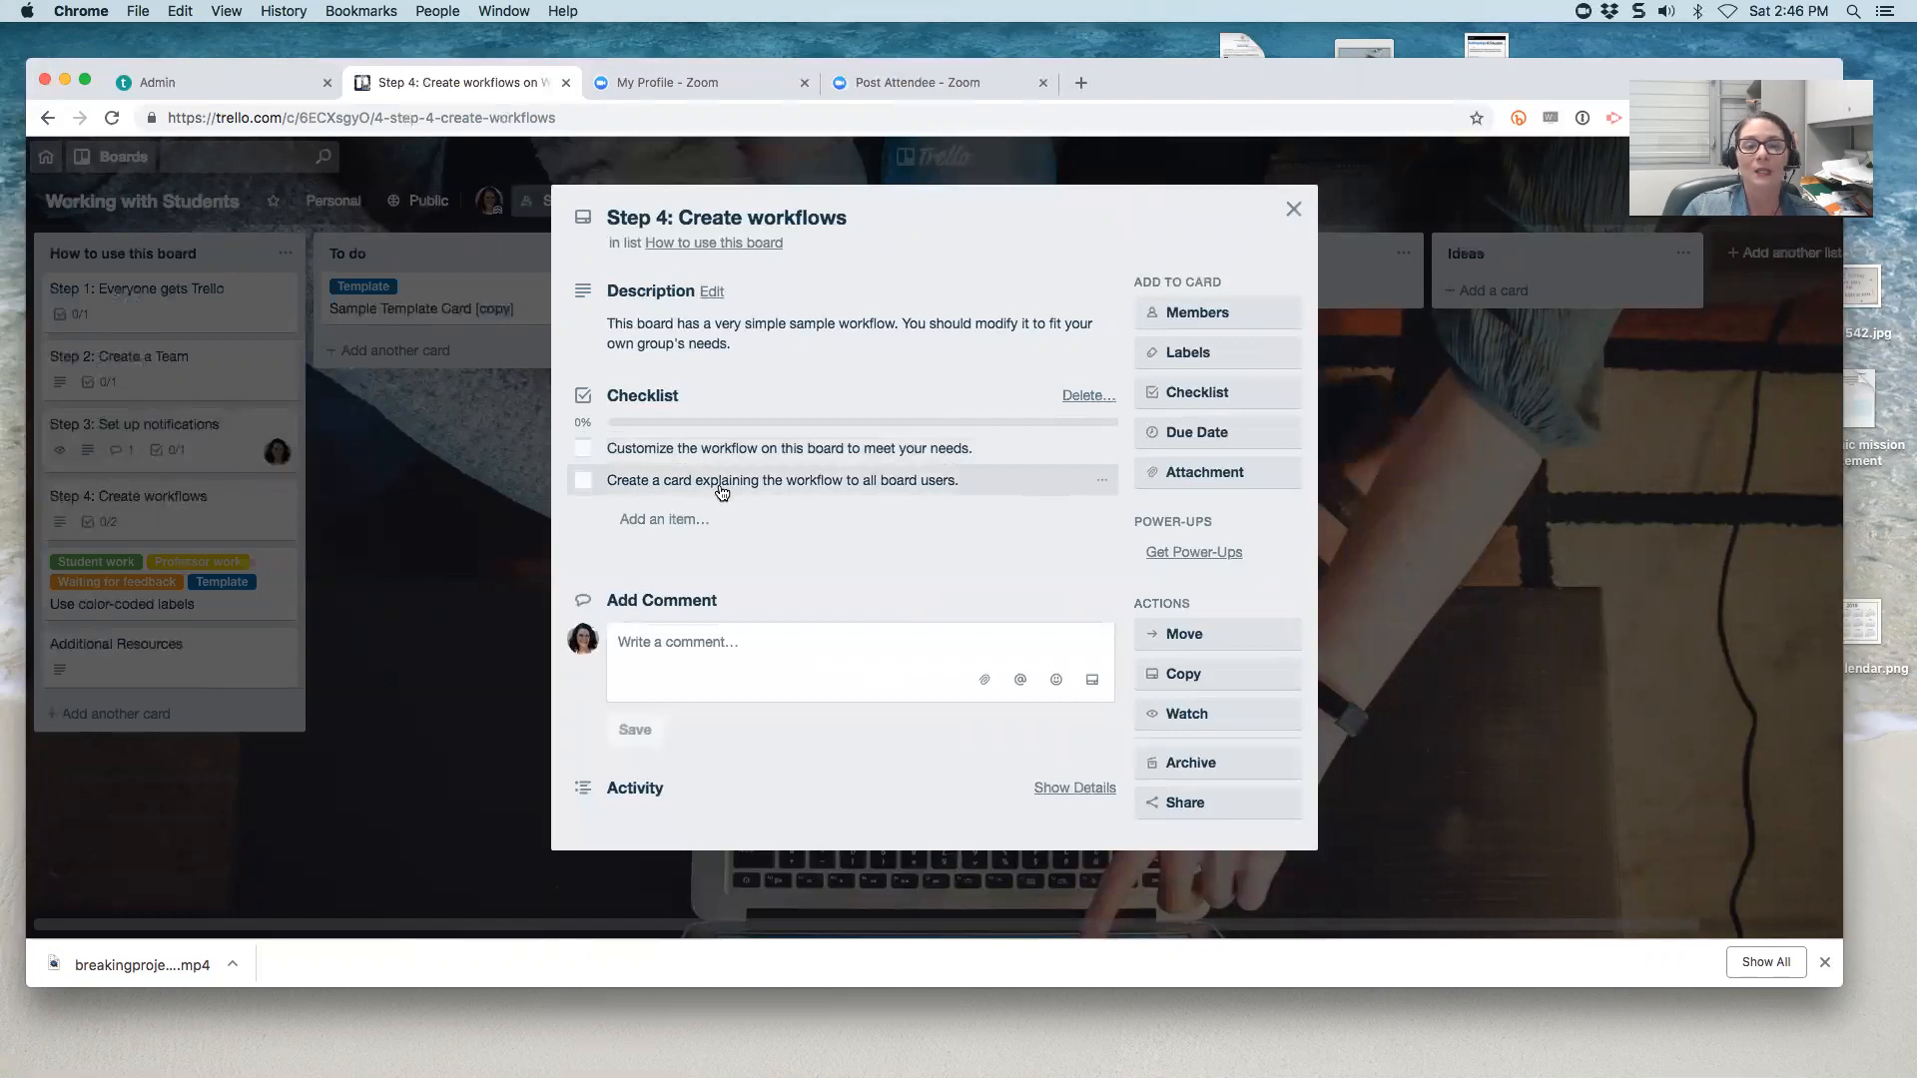
{"action": "left_click", "coordinate": [1294, 210]}
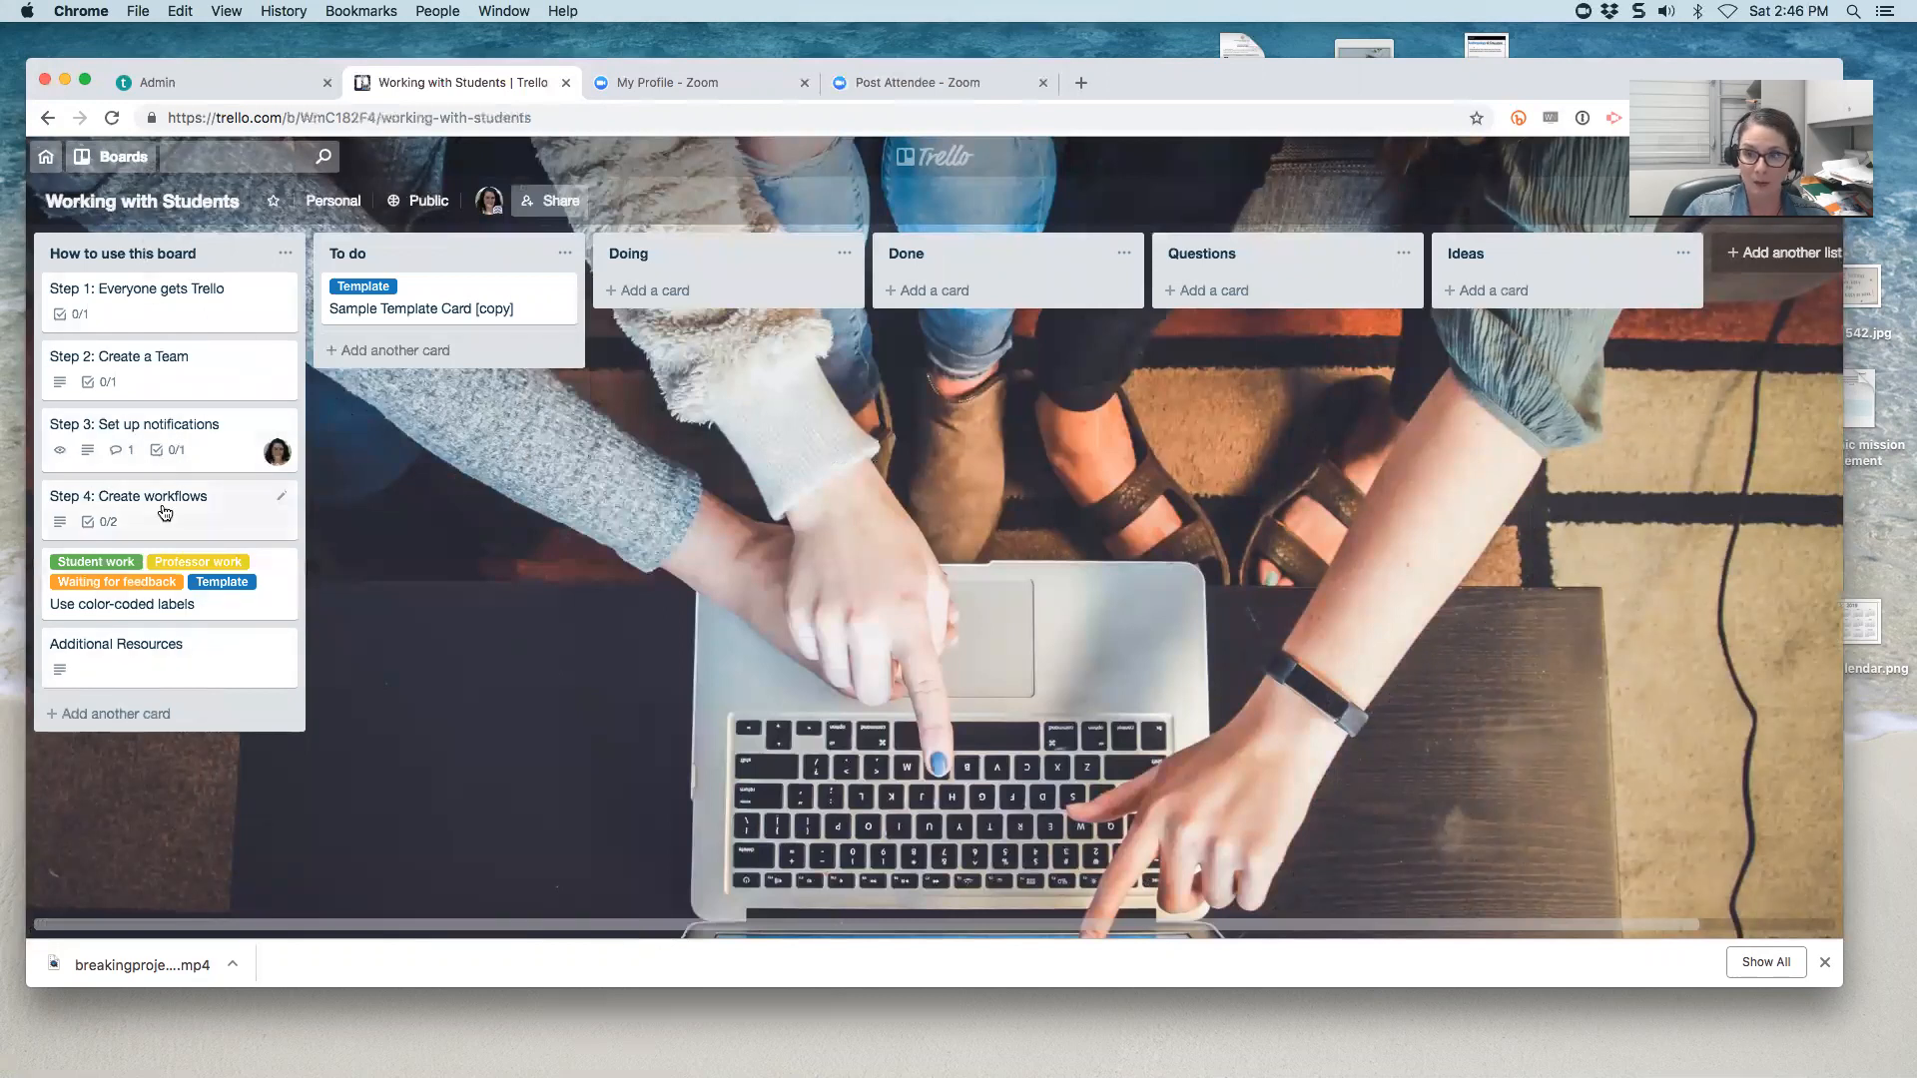
{"action": "left_click", "coordinate": [108, 713]}
{"action": "type", "text": "Board"}
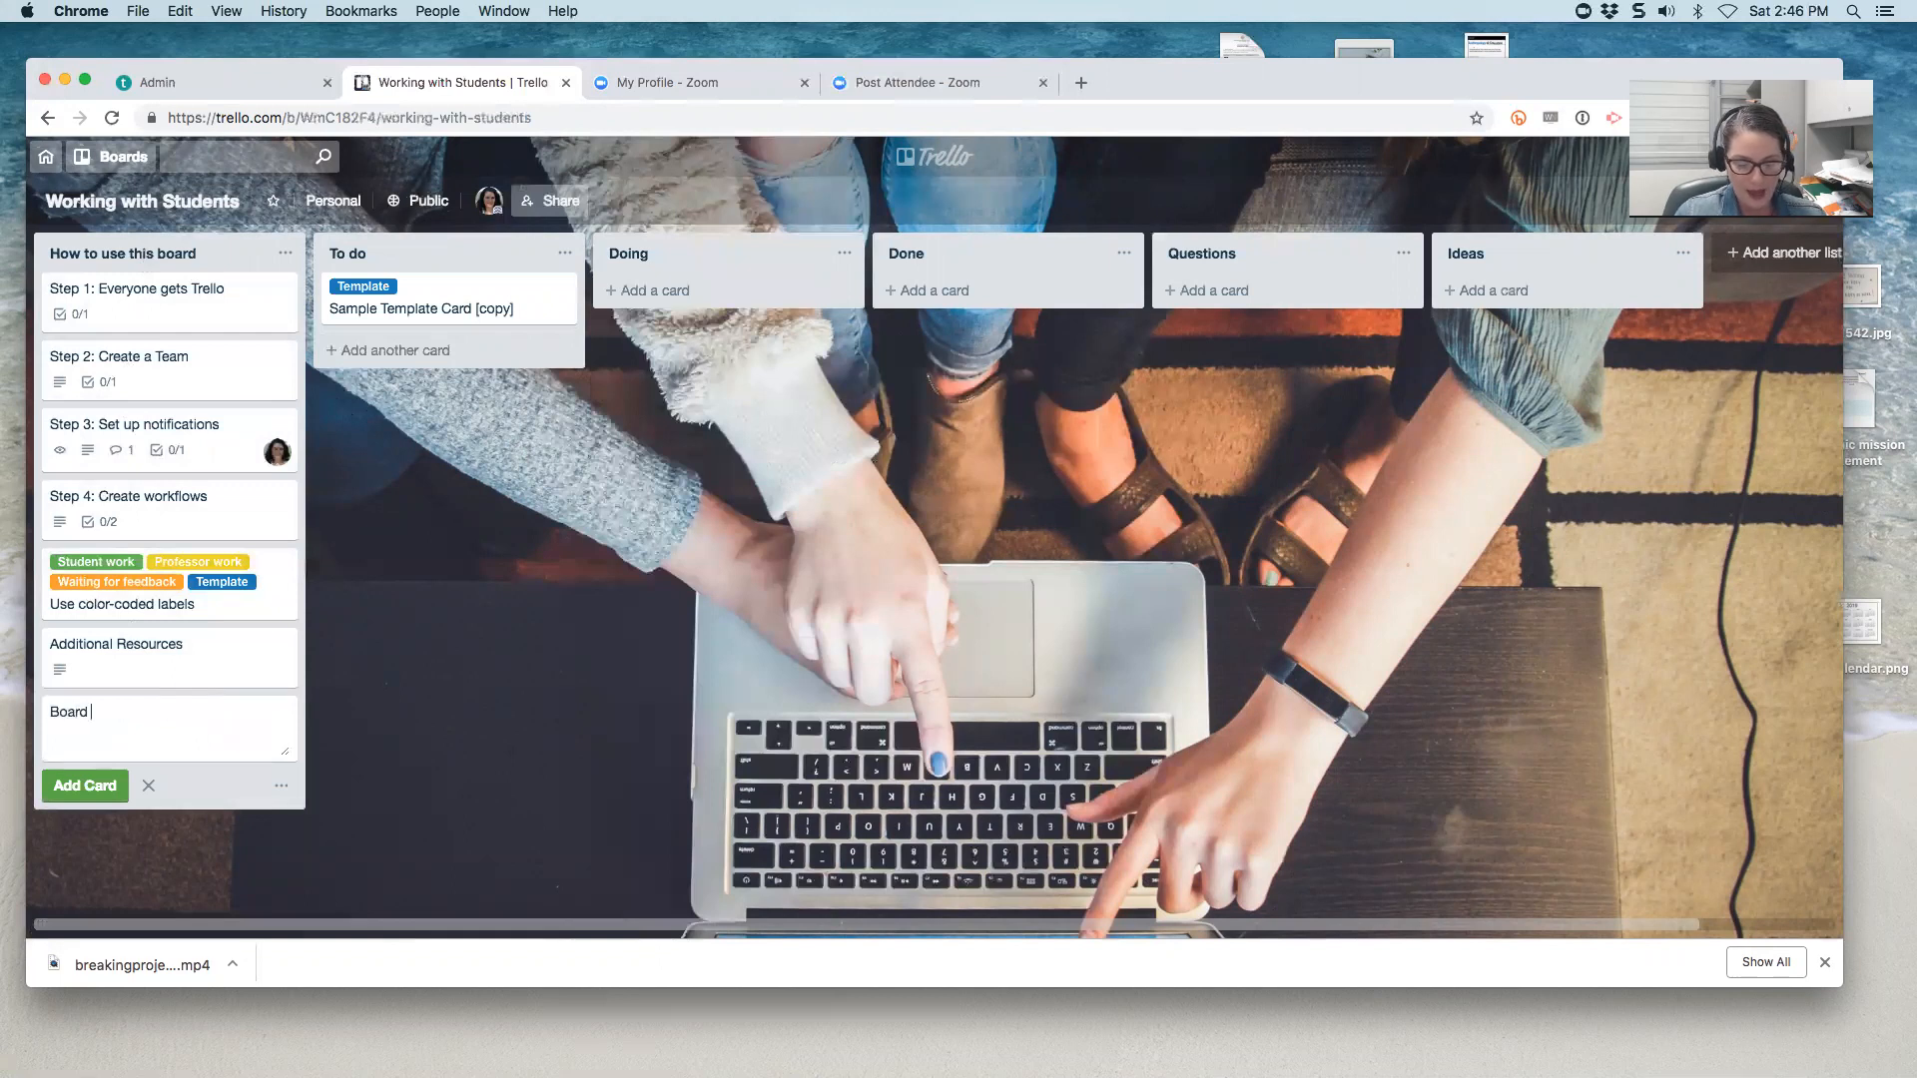
{"action": "type", "text": " Workflow"}
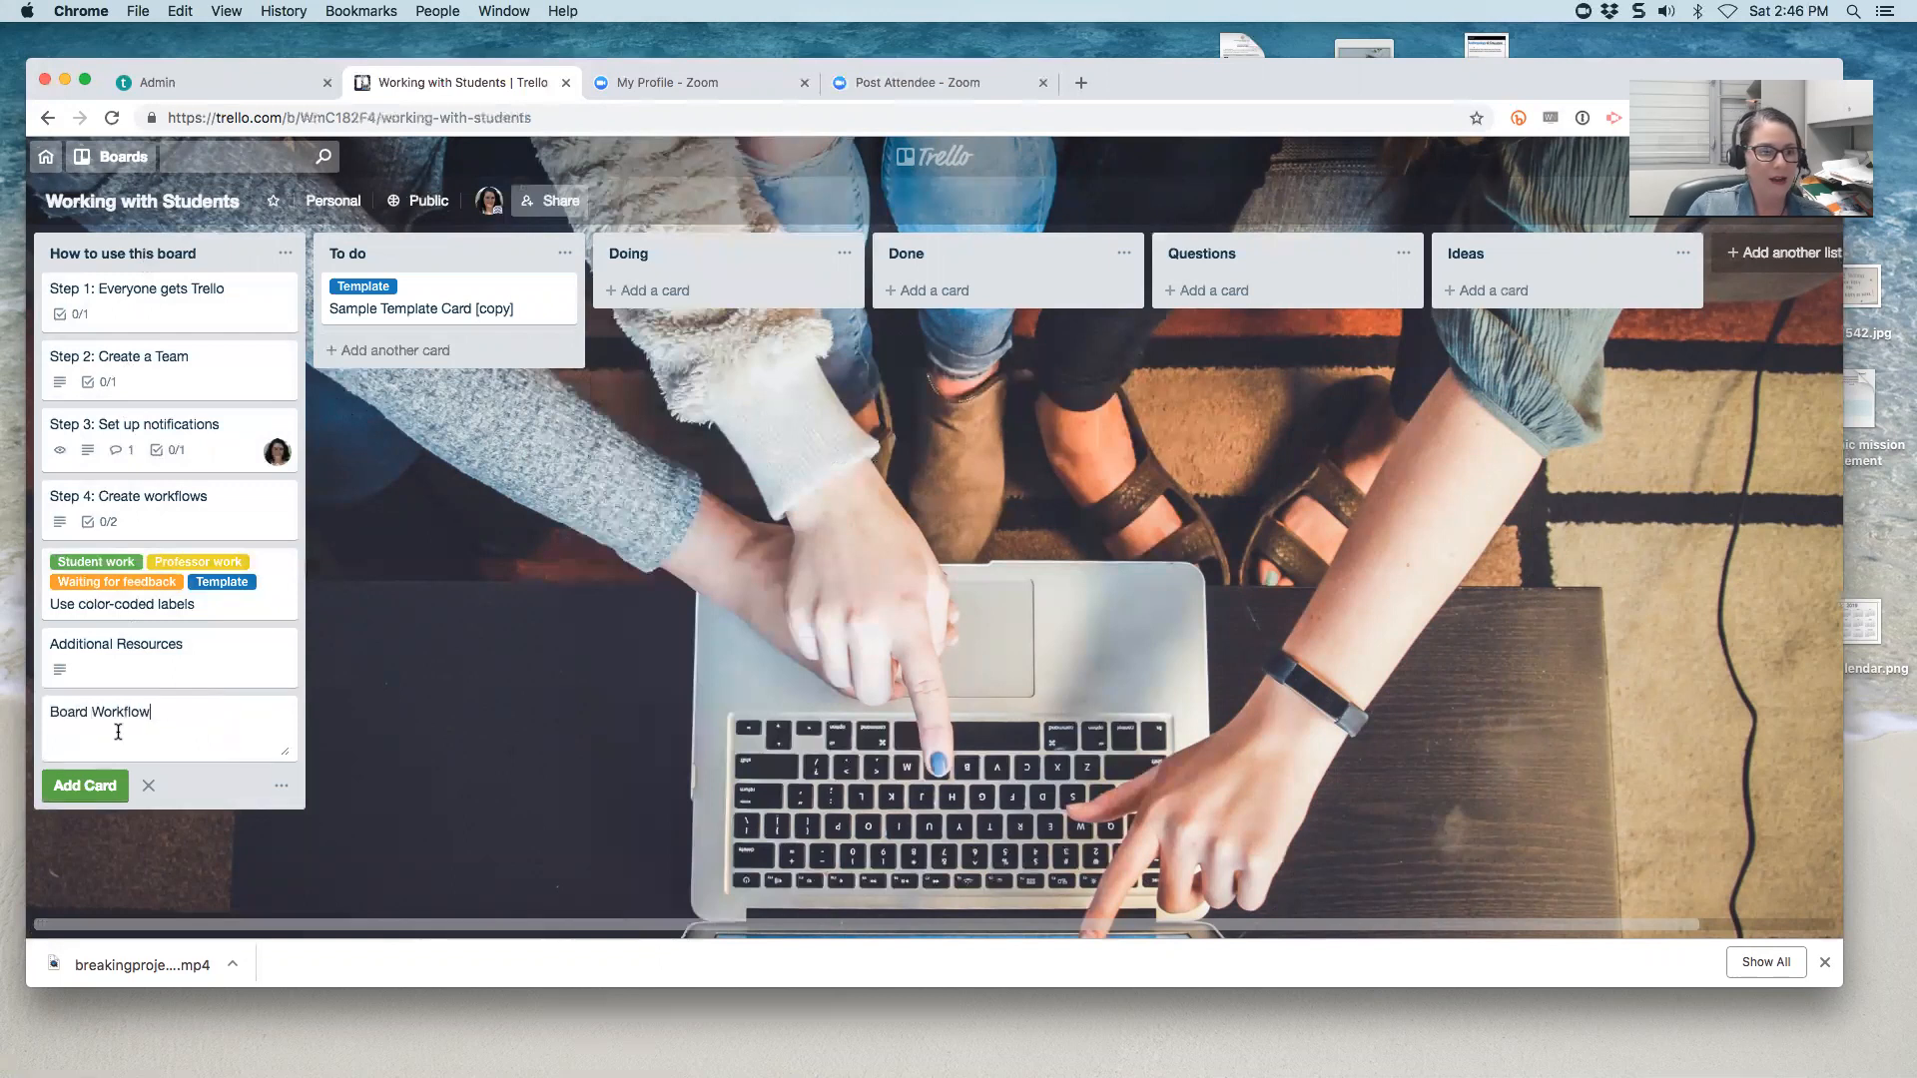
{"action": "left_click", "coordinate": [85, 785]}
- Open the "Board Workflow" card and look at its description field without entering any text
{"action": "left_click", "coordinate": [86, 726]}
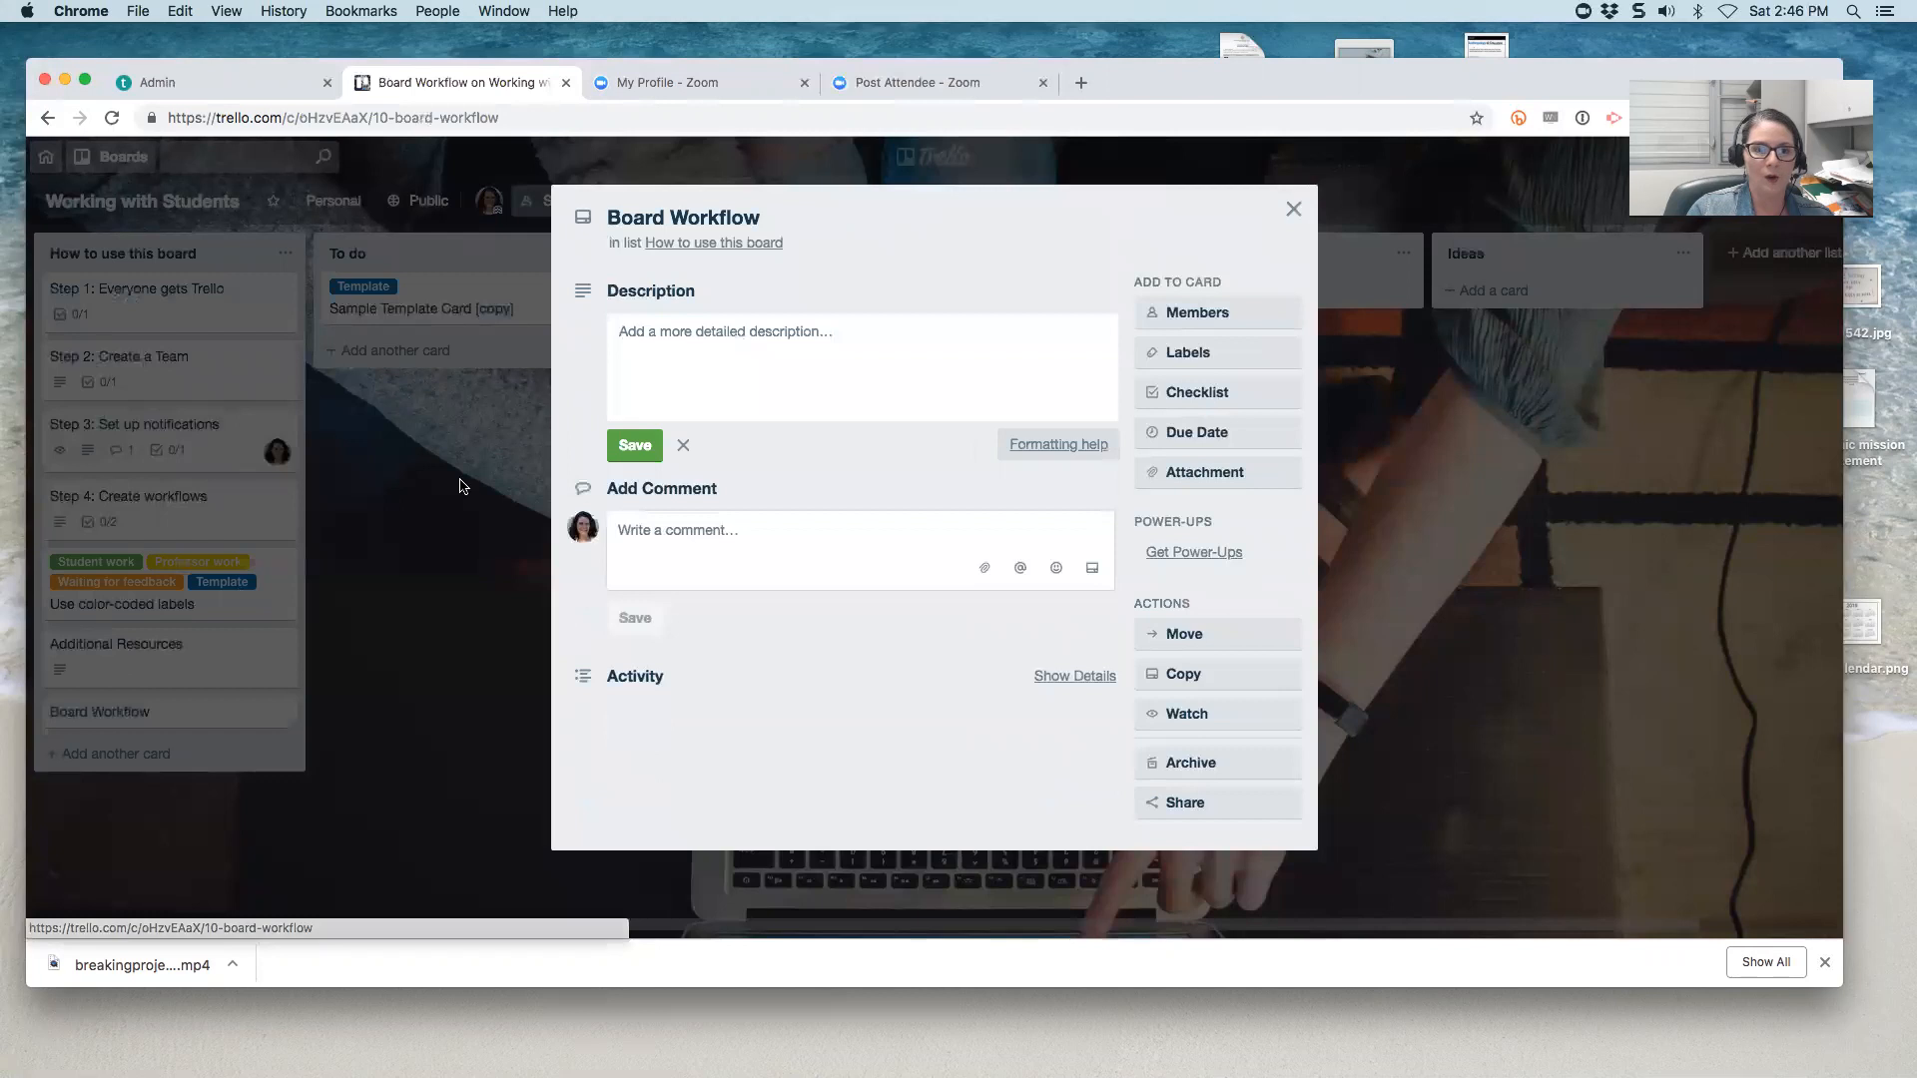
{"action": "left_click", "coordinate": [639, 349]}
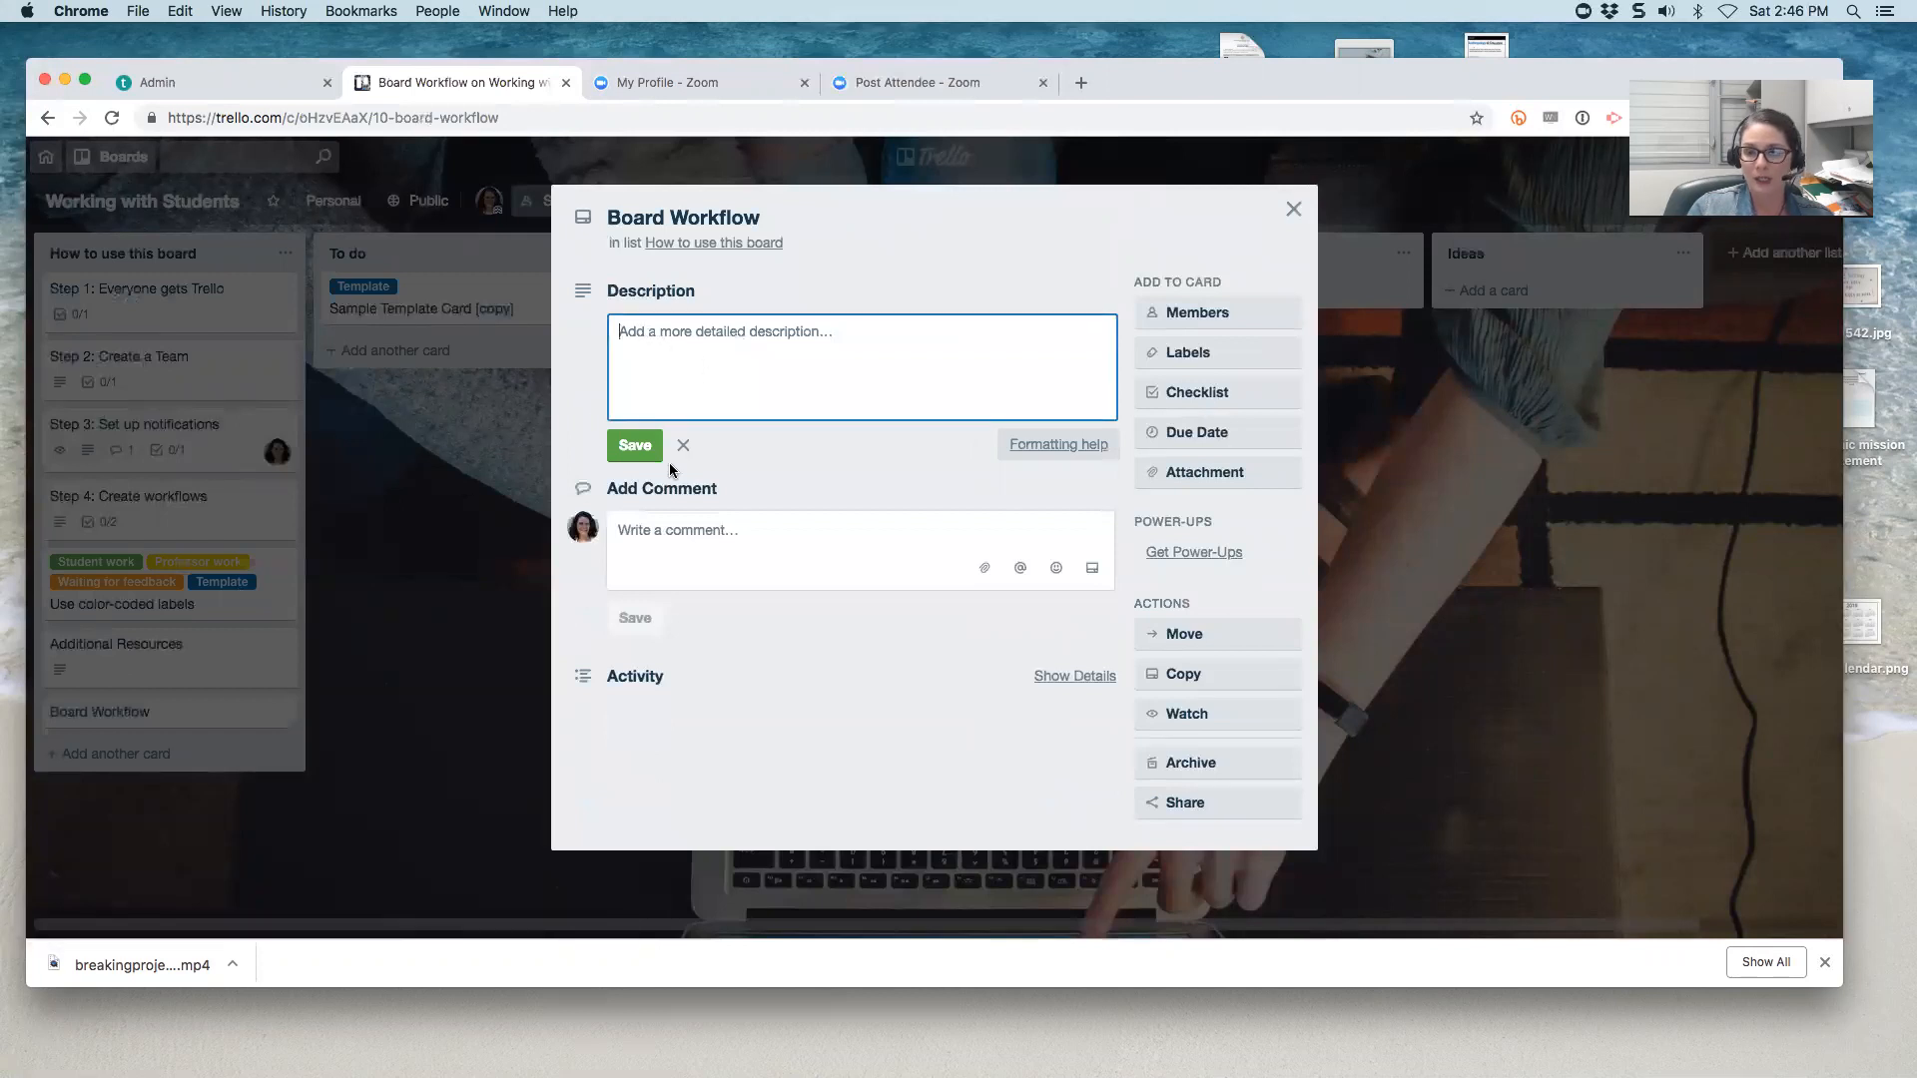
{"action": "left_click", "coordinate": [1293, 209]}
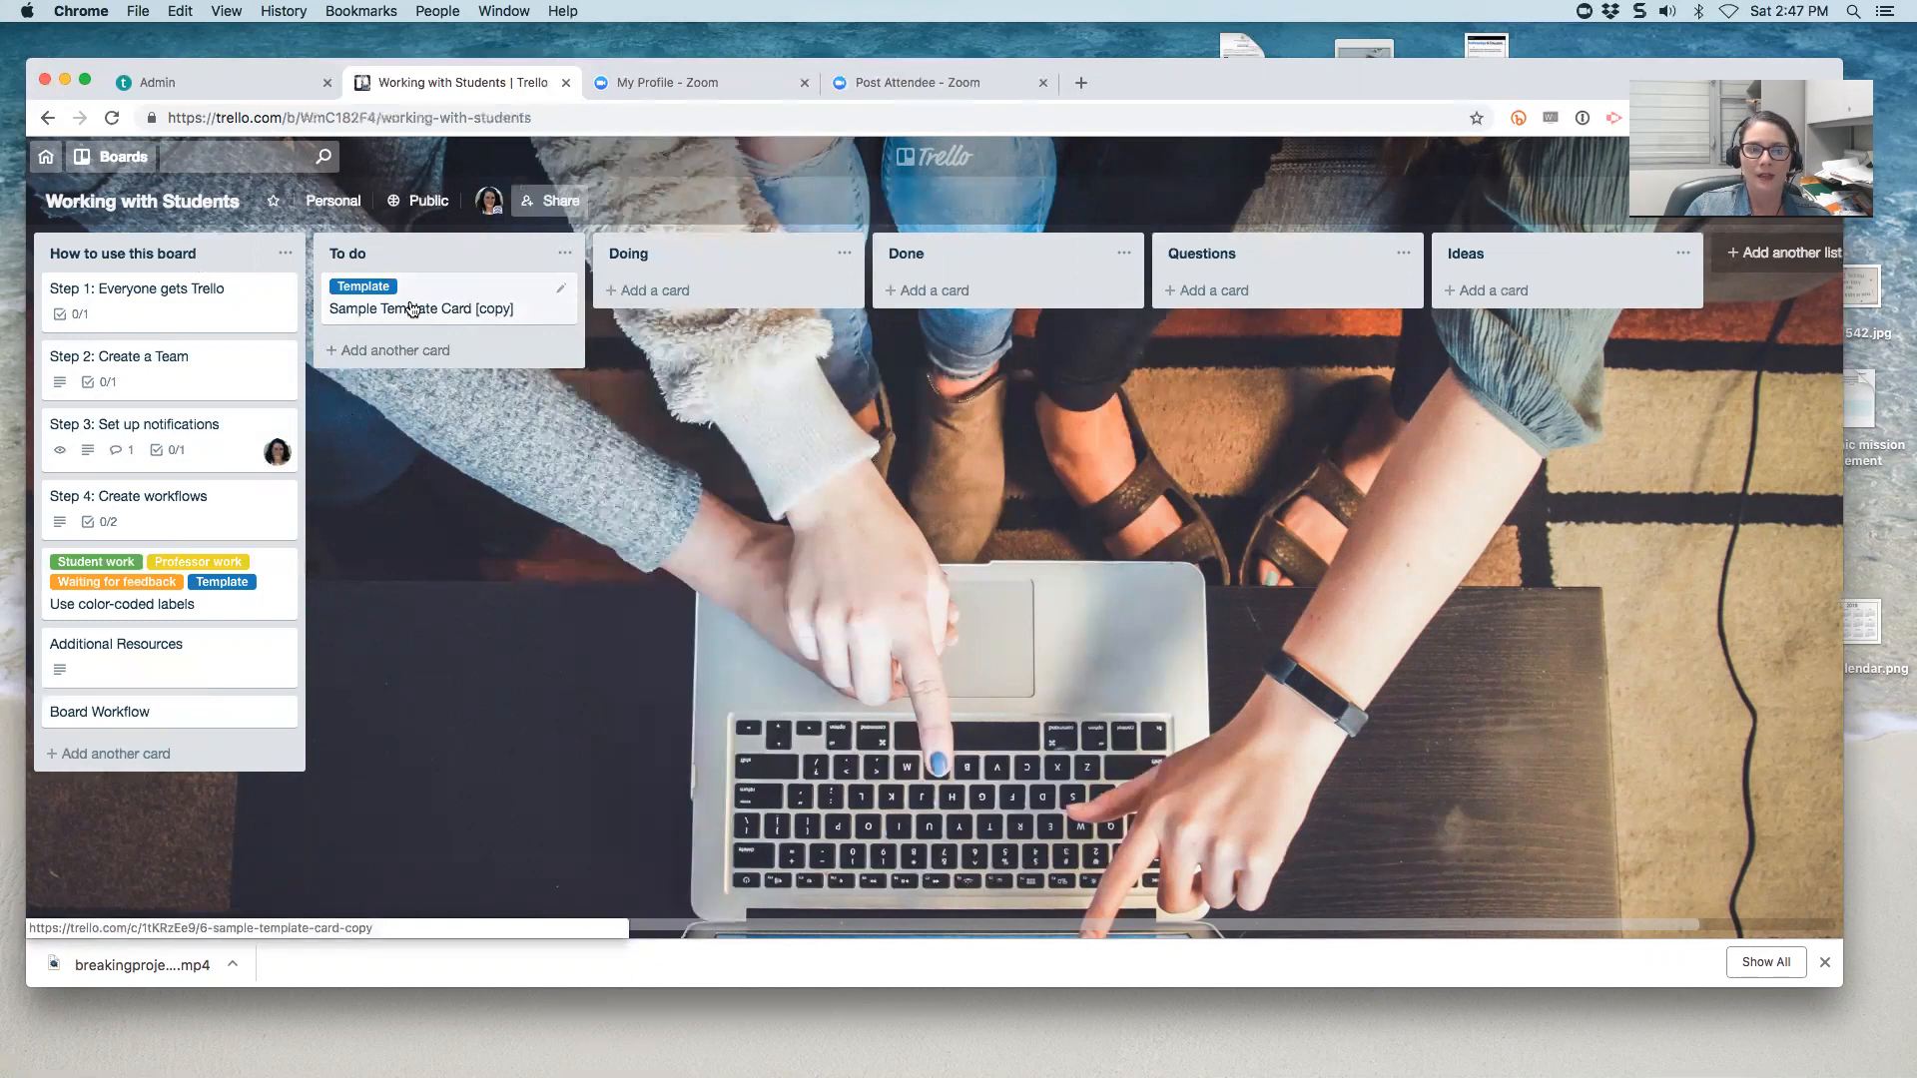
- Move "Sample Template Card [copy]" to the Doing list and give it a checklist with items "Thing 1", "thing 2" and "thing 3"
{"action": "left_click_drag", "start_coordinate": [411, 306], "coordinate": [672, 301]}
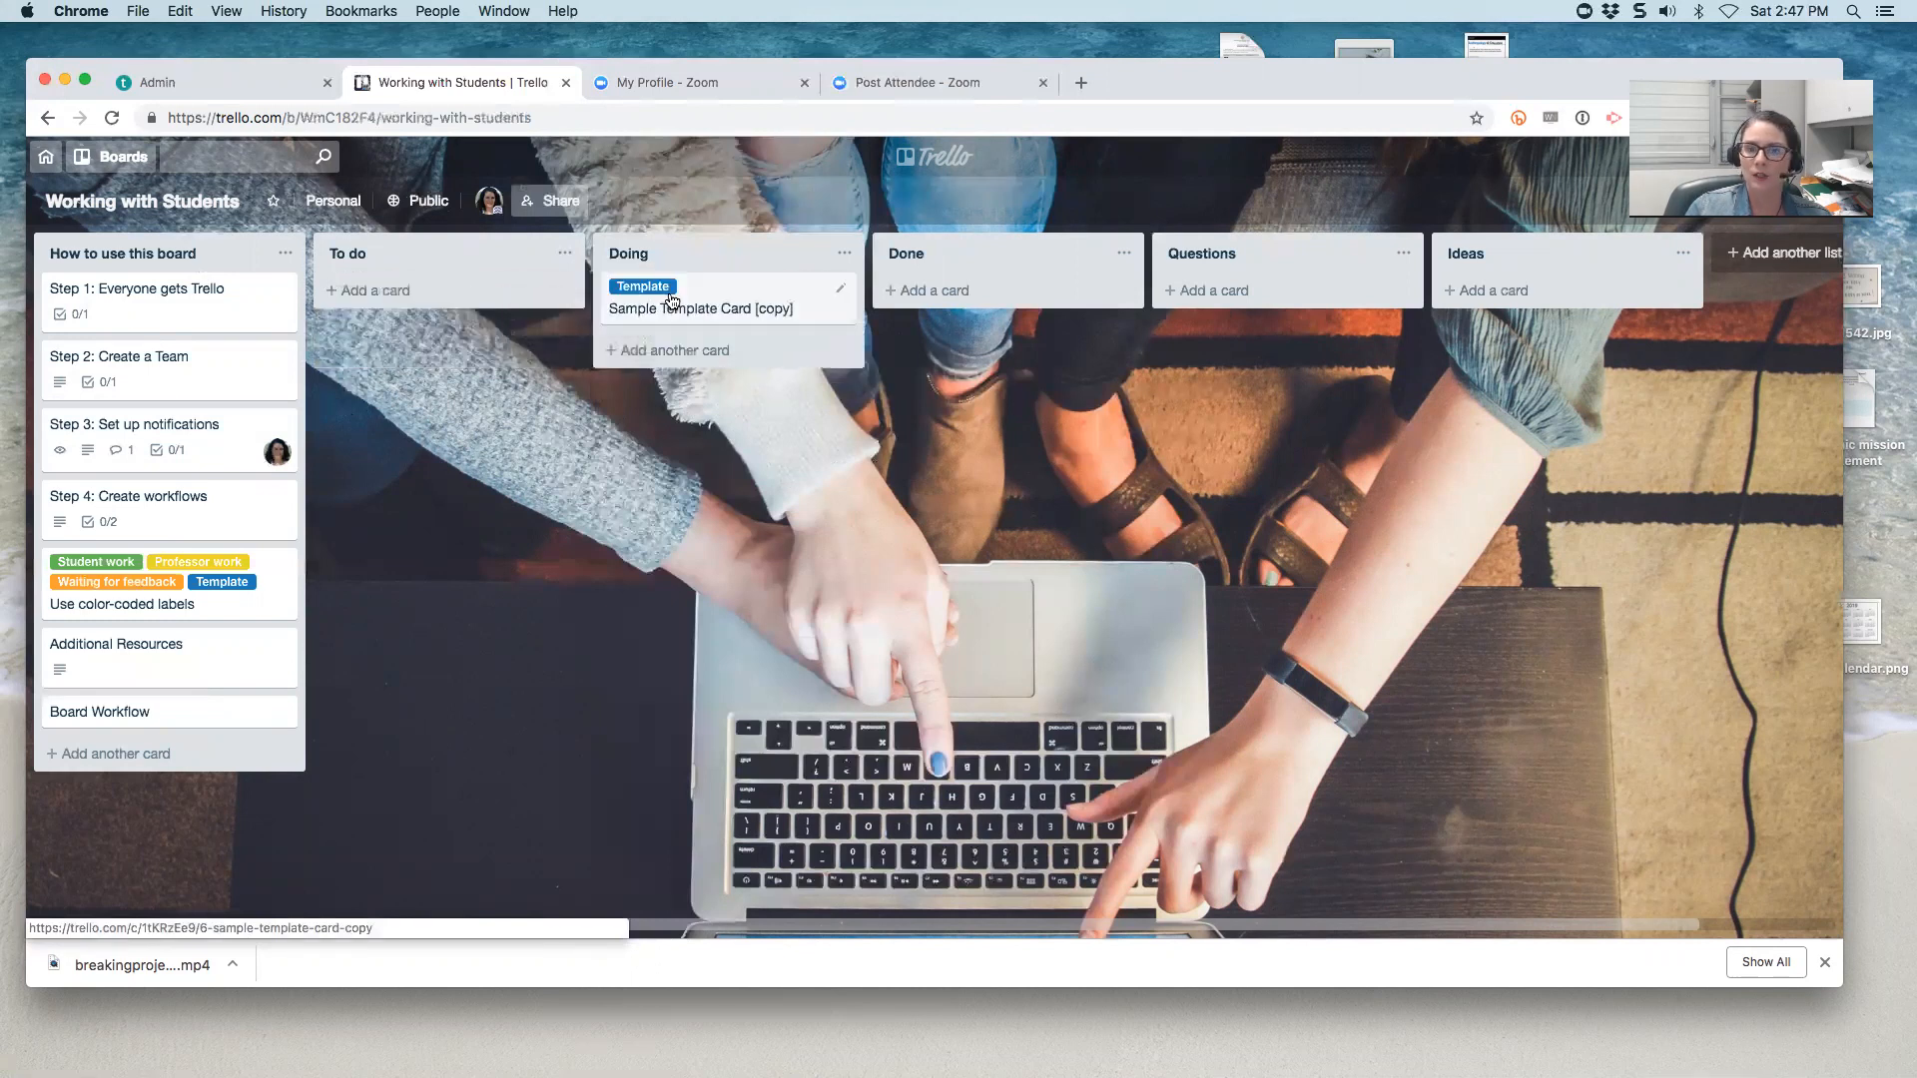
{"action": "left_click", "coordinate": [729, 301]}
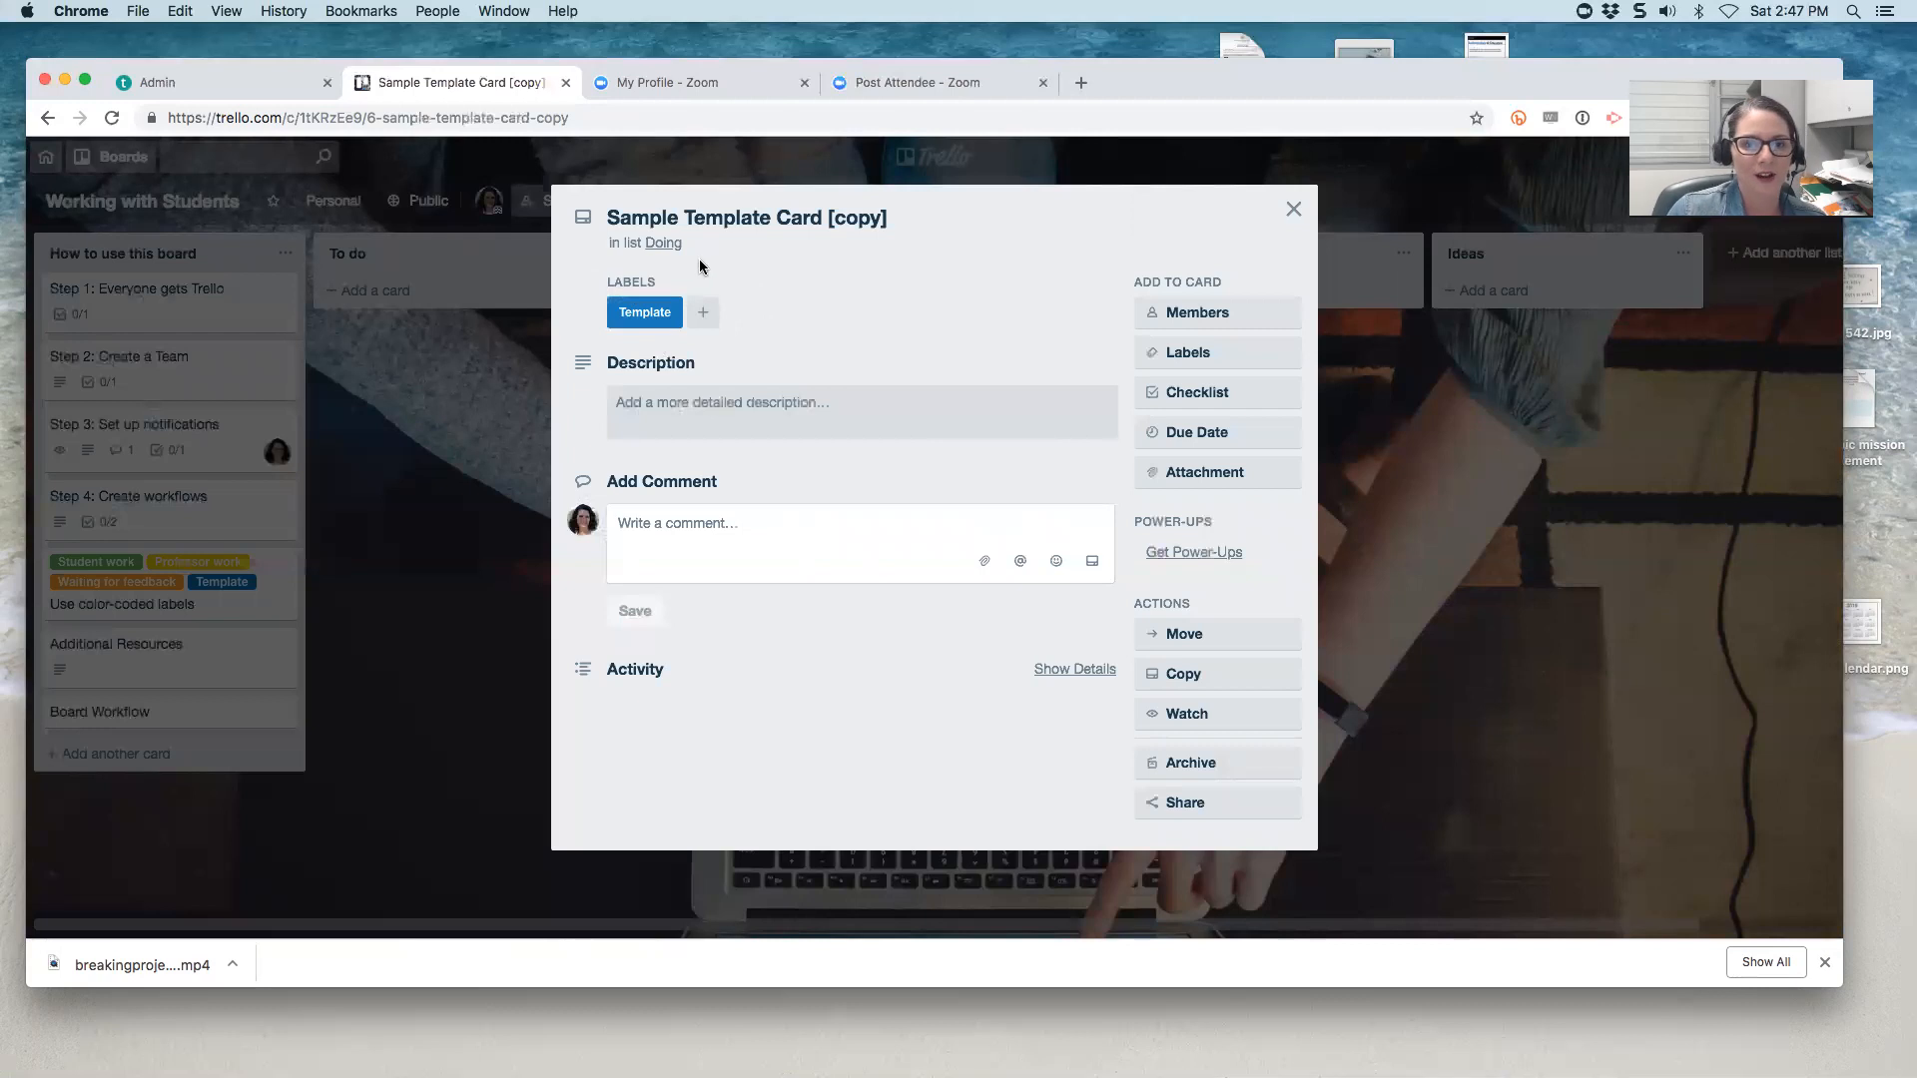
{"action": "left_click", "coordinate": [1156, 400]}
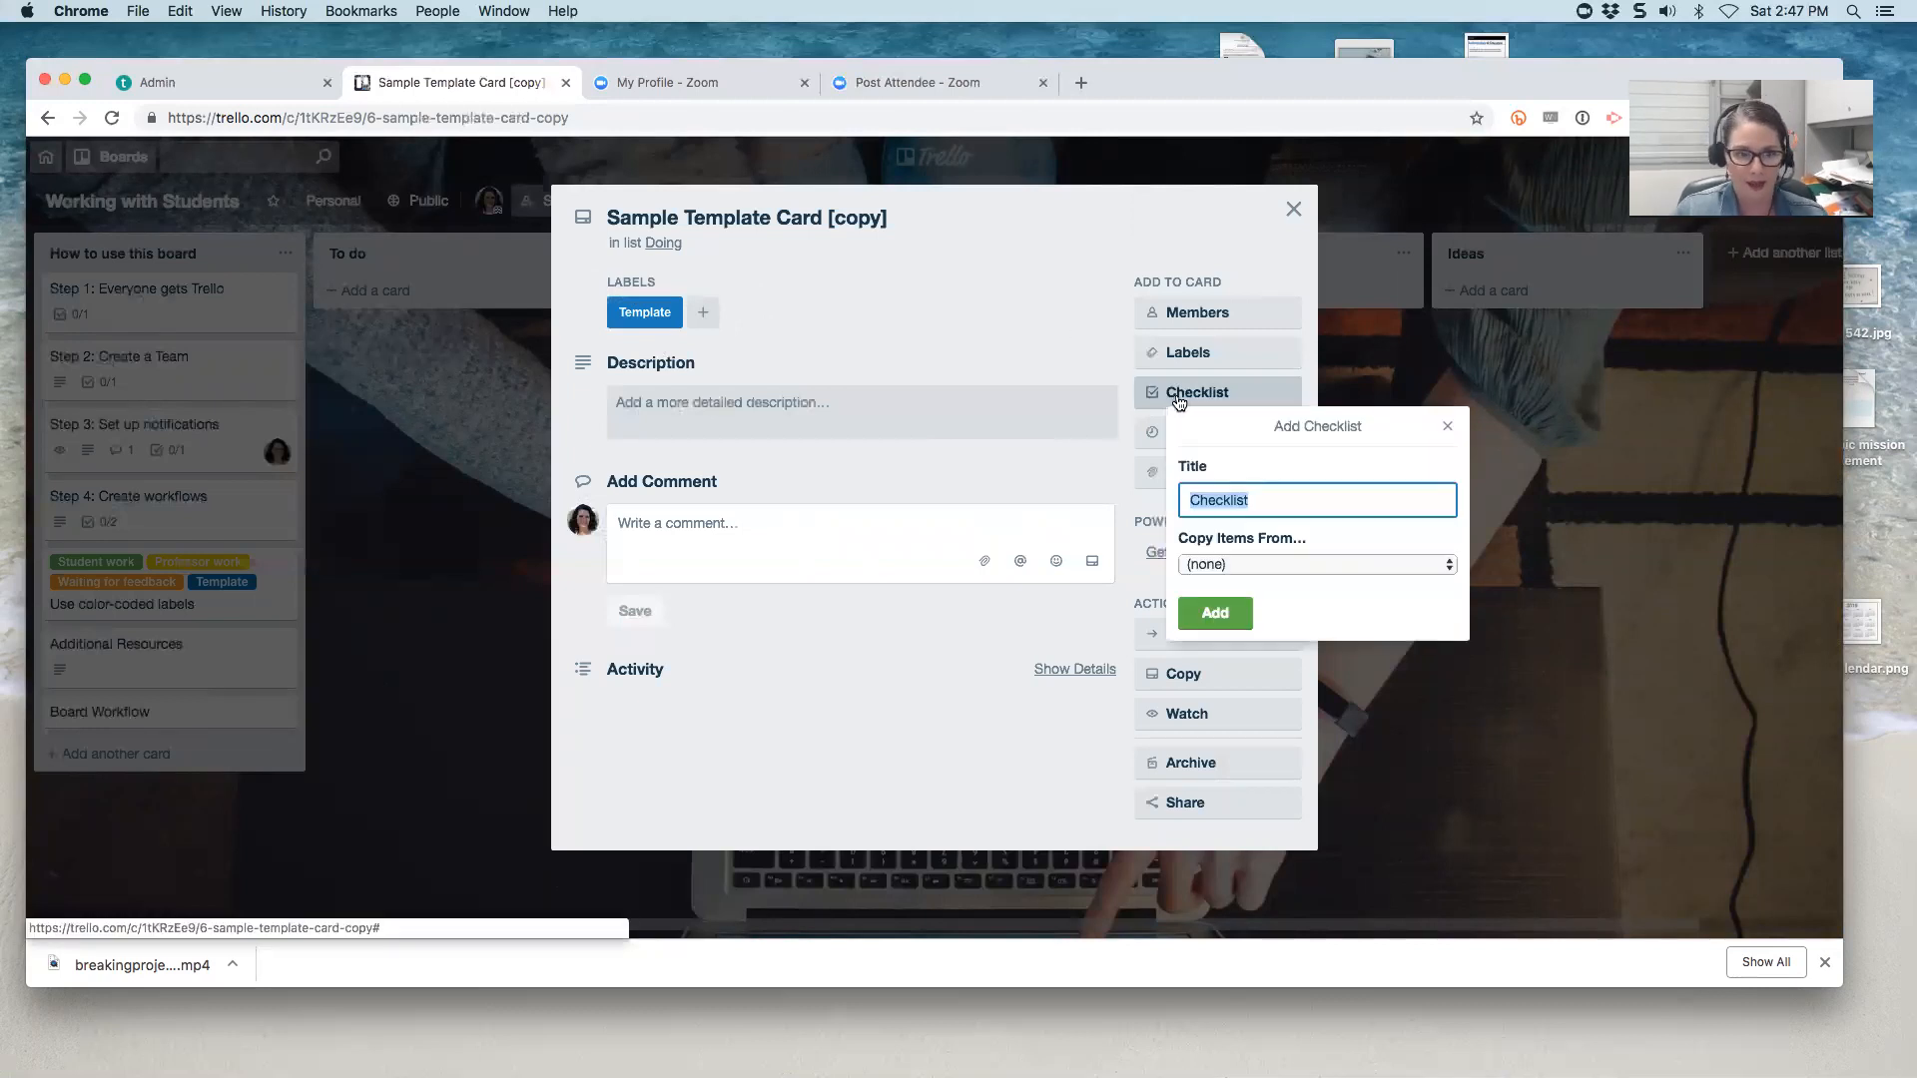
{"action": "left_click", "coordinate": [1216, 612]}
{"action": "type", "text": "Thing 1"}
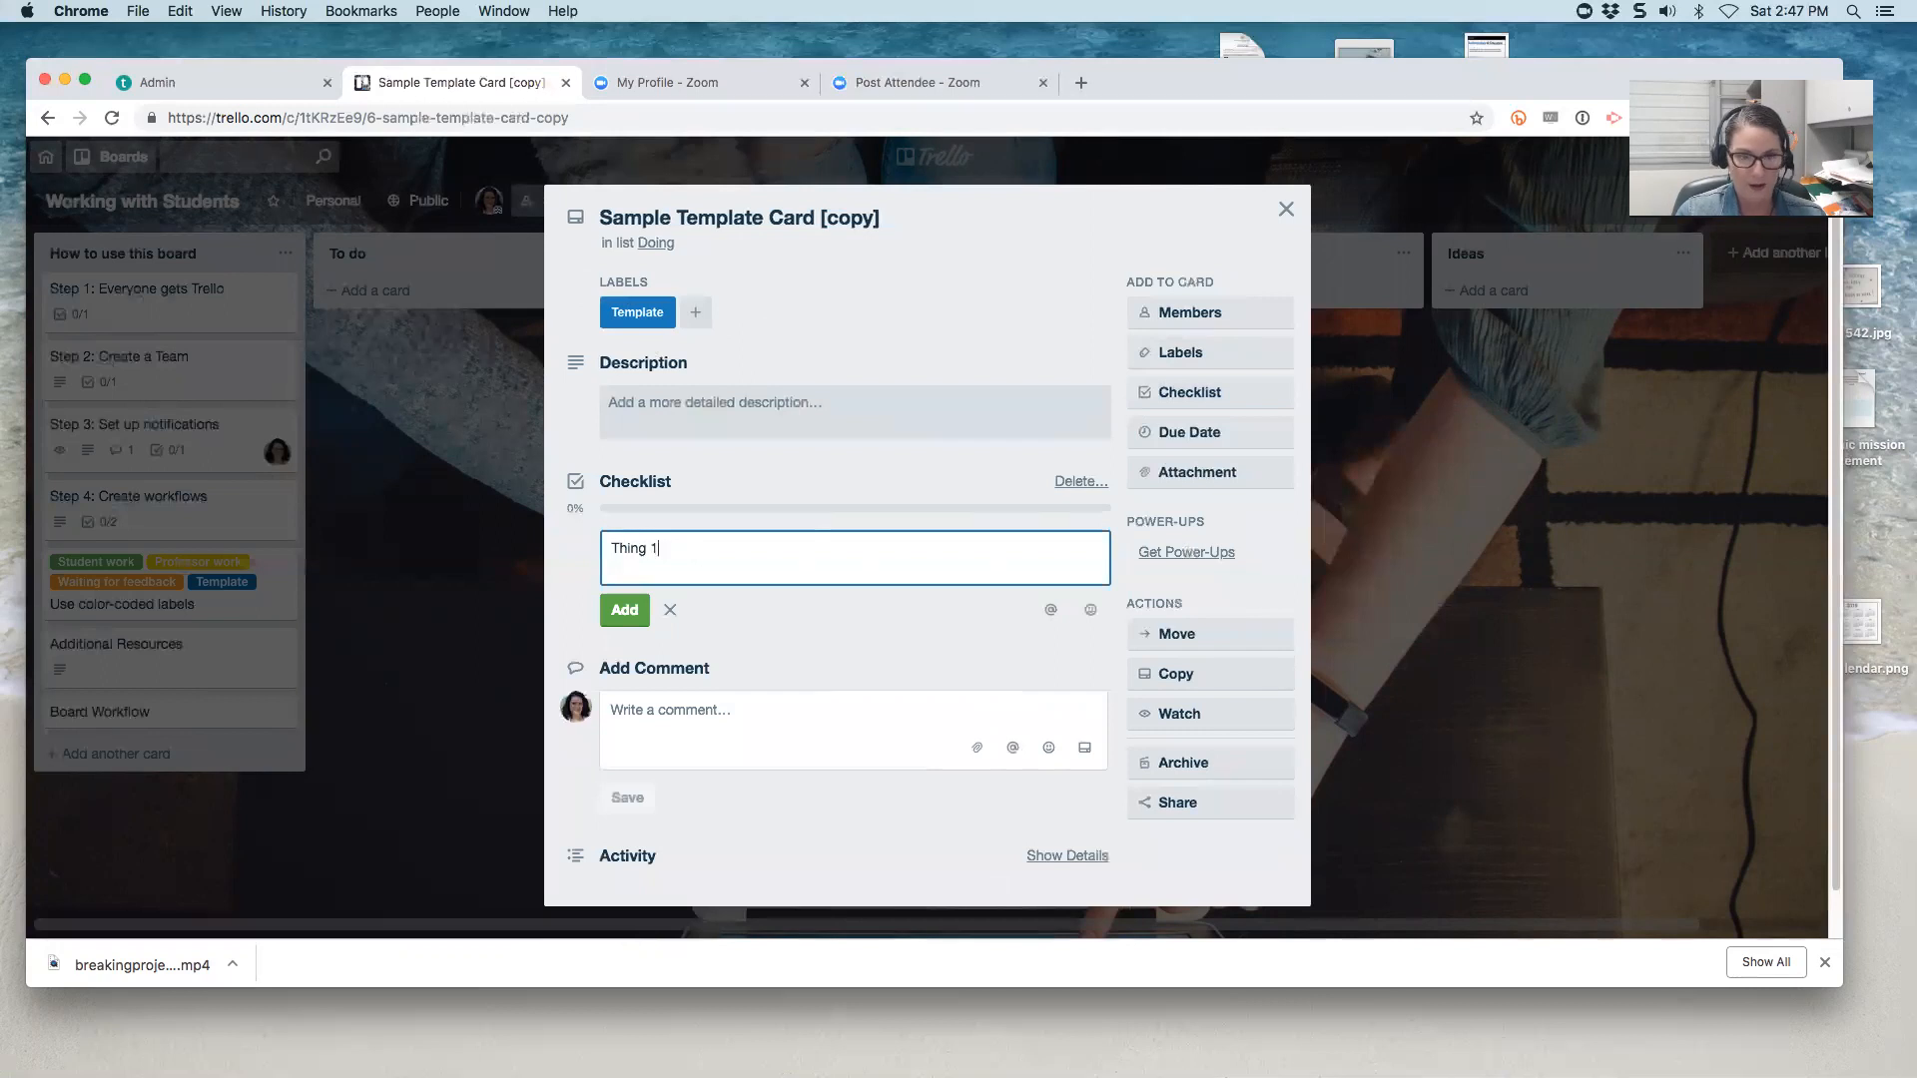
{"action": "key", "text": "Return"}
{"action": "type", "text": "thing 2"}
{"action": "key", "text": "Return"}
{"action": "type", "text": "thin"}
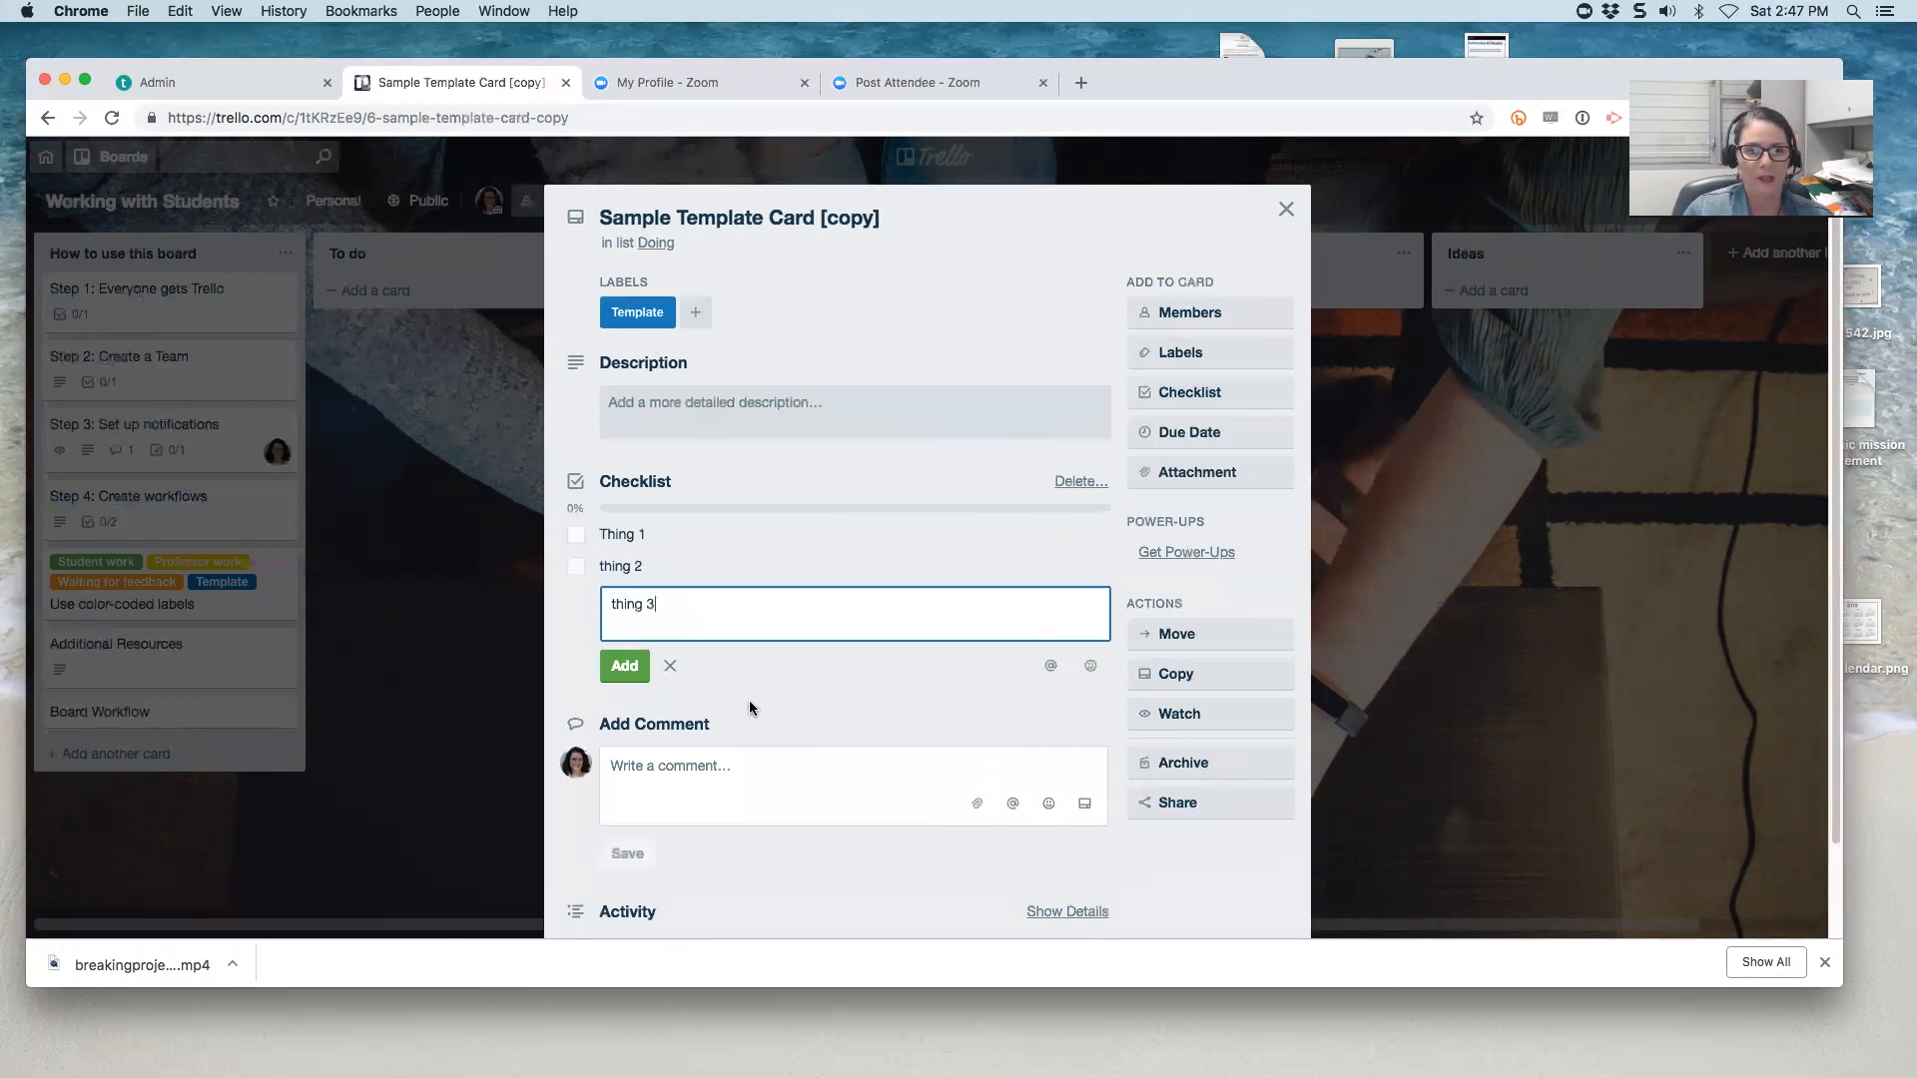
{"action": "left_click", "coordinate": [625, 666]}
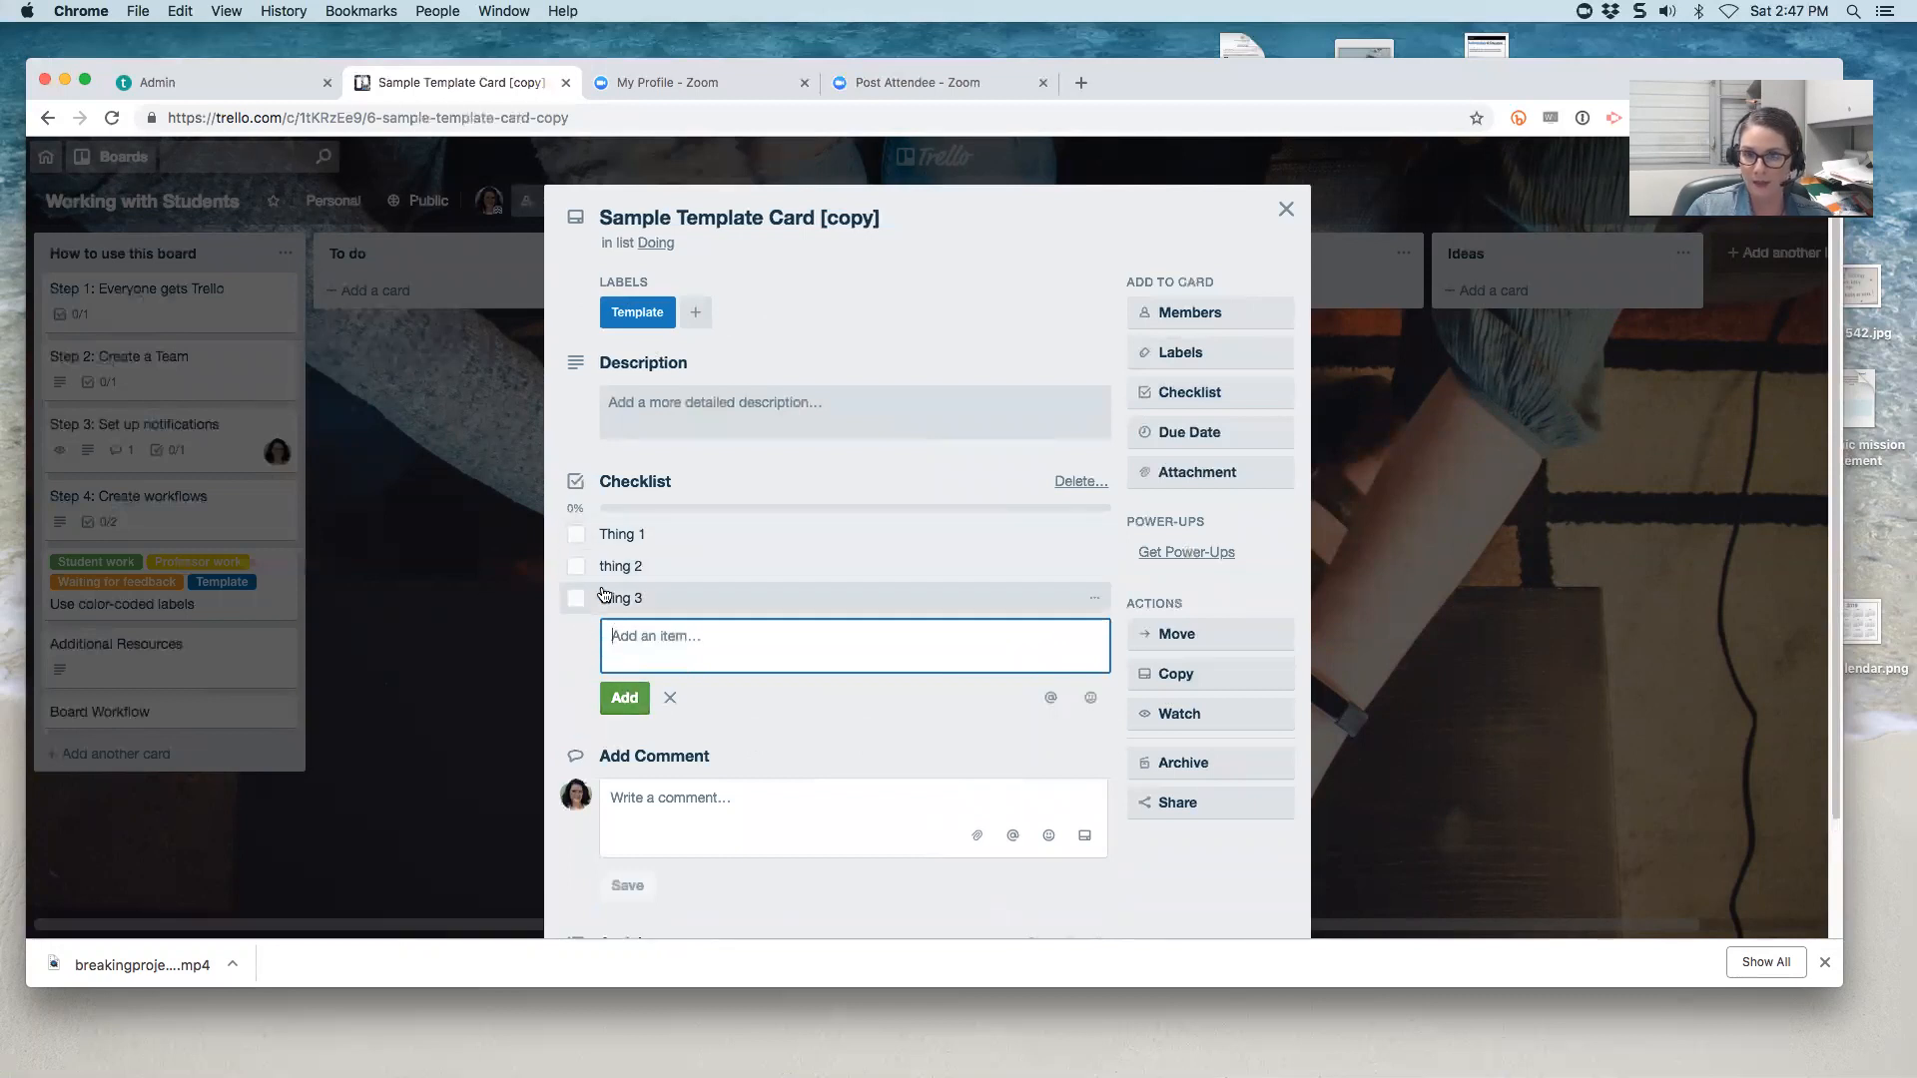
{"action": "left_click", "coordinate": [1285, 210]}
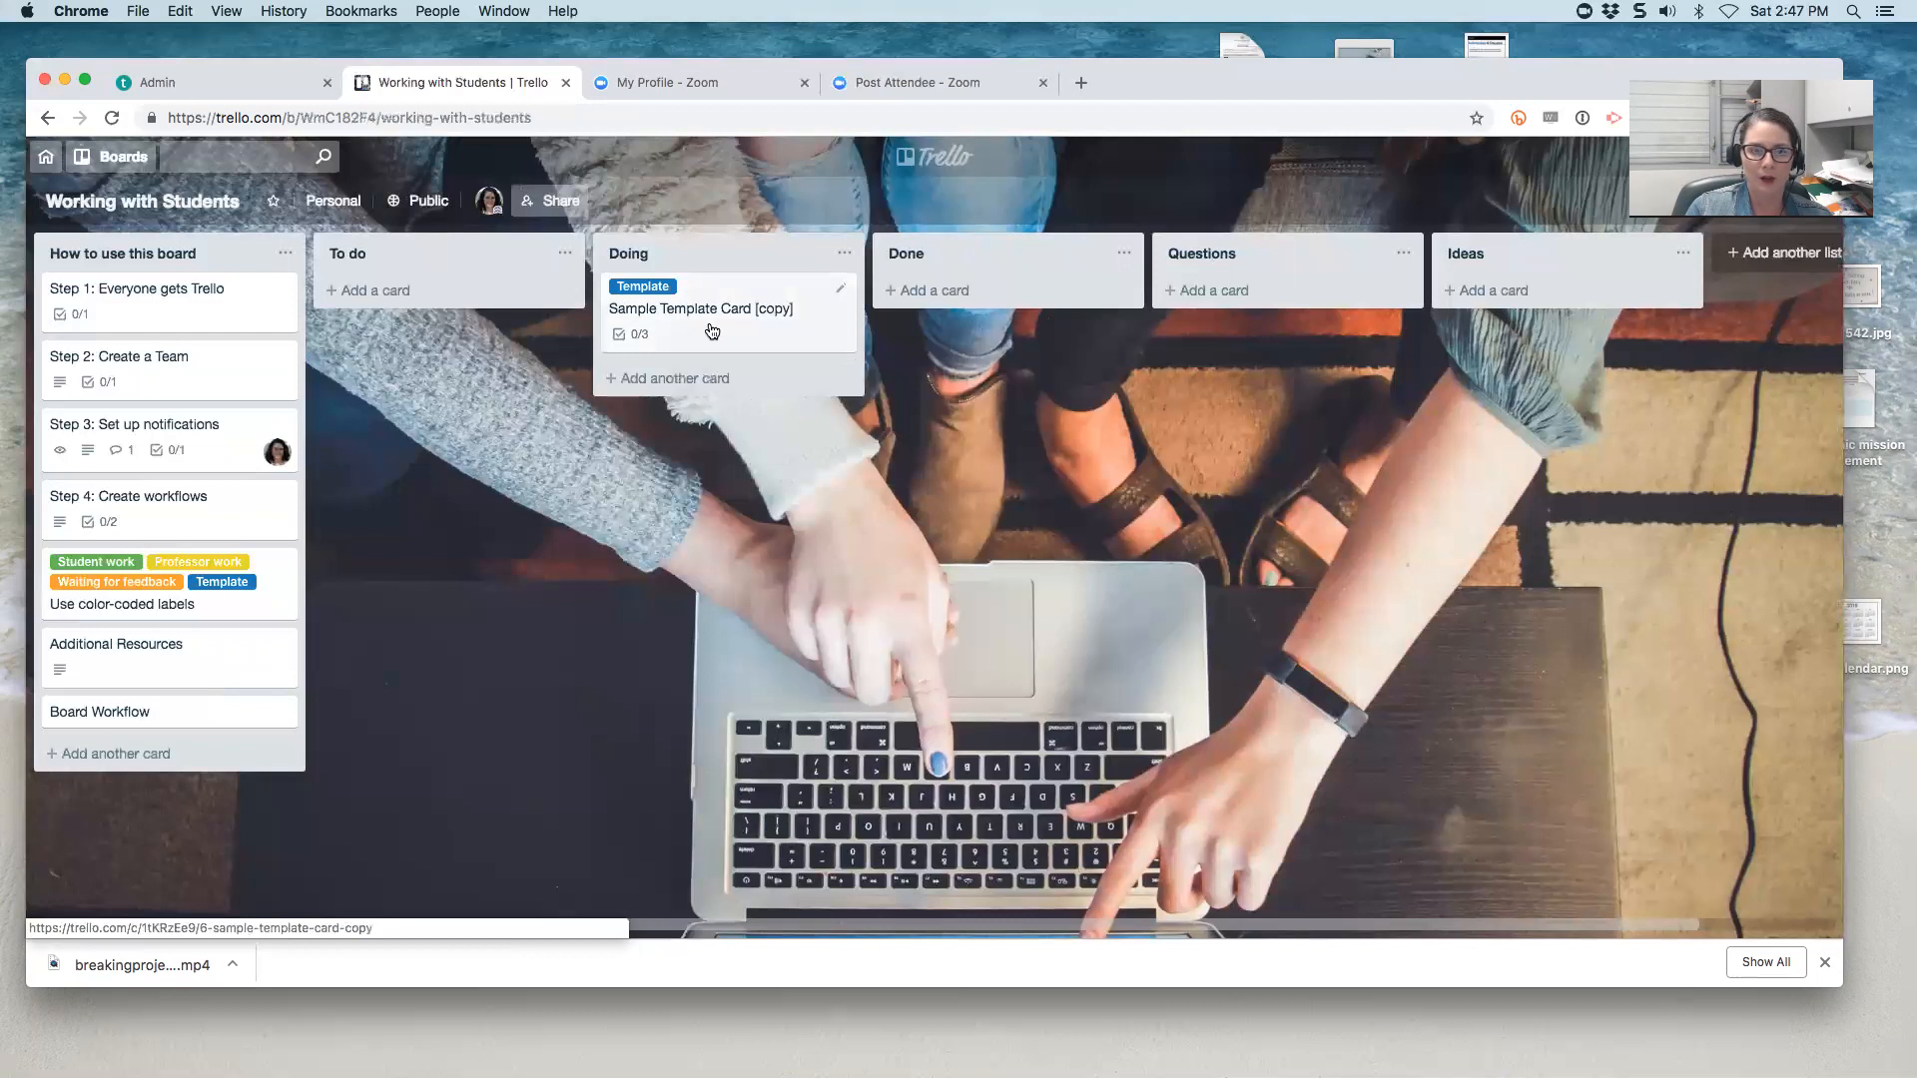
- Complete all three checklist items on "Sample Template Card [copy]" and move the card to the Done list
{"action": "left_click", "coordinate": [702, 335]}
{"action": "left_click", "coordinate": [575, 534]}
{"action": "left_click", "coordinate": [575, 566]}
{"action": "left_click", "coordinate": [576, 599]}
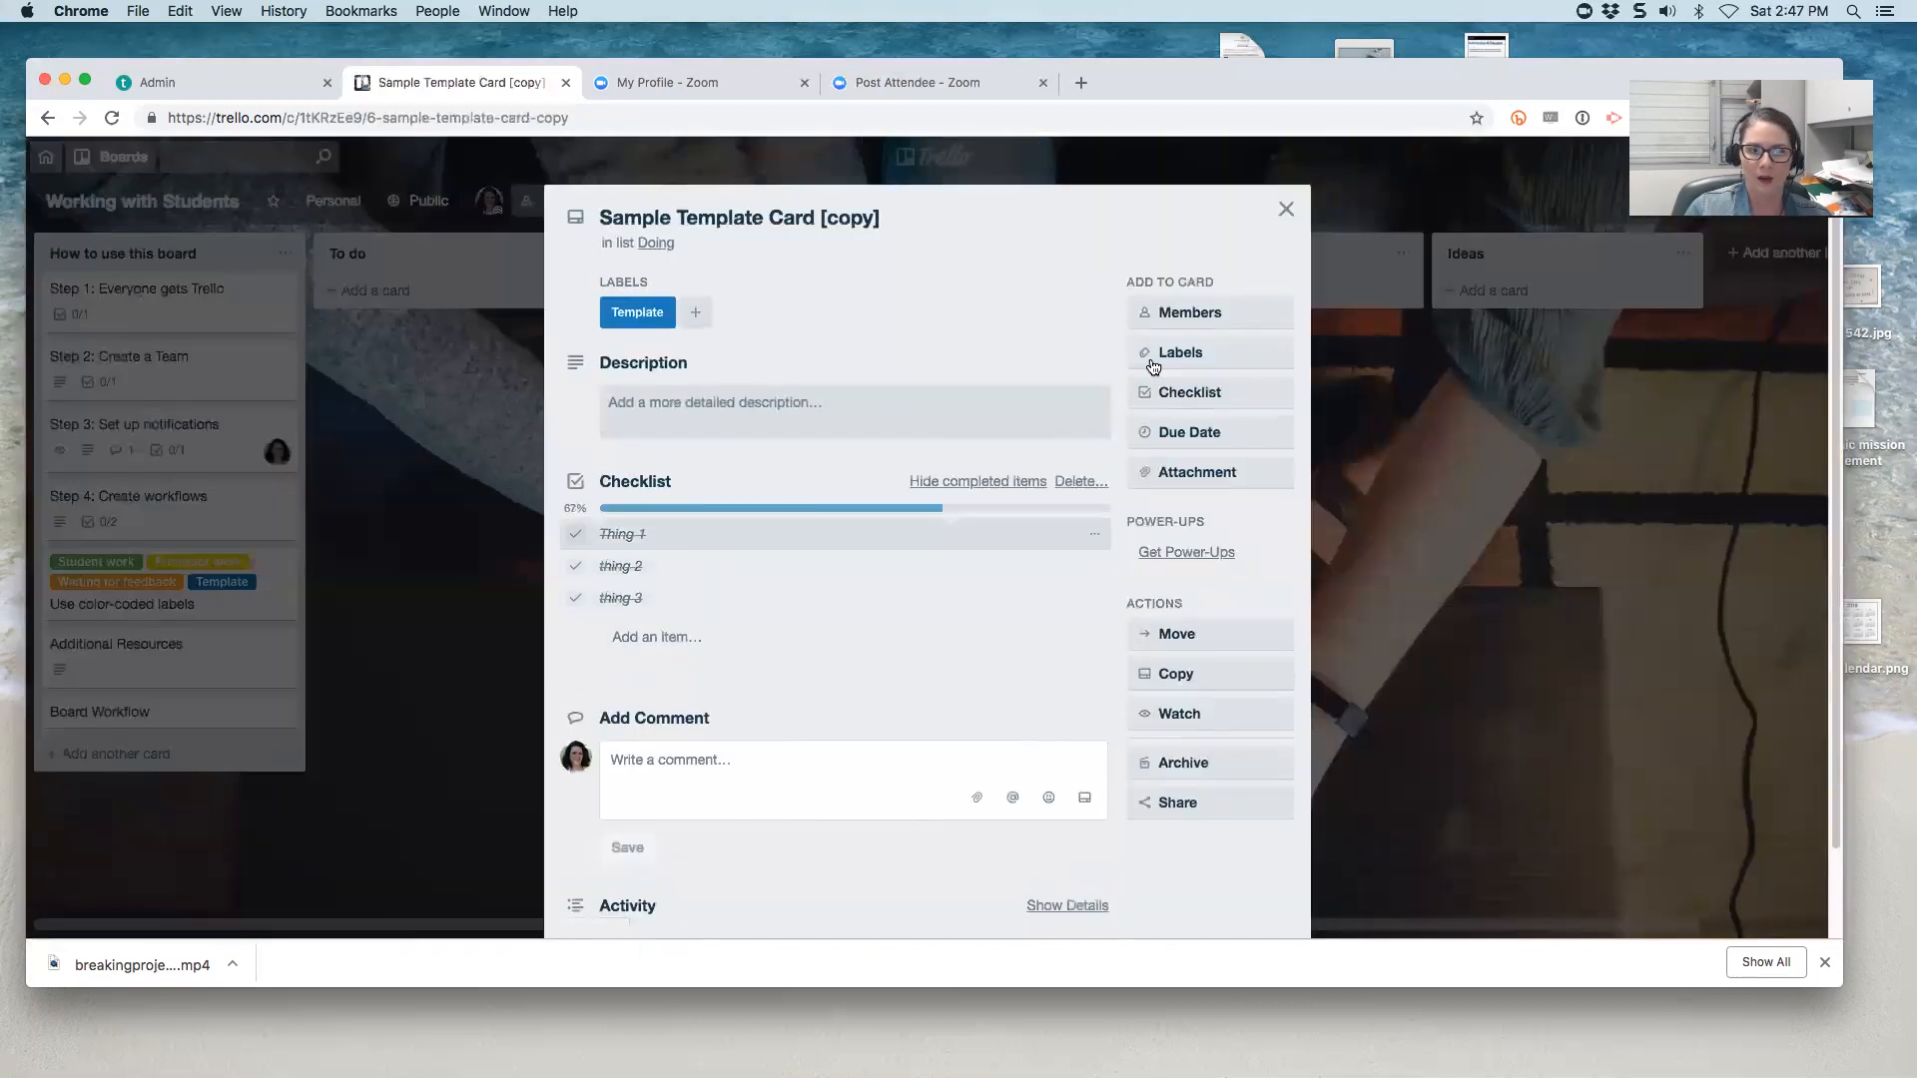
{"action": "left_click", "coordinate": [1286, 210]}
{"action": "left_click_drag", "start_coordinate": [711, 338], "coordinate": [968, 342]}
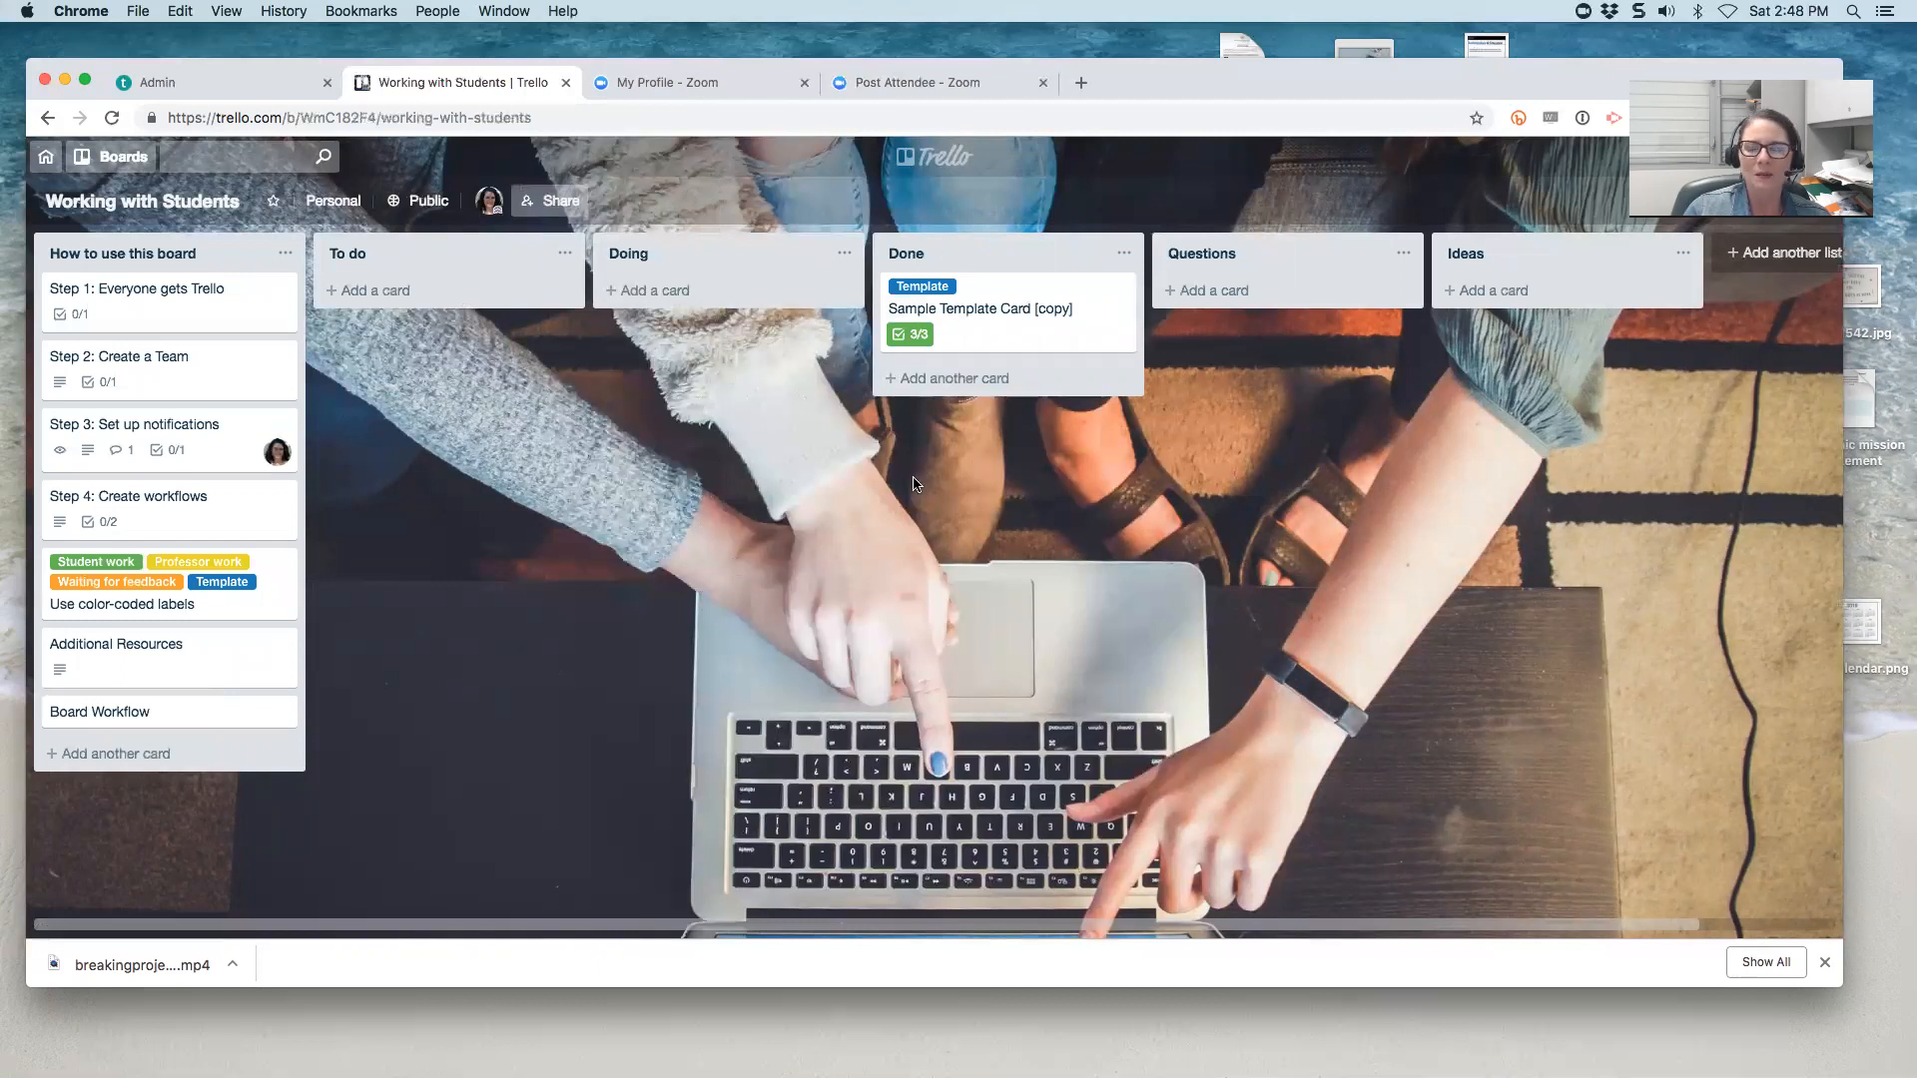
- Move the Done list to the end of the board after Ideas, and return it to between Doing and Questions
{"action": "left_click_drag", "start_coordinate": [903, 257], "coordinate": [1540, 257]}
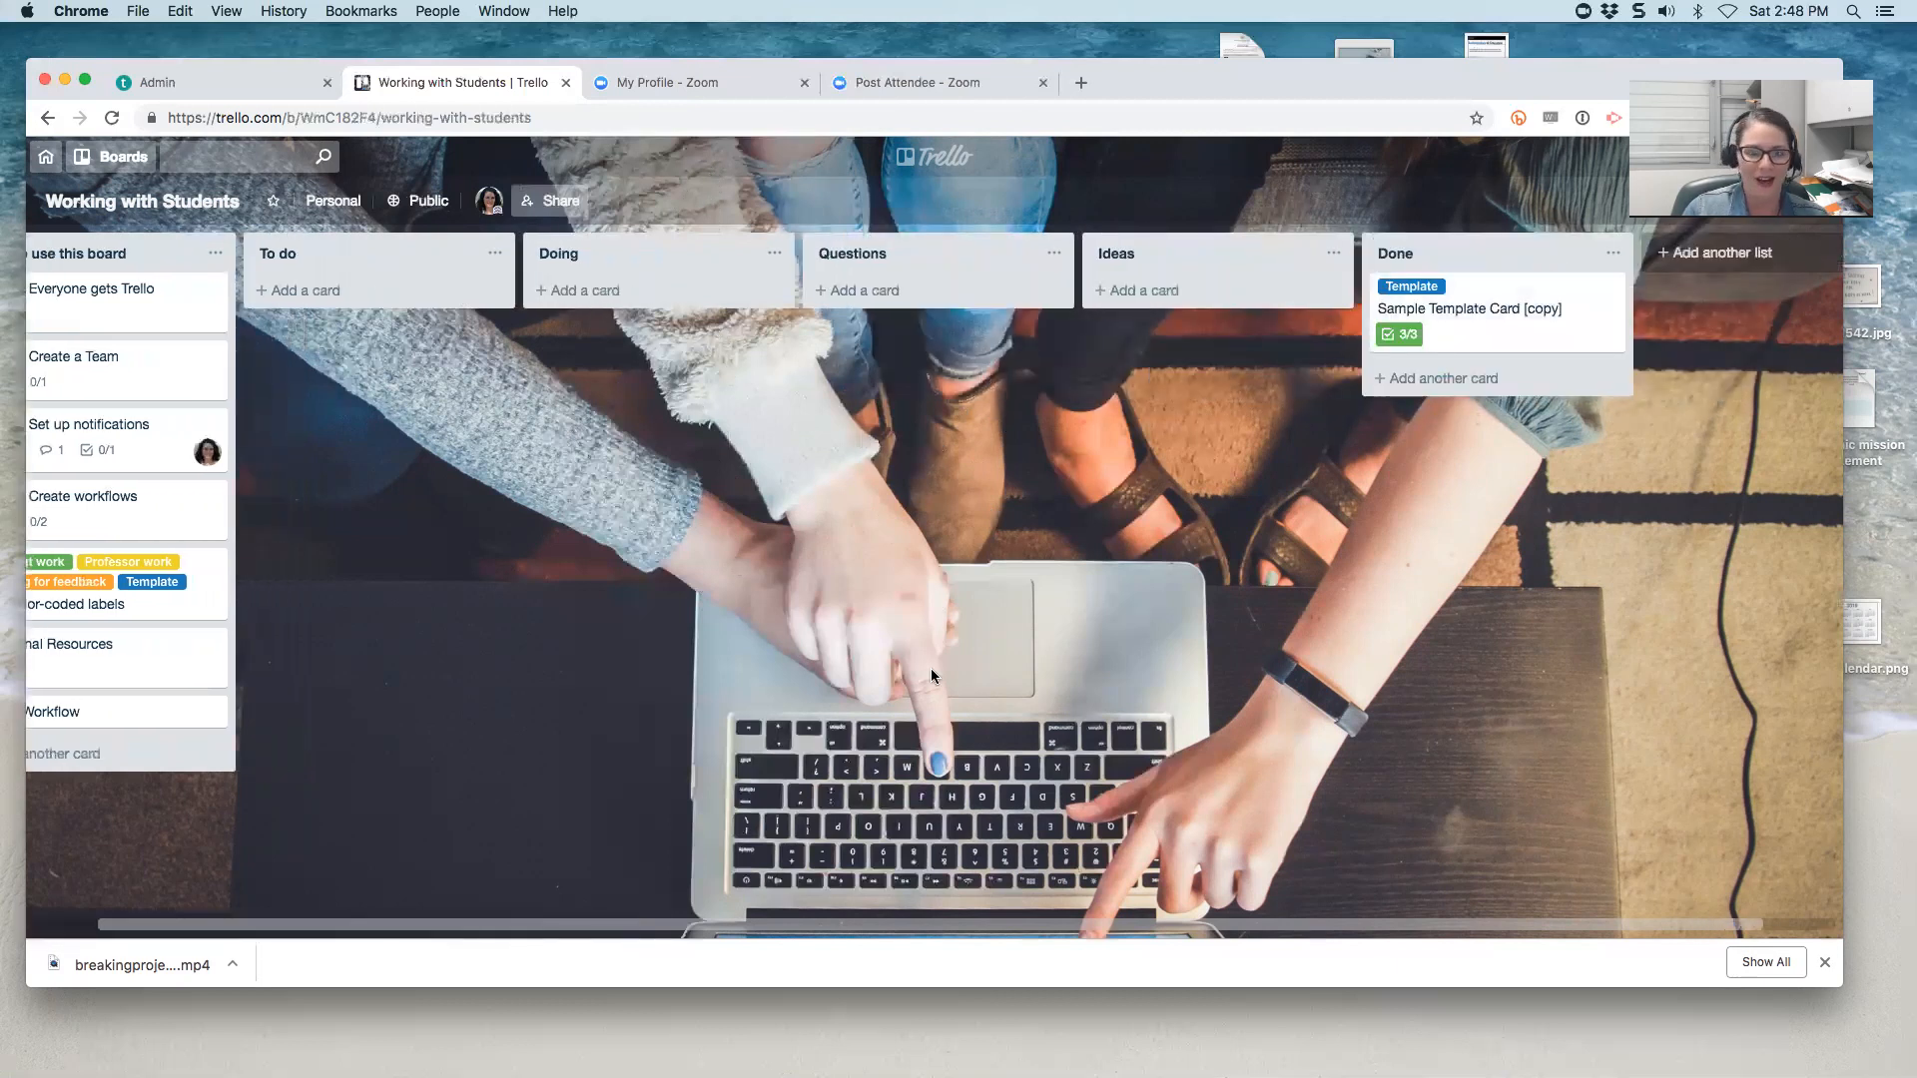
{"action": "left_click_drag", "start_coordinate": [781, 931], "coordinate": [565, 920]}
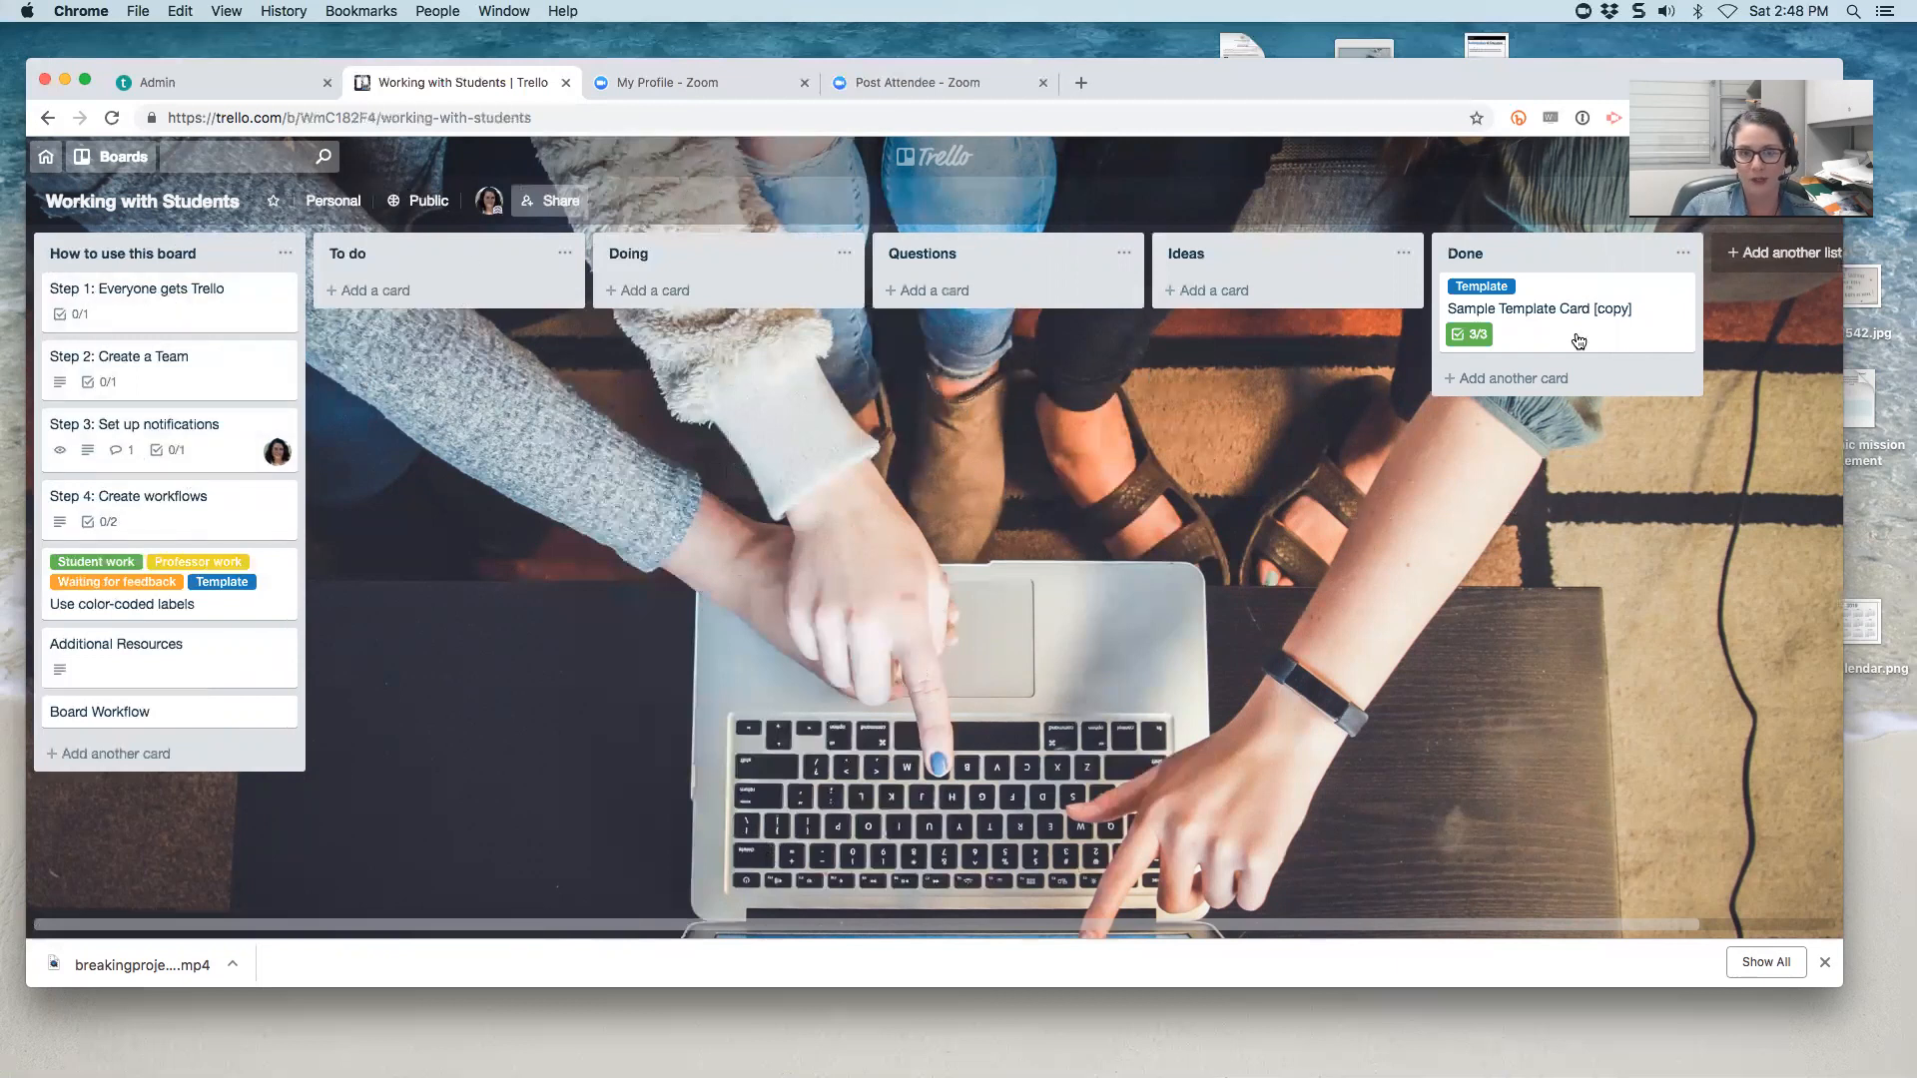
{"action": "left_click_drag", "start_coordinate": [1581, 260], "coordinate": [1052, 290]}
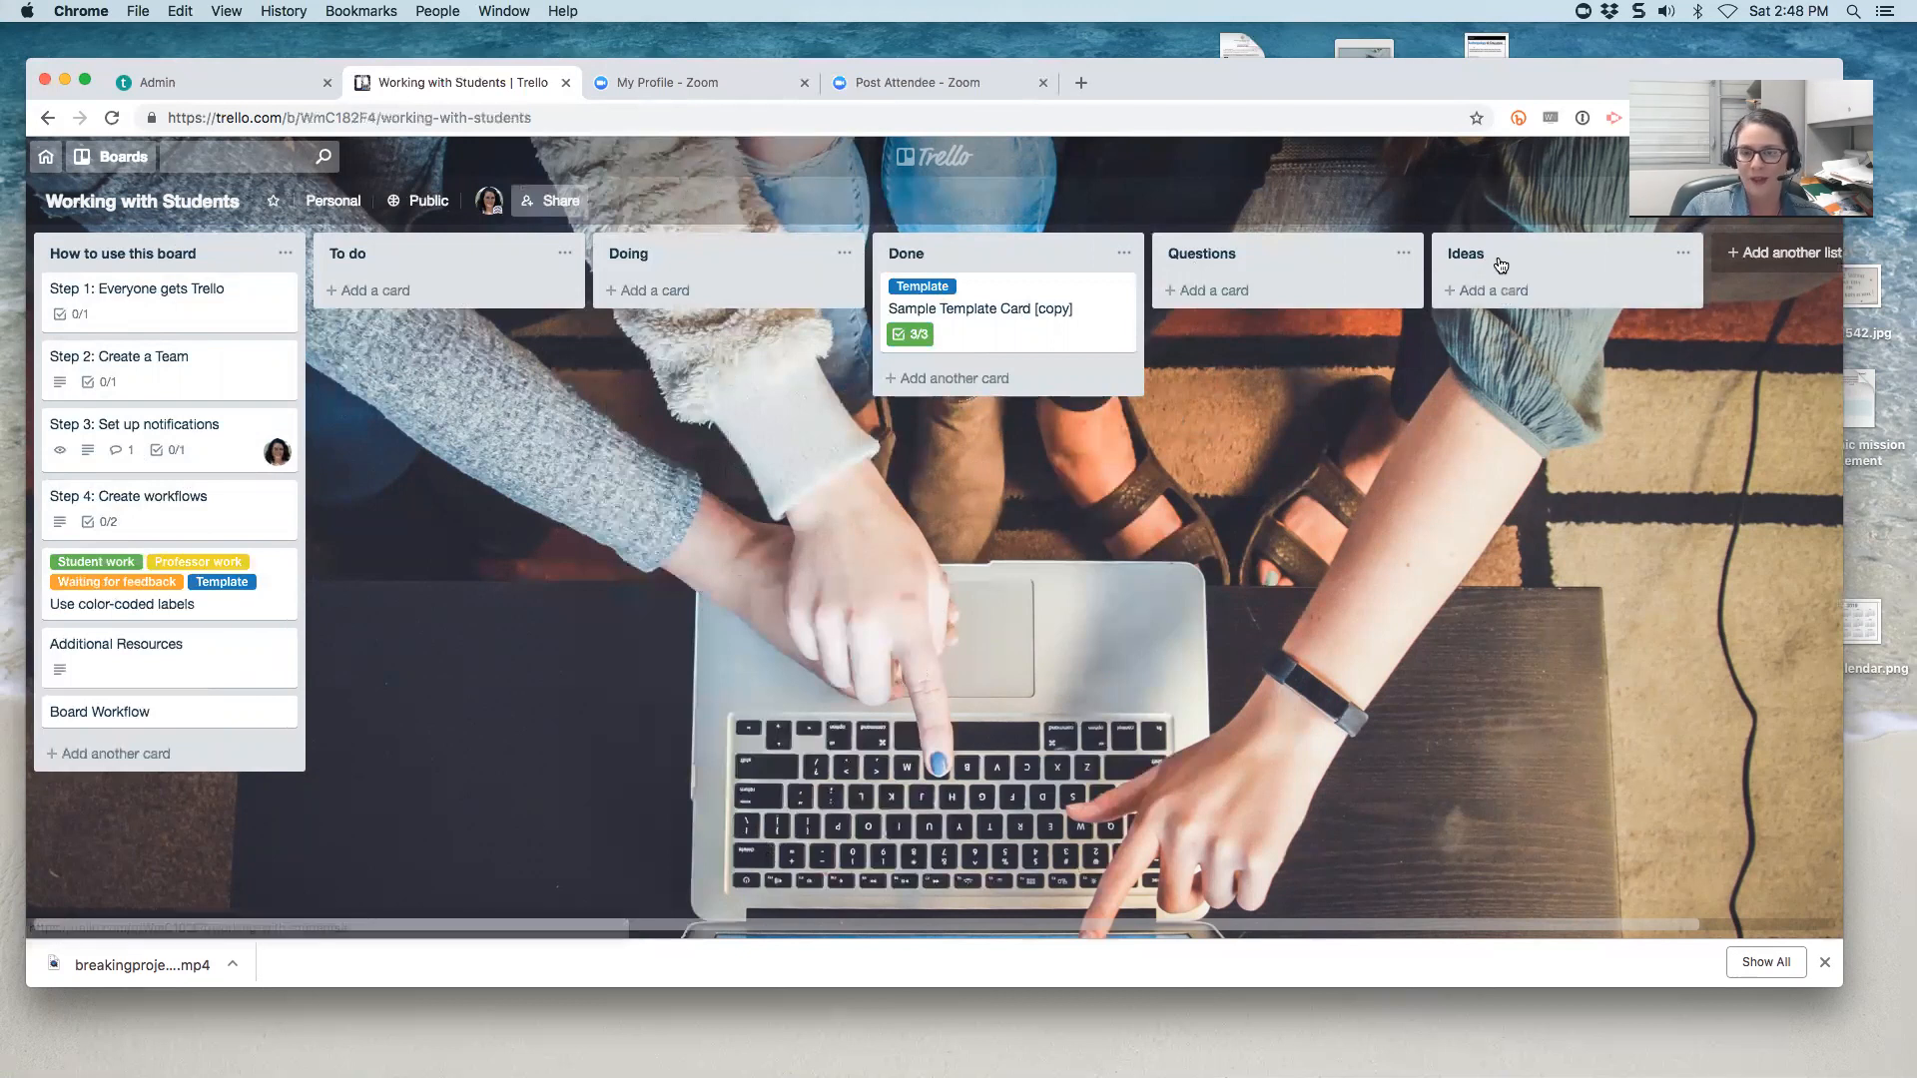
- Add a "Meetings" list after Ideas with a card titled "Notes from XXX meeting", and view that card's details
{"action": "left_click", "coordinate": [1765, 261]}
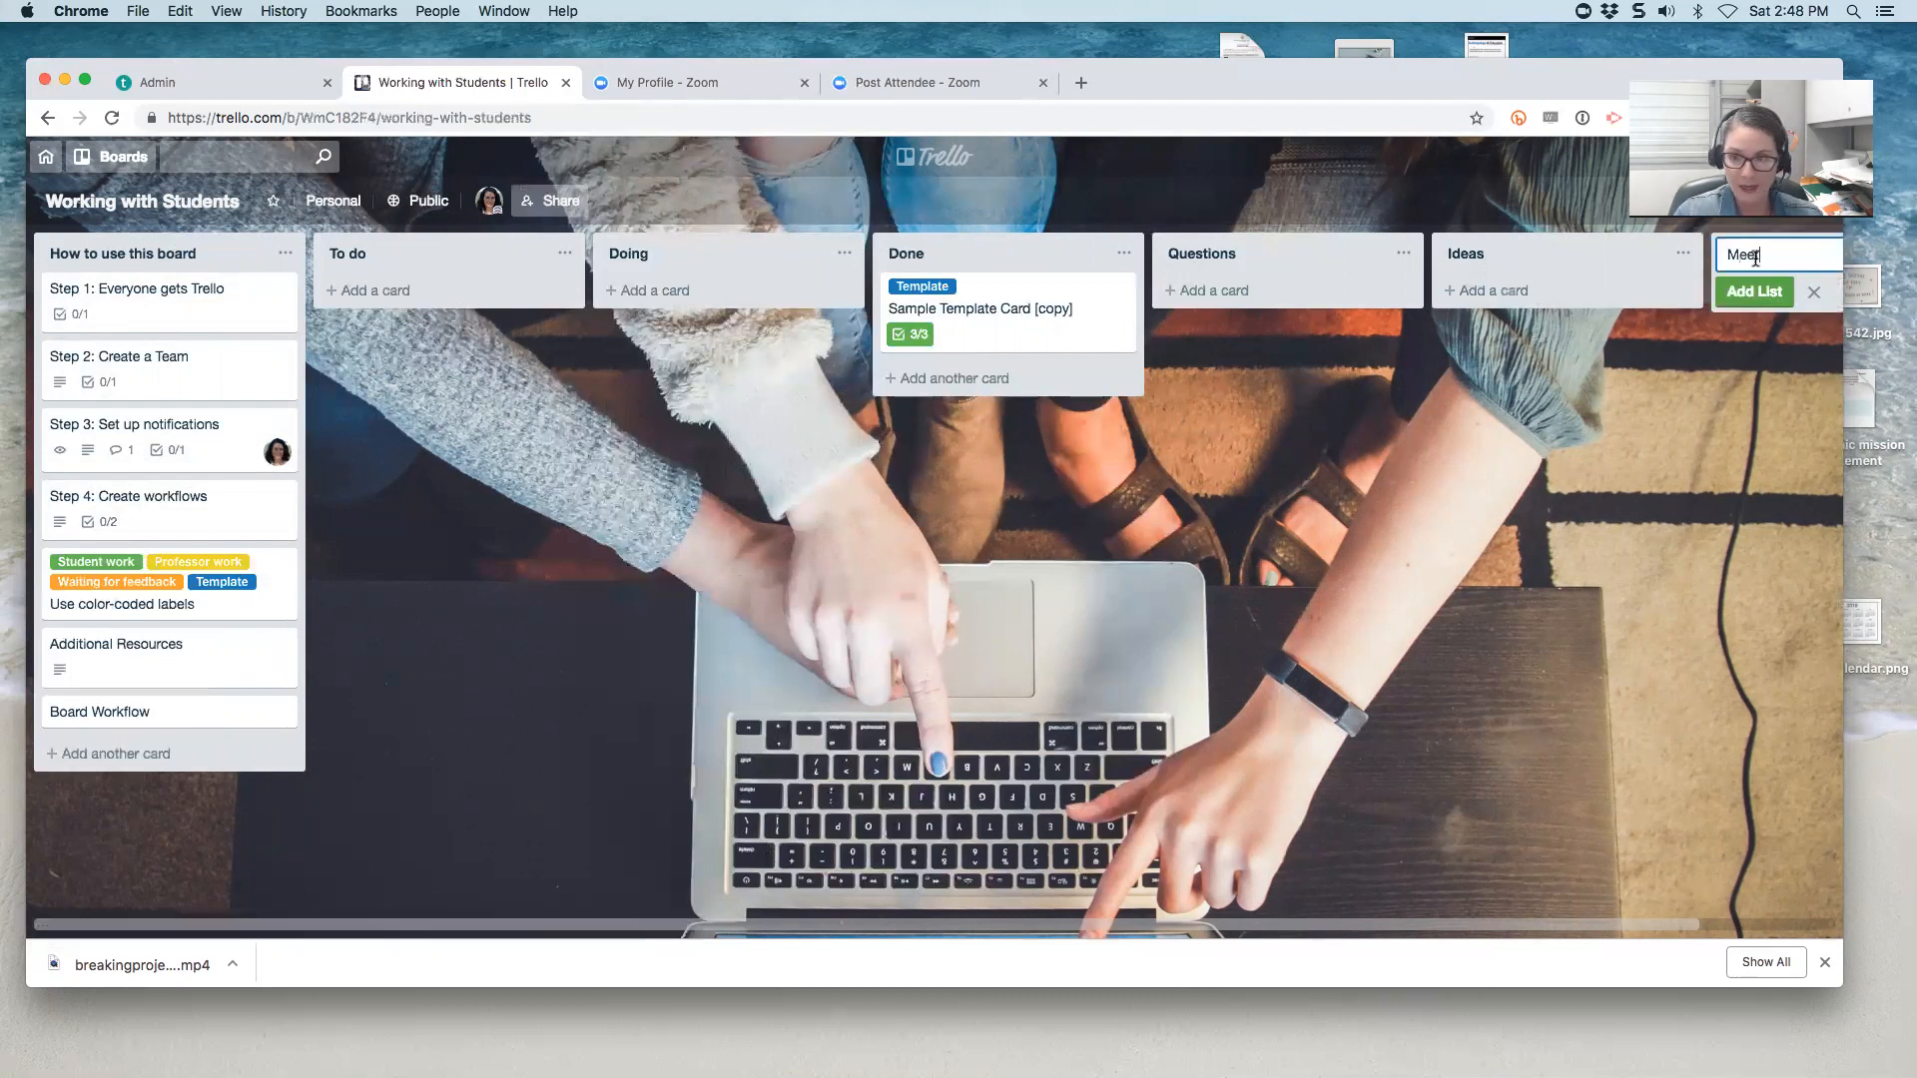
{"action": "left_click", "coordinate": [1754, 290]}
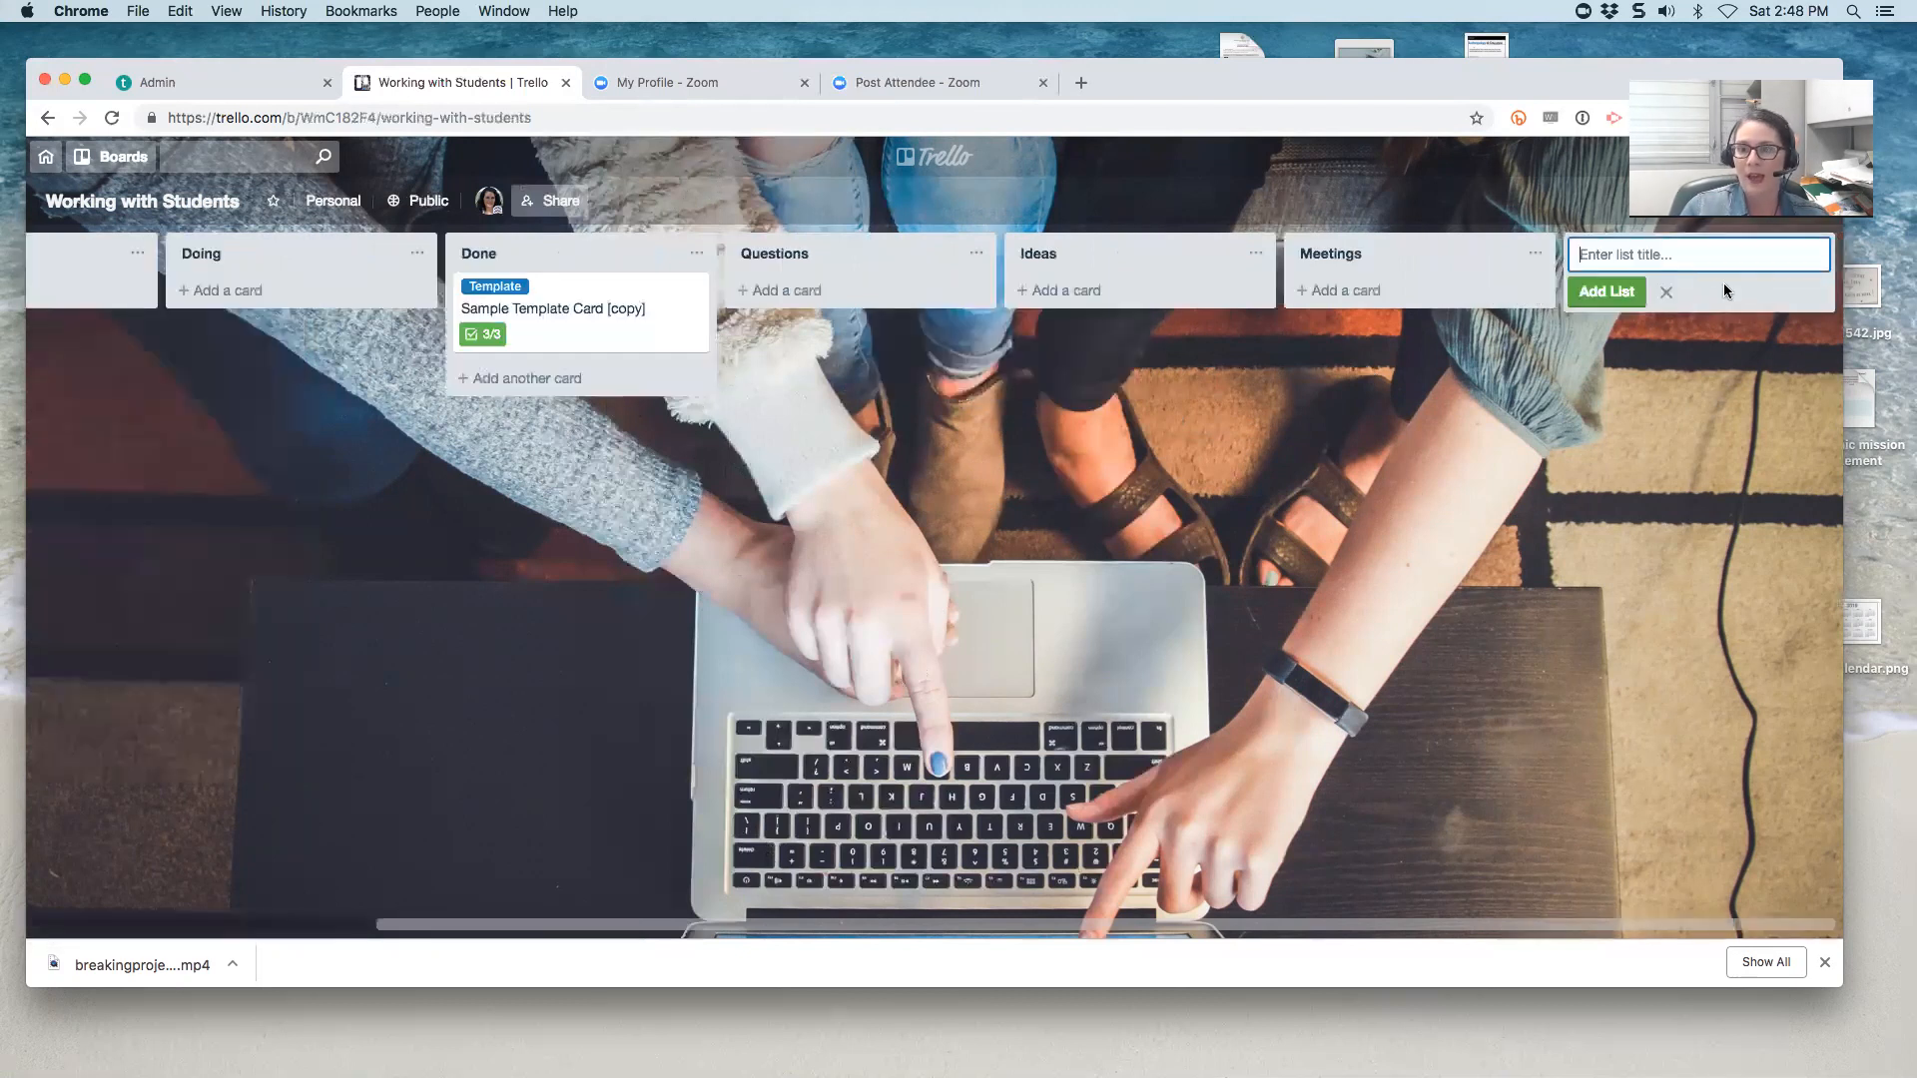
{"action": "left_click", "coordinate": [1405, 289]}
{"action": "type", "text": "Notes from XXX meeting"}
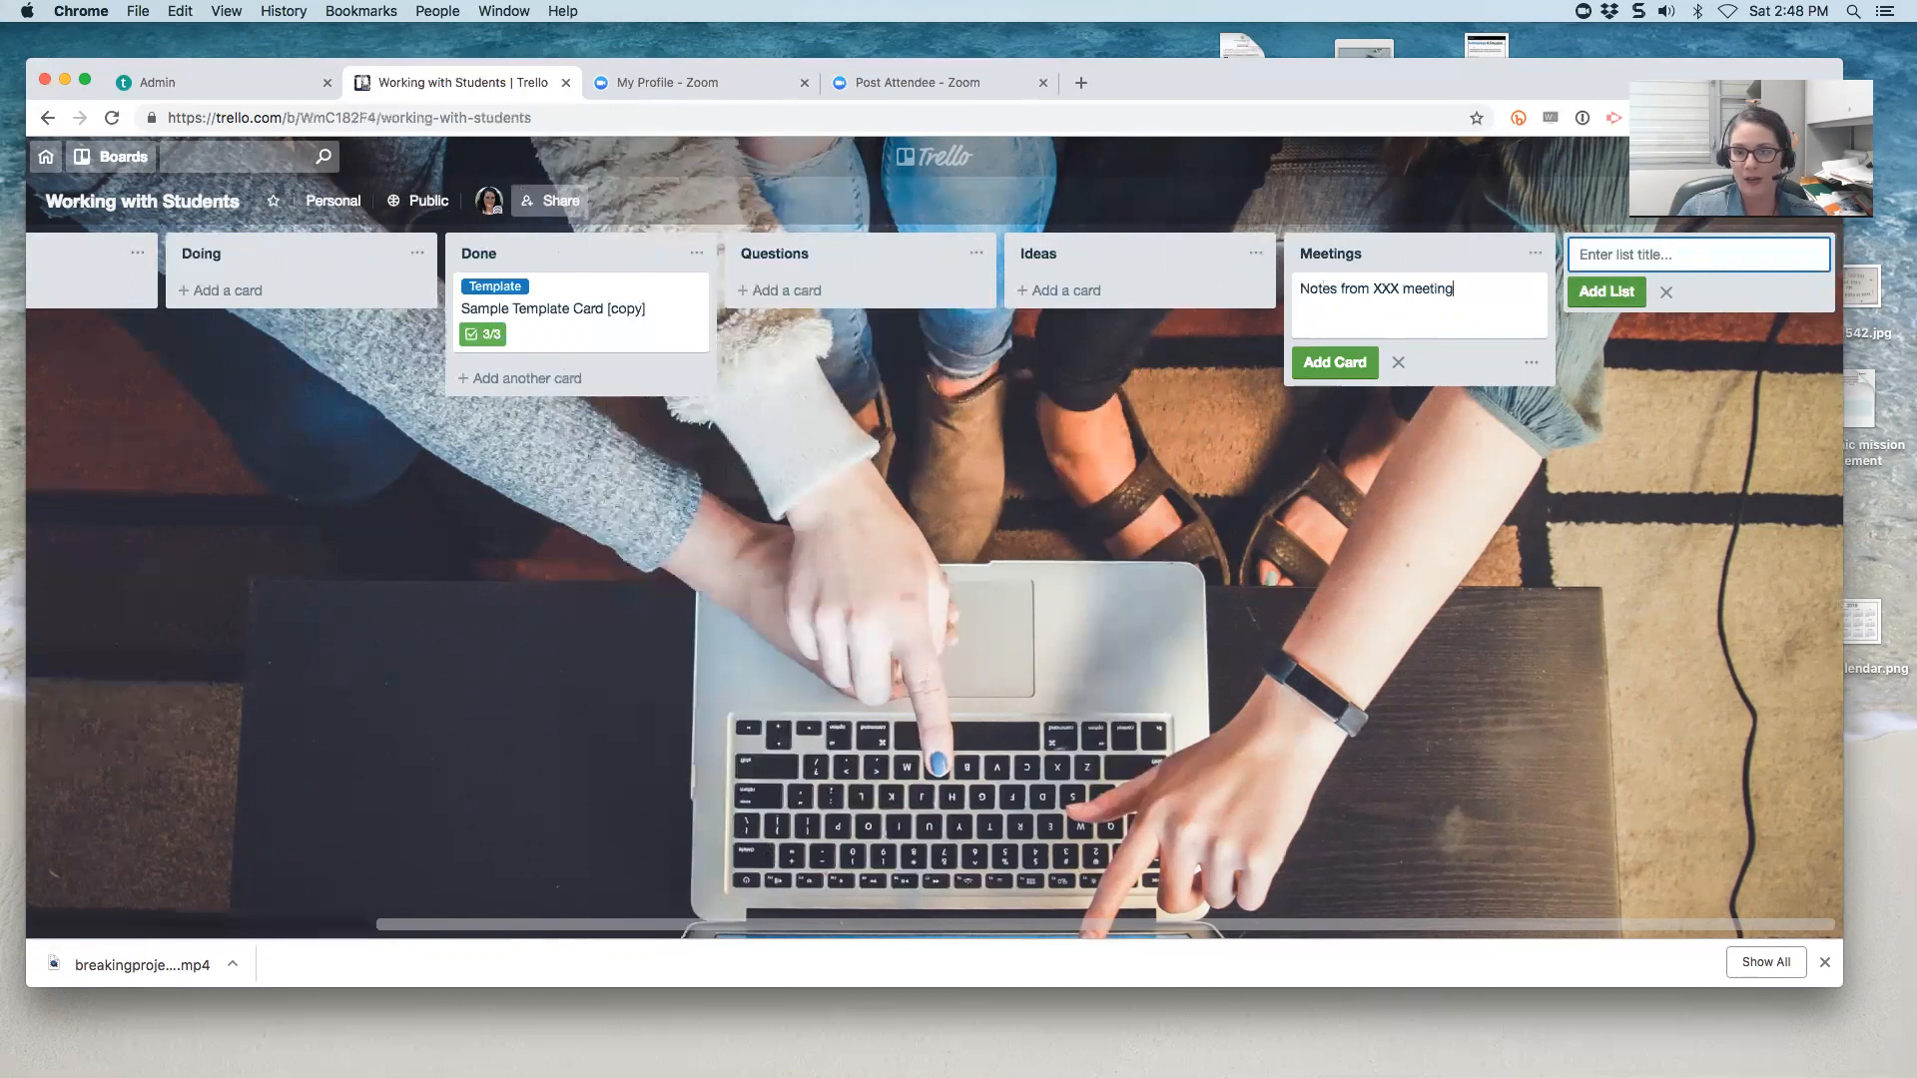
{"action": "left_click", "coordinate": [1334, 363]}
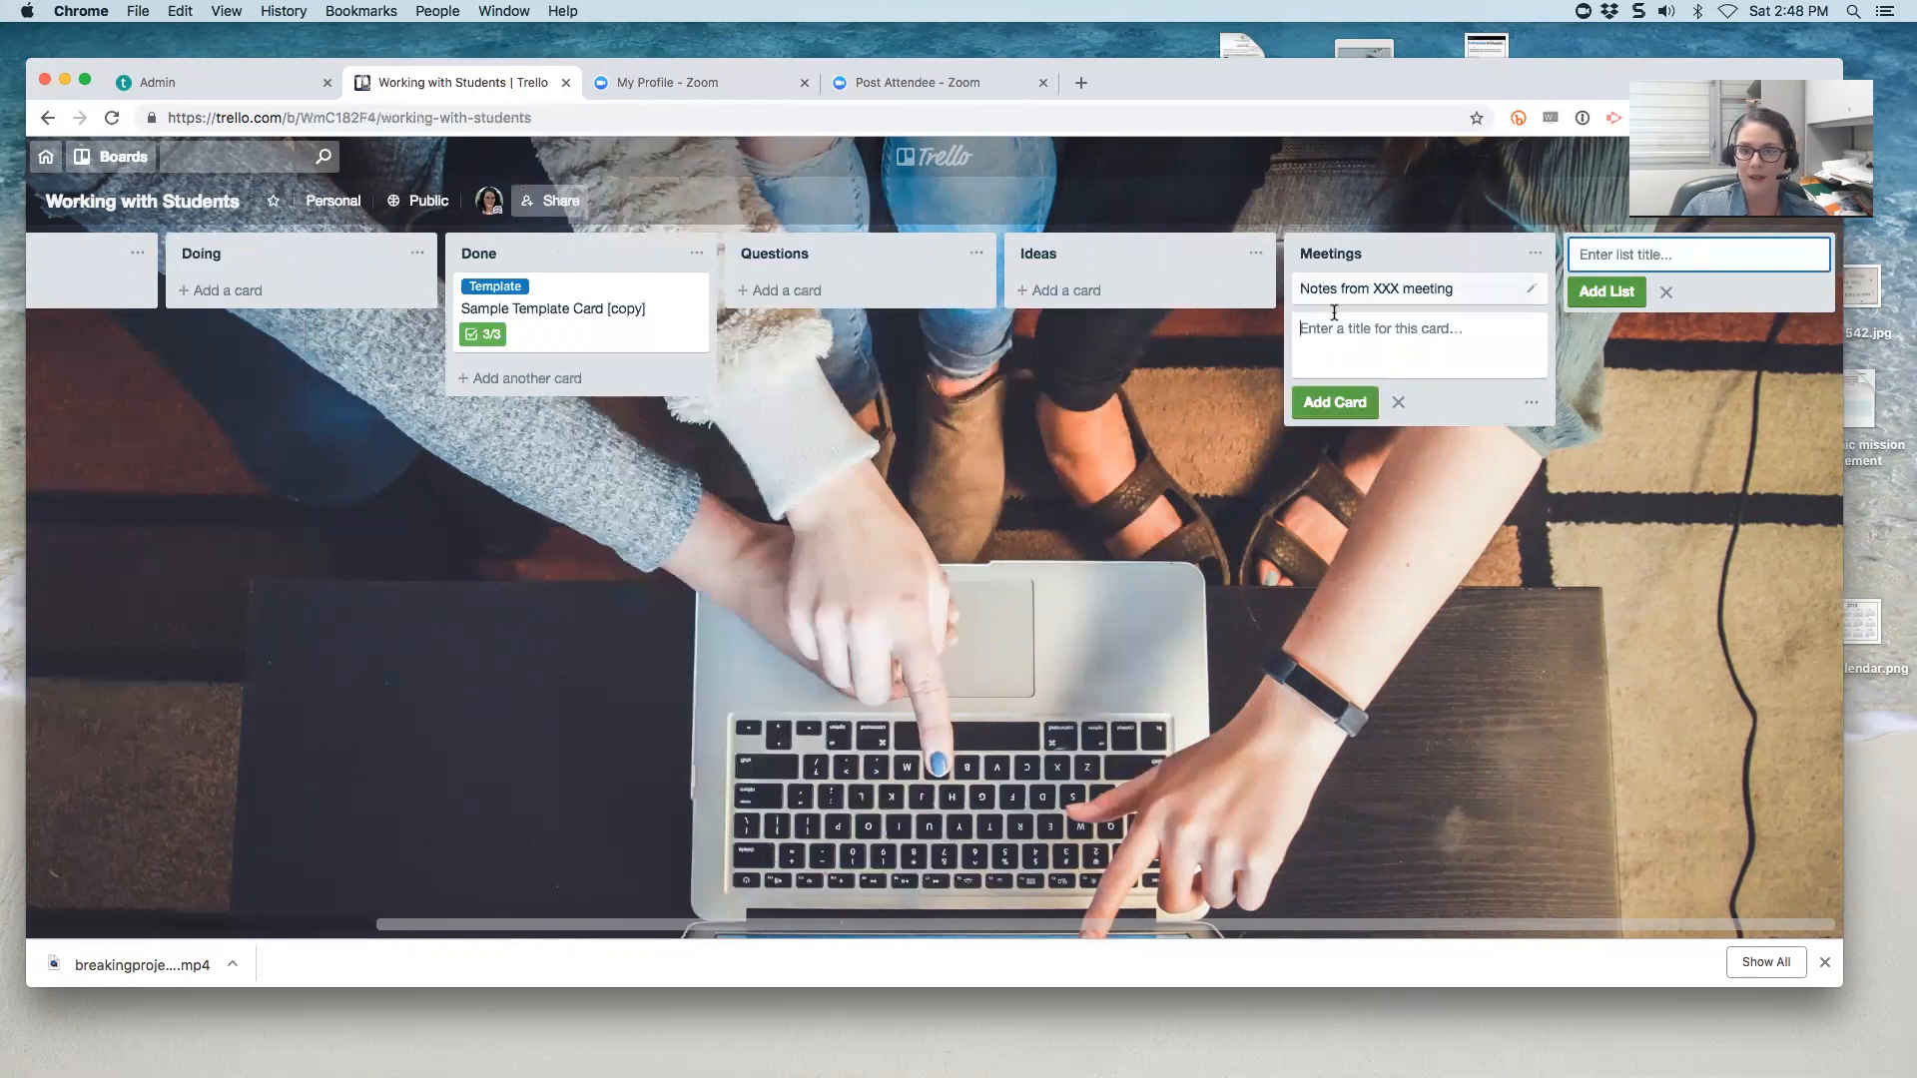
{"action": "left_click", "coordinate": [1347, 305]}
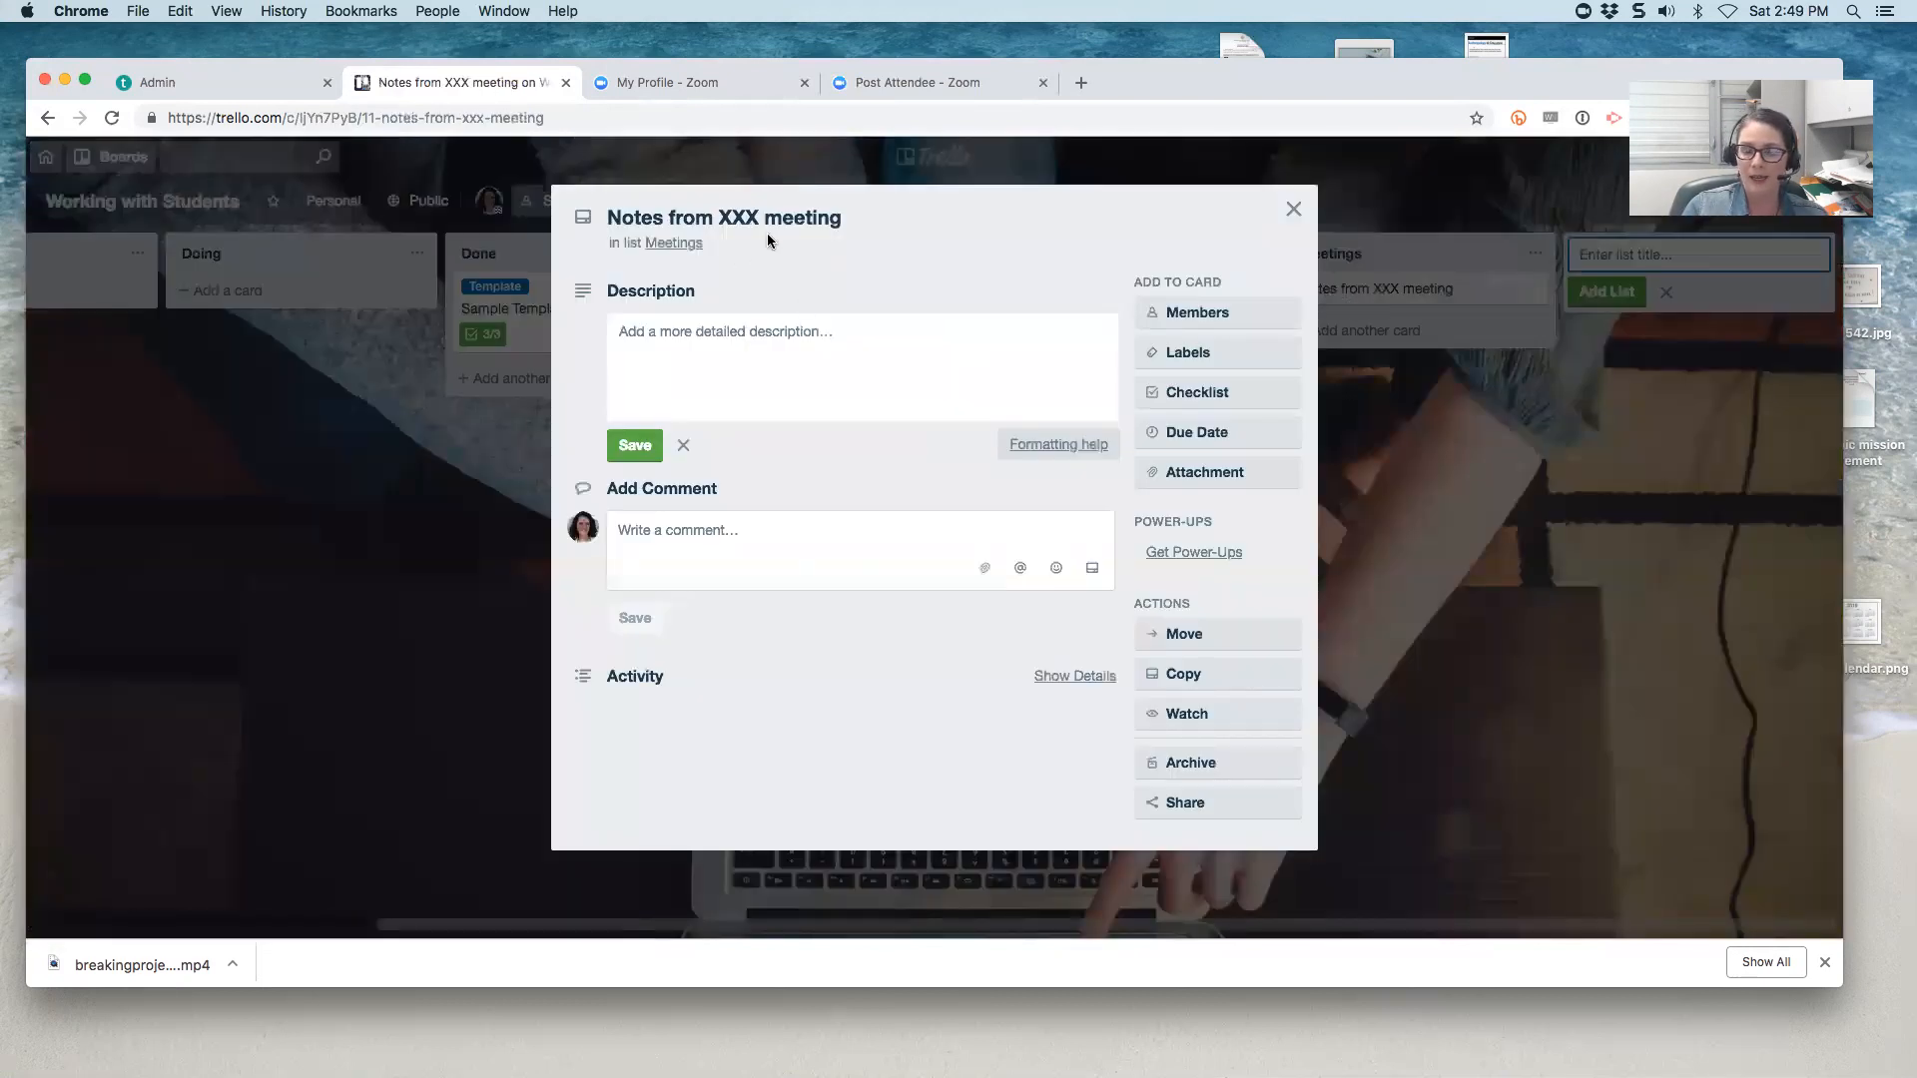
{"action": "left_click", "coordinate": [1293, 208]}
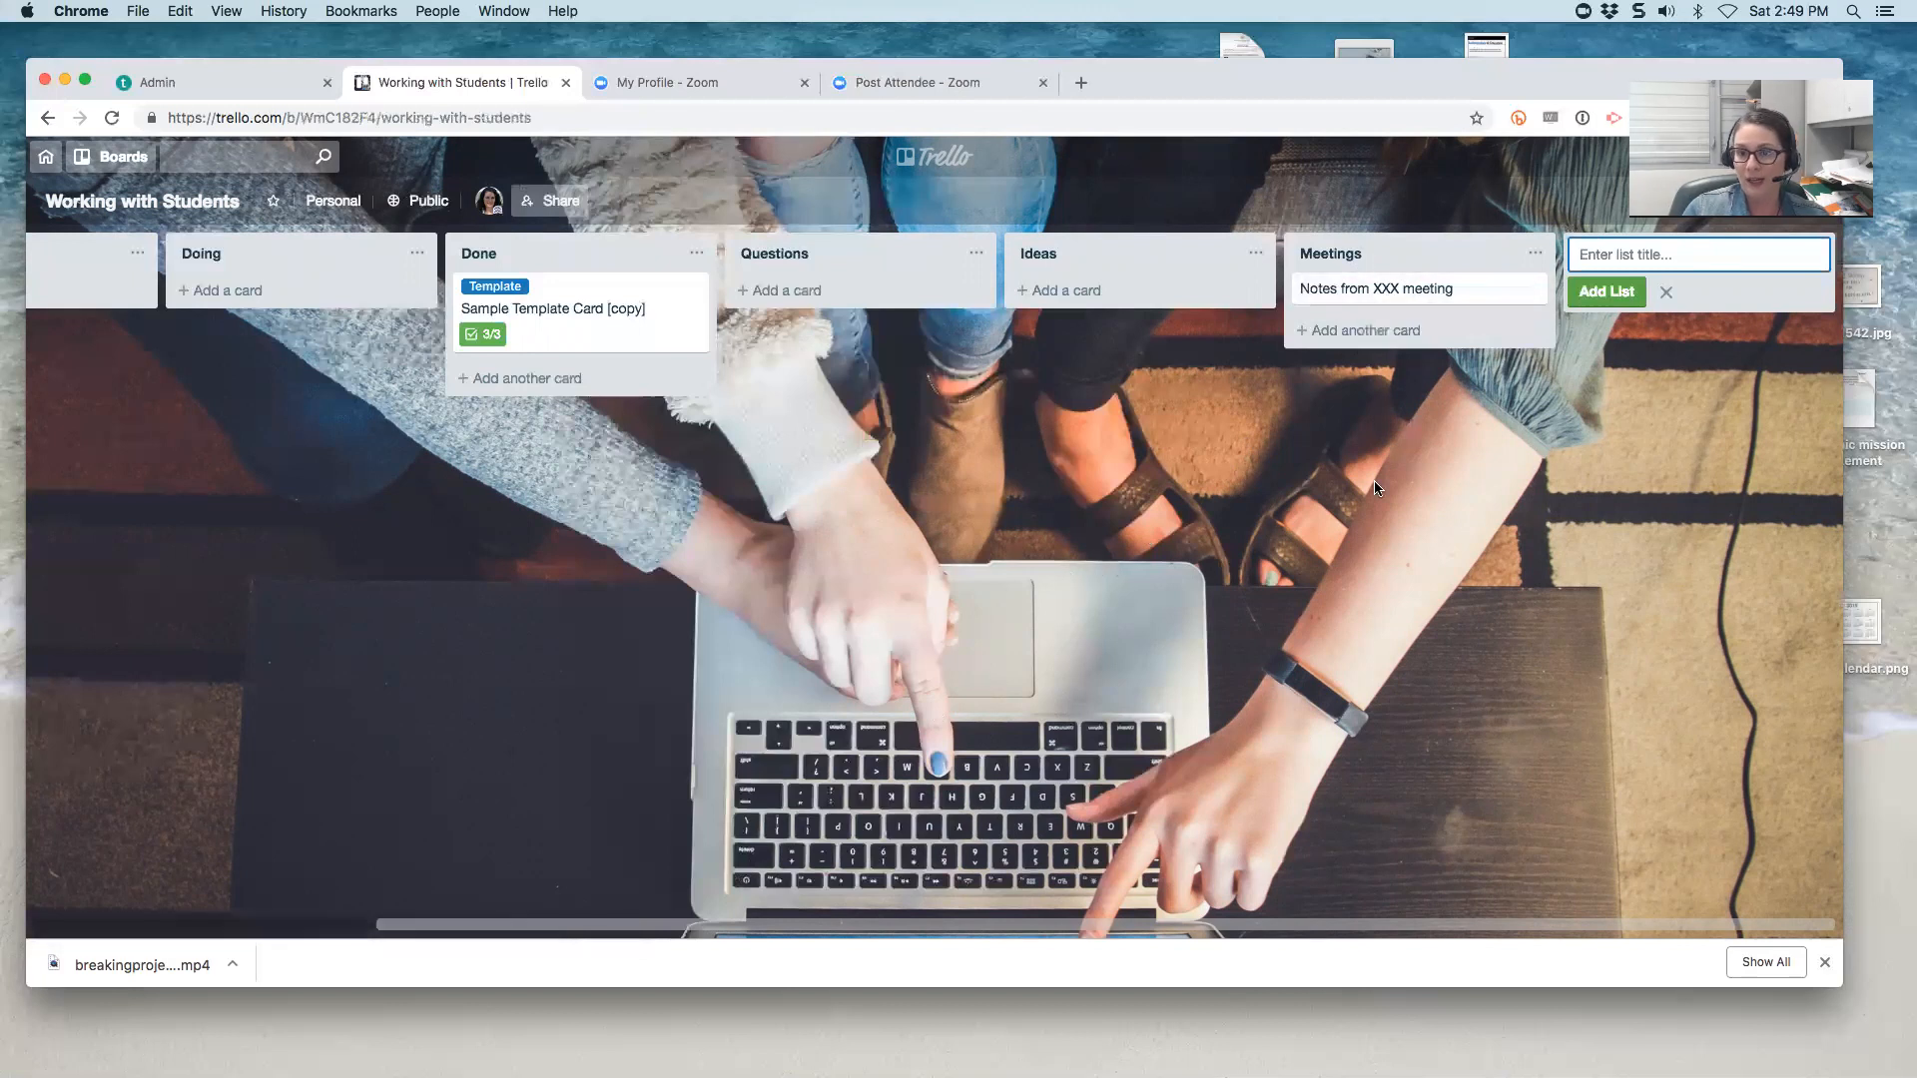
- Look at the labels on the "Use color-coded labels" card in the "How to use this board" list
{"action": "left_click_drag", "start_coordinate": [1359, 923], "coordinate": [926, 932]}
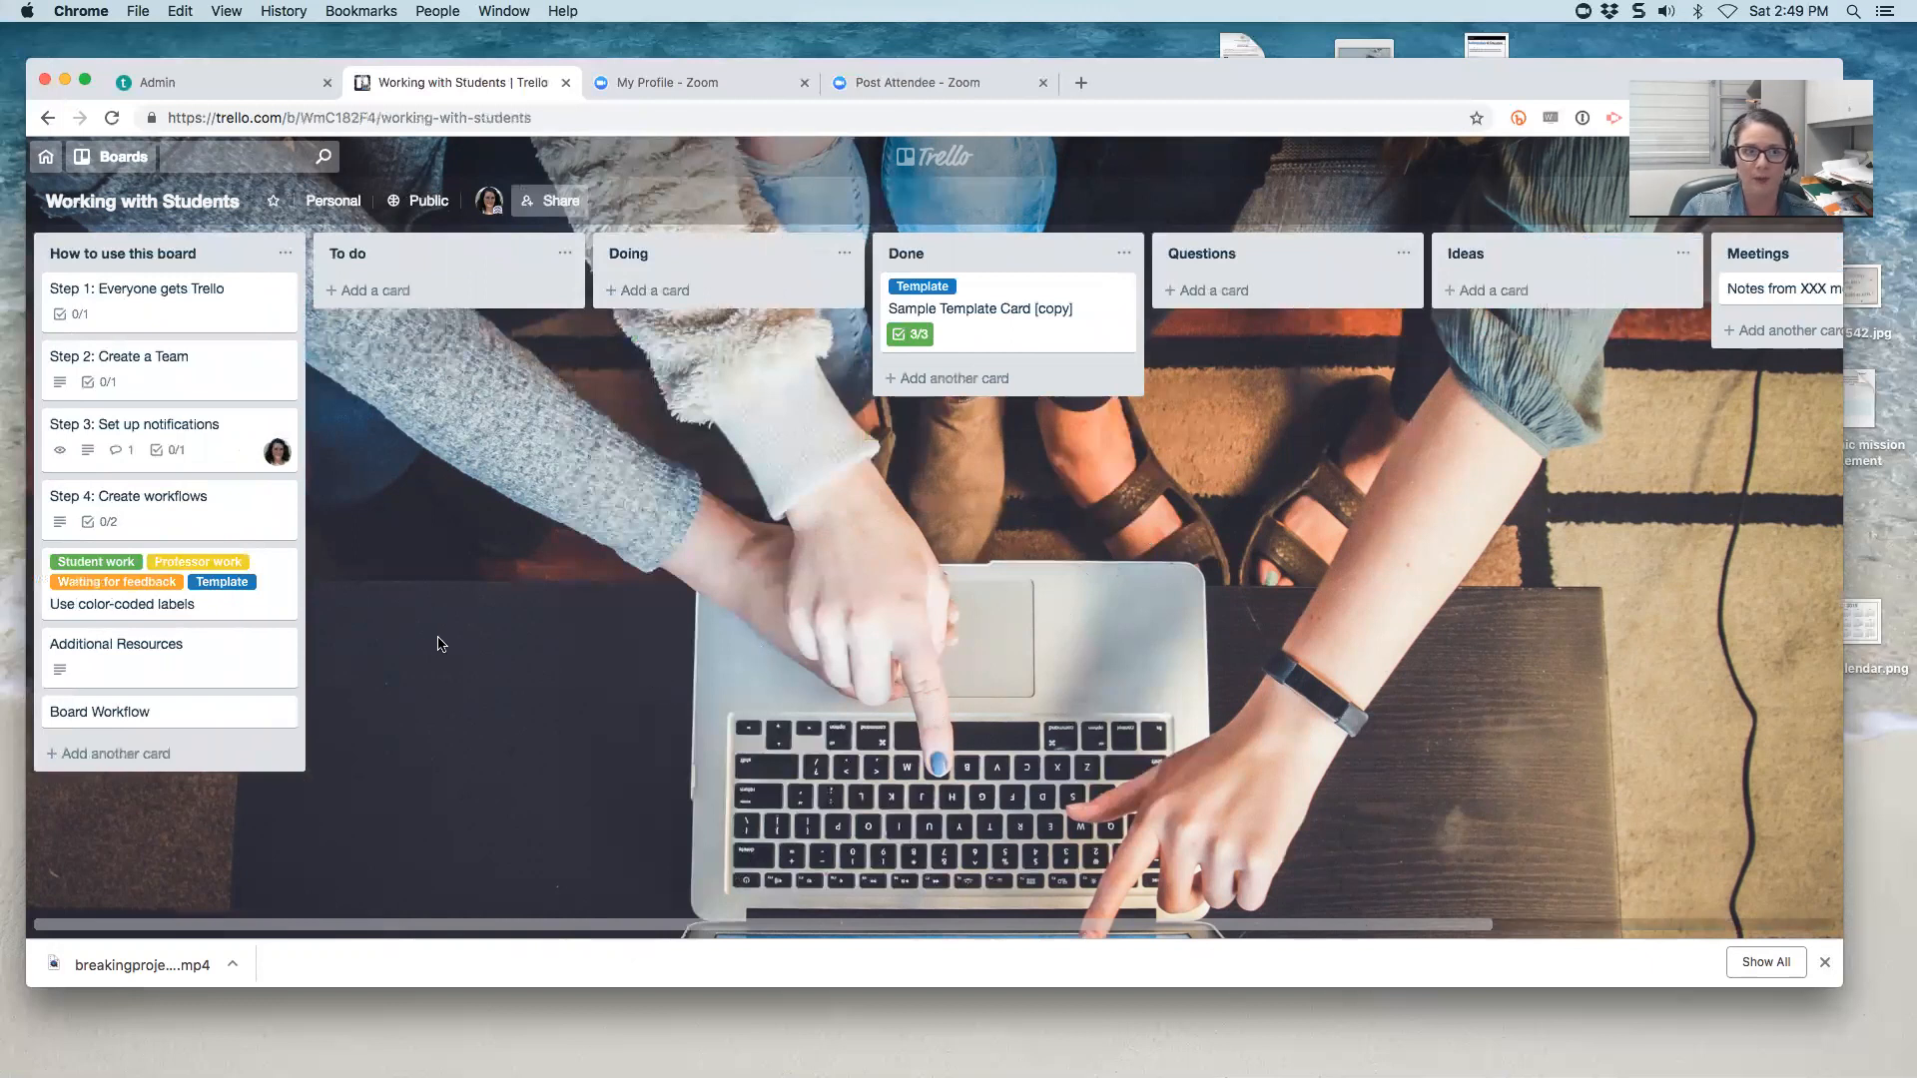
{"action": "left_click", "coordinate": [178, 606]}
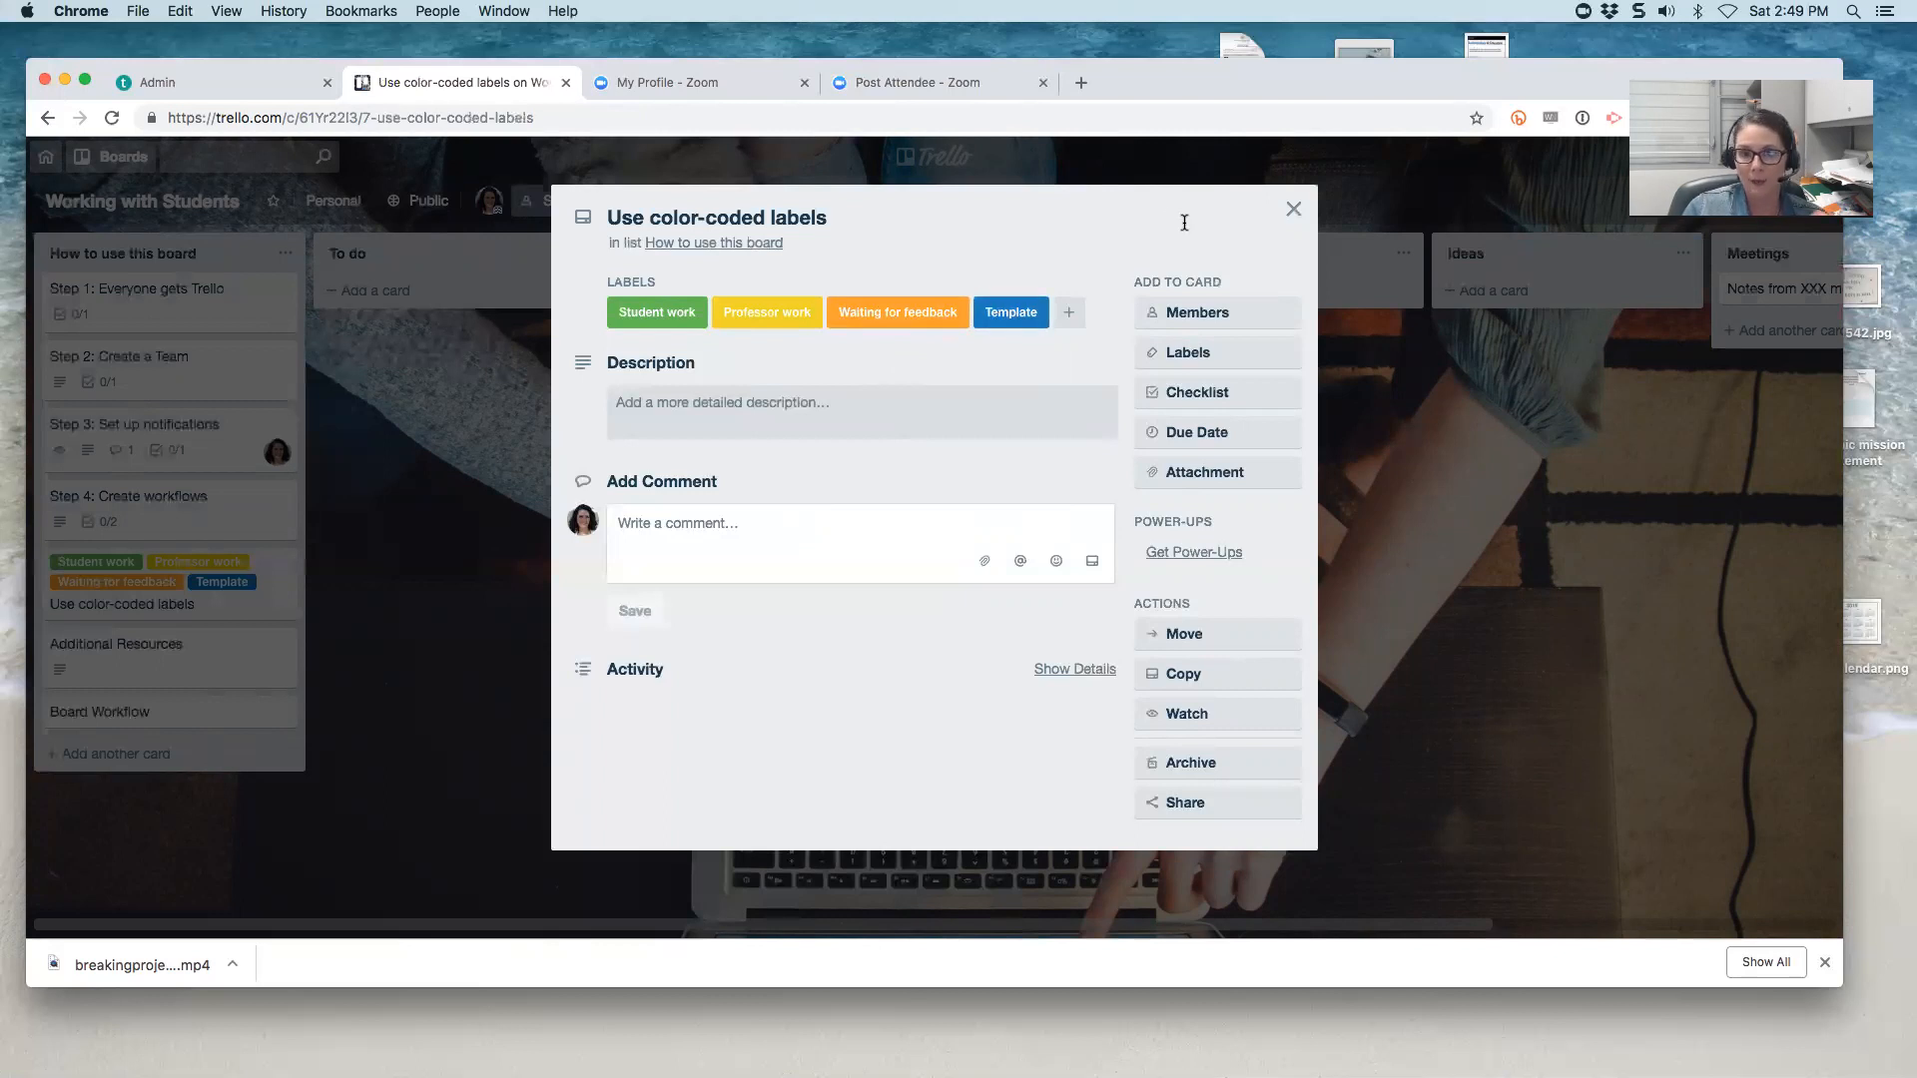
{"action": "left_click", "coordinate": [1292, 209]}
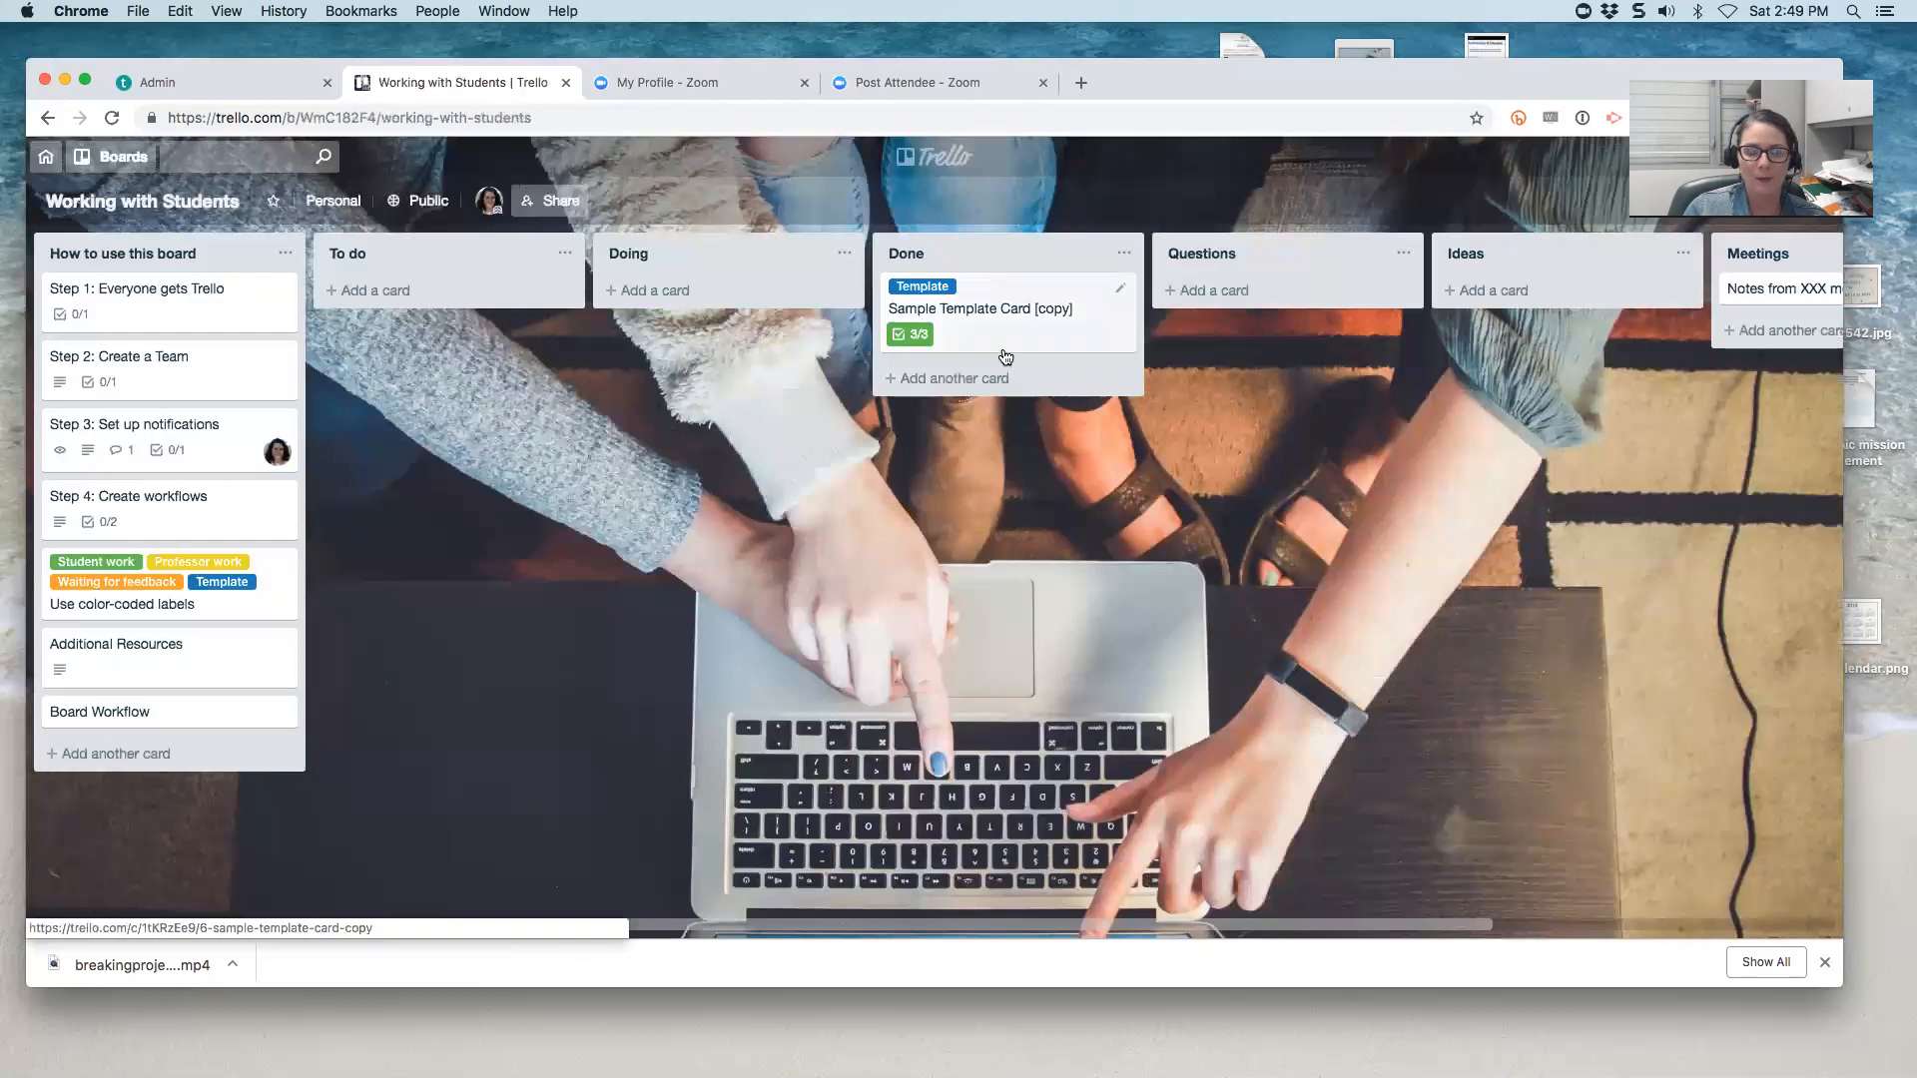
- Move "Sample Template Card [copy]" from Done to the To do list and uncheck all three of its checklist items
{"action": "left_click_drag", "start_coordinate": [851, 319], "coordinate": [479, 305]}
{"action": "left_click", "coordinate": [469, 304]}
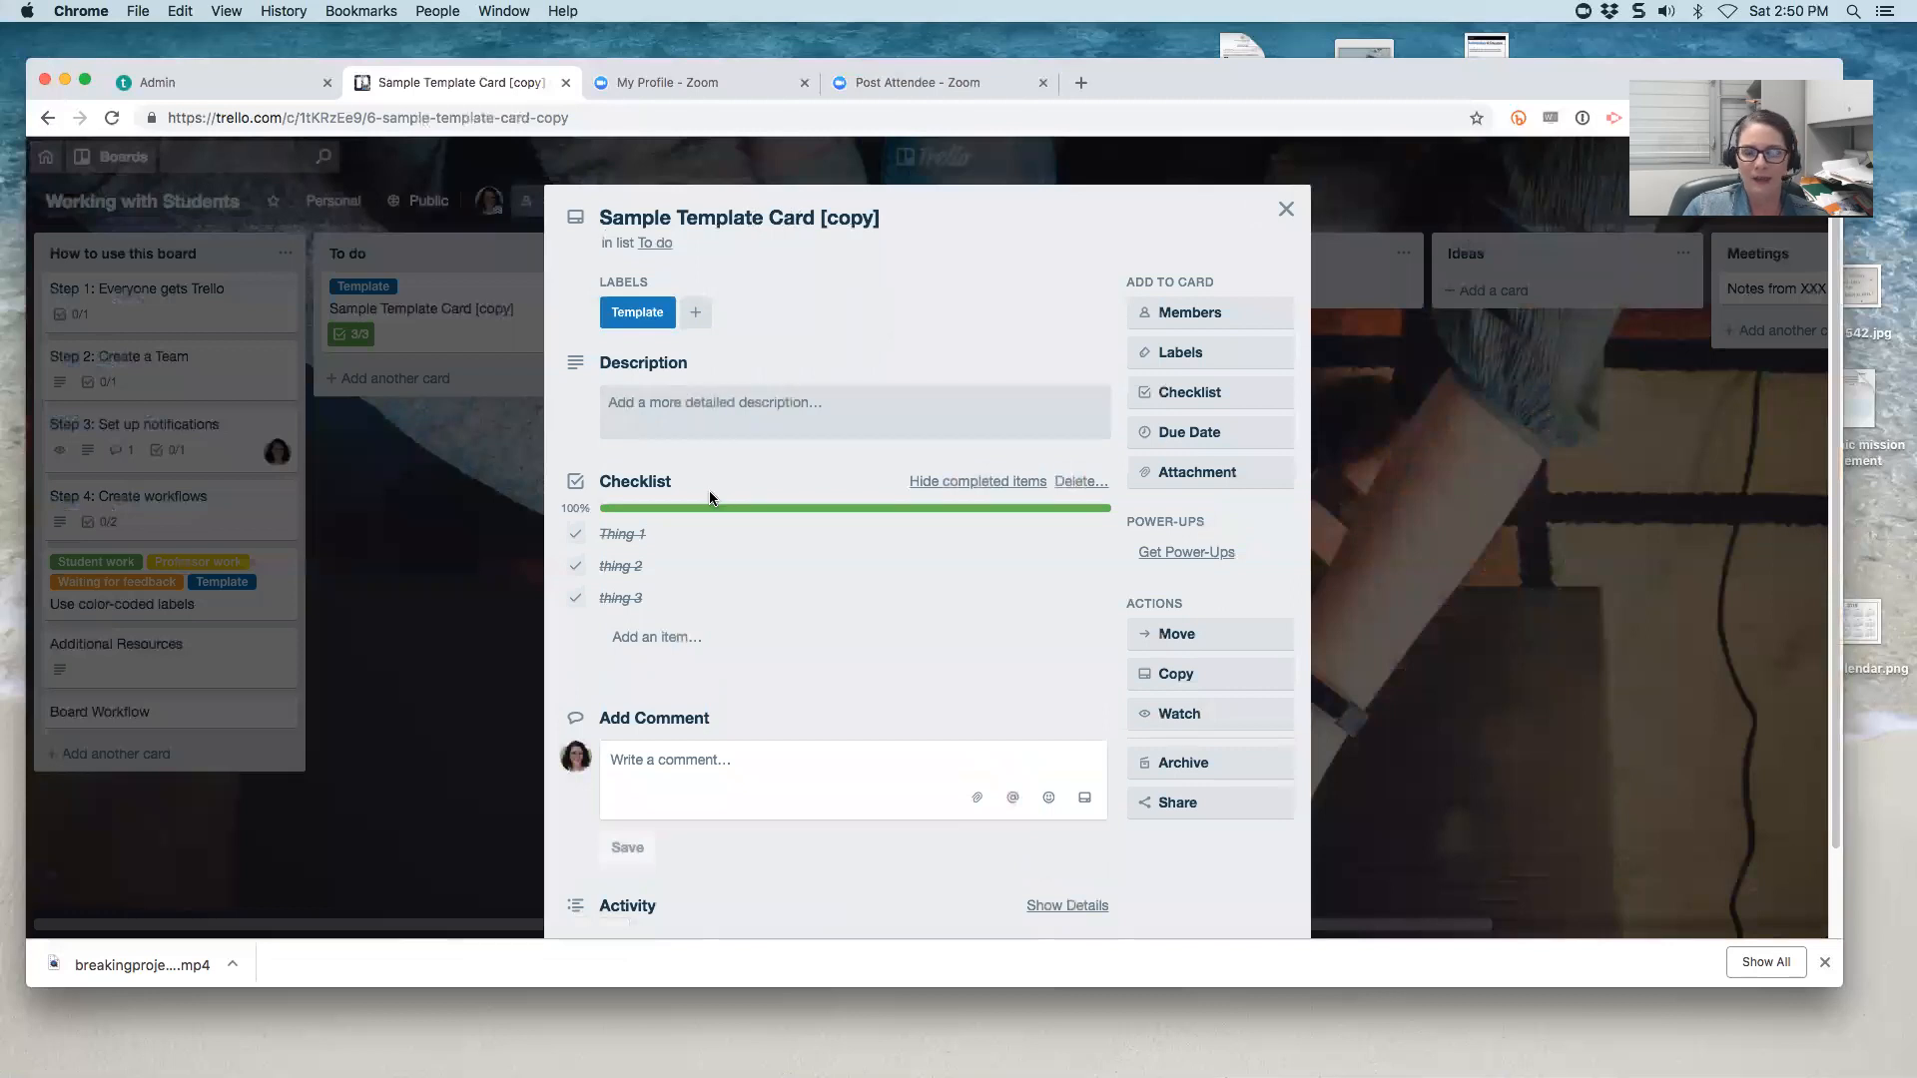
{"action": "left_click", "coordinate": [576, 534]}
{"action": "left_click", "coordinate": [576, 567]}
{"action": "left_click", "coordinate": [576, 598]}
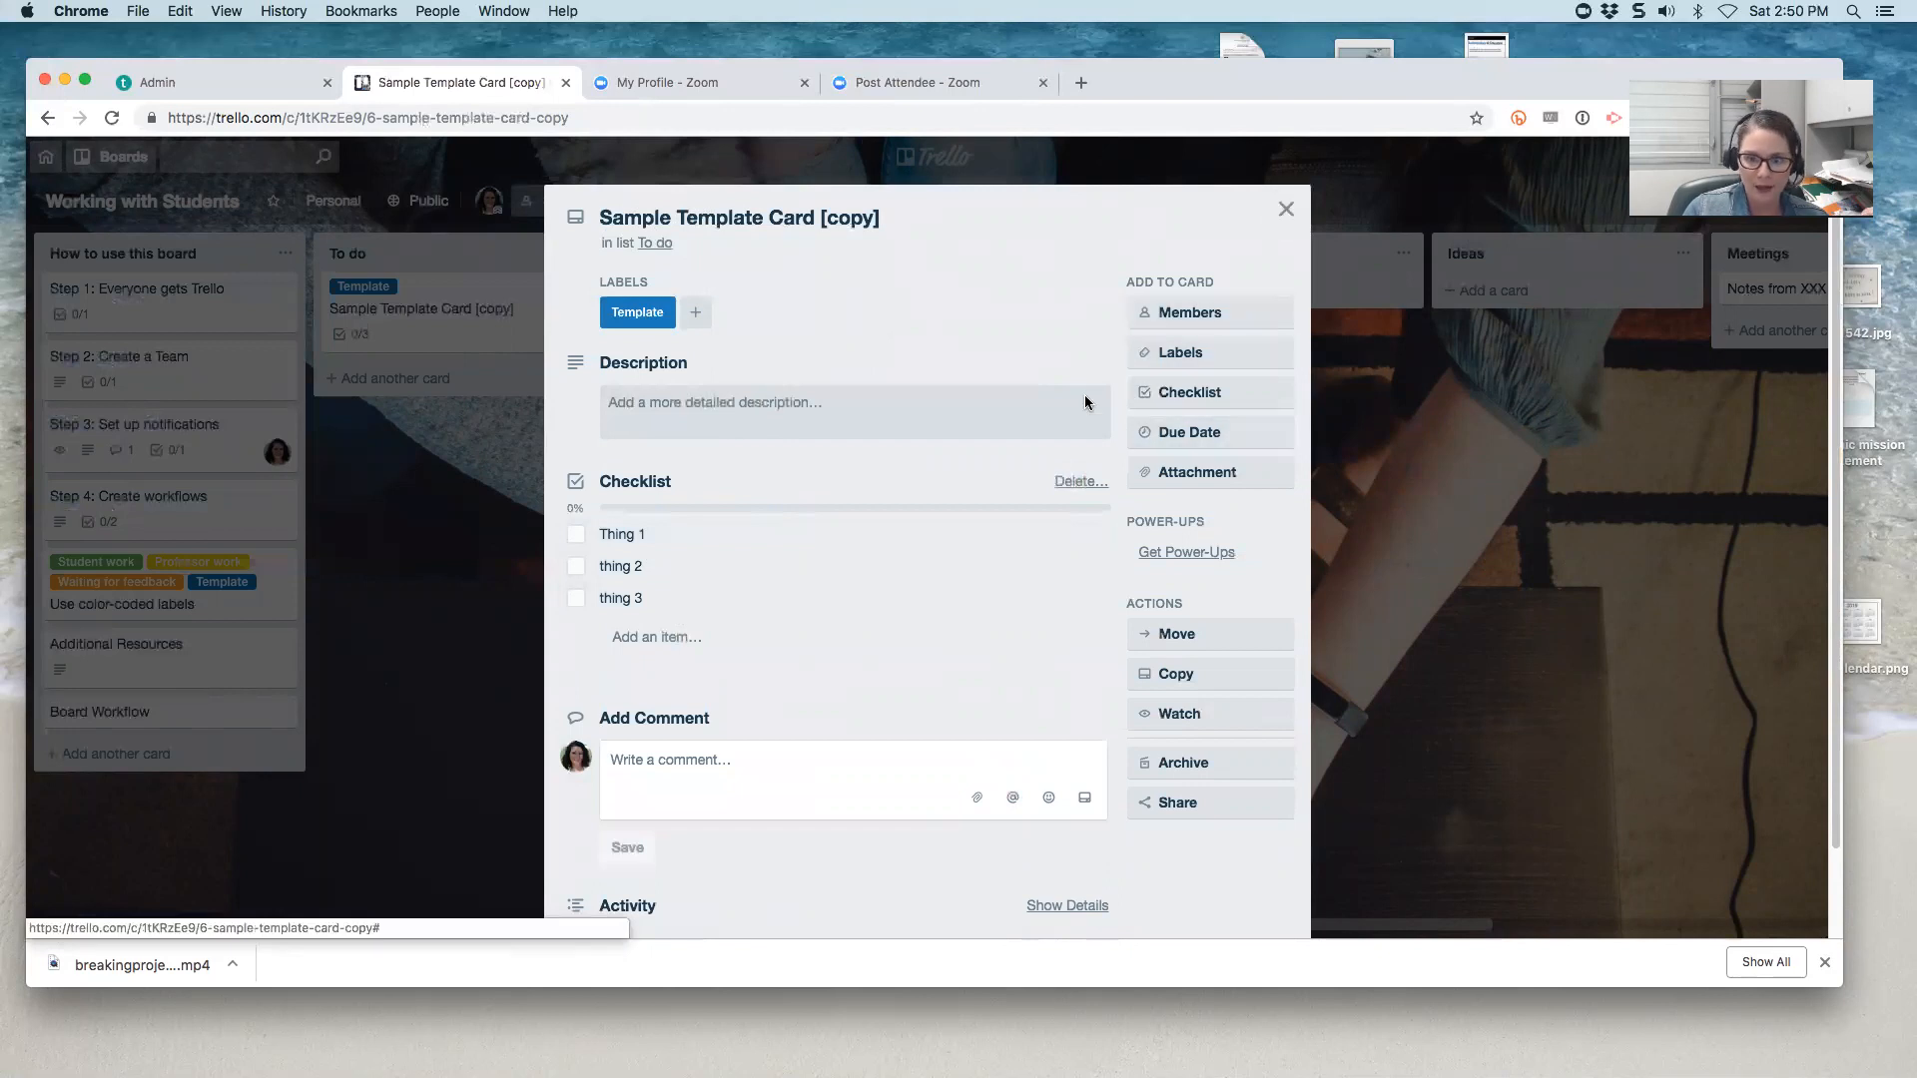
- Copy "Sample Template Card [copy]" to position 1 of the To do list, keeping its title, checklist and label
{"action": "left_click", "coordinate": [1186, 674]}
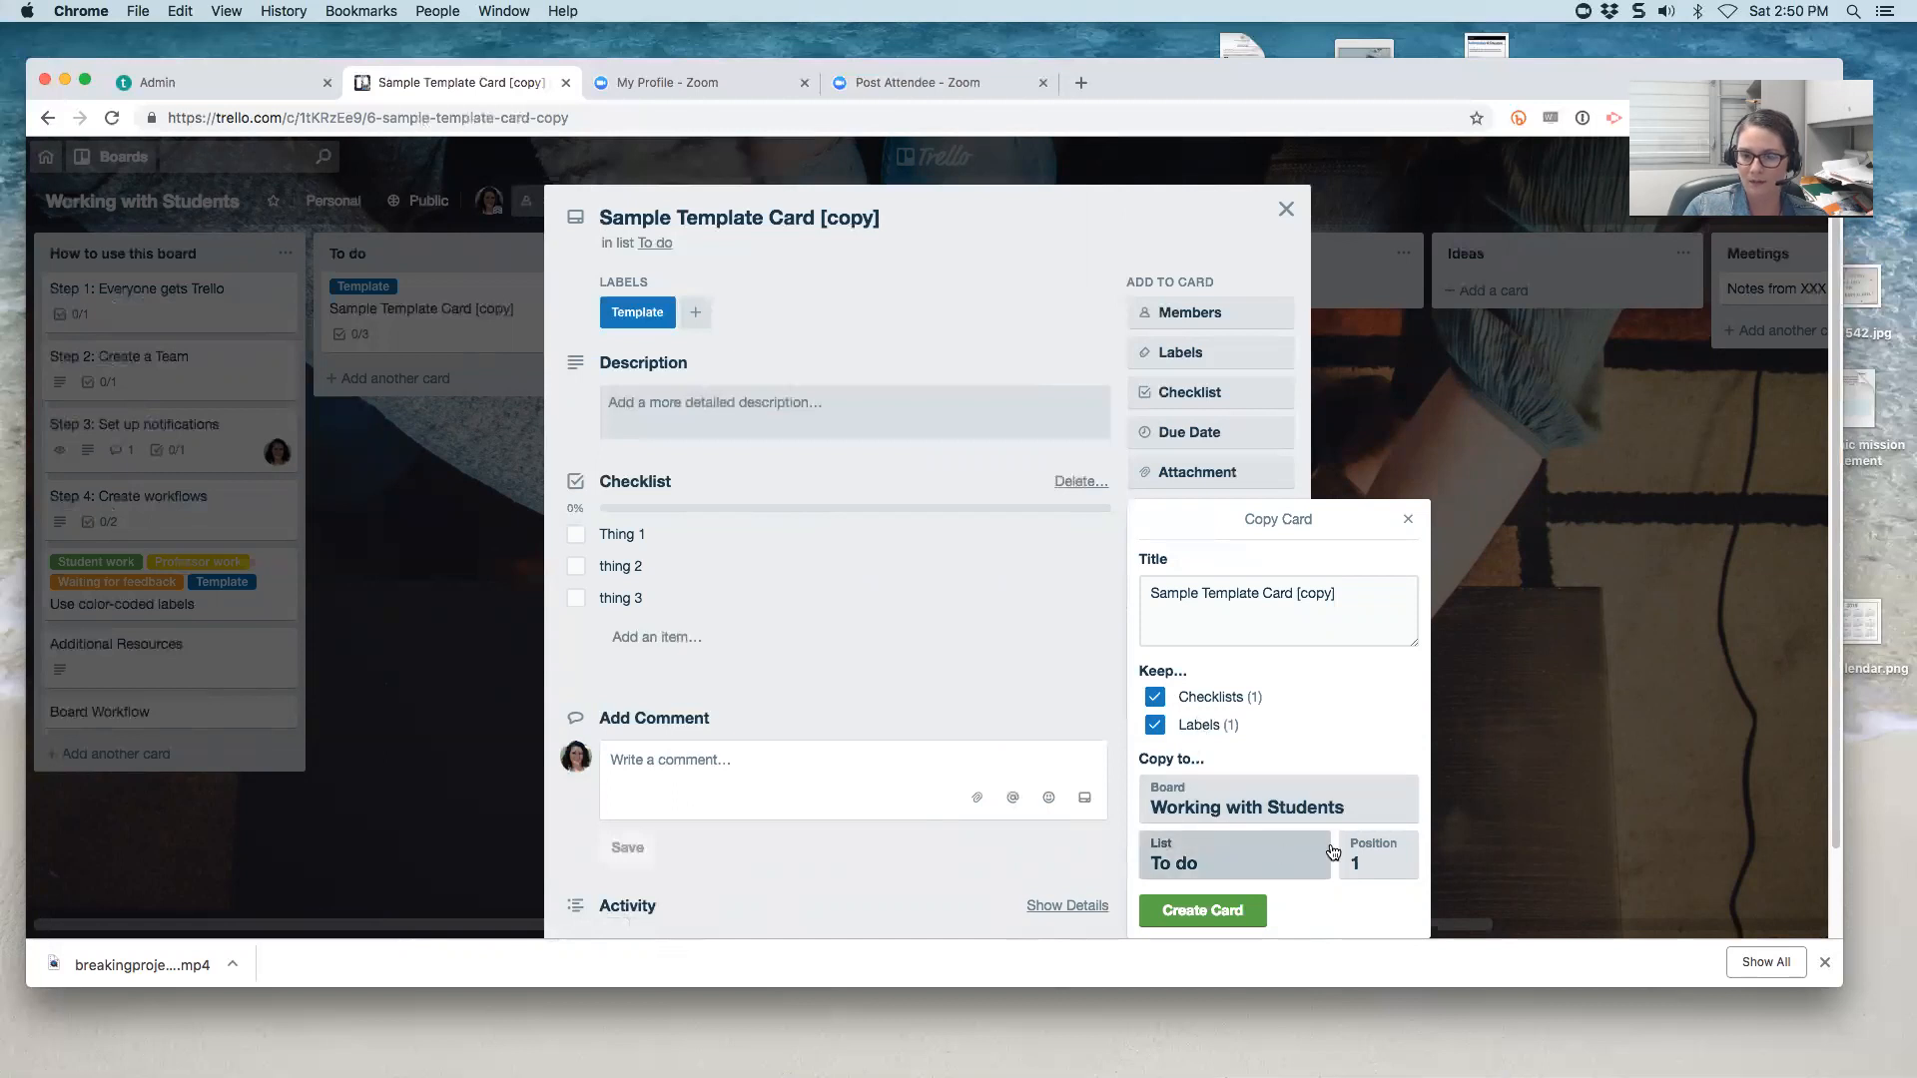
{"action": "left_click", "coordinate": [1203, 915]}
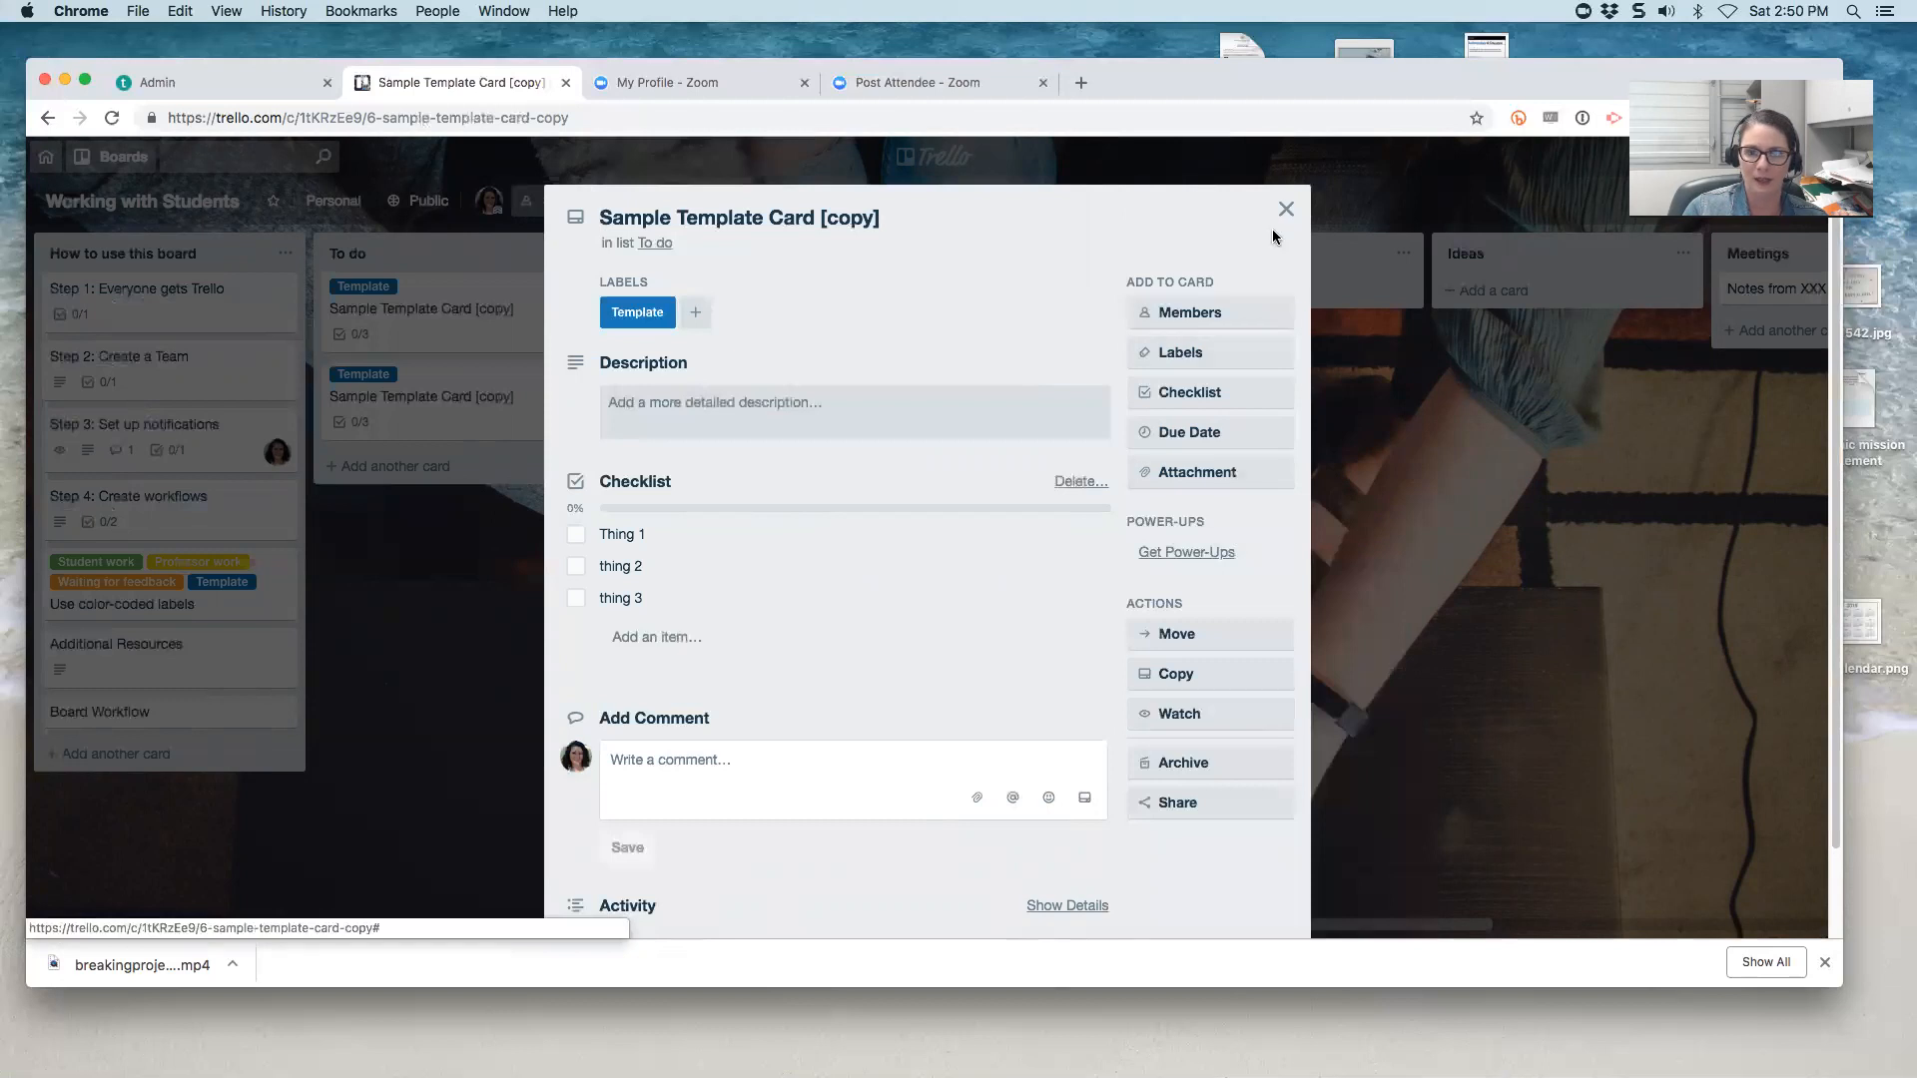
{"action": "left_click", "coordinate": [1285, 209]}
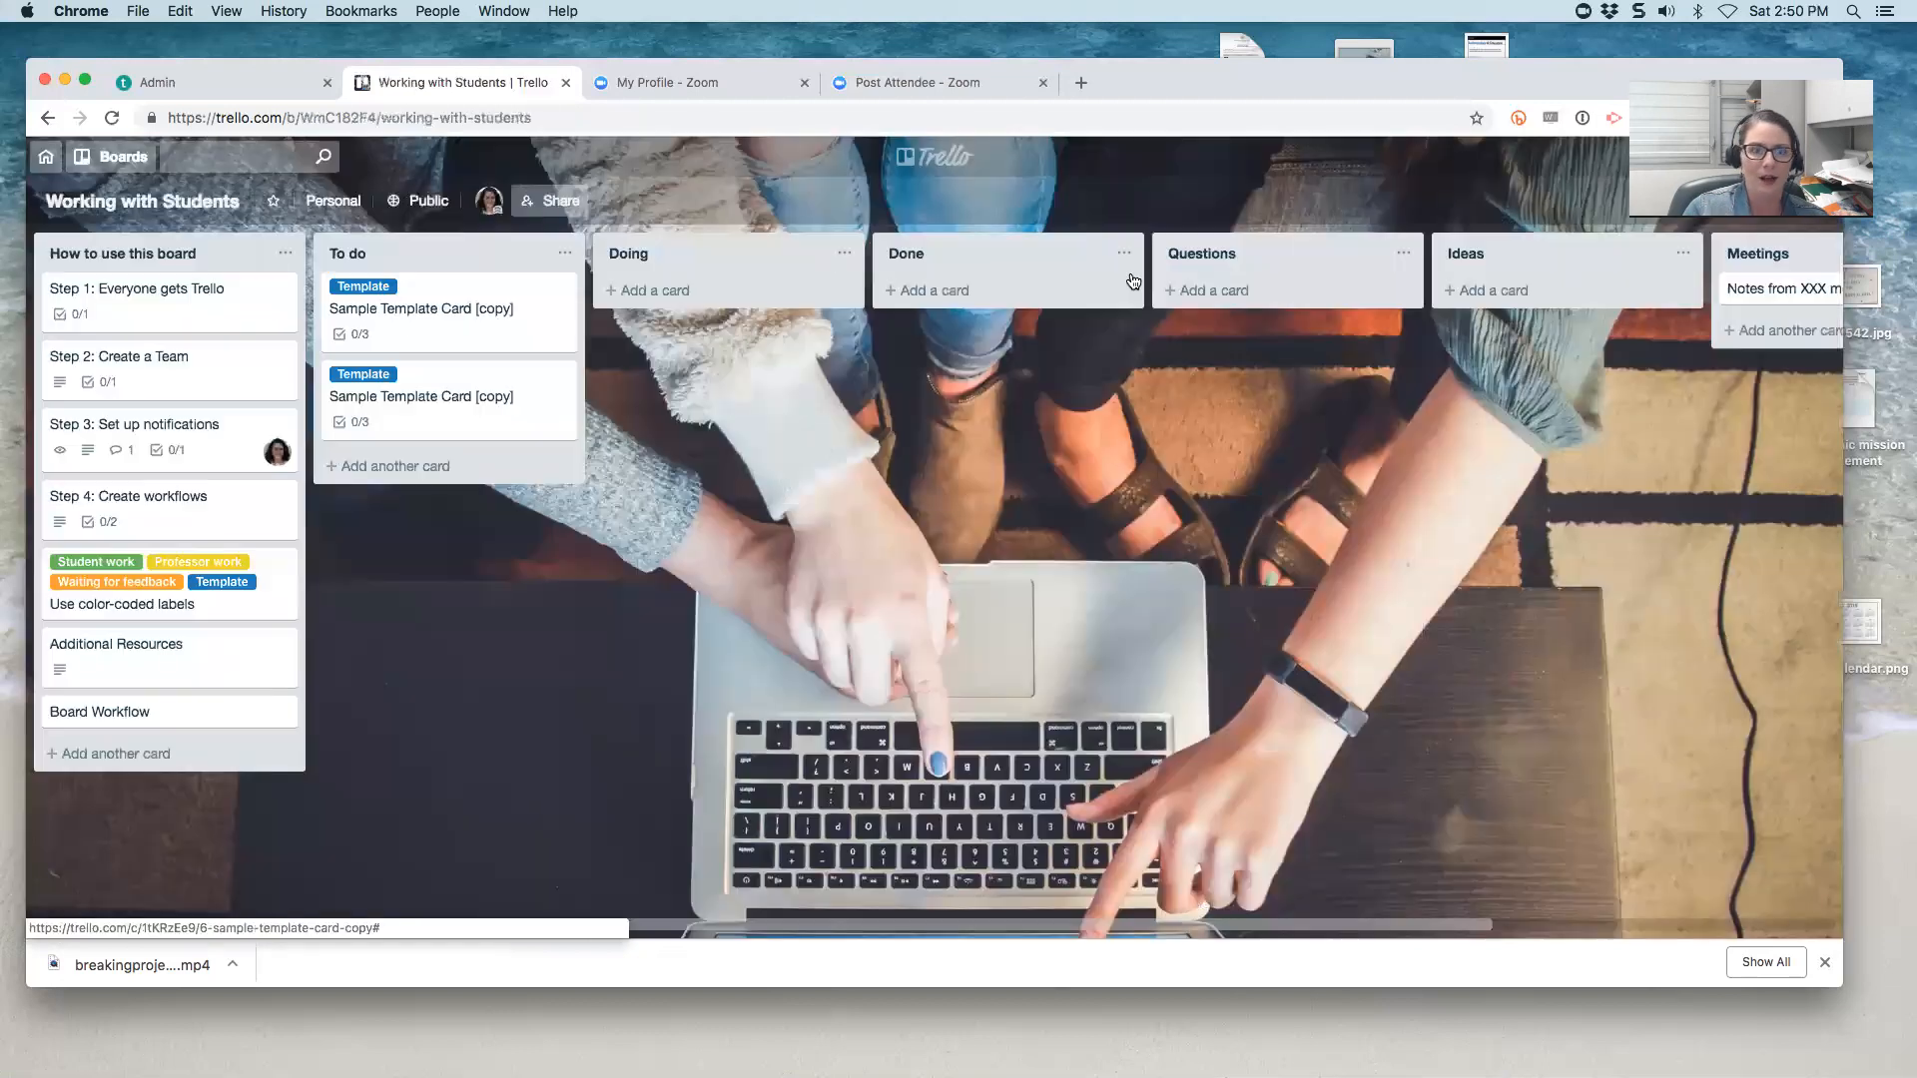
- Rename the second "Sample Template Card [copy]" in the To do list as "Interview analysis for #5"
{"action": "left_click", "coordinate": [453, 405]}
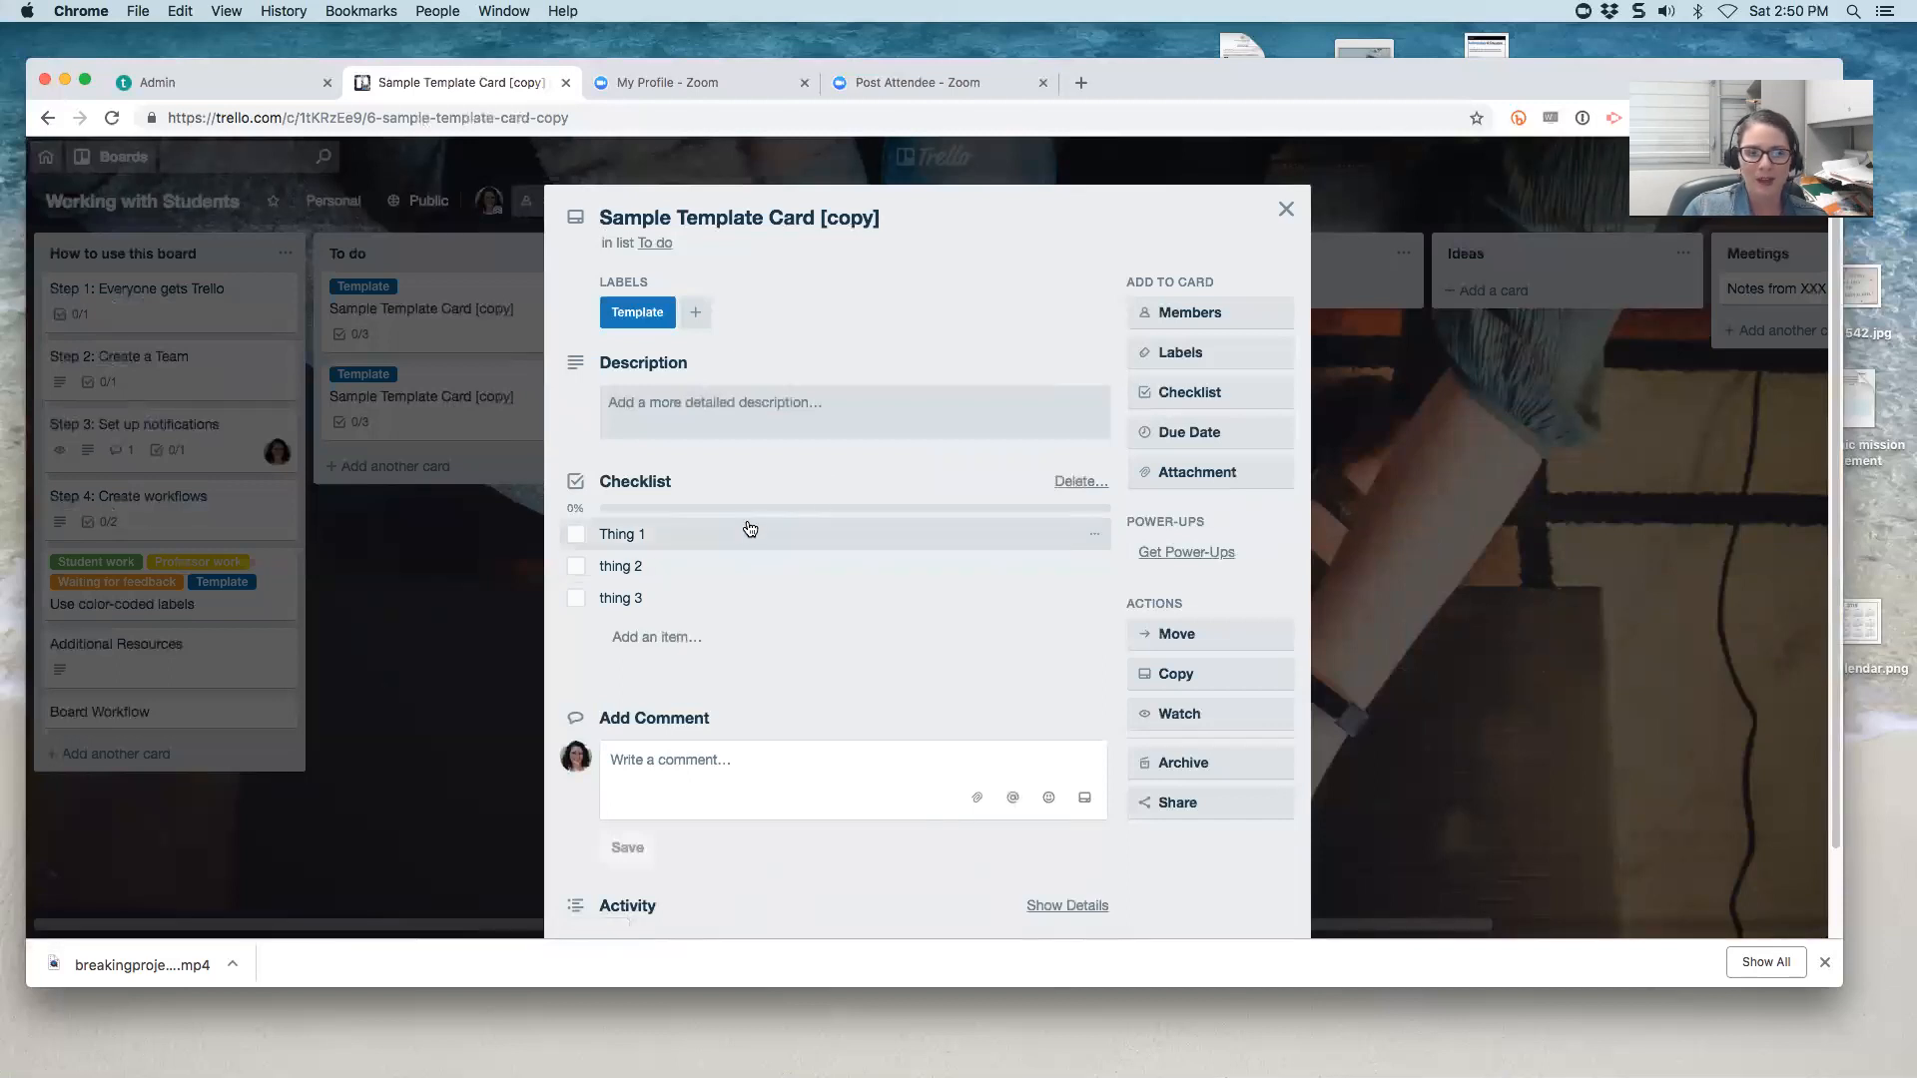
{"action": "left_click", "coordinate": [862, 219]}
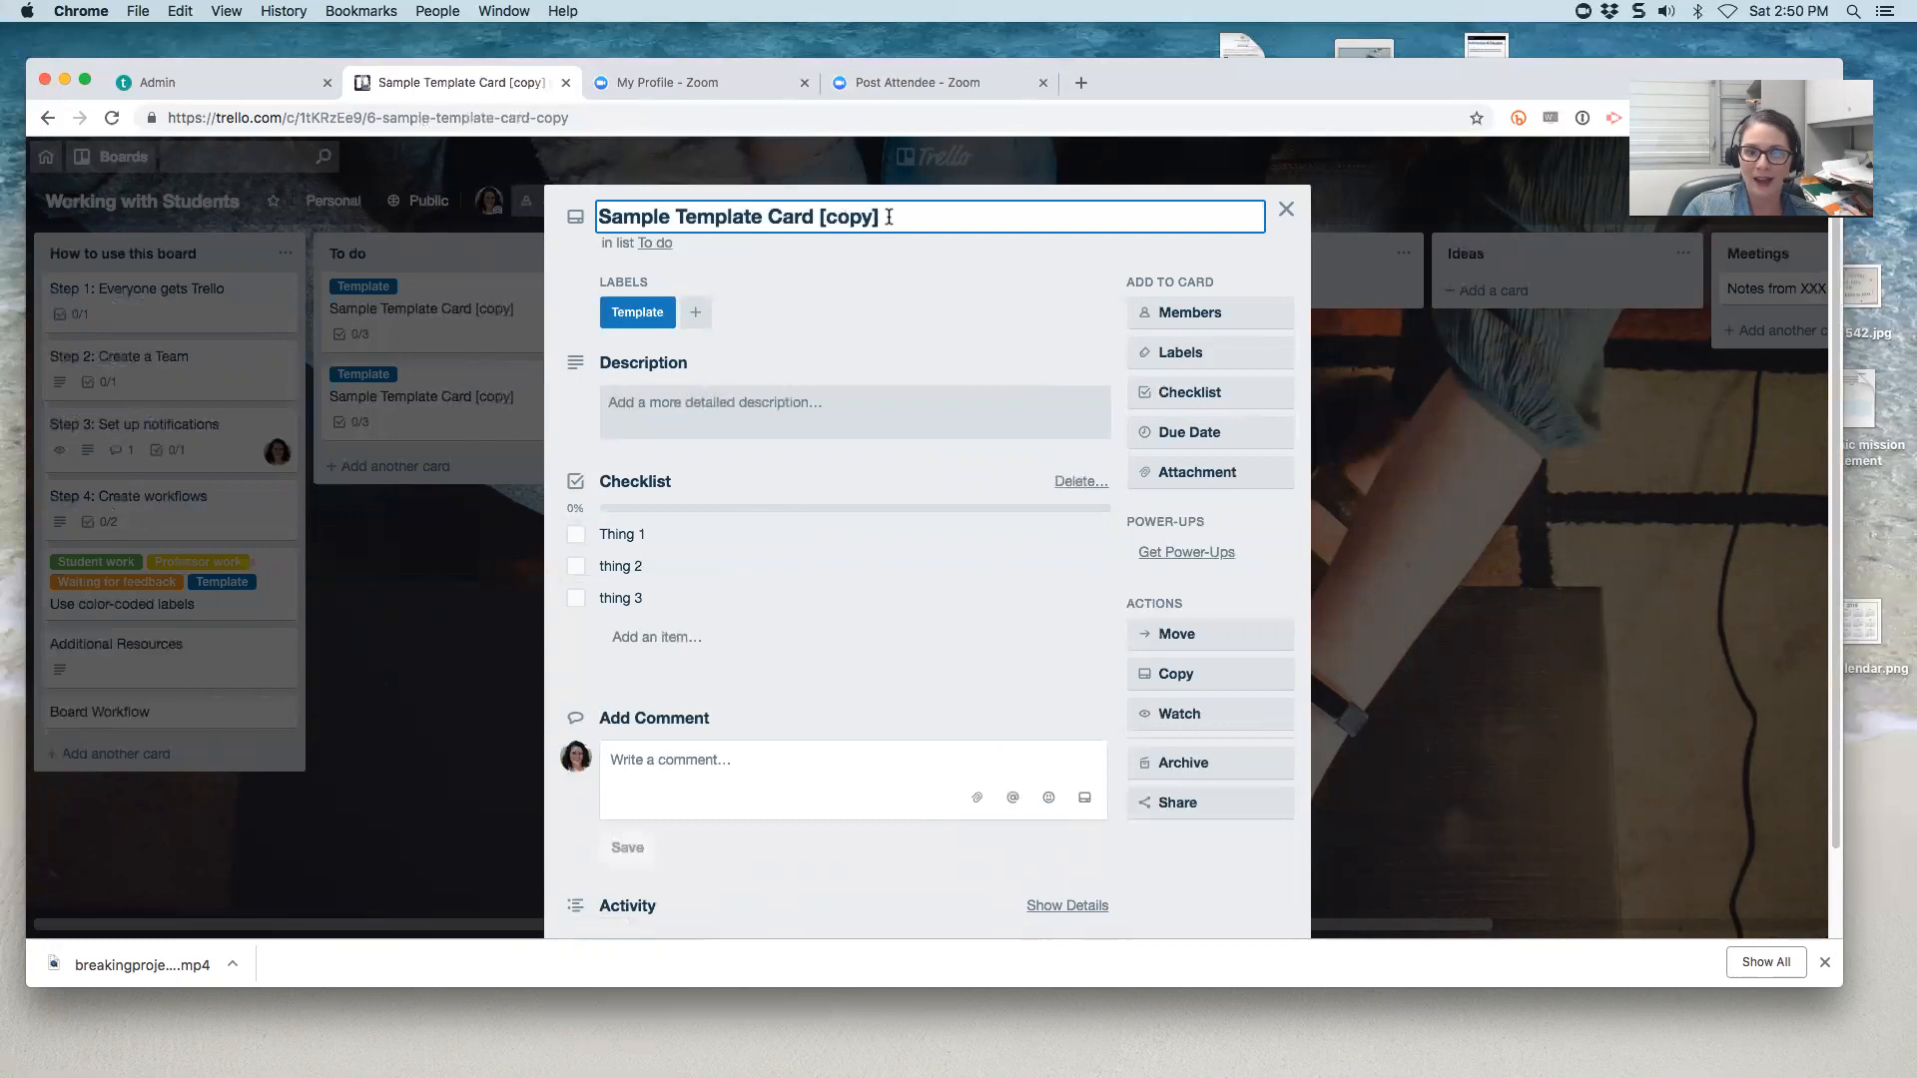
{"action": "left_click_drag", "start_coordinate": [888, 216], "coordinate": [529, 199]}
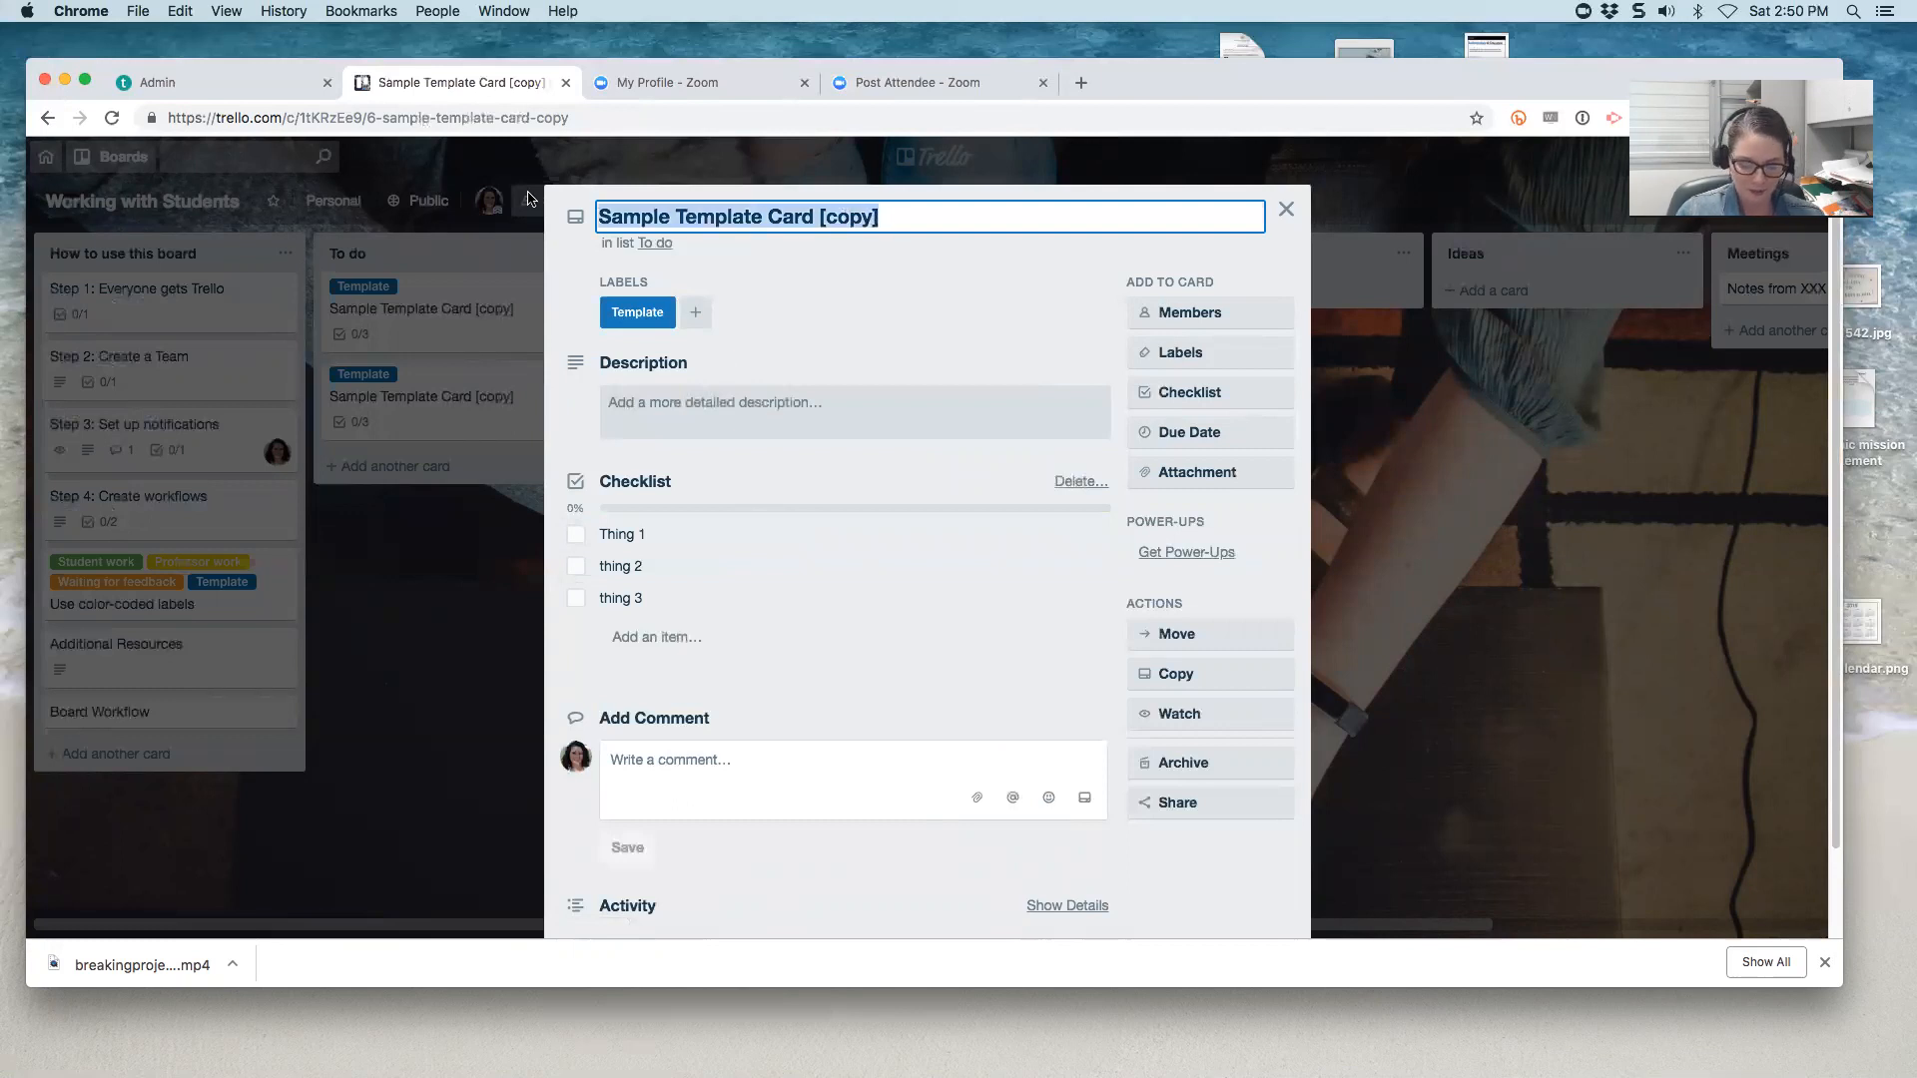
{"action": "type", "text": "Interview"}
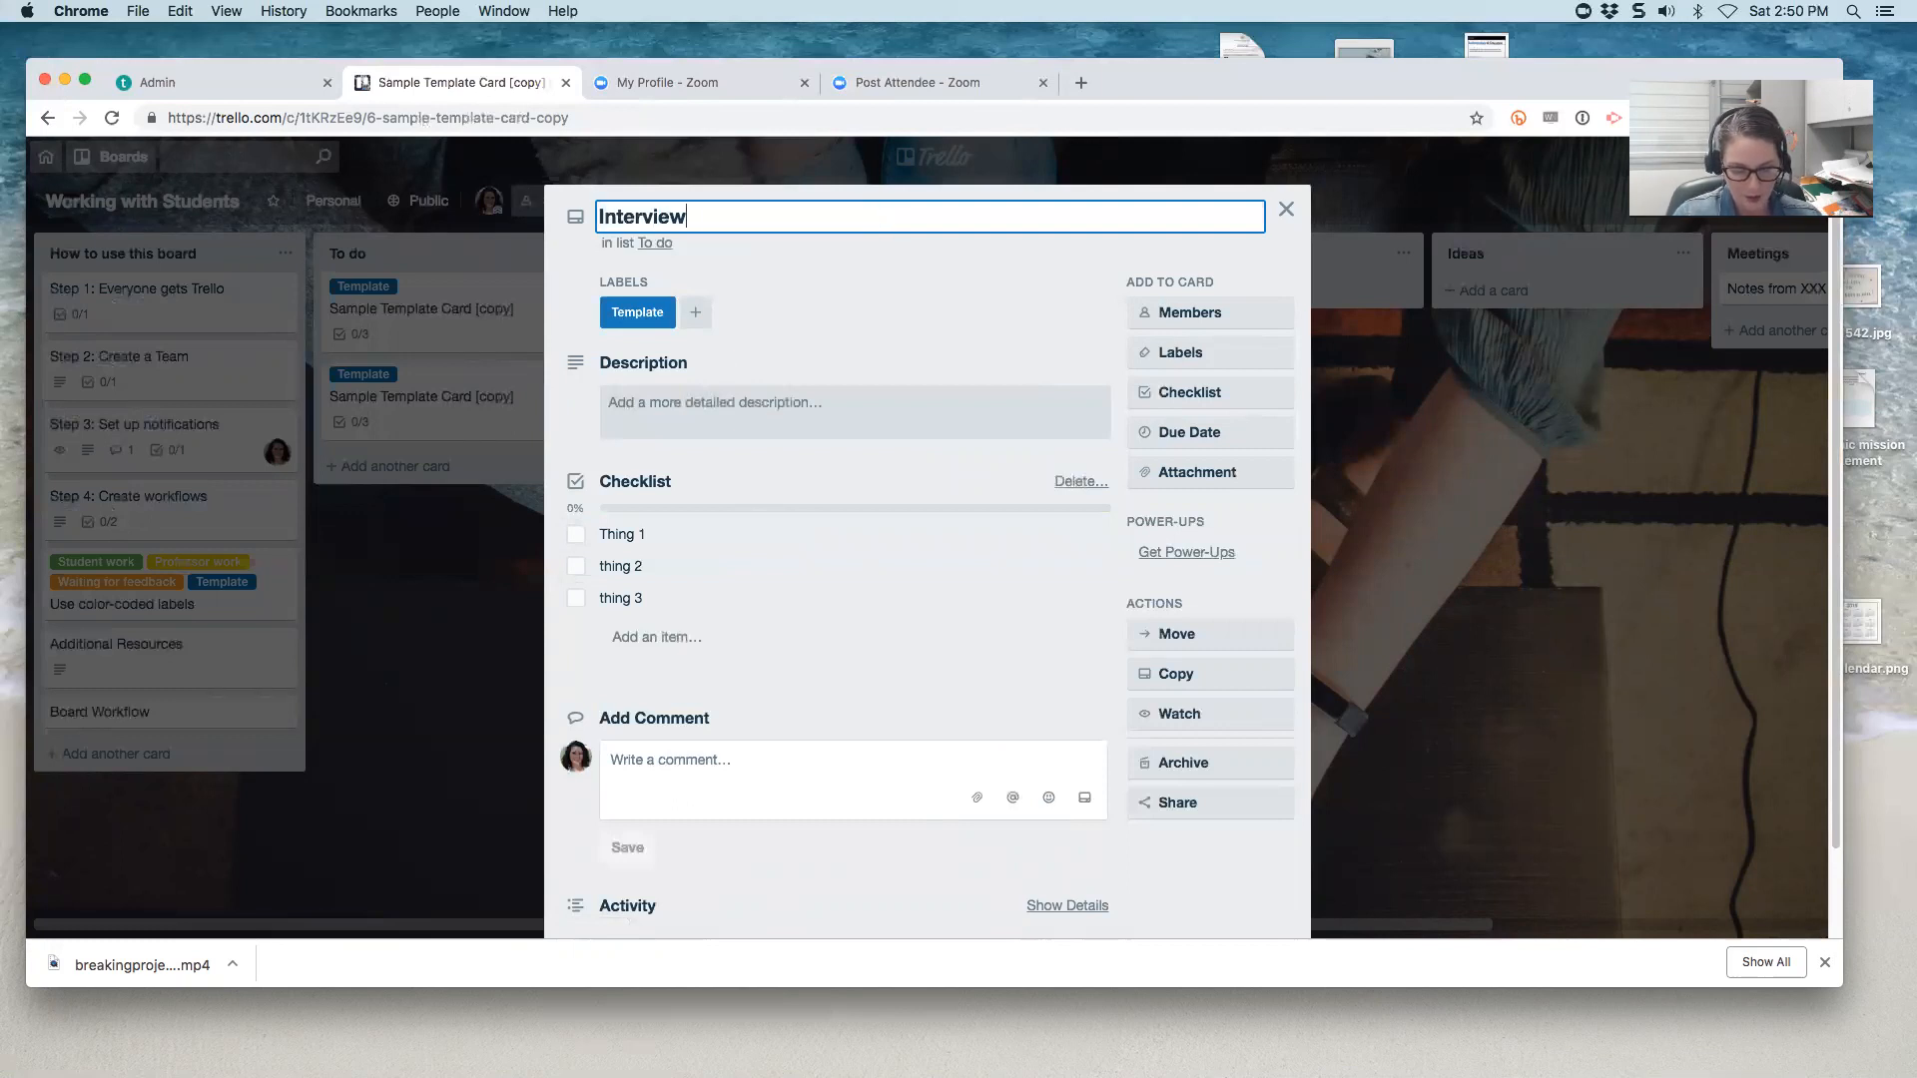
{"action": "type", "text": " analysis for #5"}
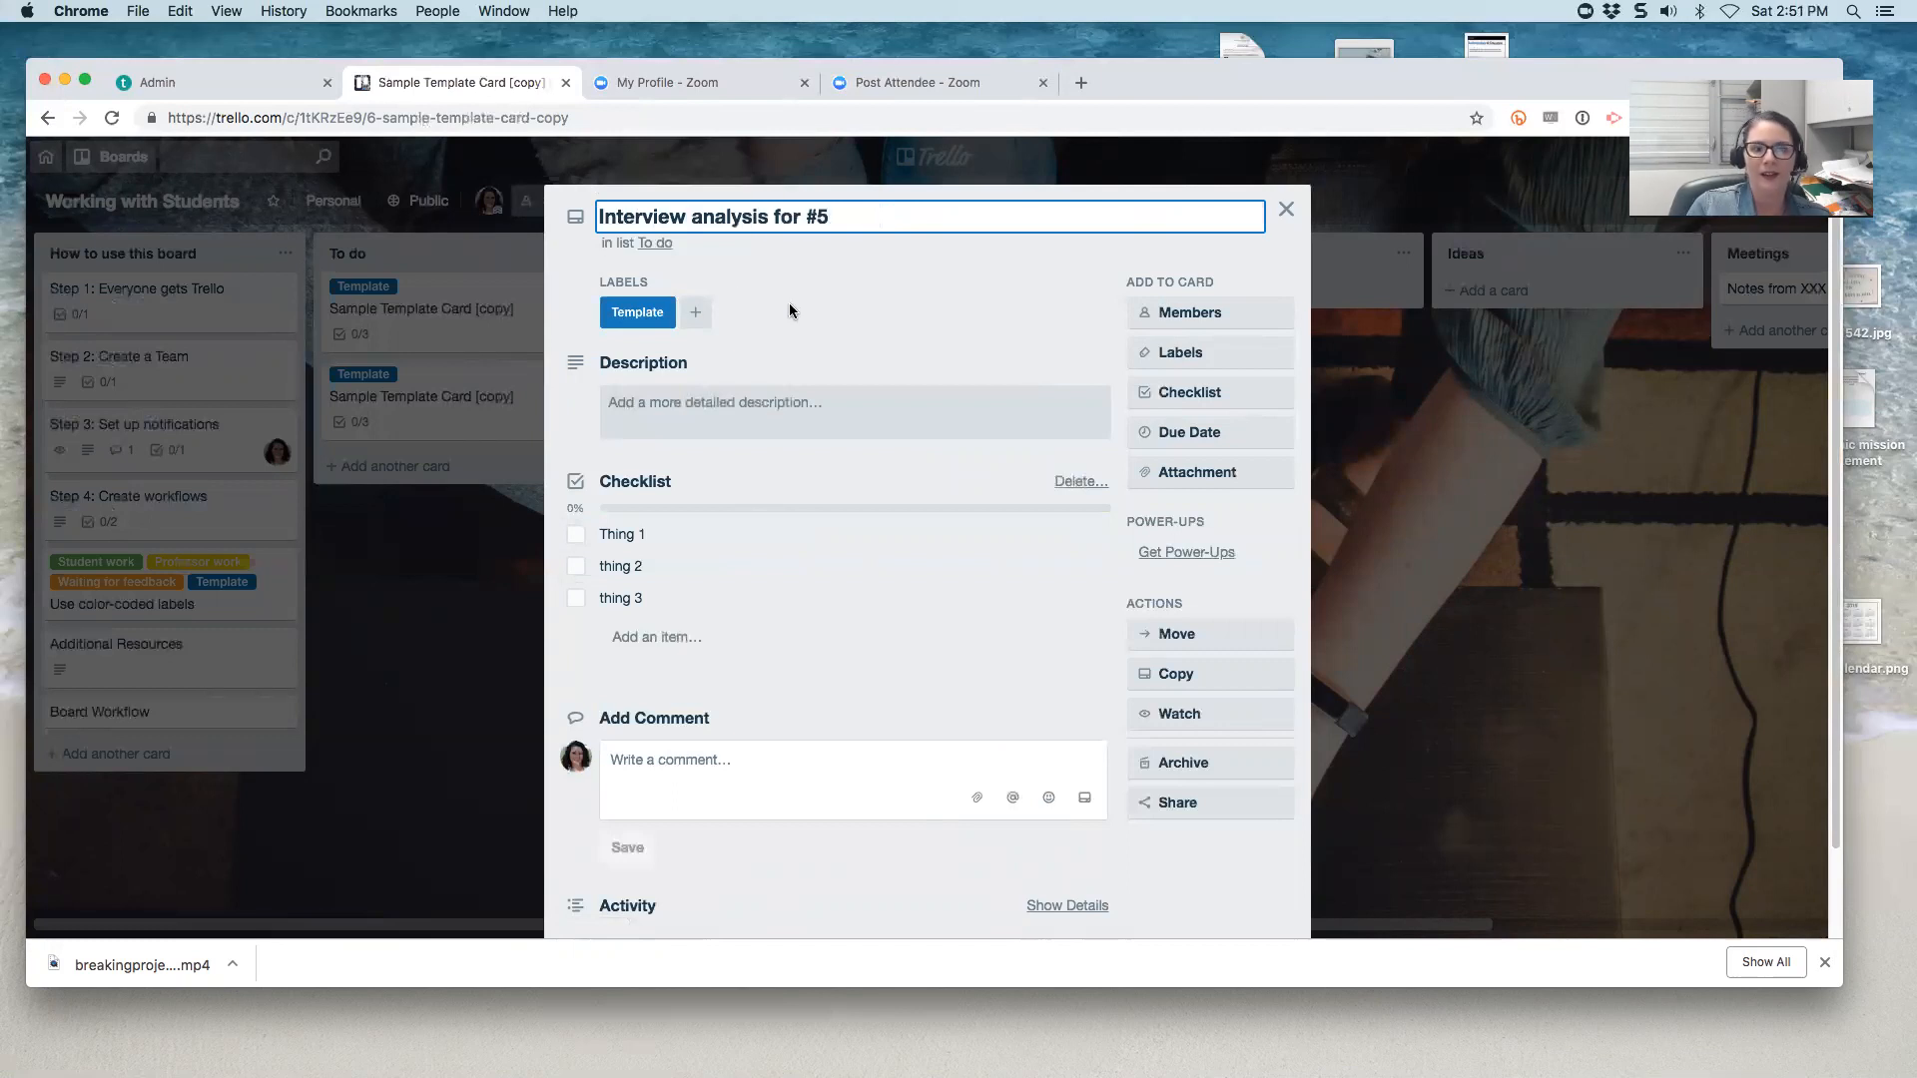
{"action": "key", "text": "Return"}
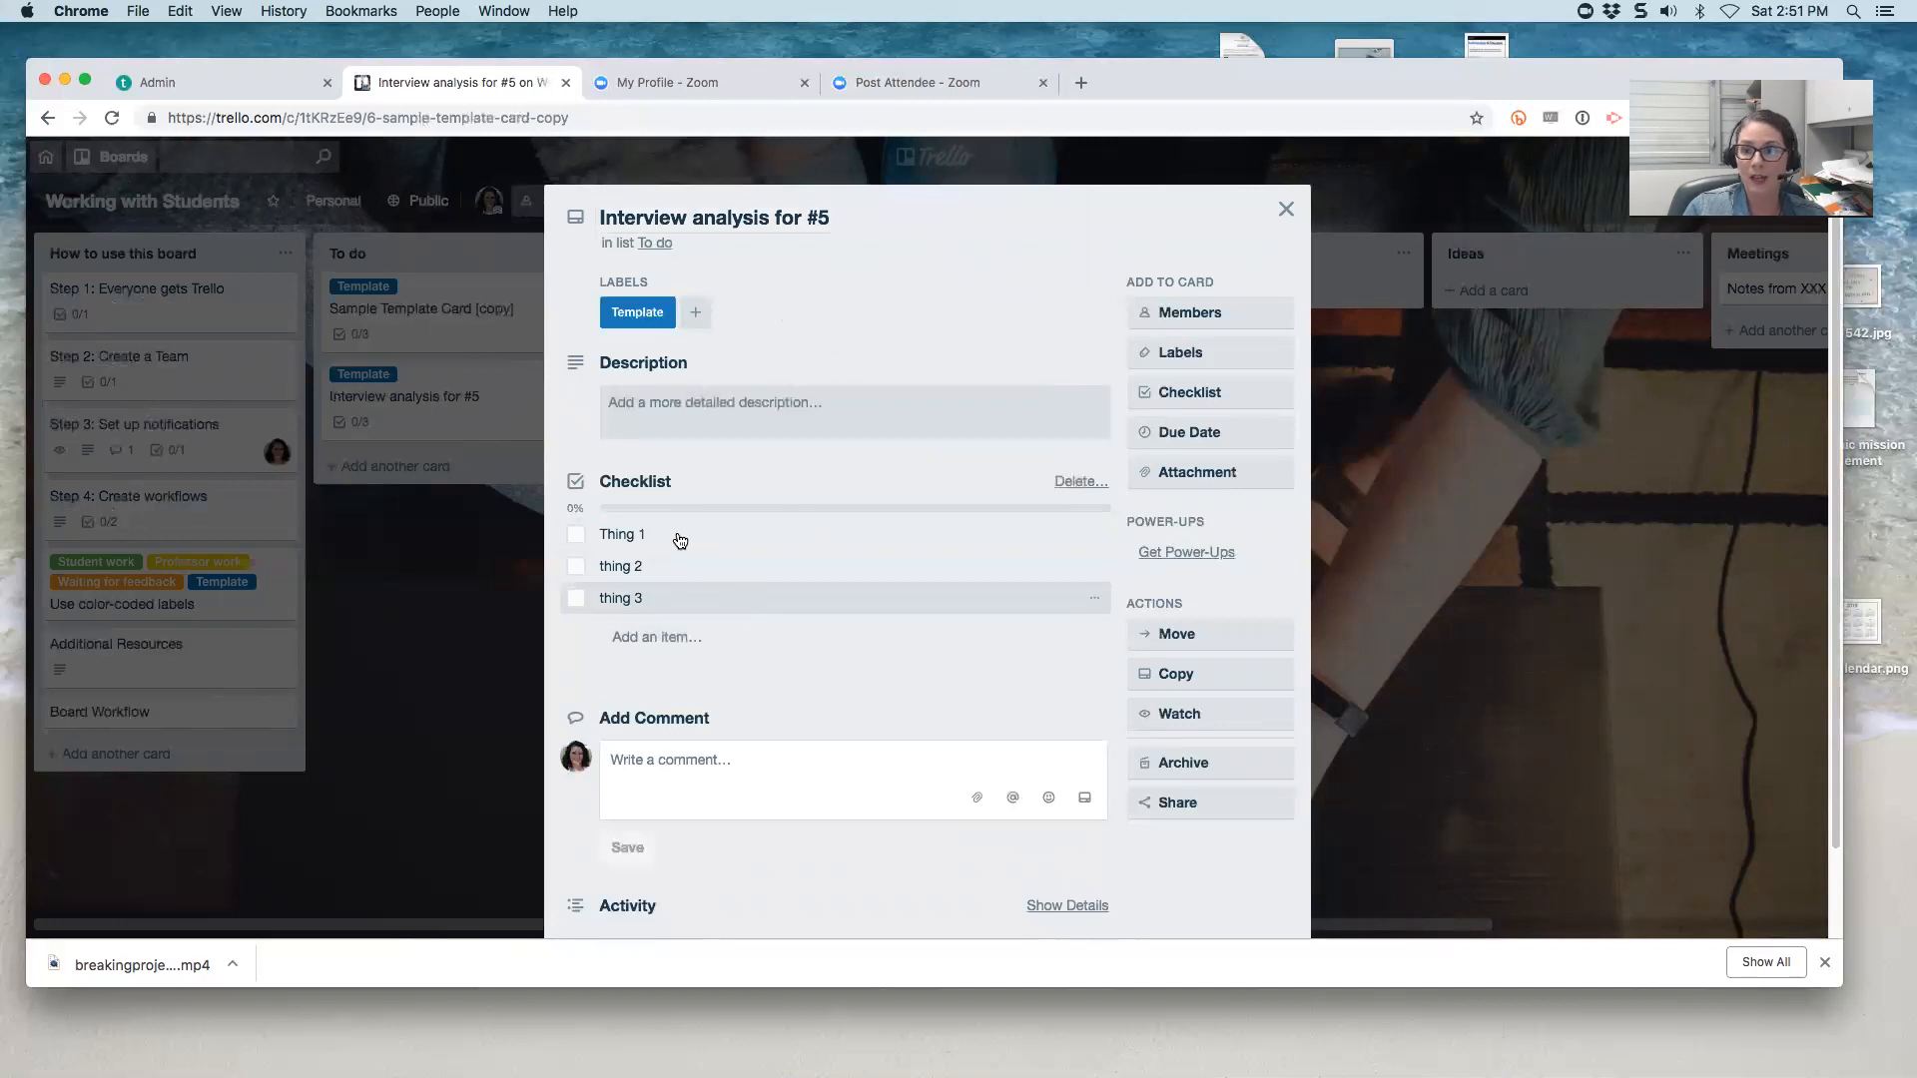
- Complete all three checklist items on the "Interview analysis for #5" card and uncheck them again
{"action": "left_click", "coordinate": [576, 537]}
{"action": "left_click", "coordinate": [576, 566]}
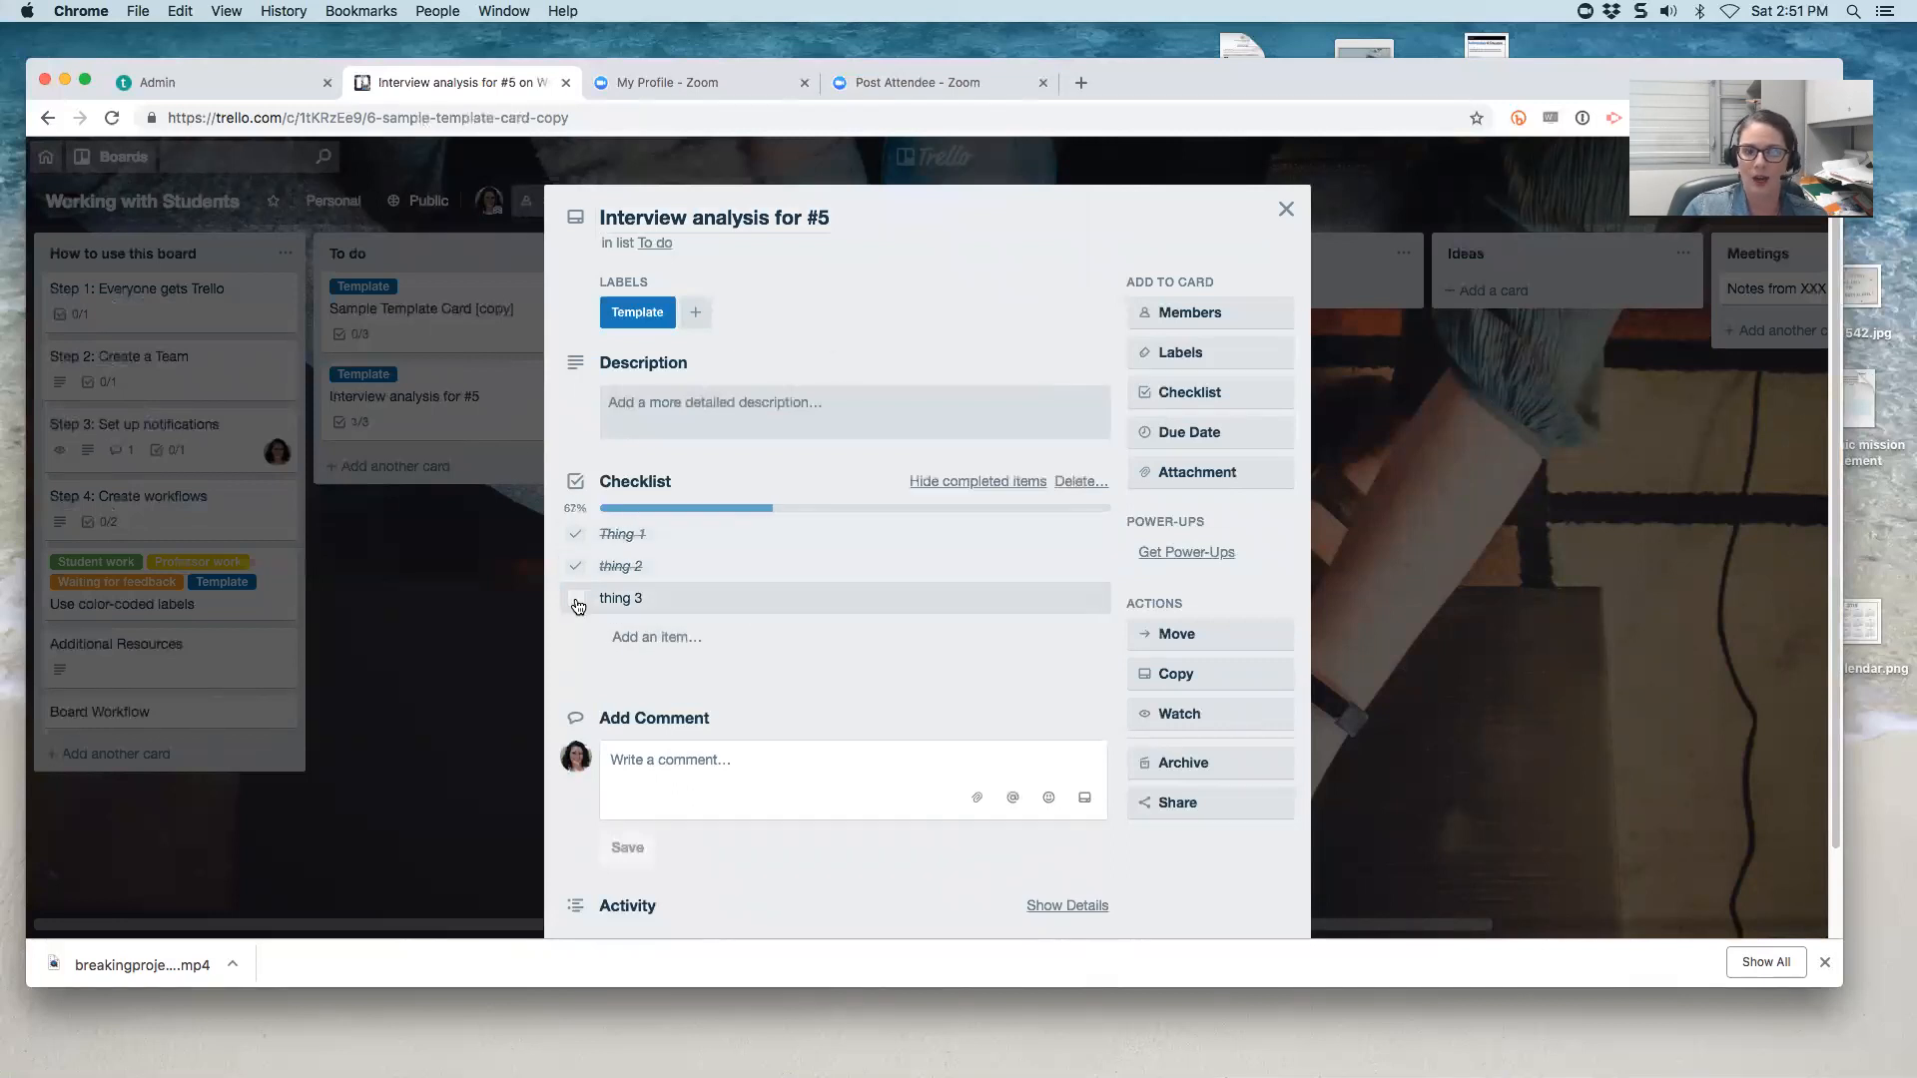
{"action": "left_click", "coordinate": [576, 598]}
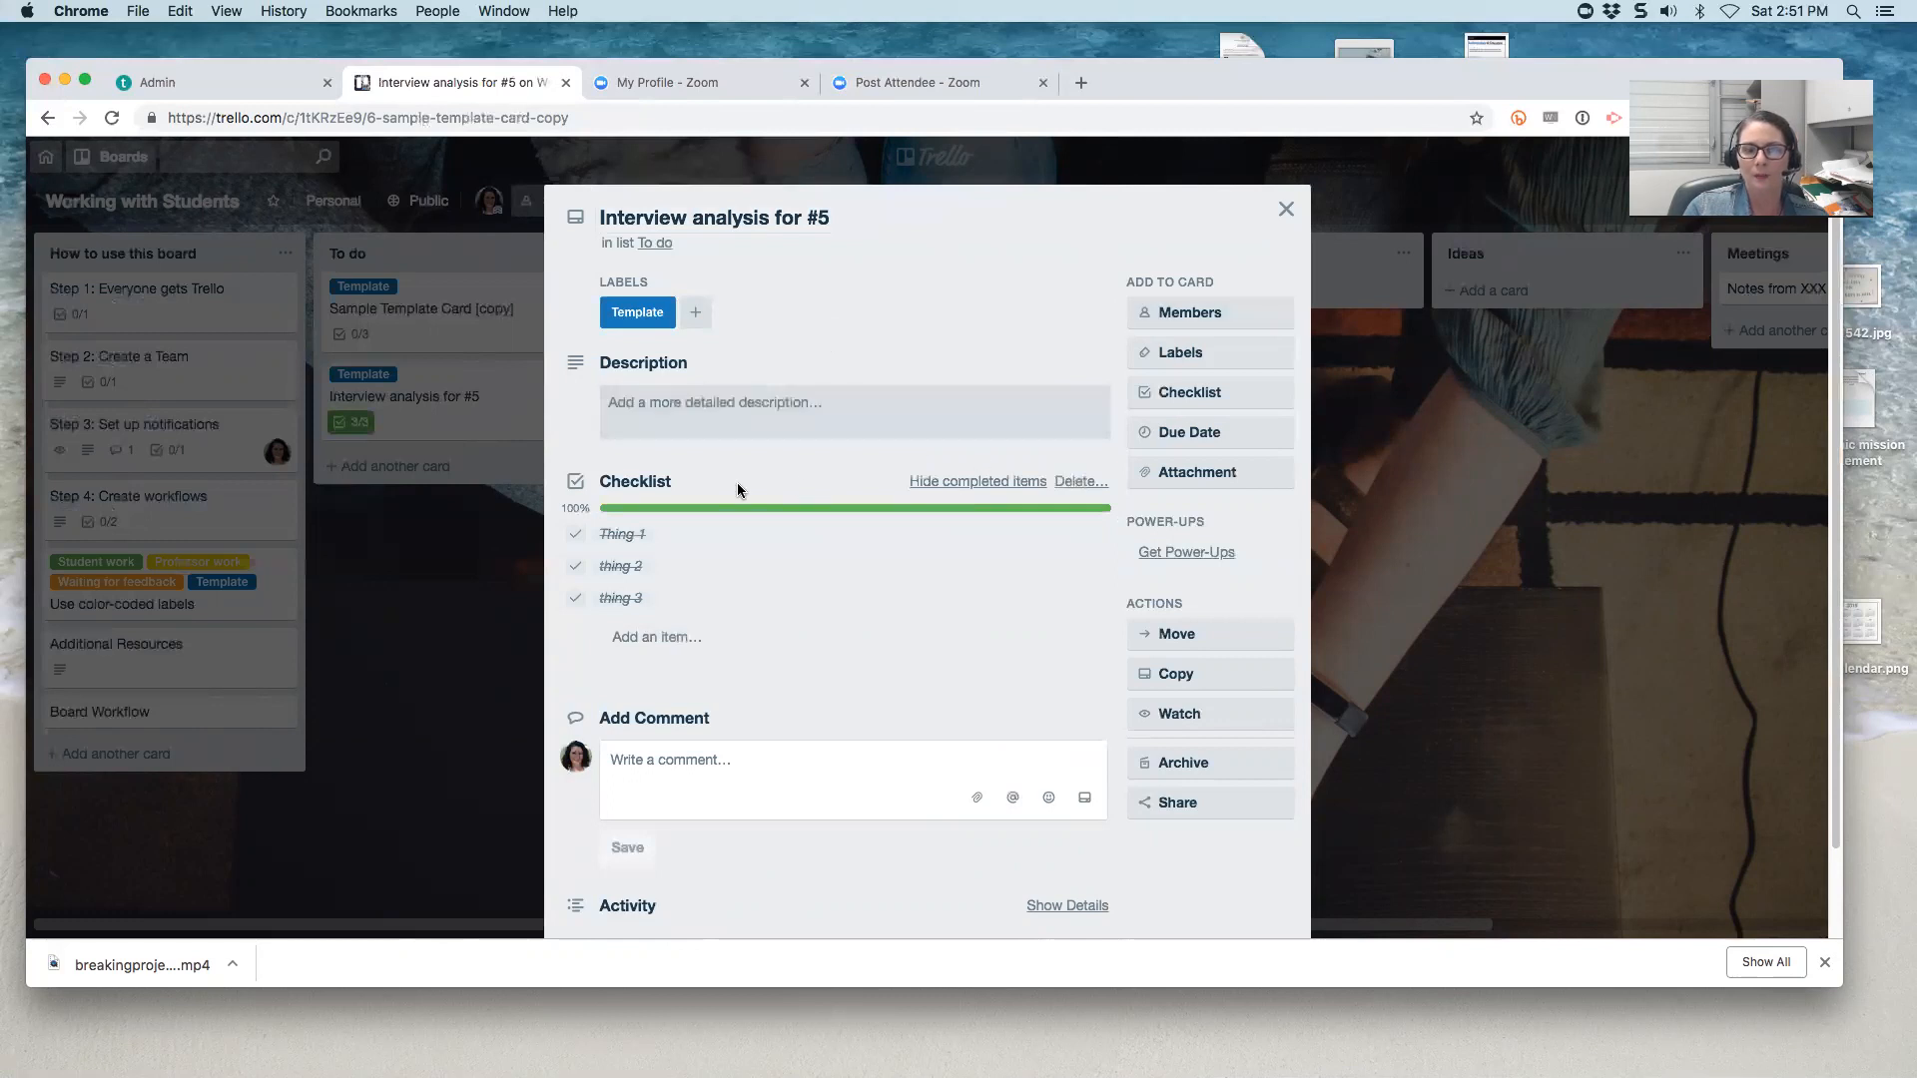
{"action": "left_click", "coordinate": [579, 534]}
{"action": "left_click", "coordinate": [576, 566]}
{"action": "left_click", "coordinate": [576, 598]}
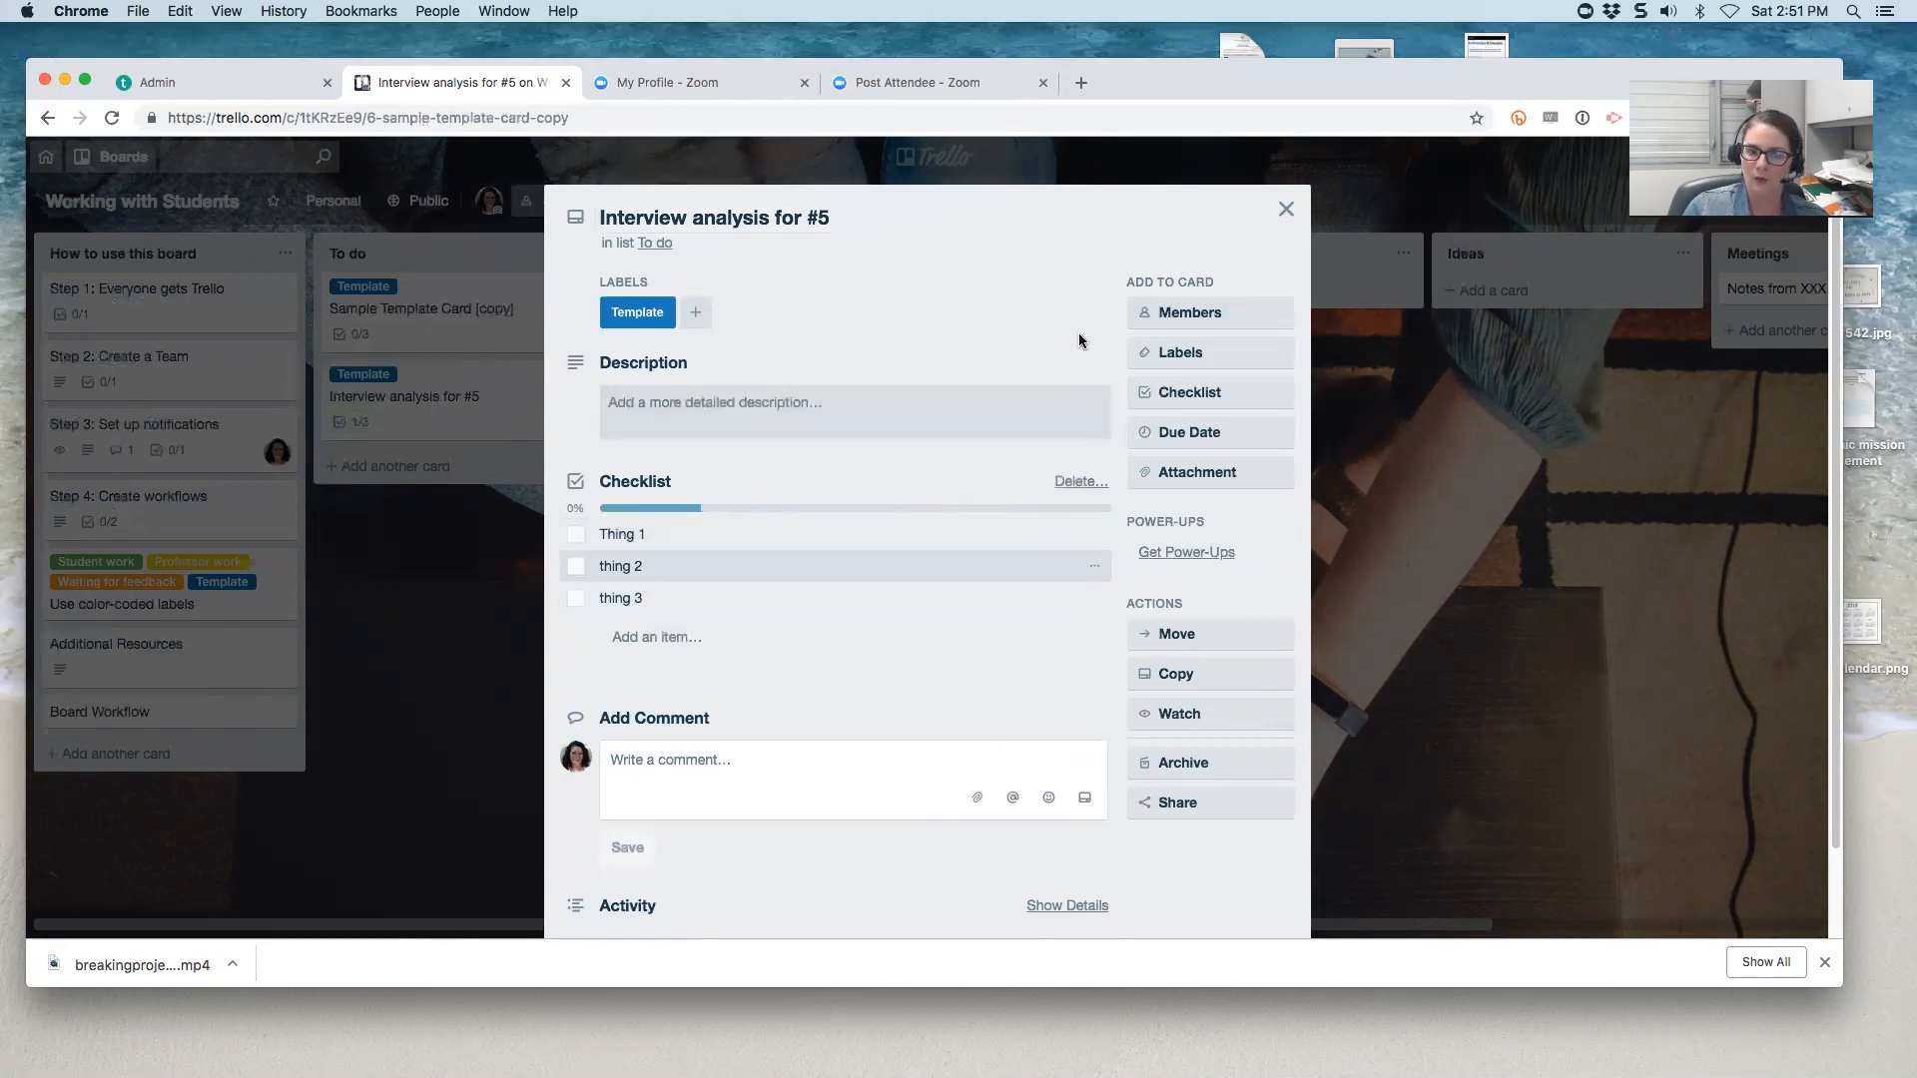
- Close the "Interview analysis for #5" card and move it to the Done list
{"action": "left_click", "coordinate": [1286, 211]}
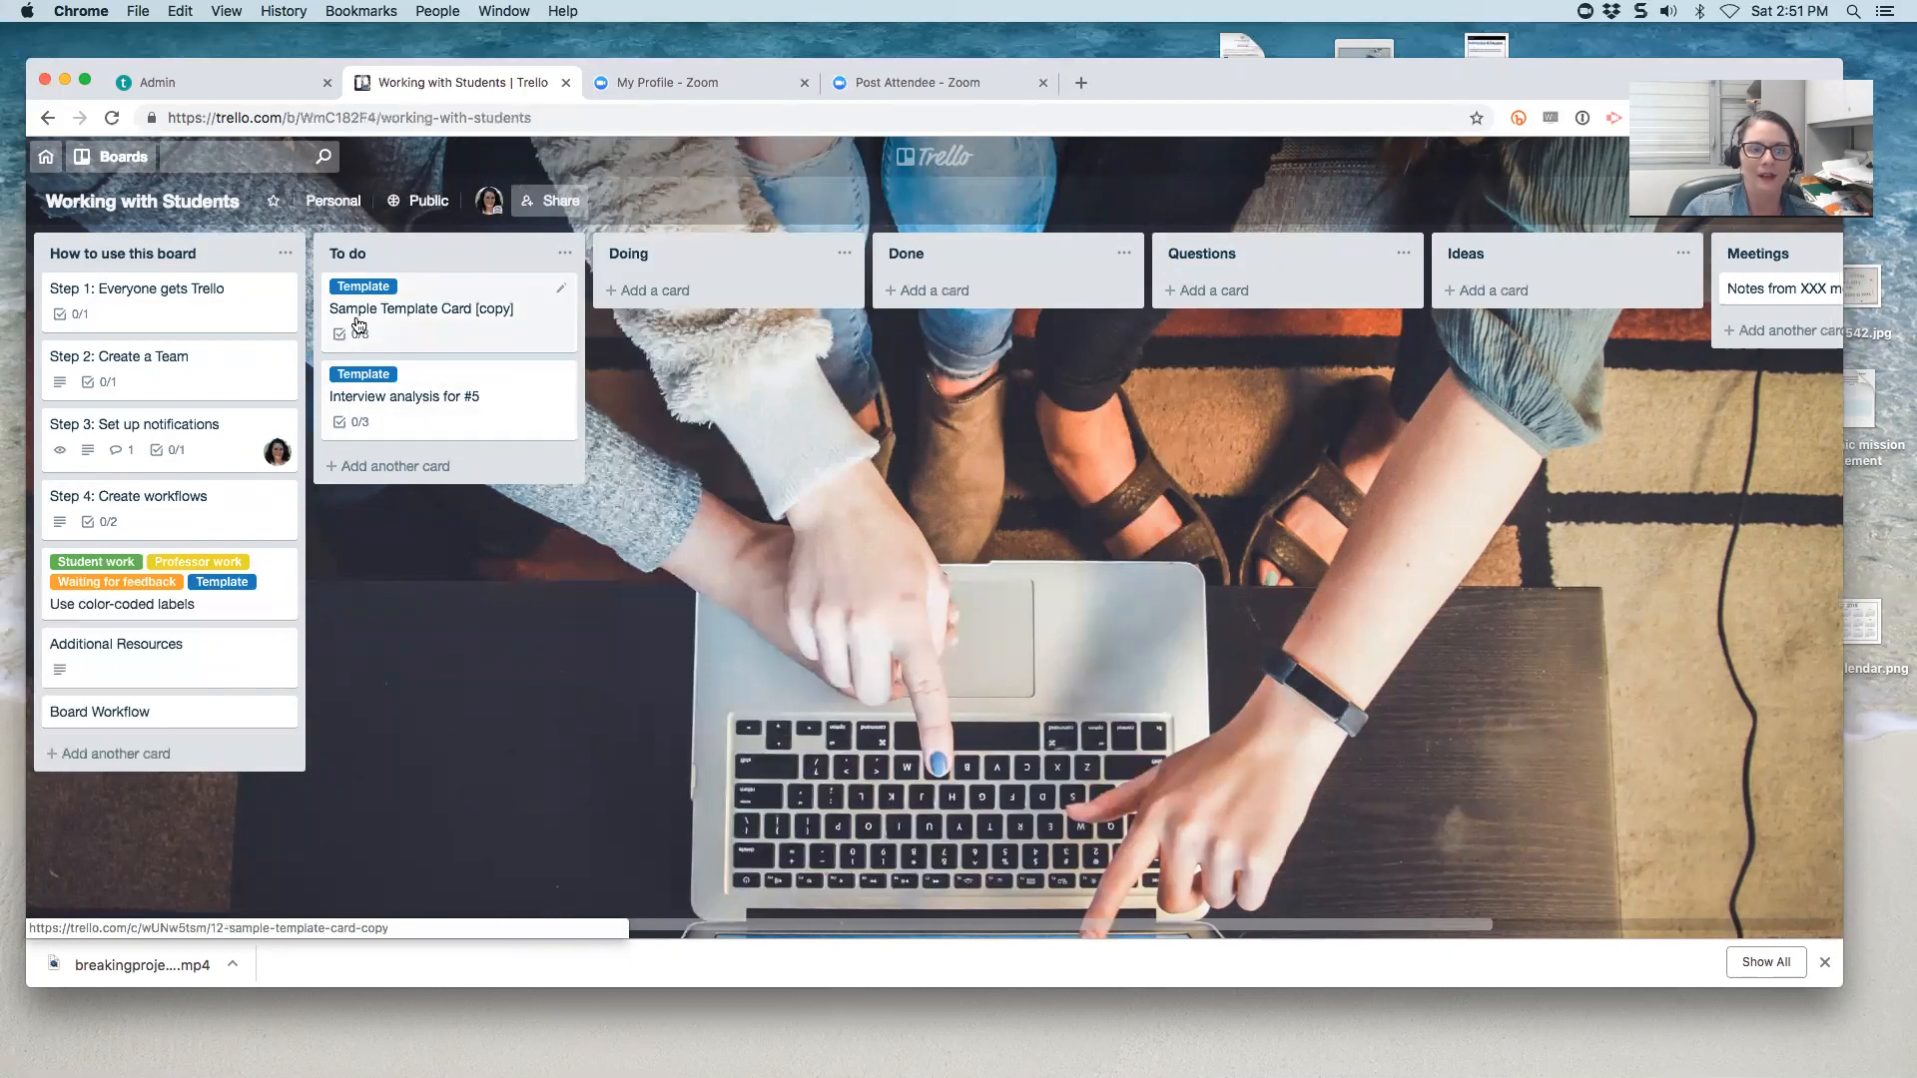
{"action": "left_click_drag", "start_coordinate": [421, 413], "coordinate": [923, 386]}
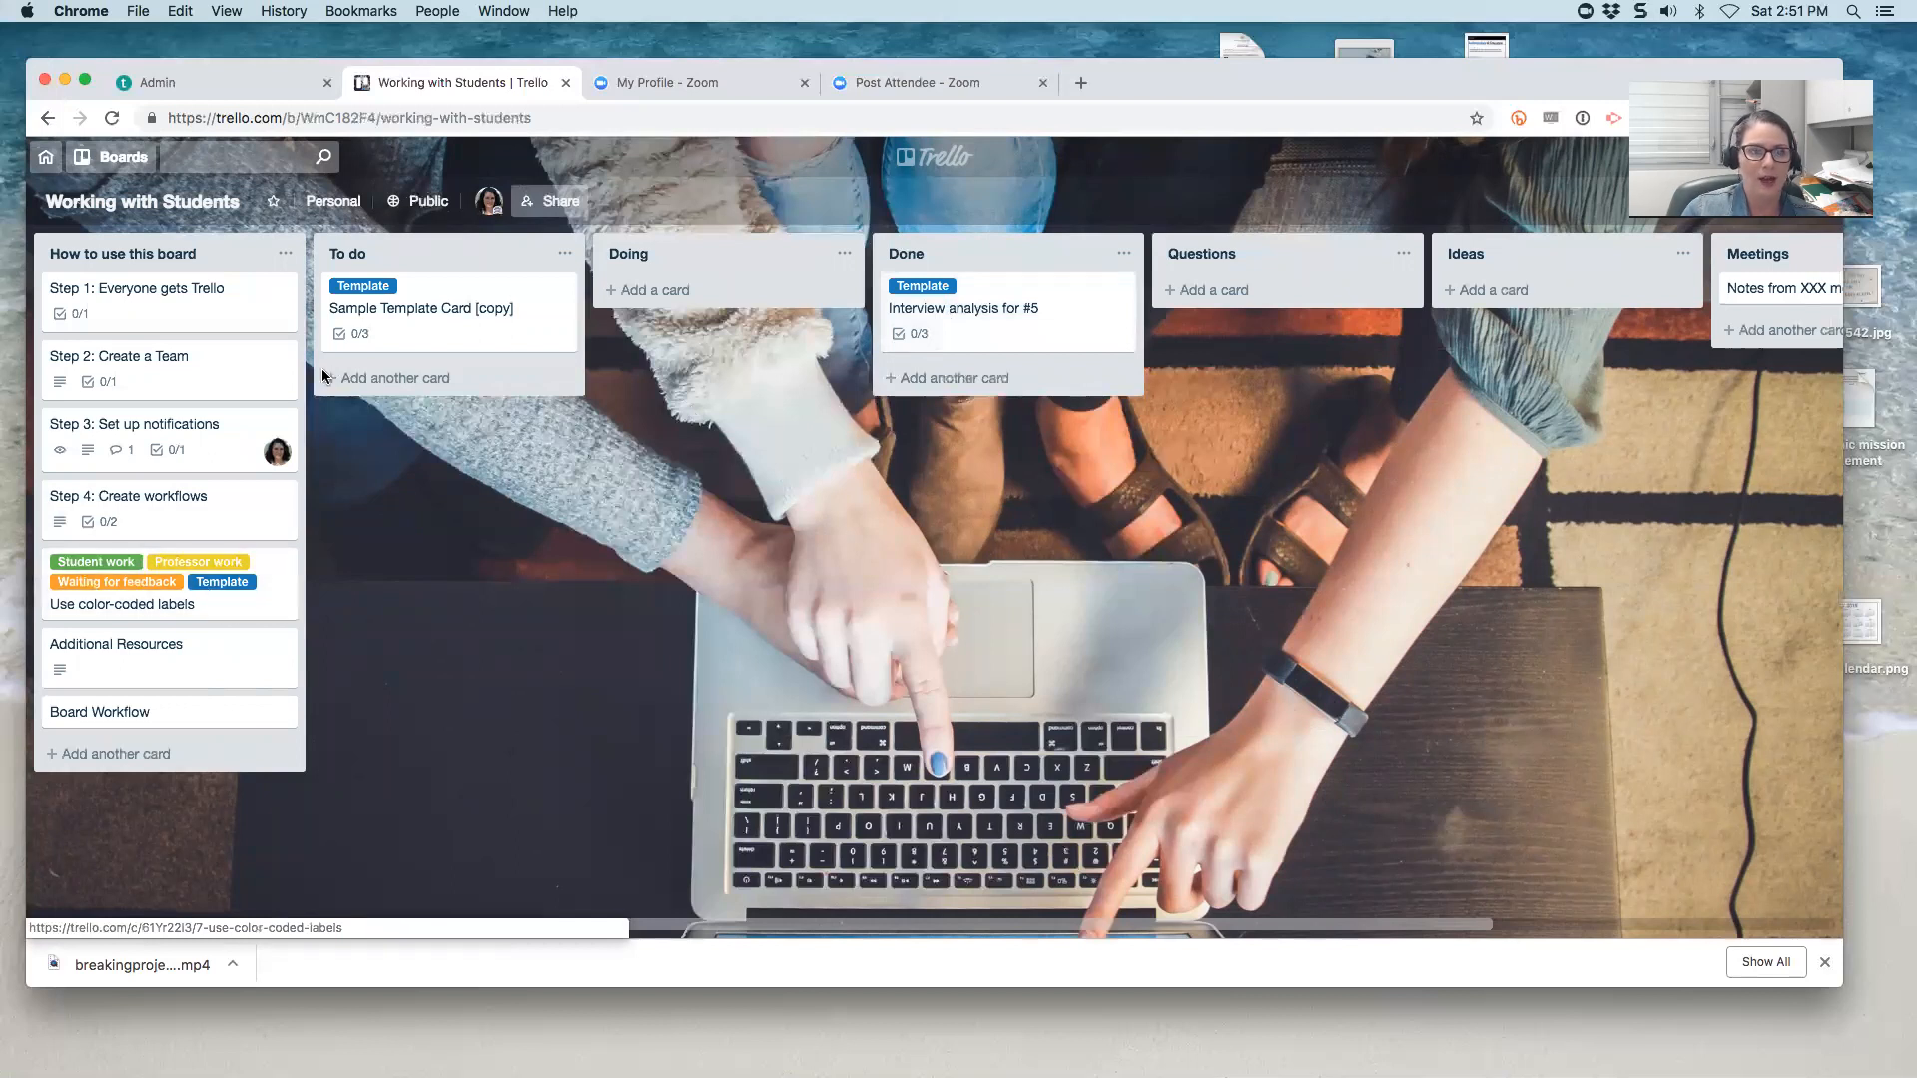
- Add a card titled "Proposal" to the To do list, open it and view its member options without assigning anyone
{"action": "left_click", "coordinate": [380, 384]}
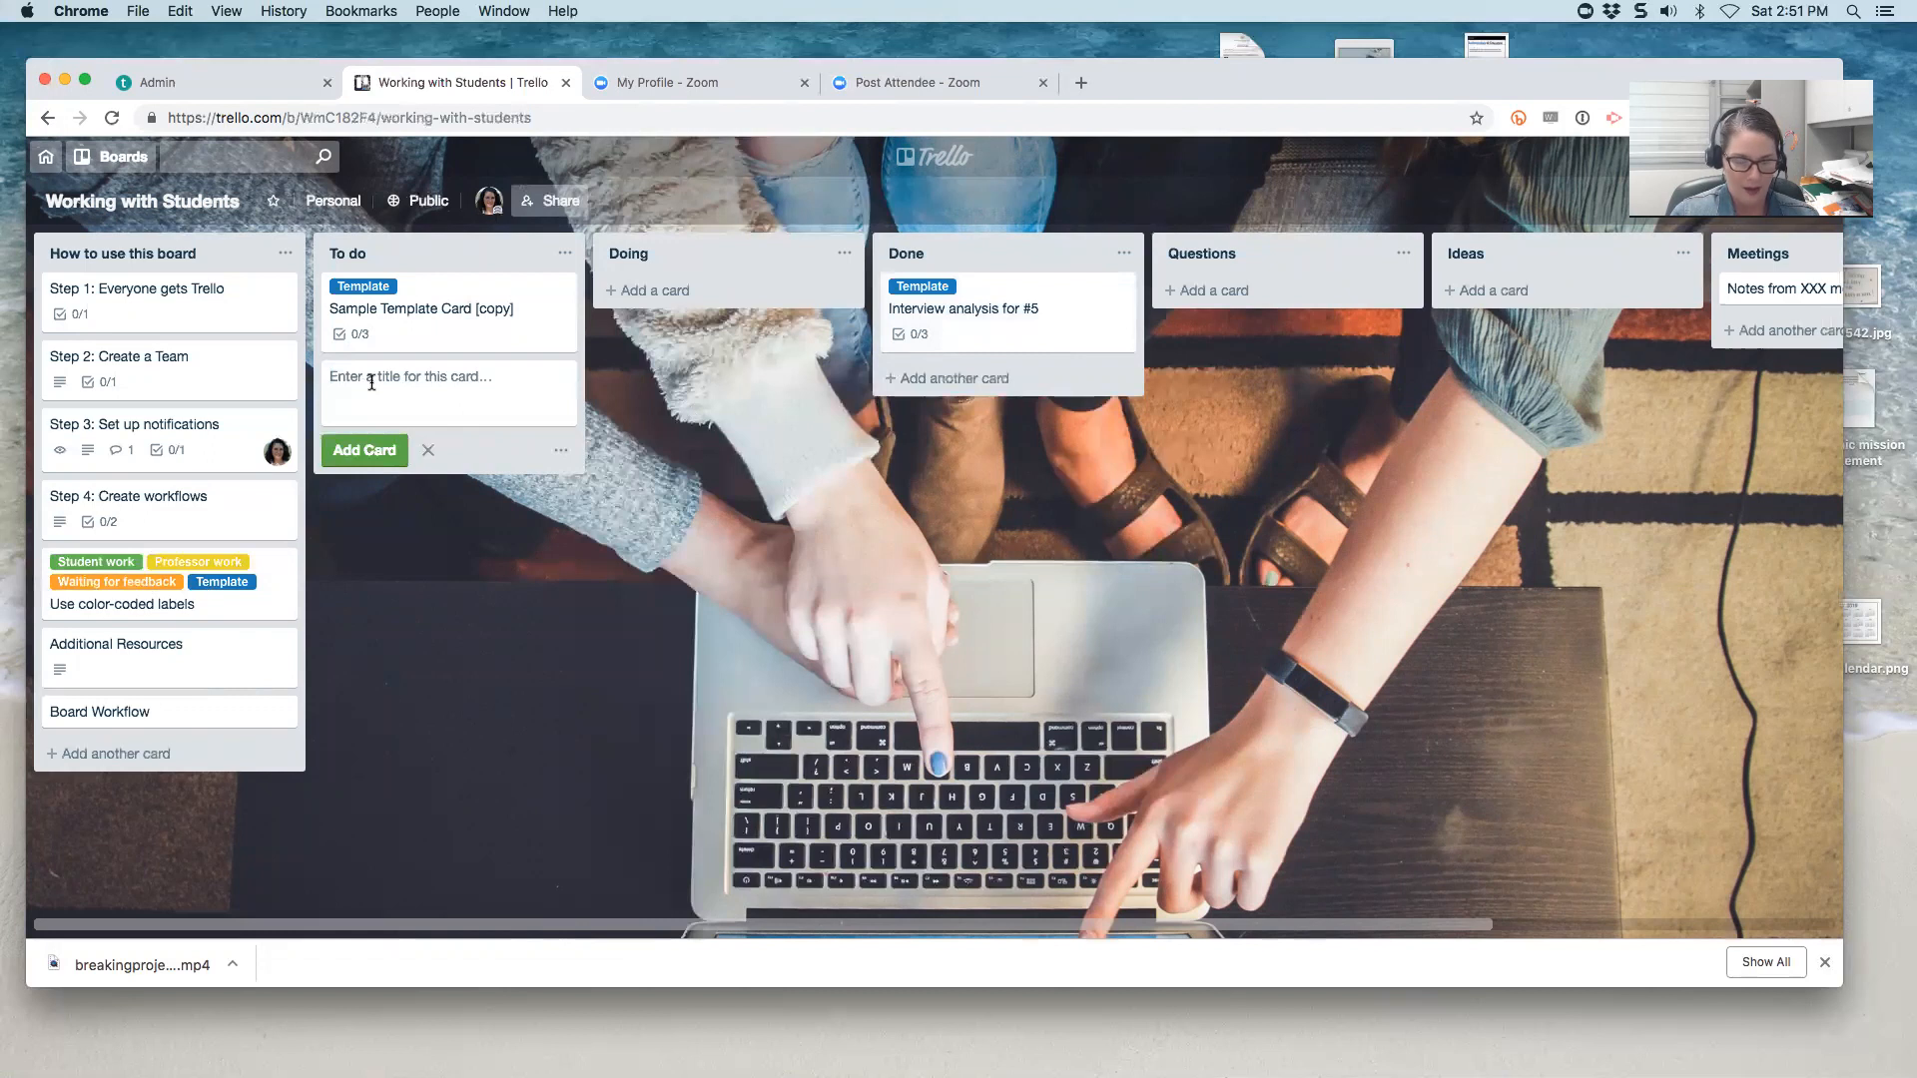
{"action": "type", "text": "Proposal"}
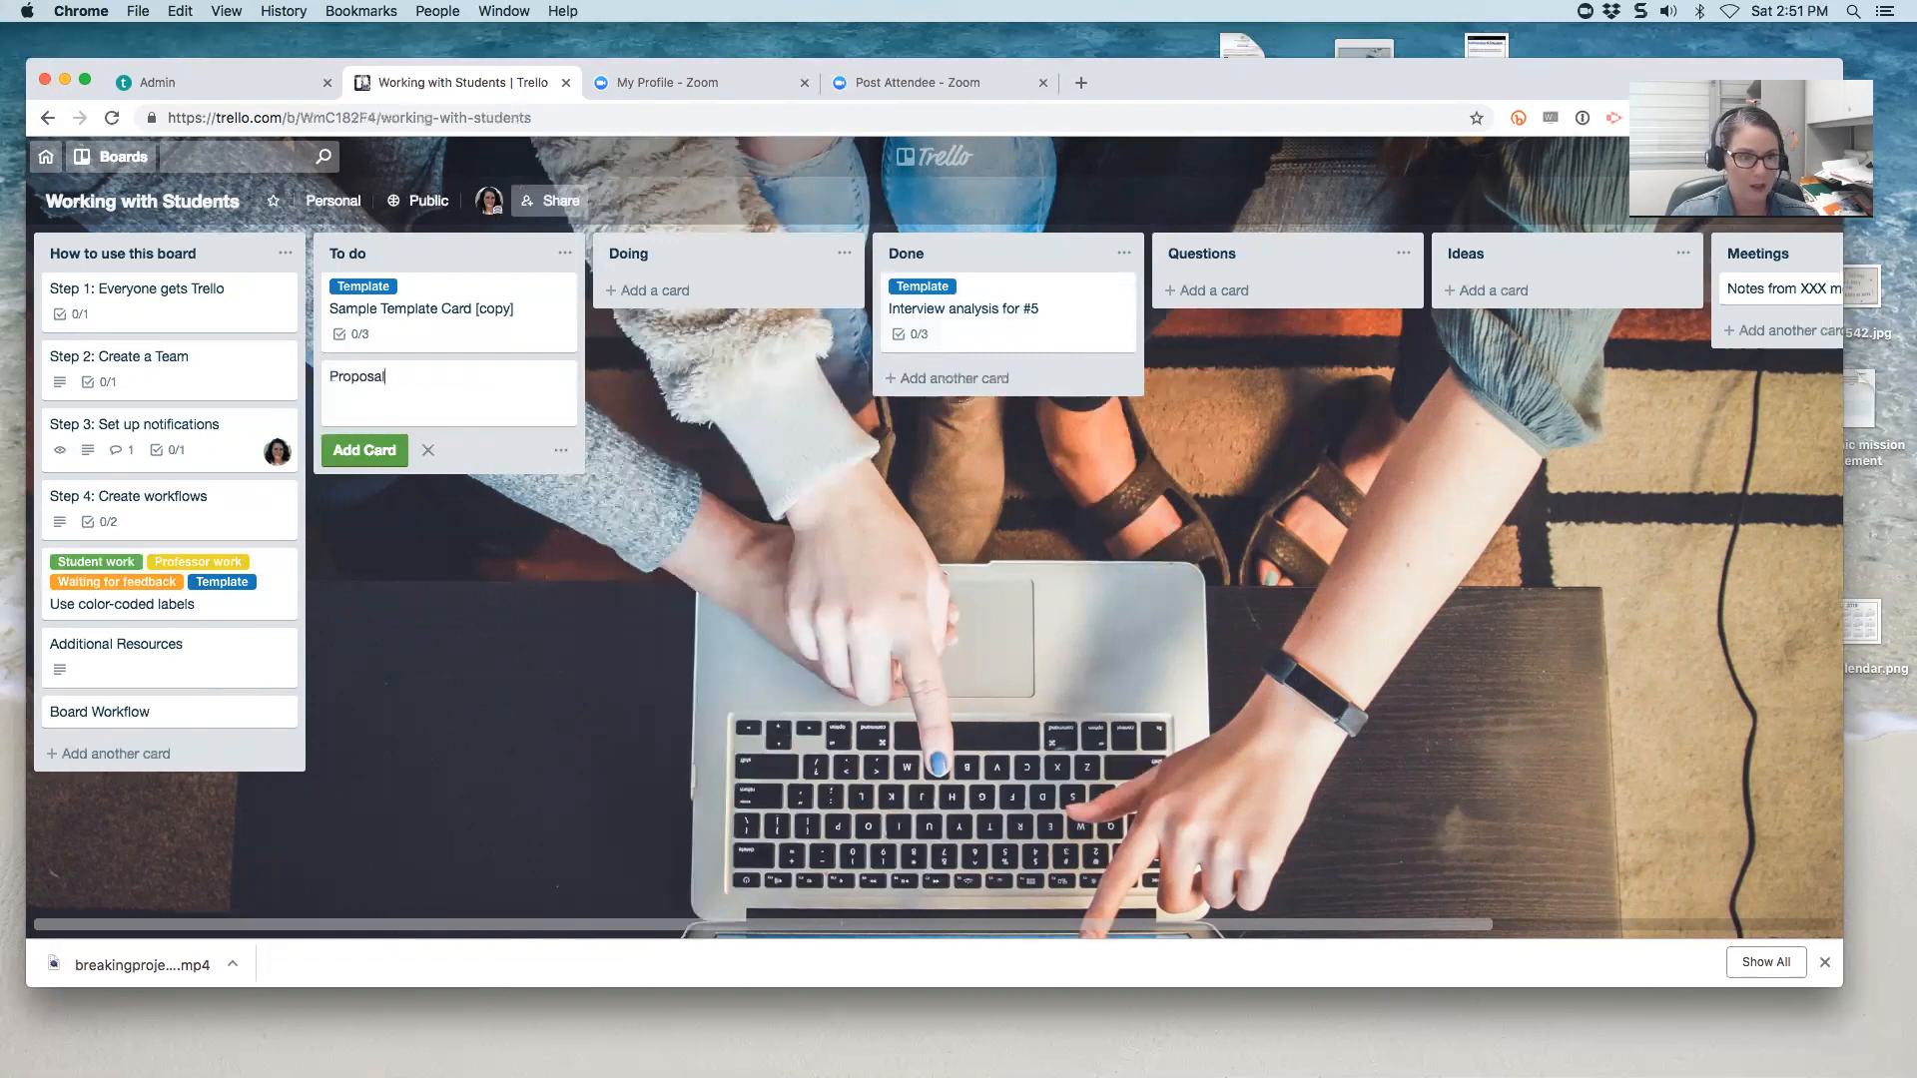
{"action": "left_click", "coordinate": [367, 451]}
{"action": "left_click", "coordinate": [394, 377]}
{"action": "left_click", "coordinate": [1211, 313]}
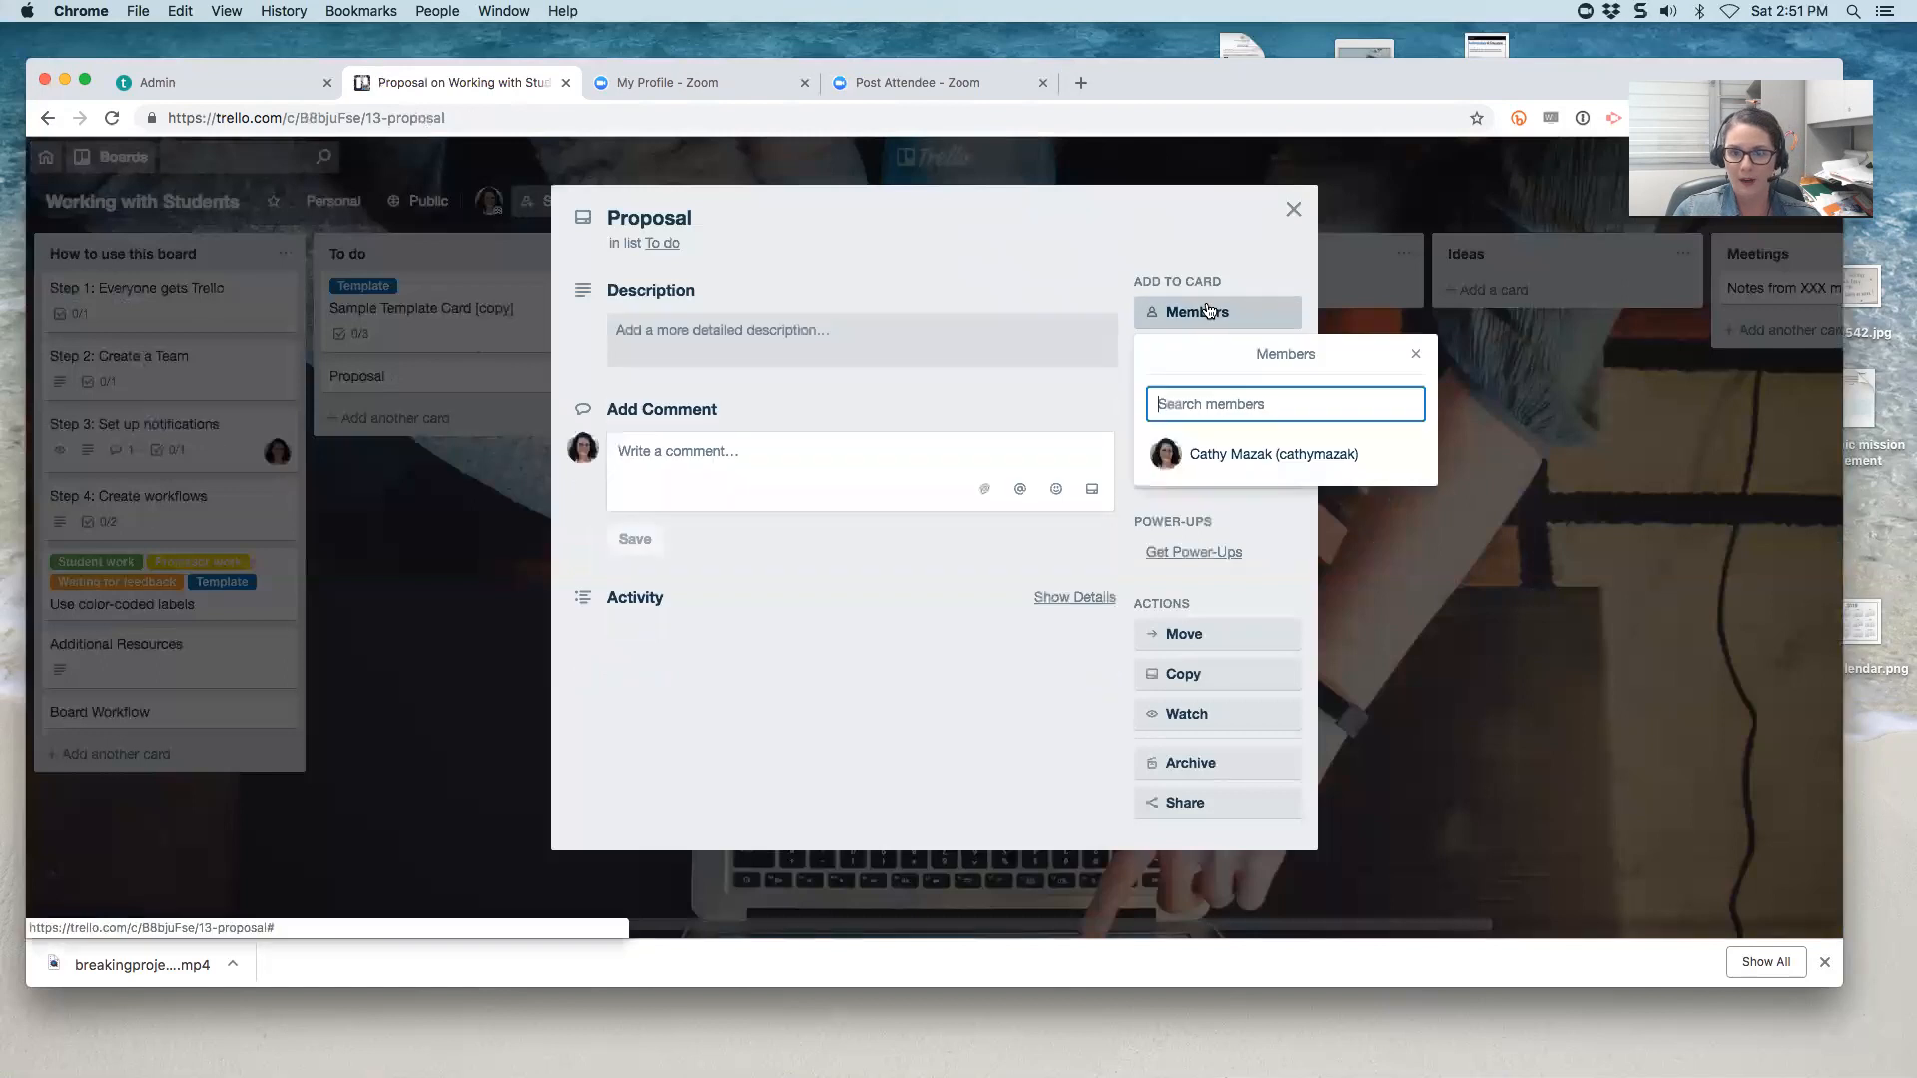
{"action": "left_click", "coordinate": [1416, 355]}
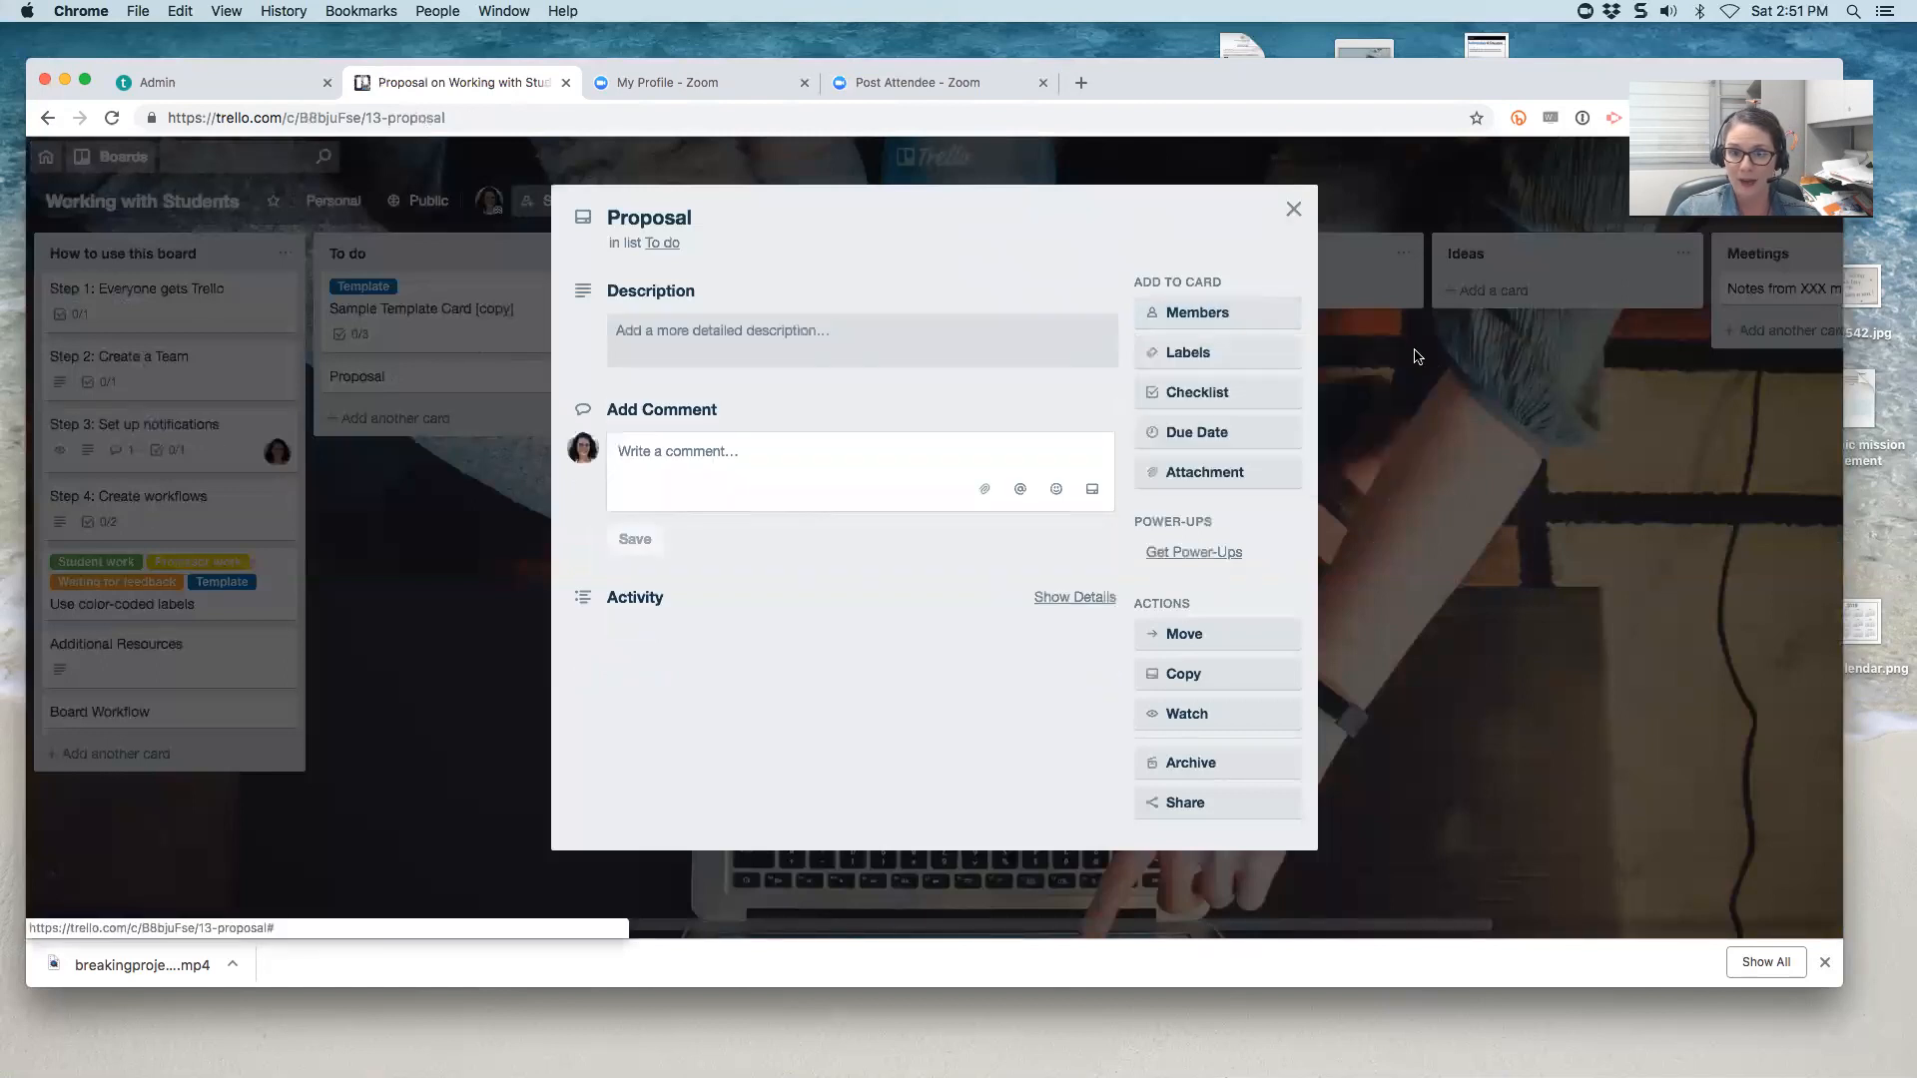
- Set the "Proposal" card's due date to February 22, 2019 at 12:00 PM and give it the "Student work" label
{"action": "left_click", "coordinate": [1208, 431]}
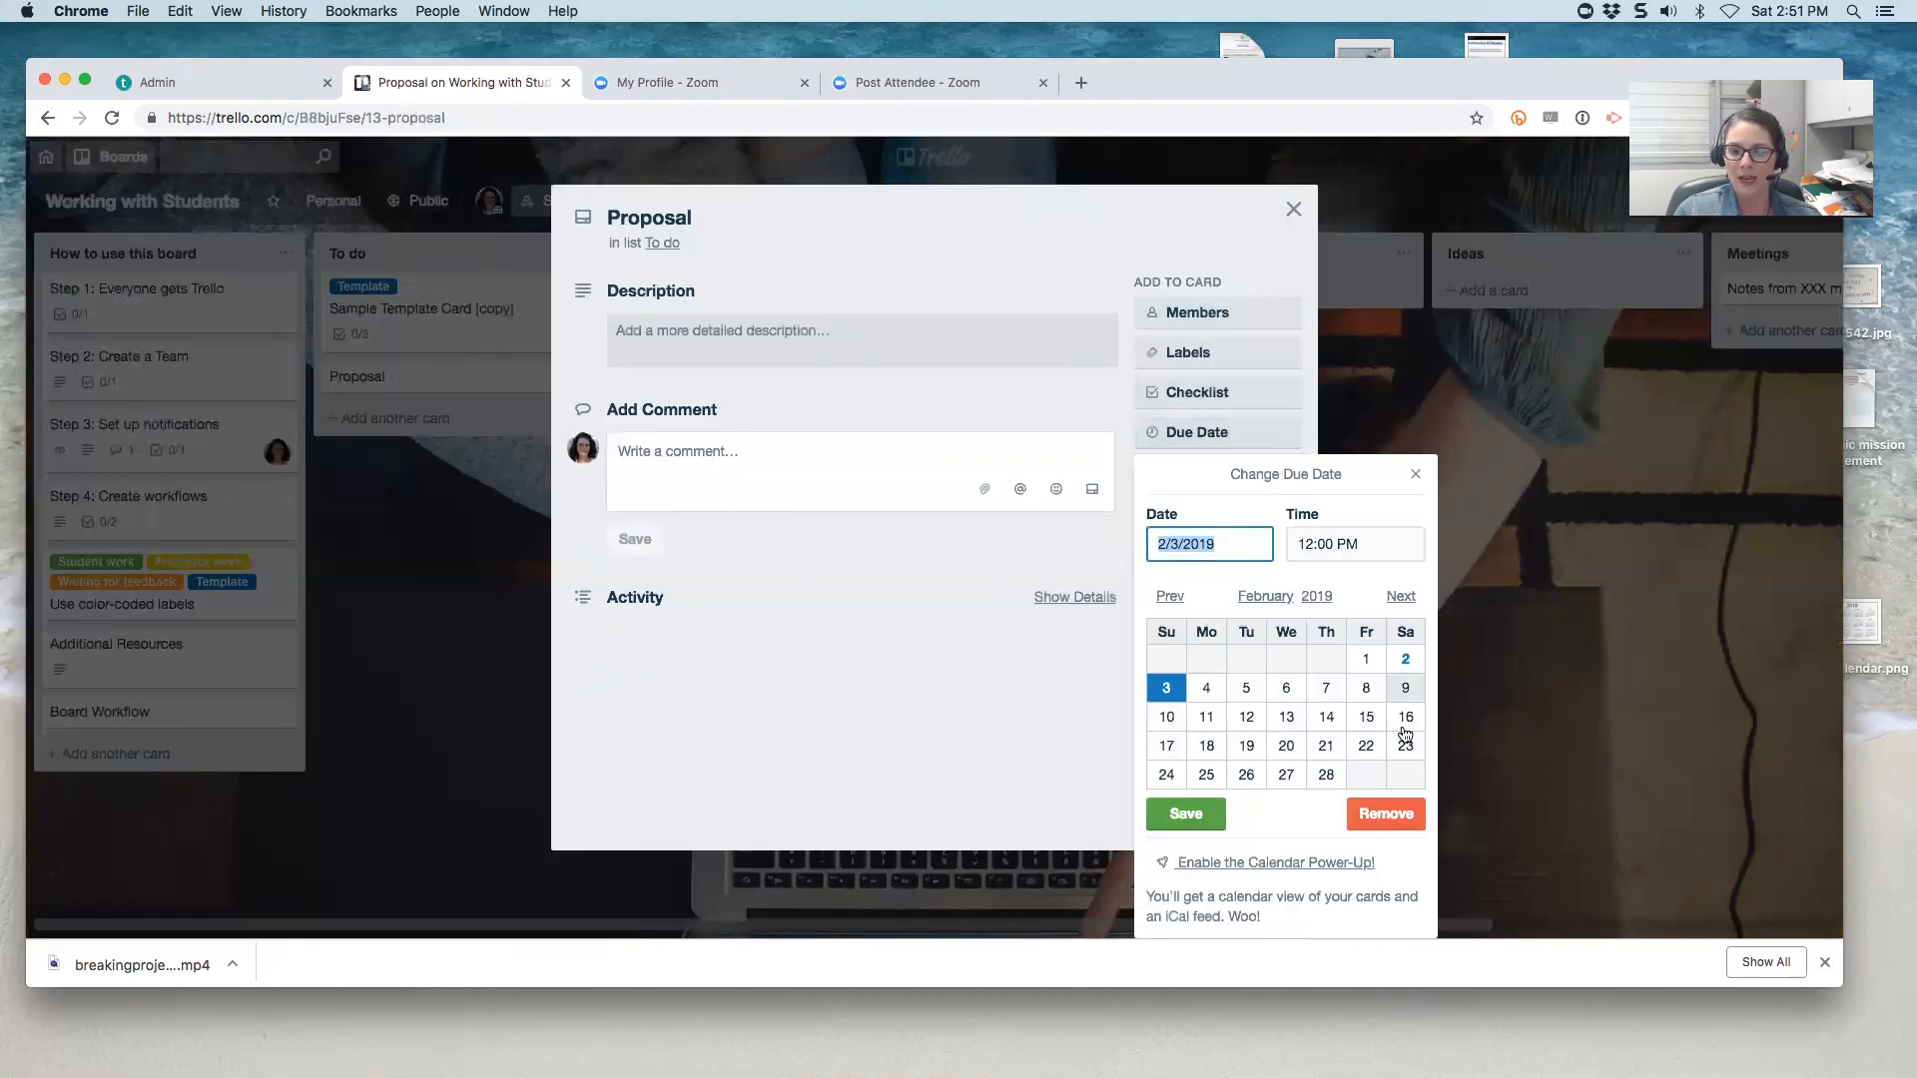
{"action": "left_click", "coordinate": [1370, 746]}
{"action": "left_click", "coordinate": [1186, 813]}
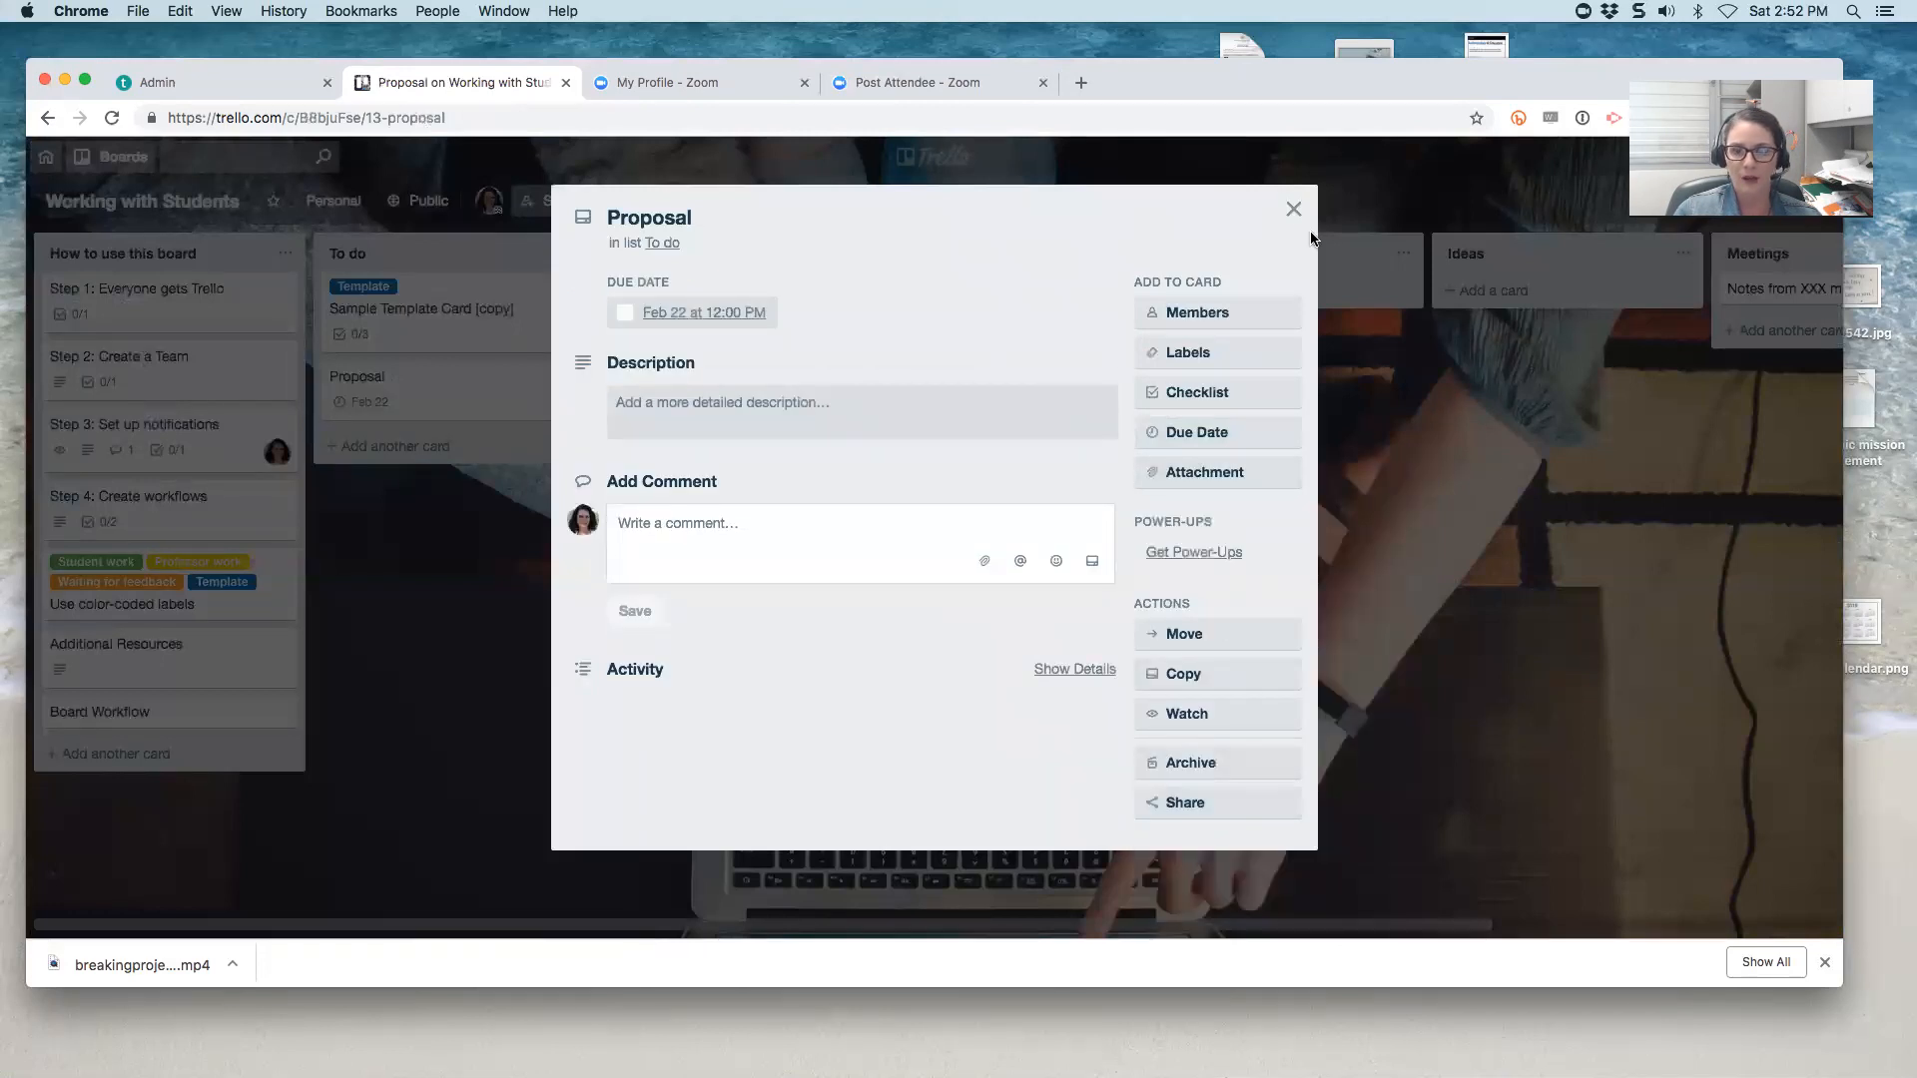
{"action": "left_click", "coordinate": [1212, 359]}
{"action": "left_click", "coordinate": [1243, 492]}
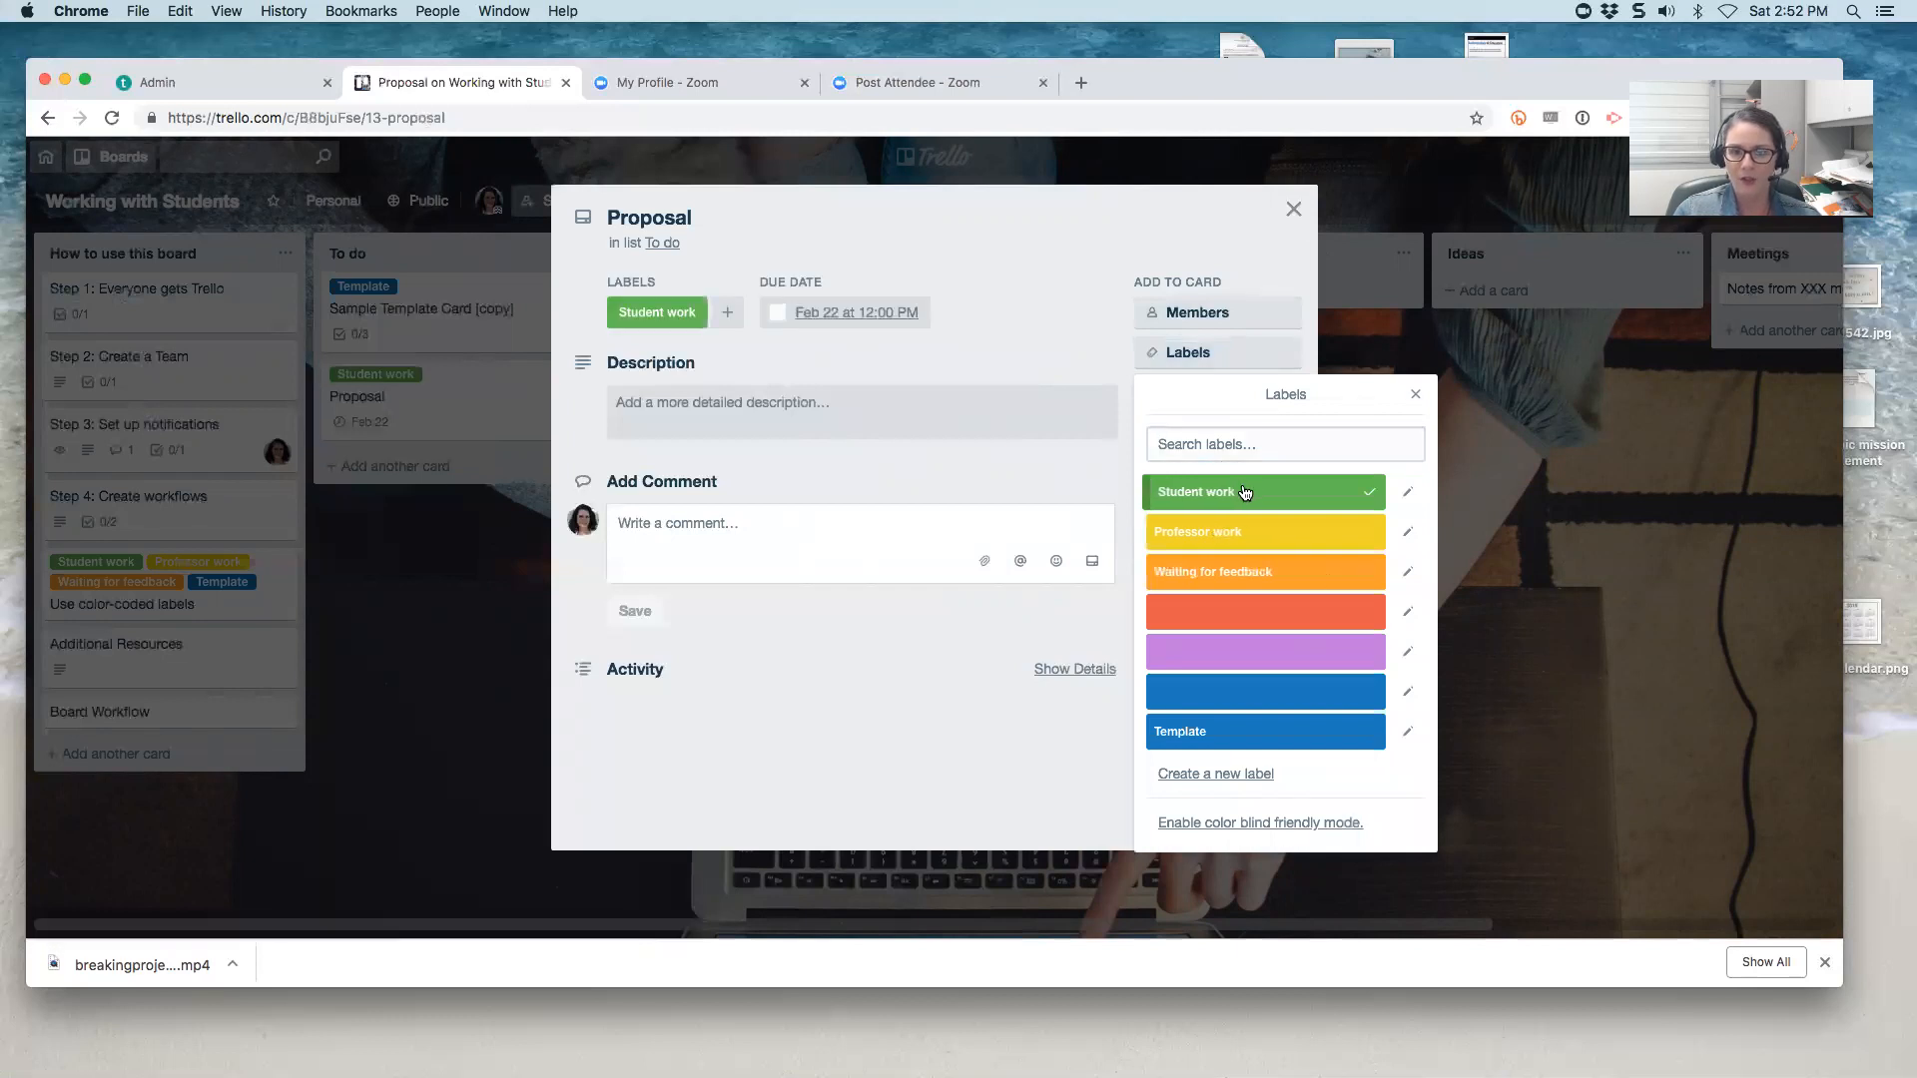
{"action": "left_click", "coordinate": [1293, 208]}
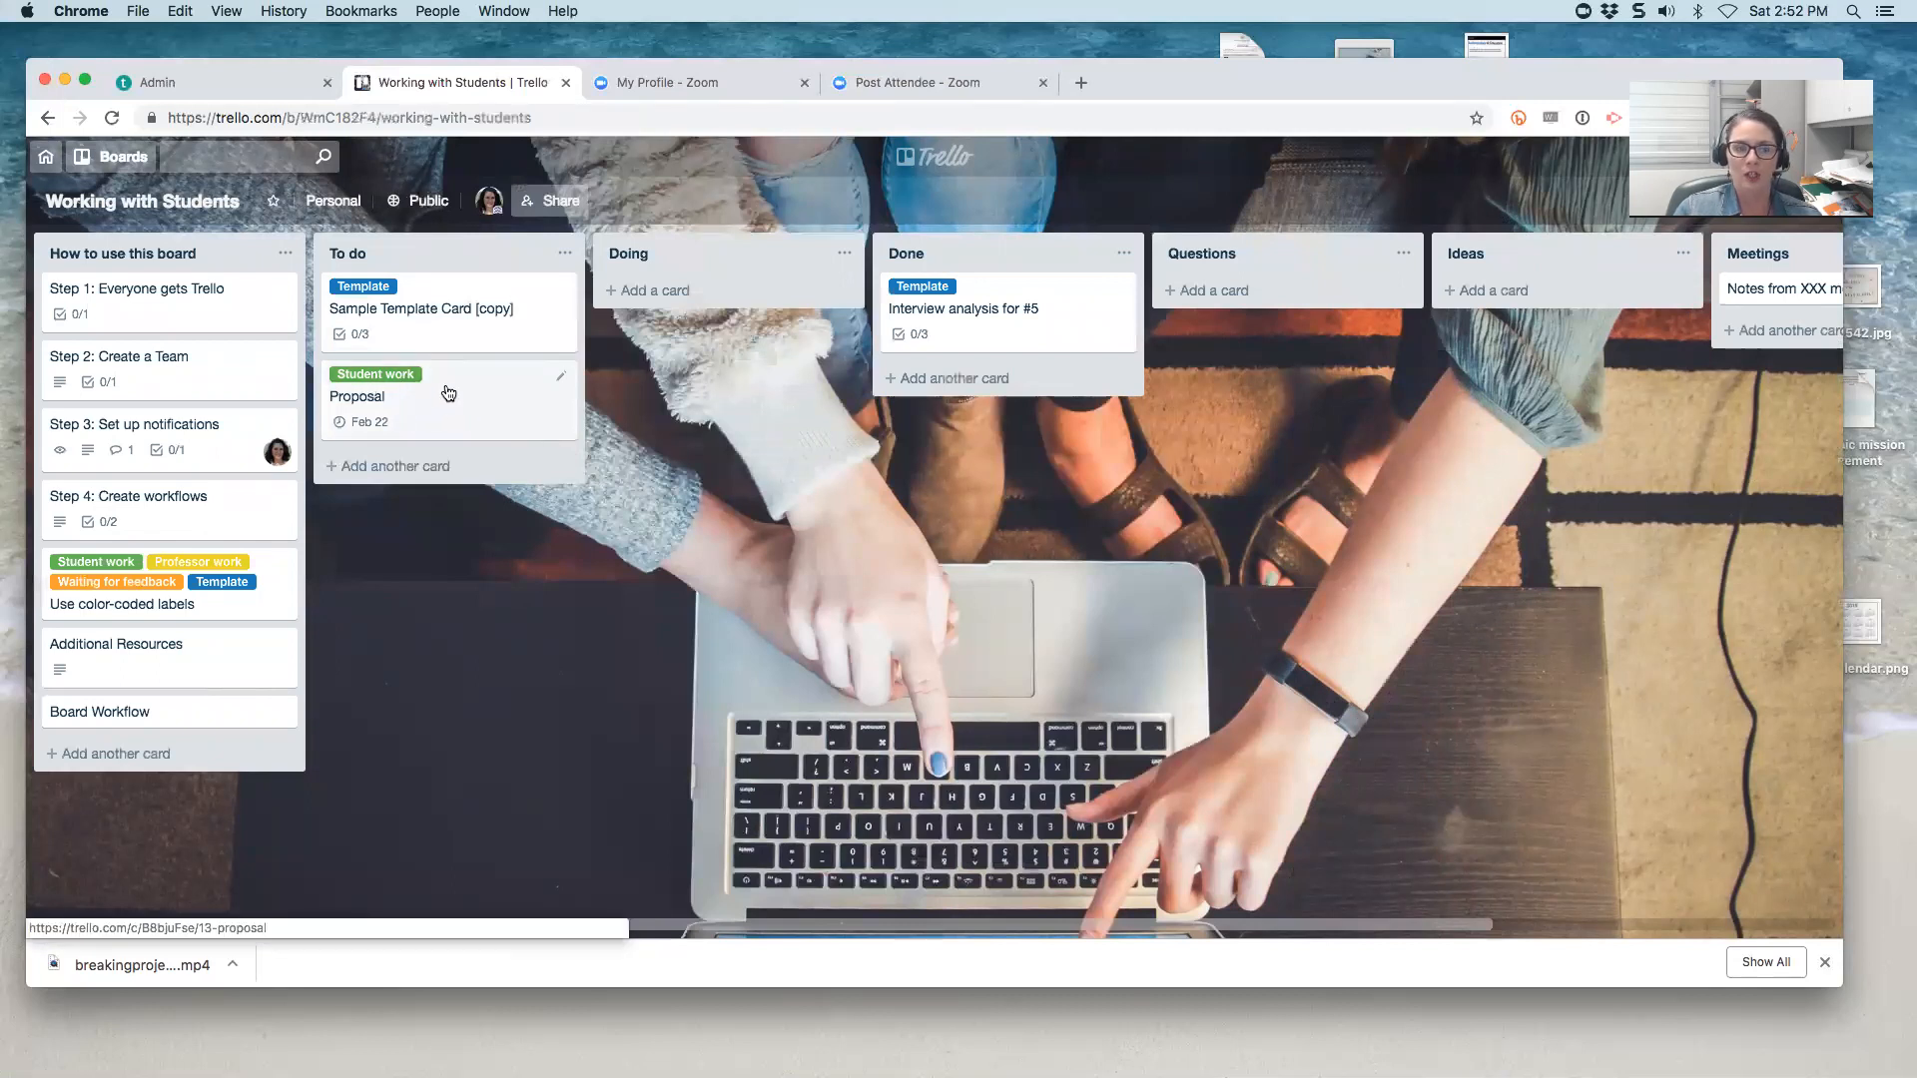
- Move the "Proposal" card to the Doing list and return it to the To do list
{"action": "left_click_drag", "start_coordinate": [399, 405], "coordinate": [640, 311]}
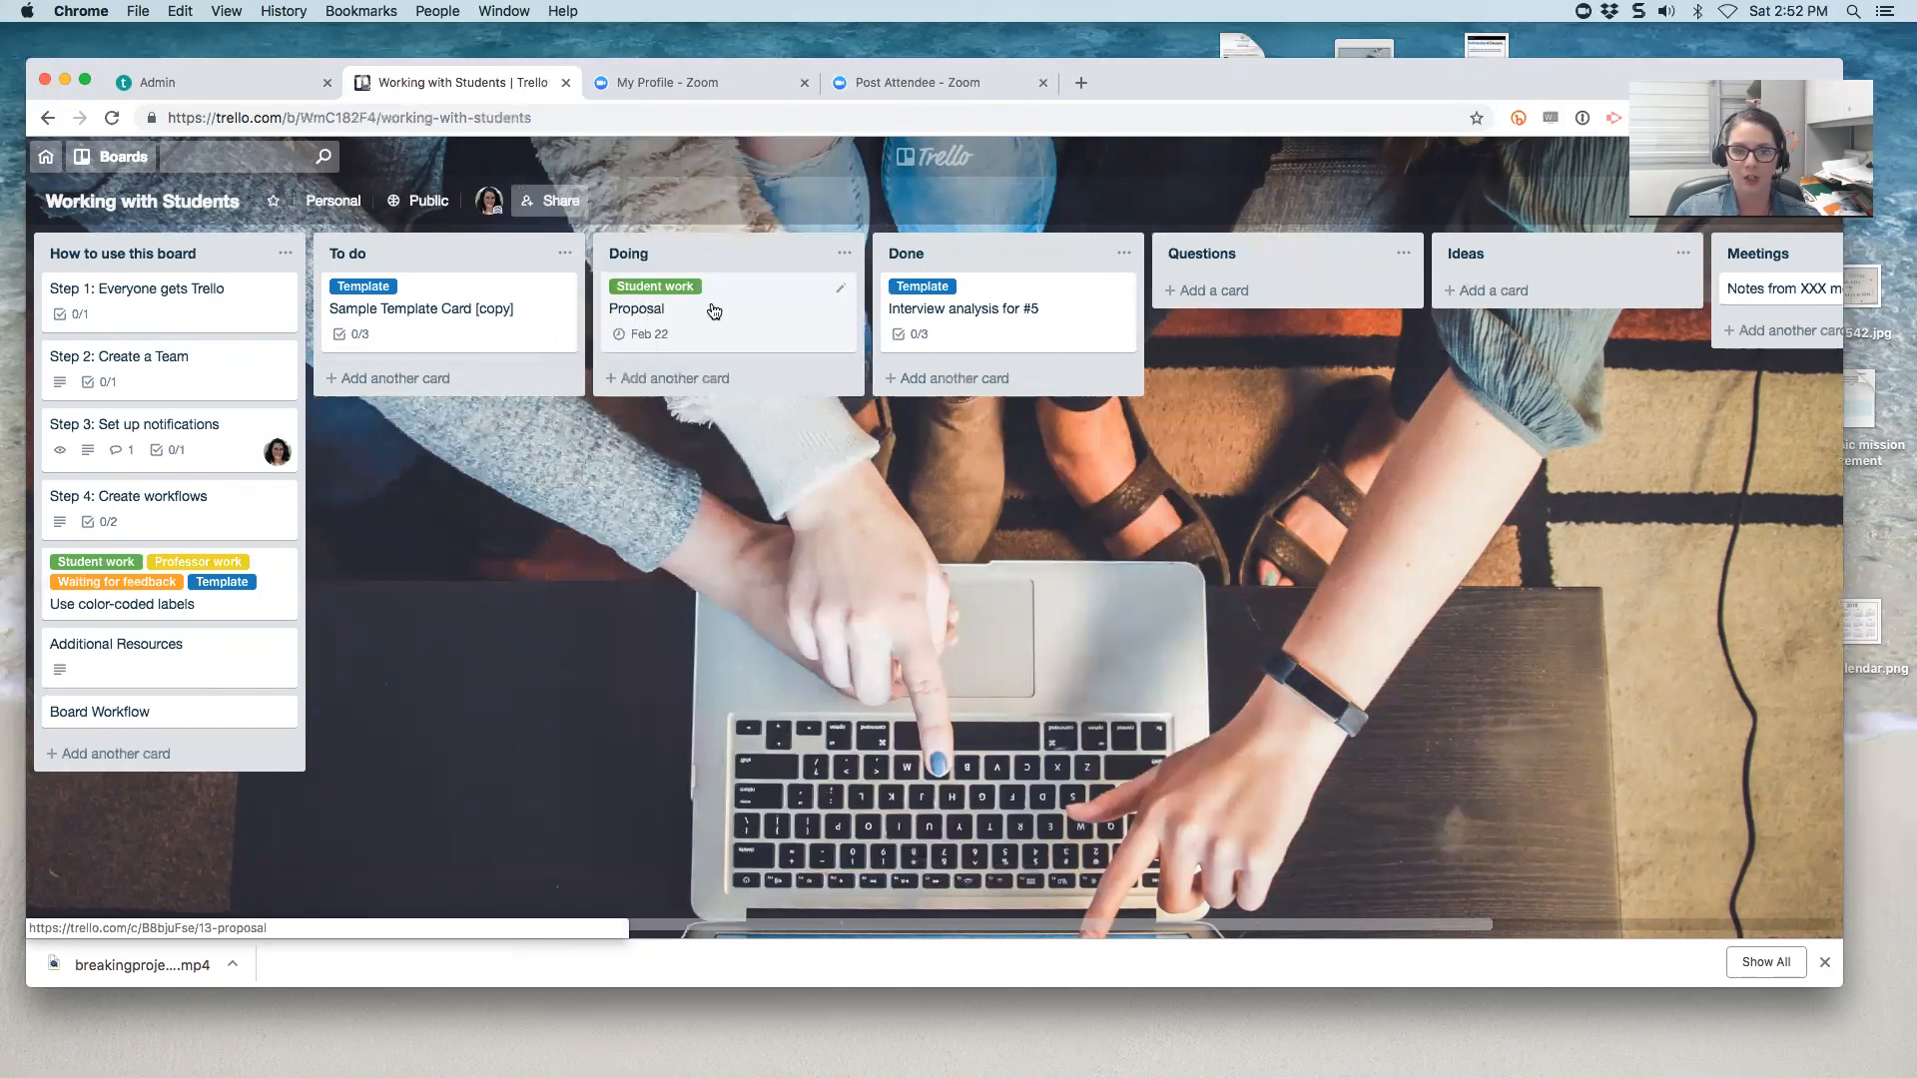
{"action": "left_click_drag", "start_coordinate": [714, 312], "coordinate": [481, 394]}
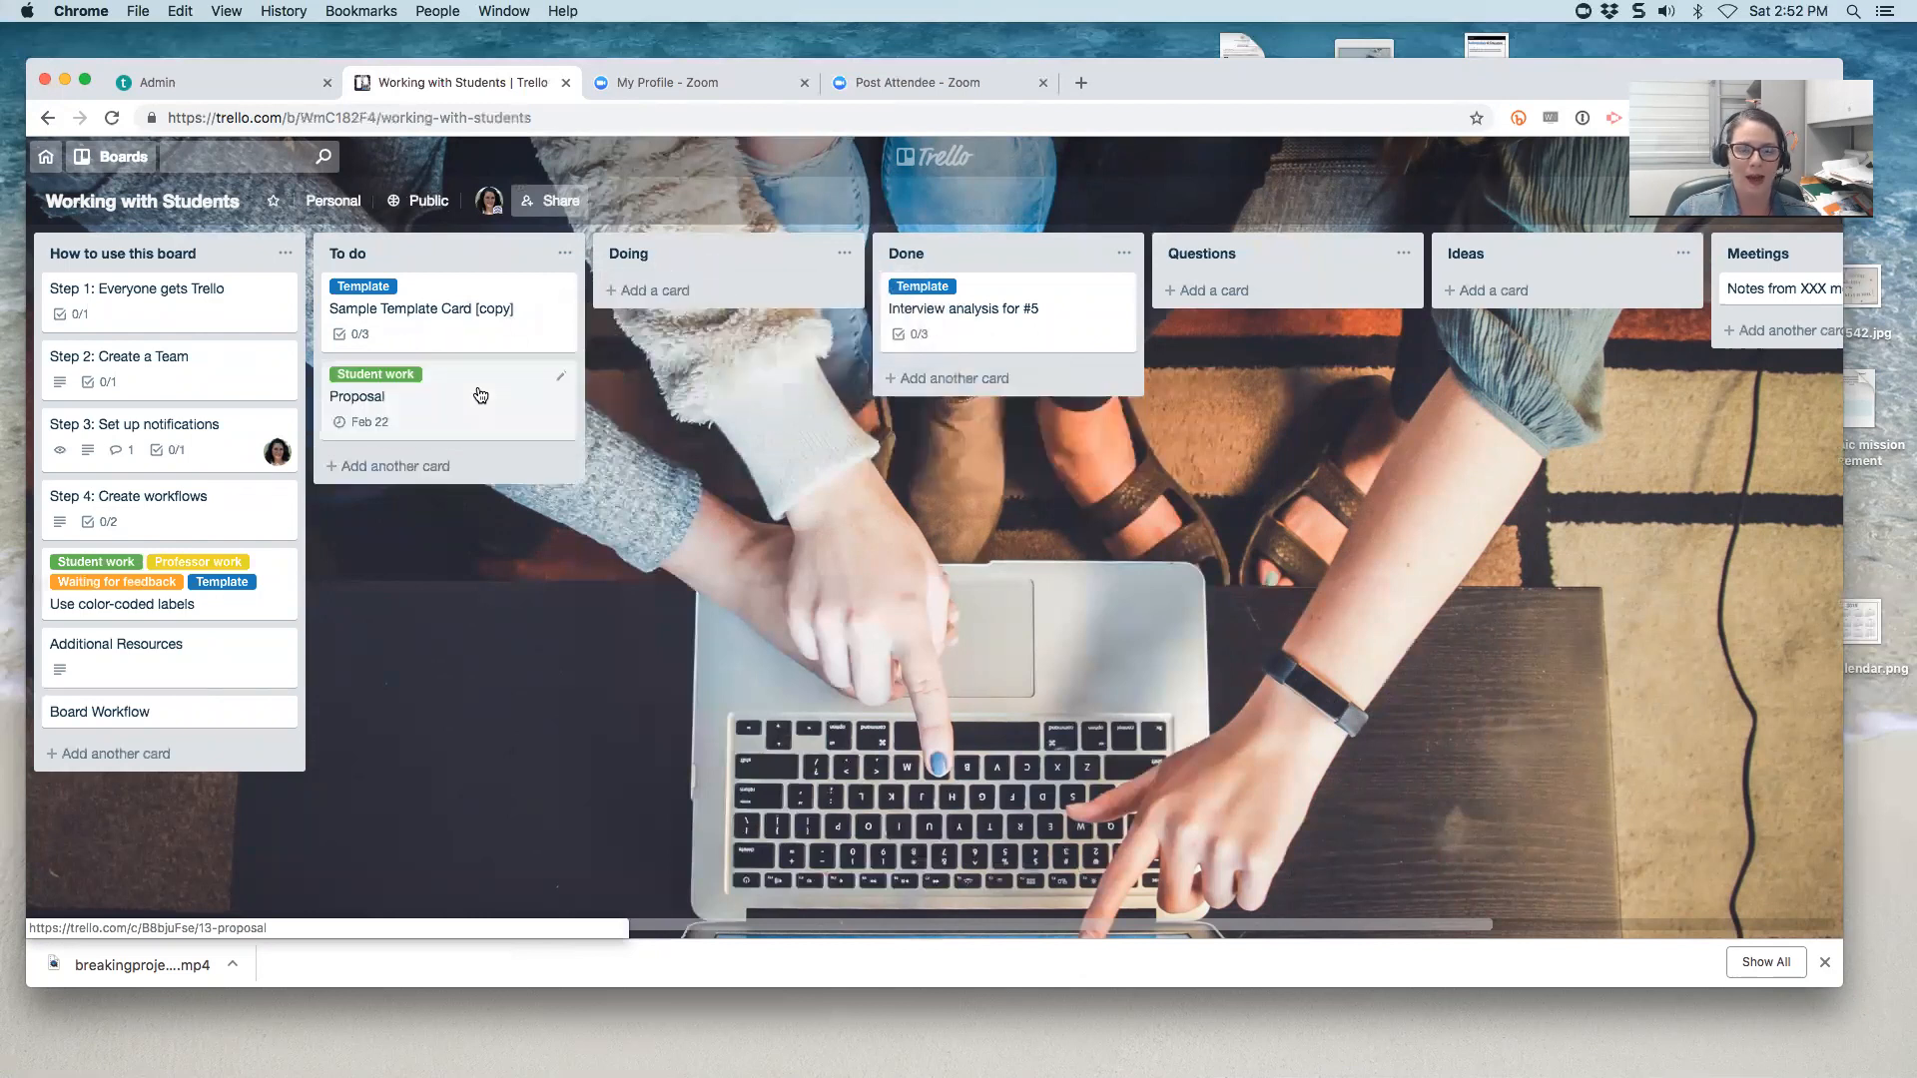
- Mark the "Proposal" card's due date complete and add the "Waiting for feedback" label to the card
{"action": "left_click", "coordinate": [474, 395]}
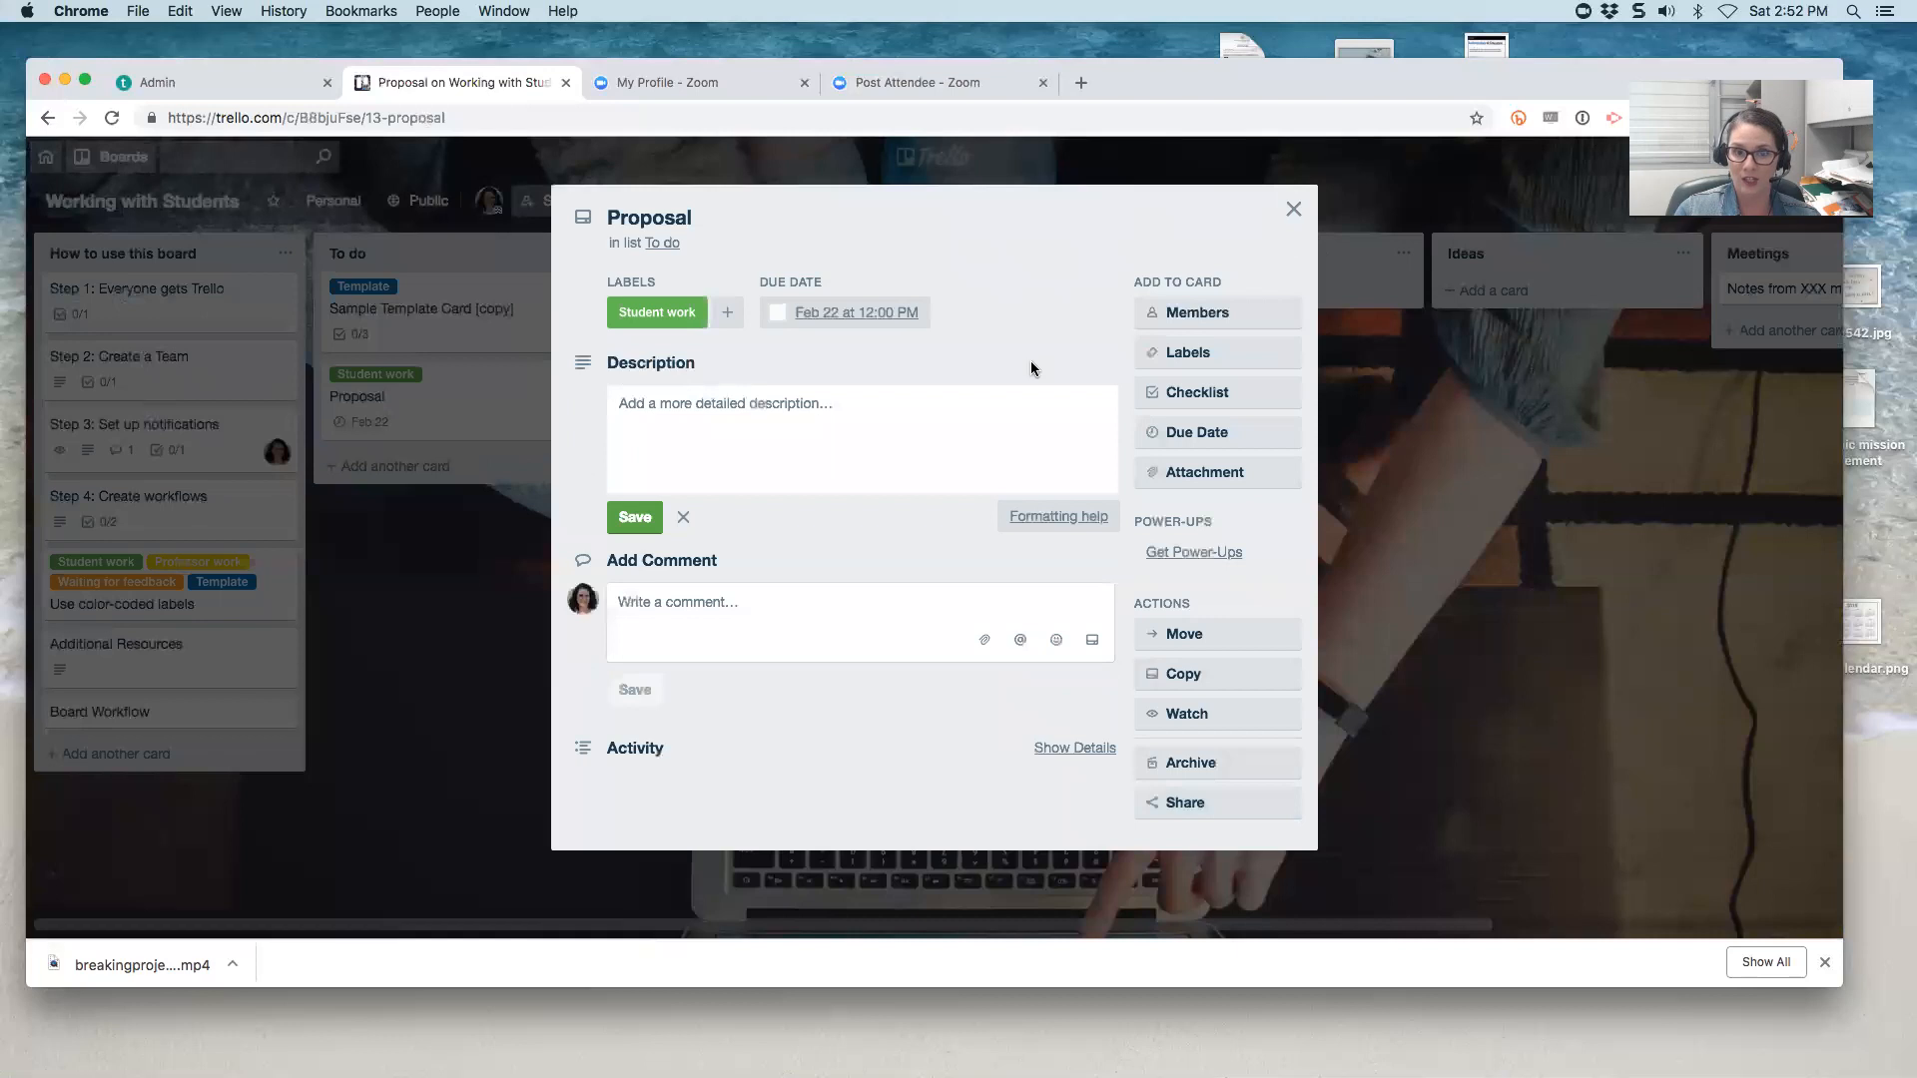
{"action": "left_click", "coordinate": [777, 313]}
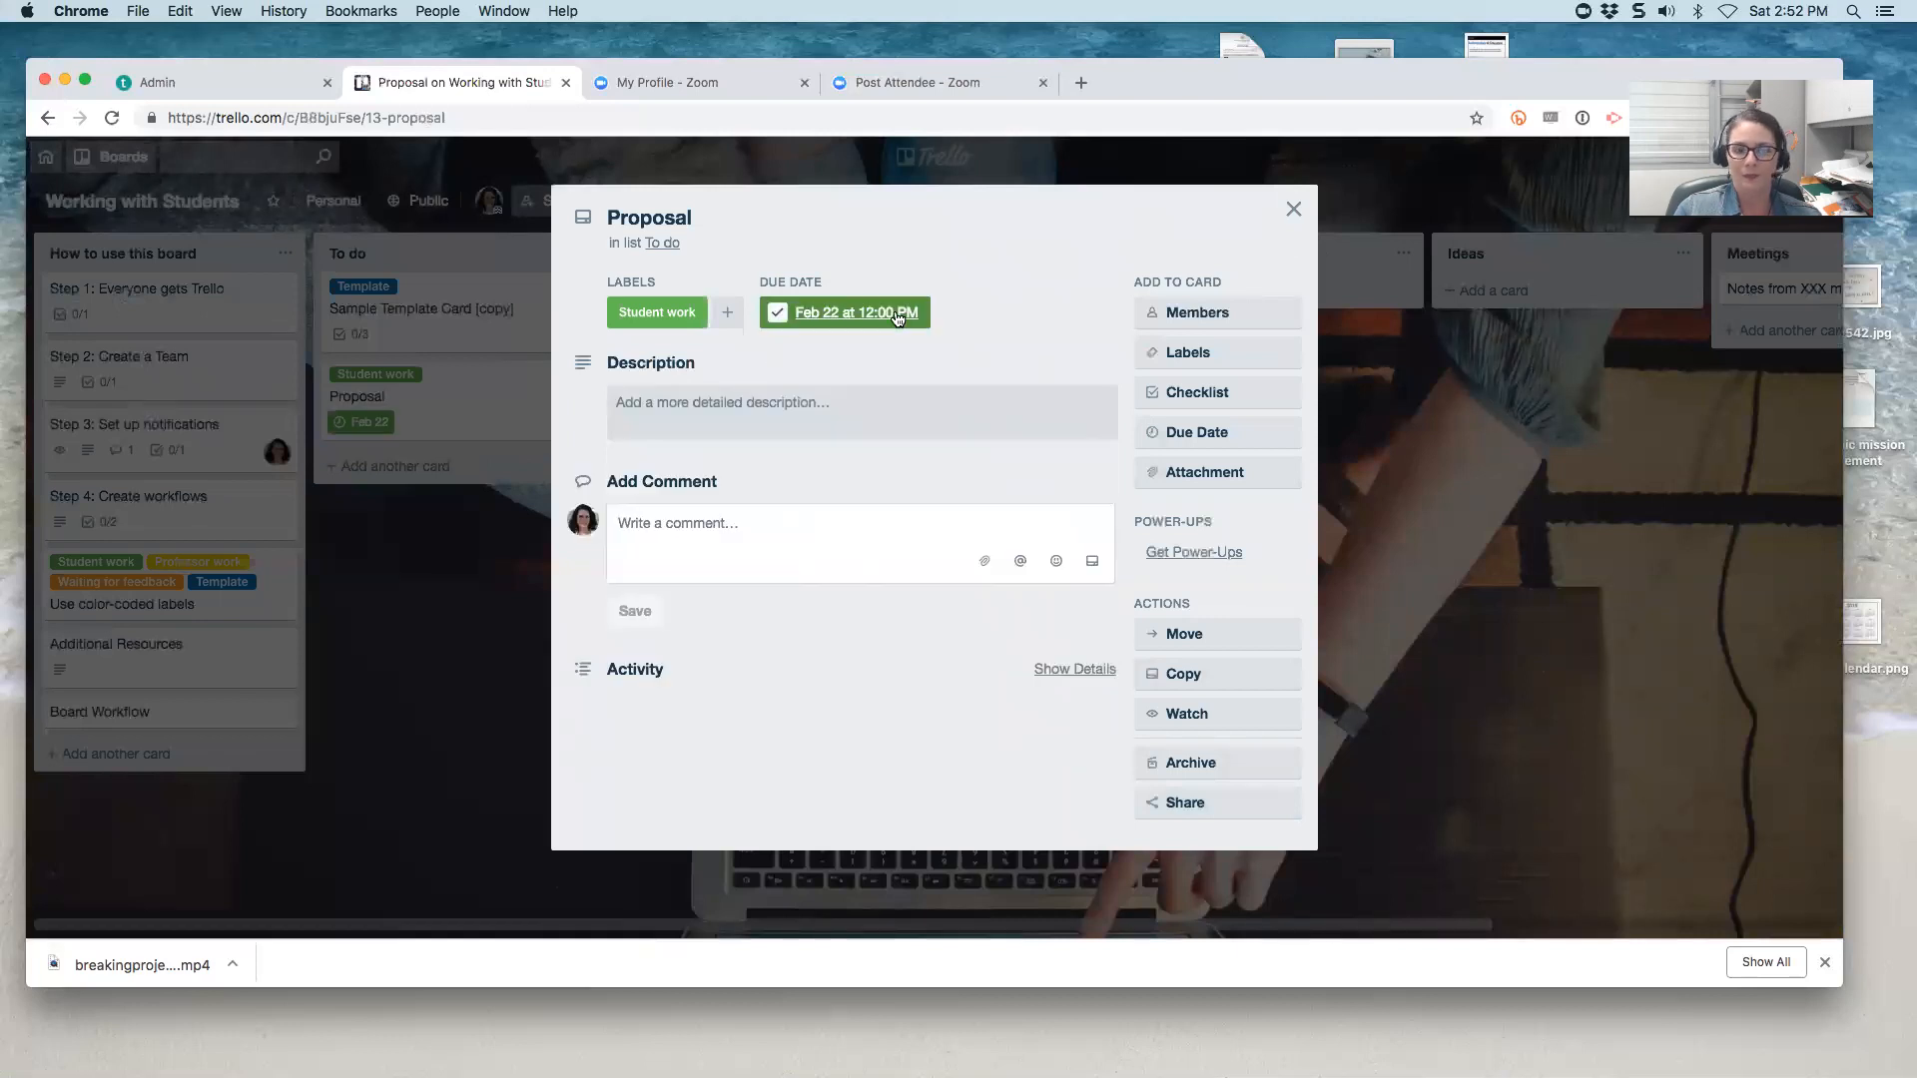
{"action": "left_click", "coordinate": [668, 318]}
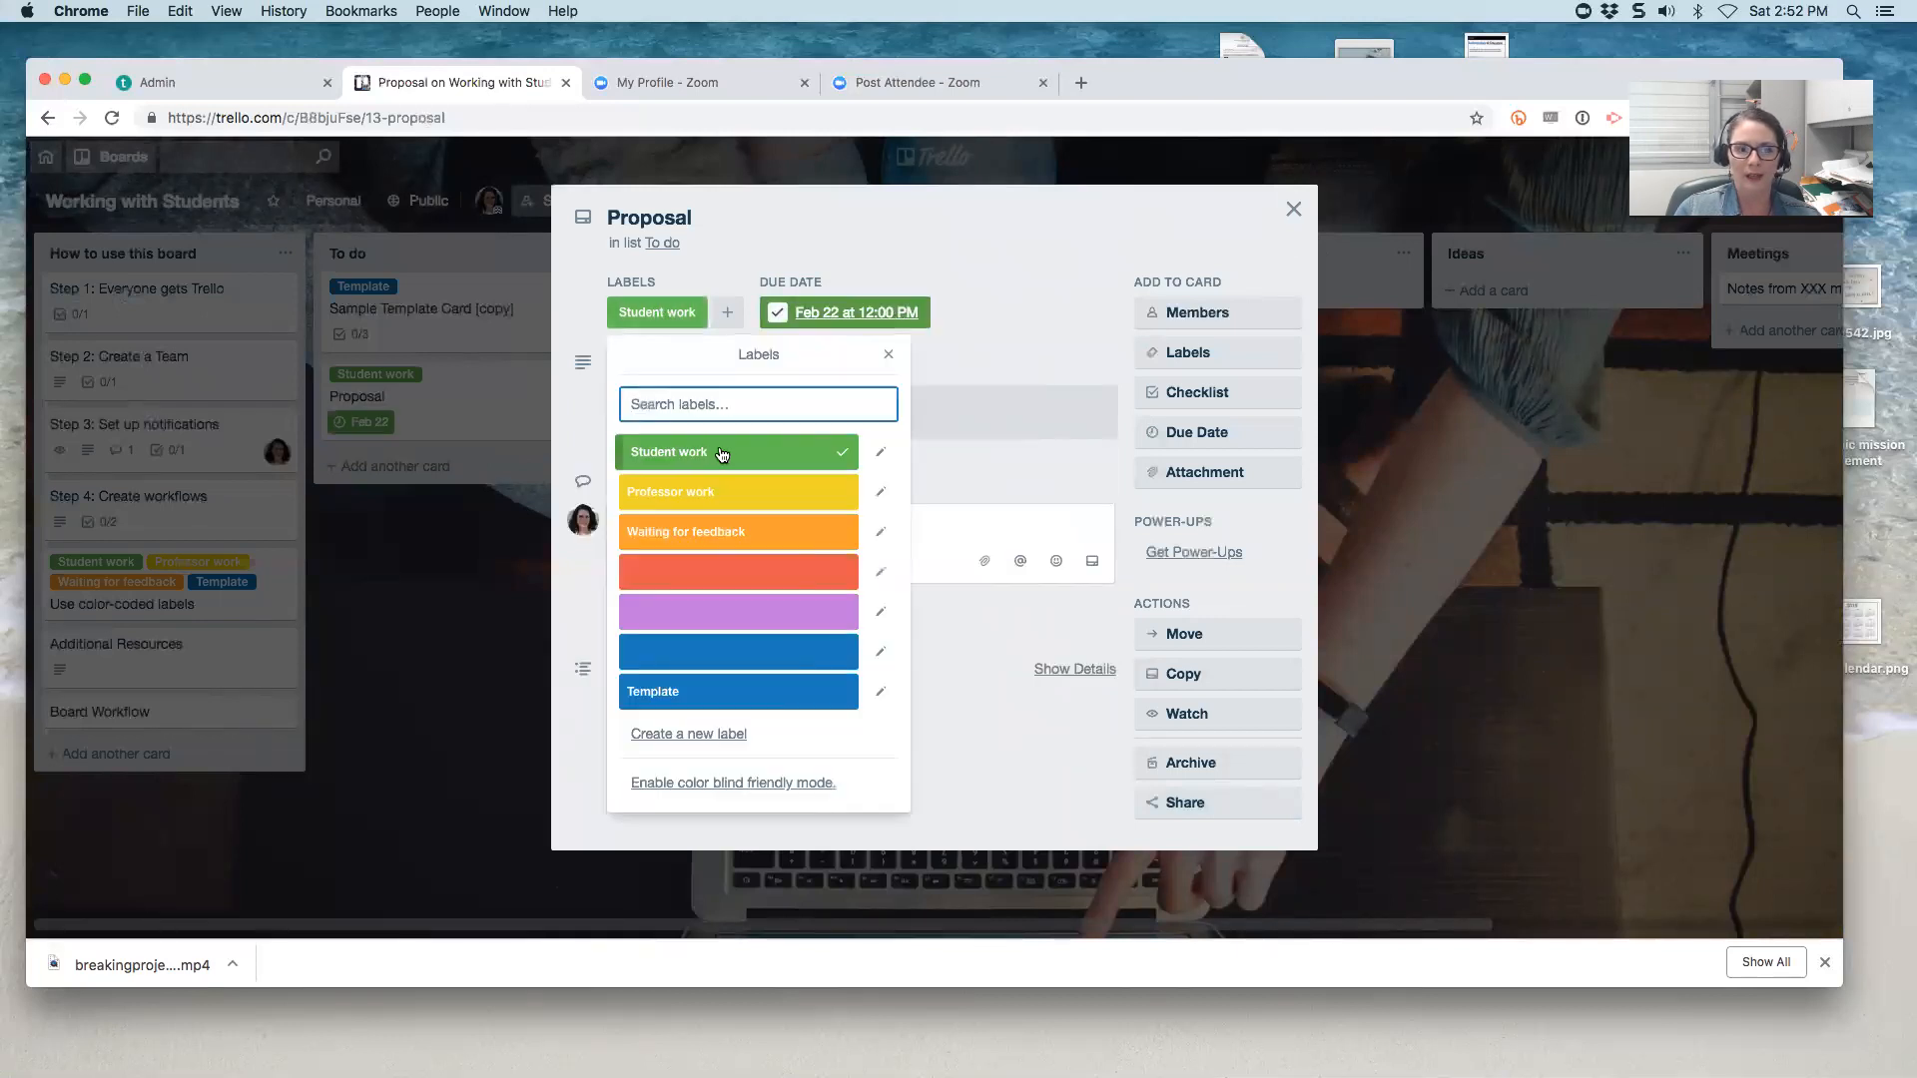
{"action": "left_click", "coordinate": [734, 532]}
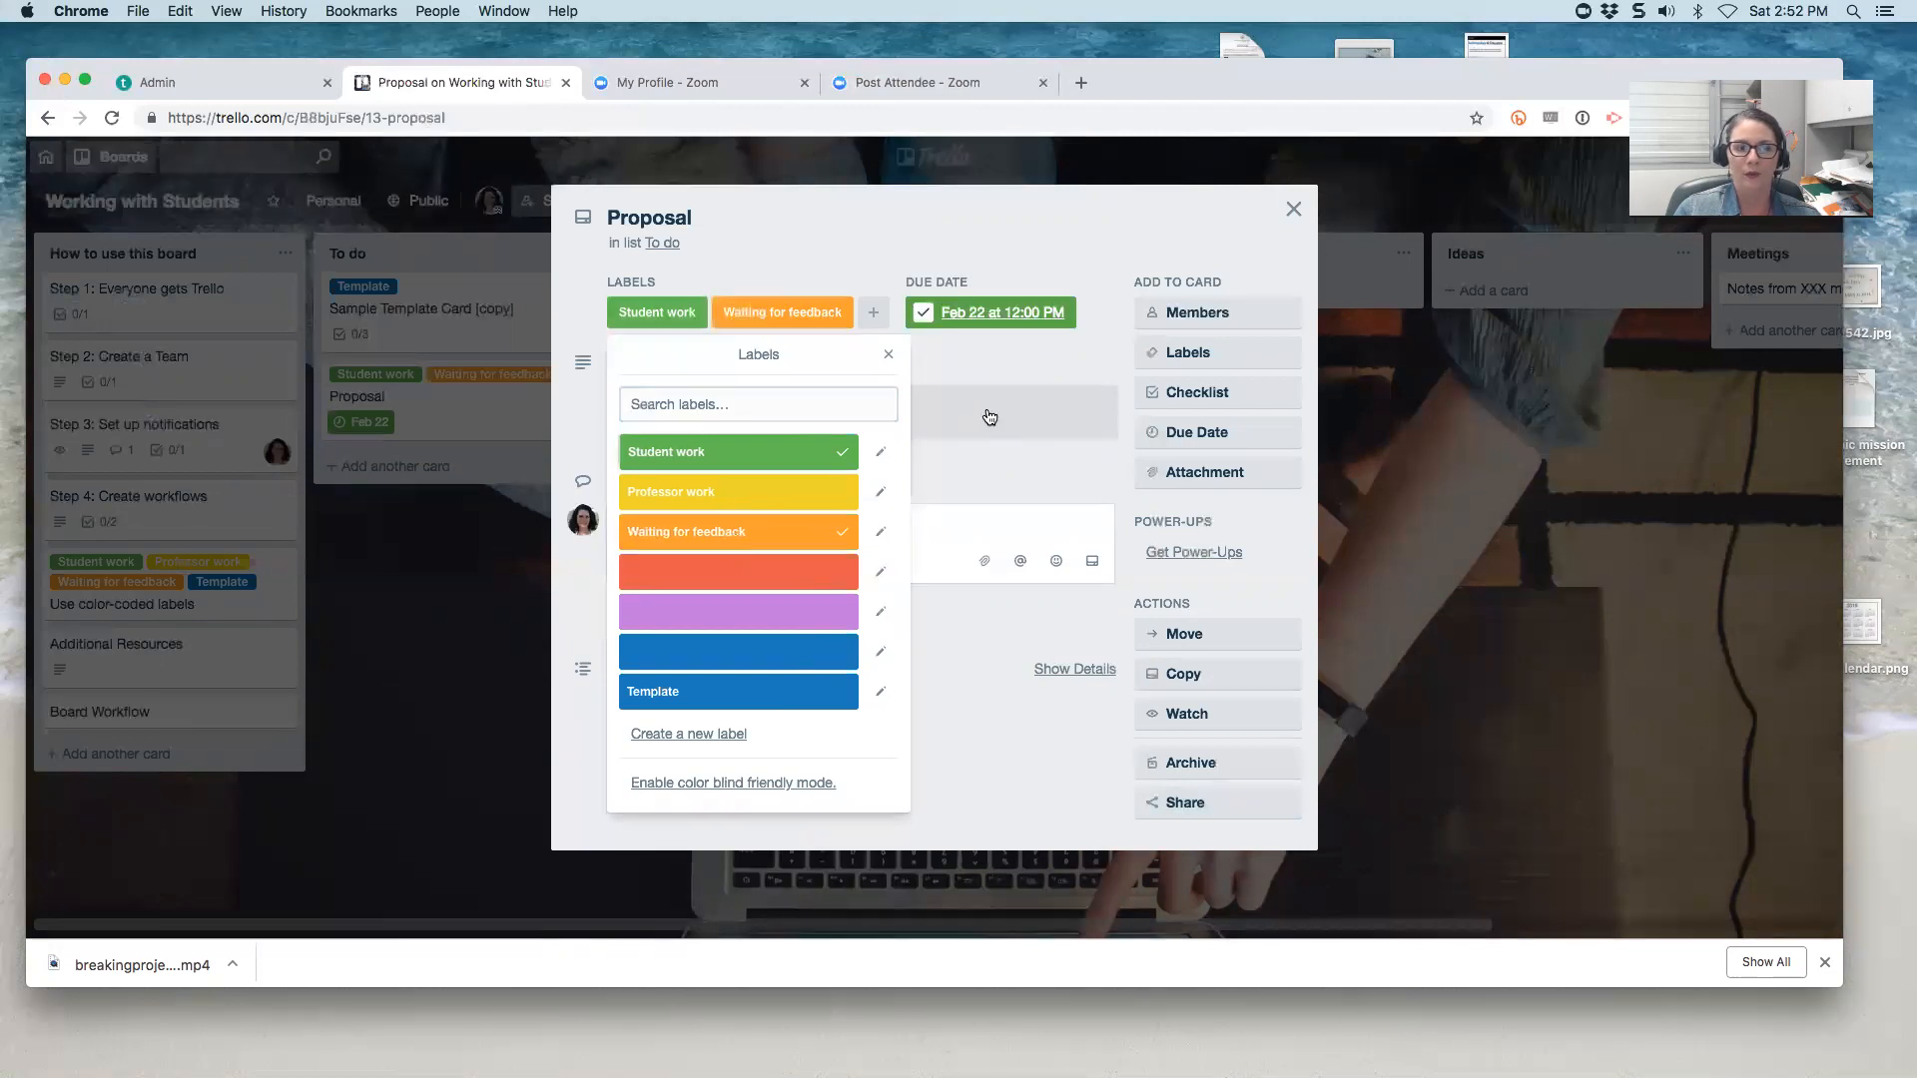
{"action": "left_click", "coordinate": [1293, 209]}
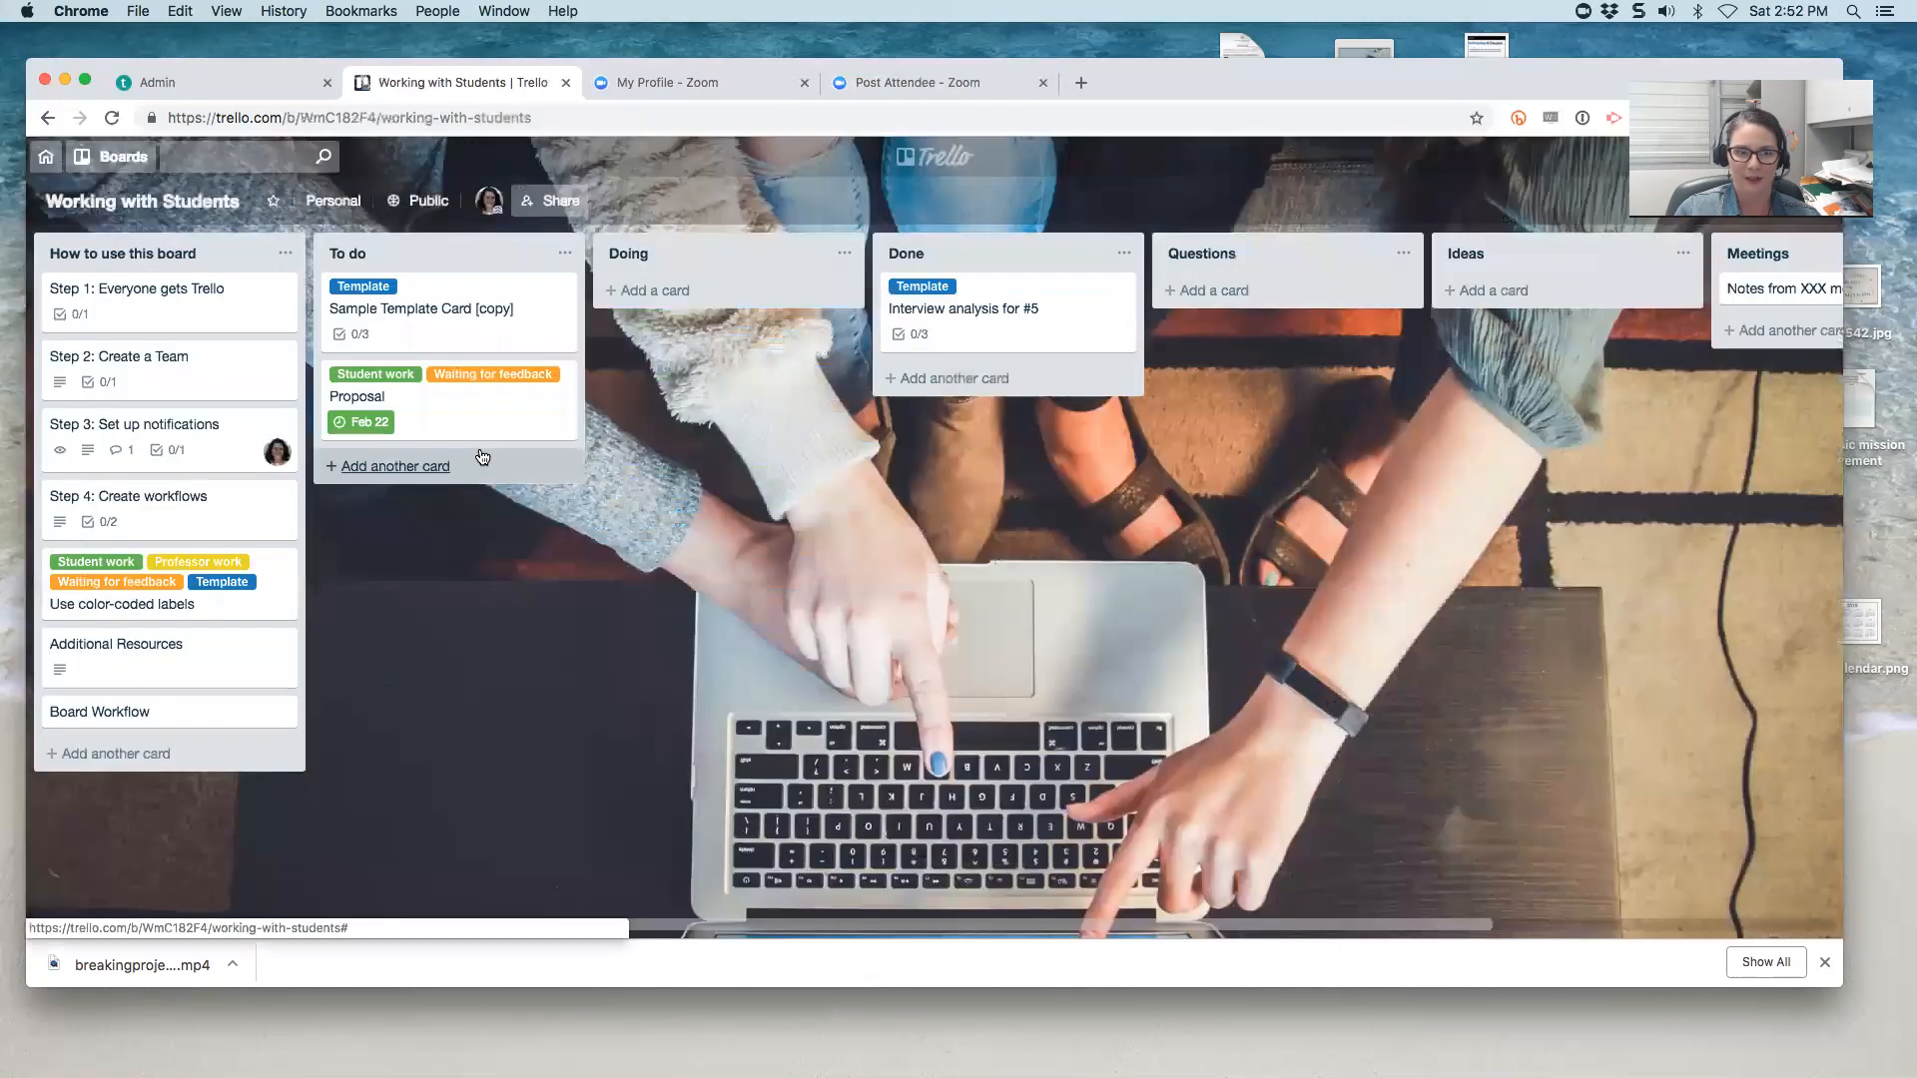
- Change the "Proposal" card's due date to March 8, 2019 at 12:00 PM and mark it as not complete
{"action": "left_click", "coordinate": [459, 405]}
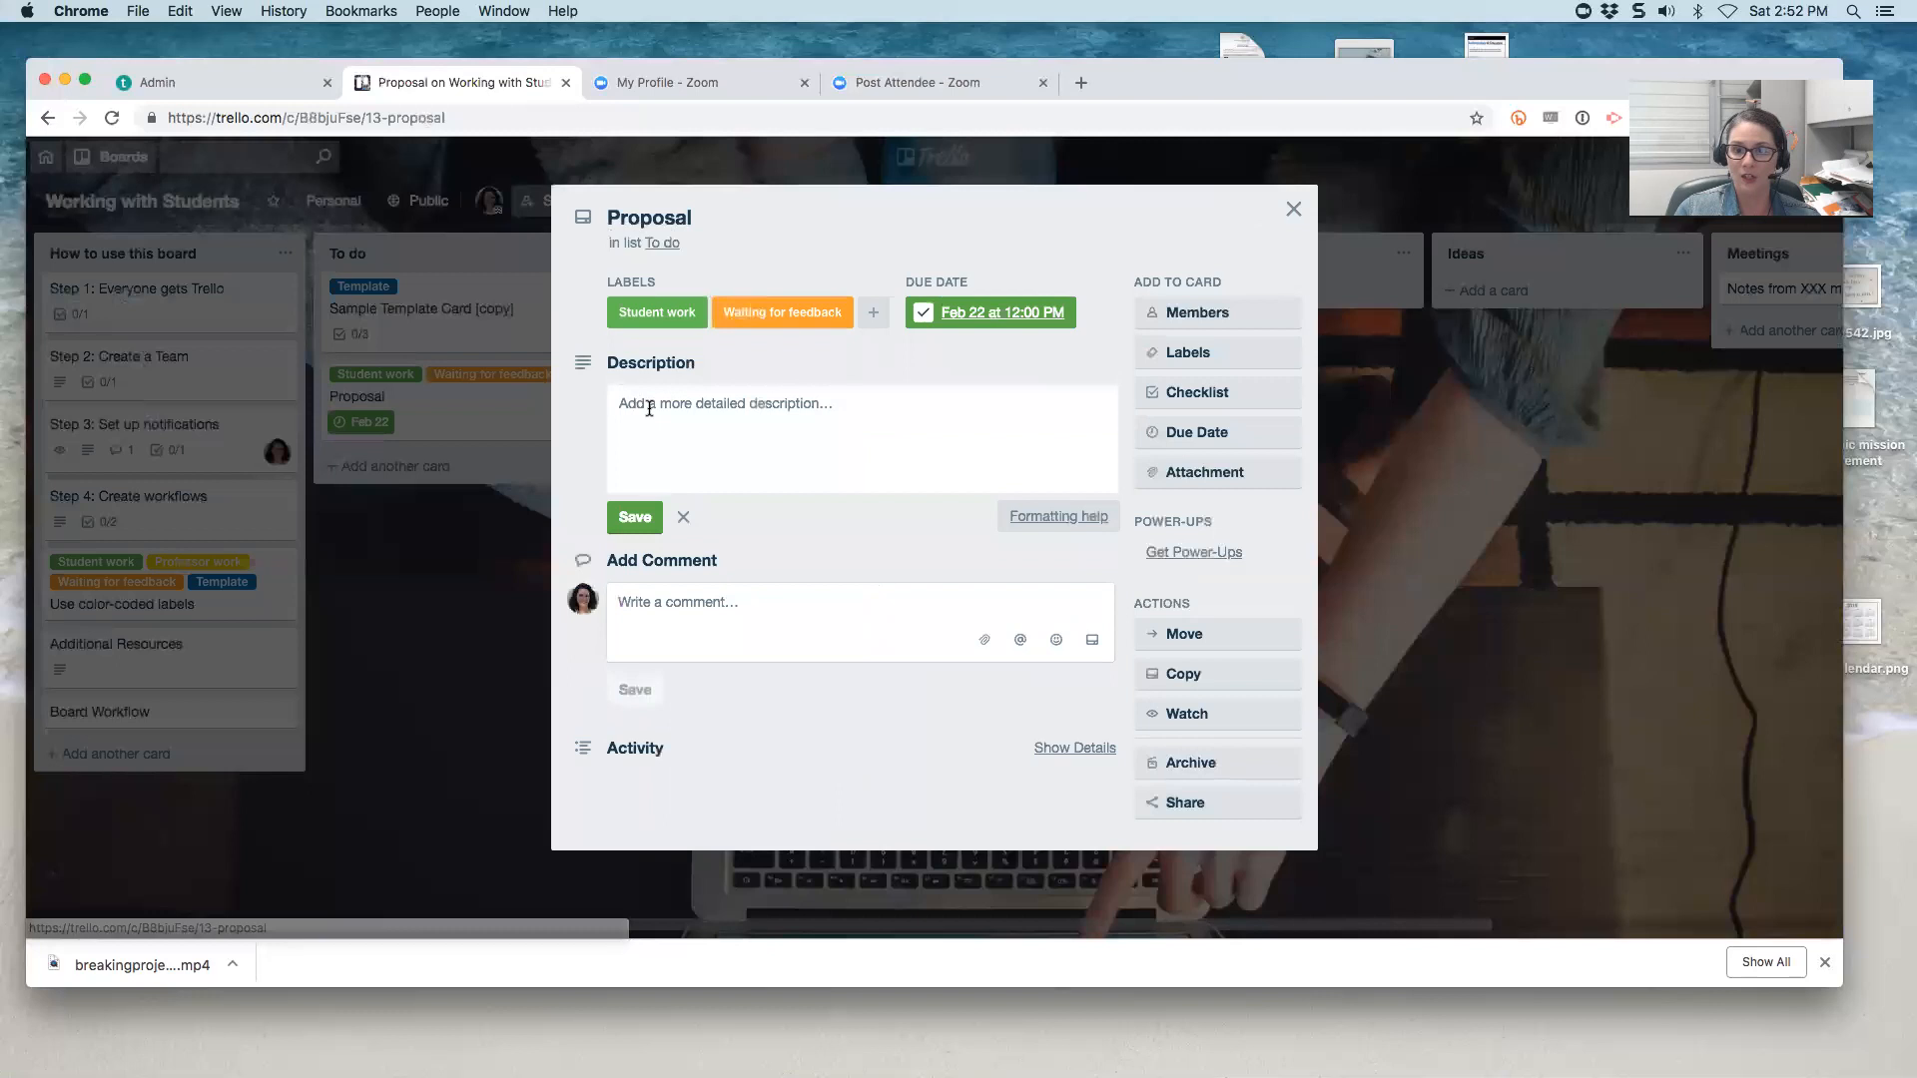
{"action": "left_click", "coordinate": [1189, 394]}
{"action": "left_click", "coordinate": [1446, 427]}
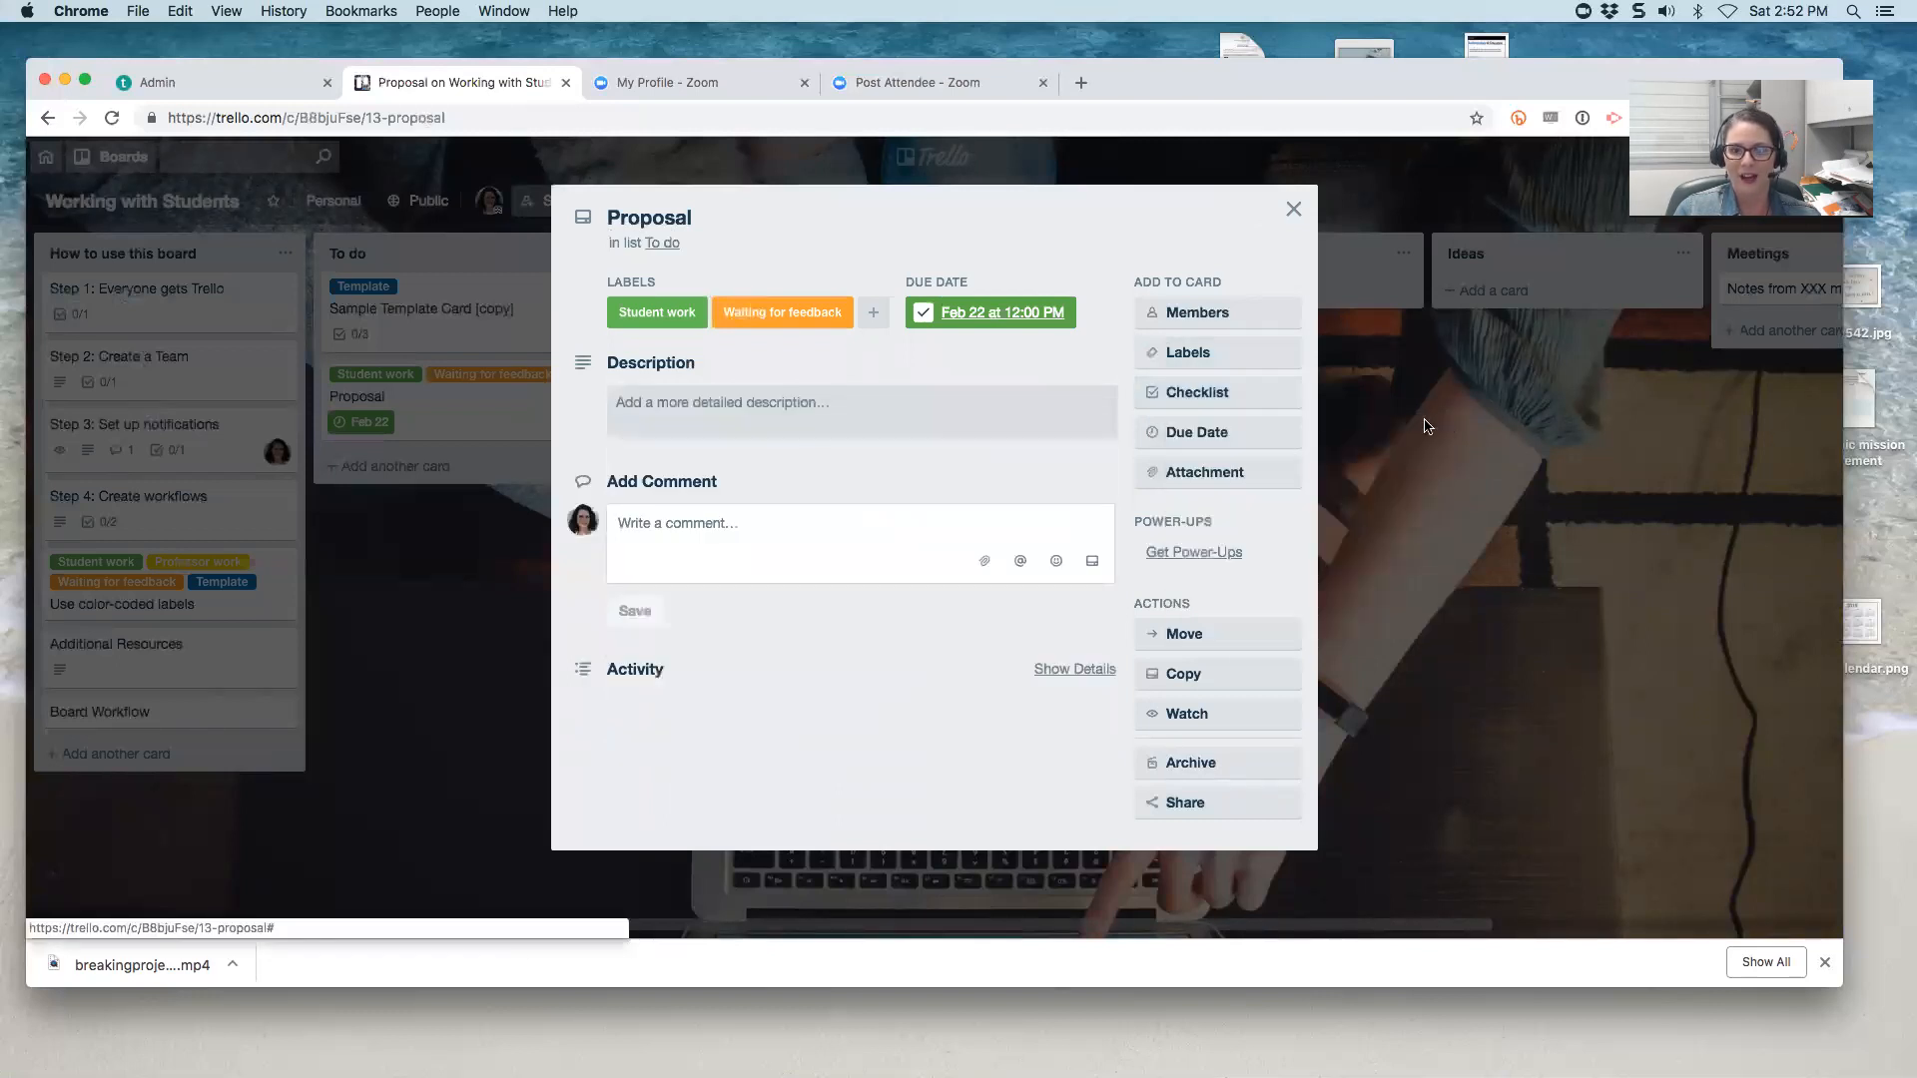
{"action": "left_click", "coordinate": [1233, 436]}
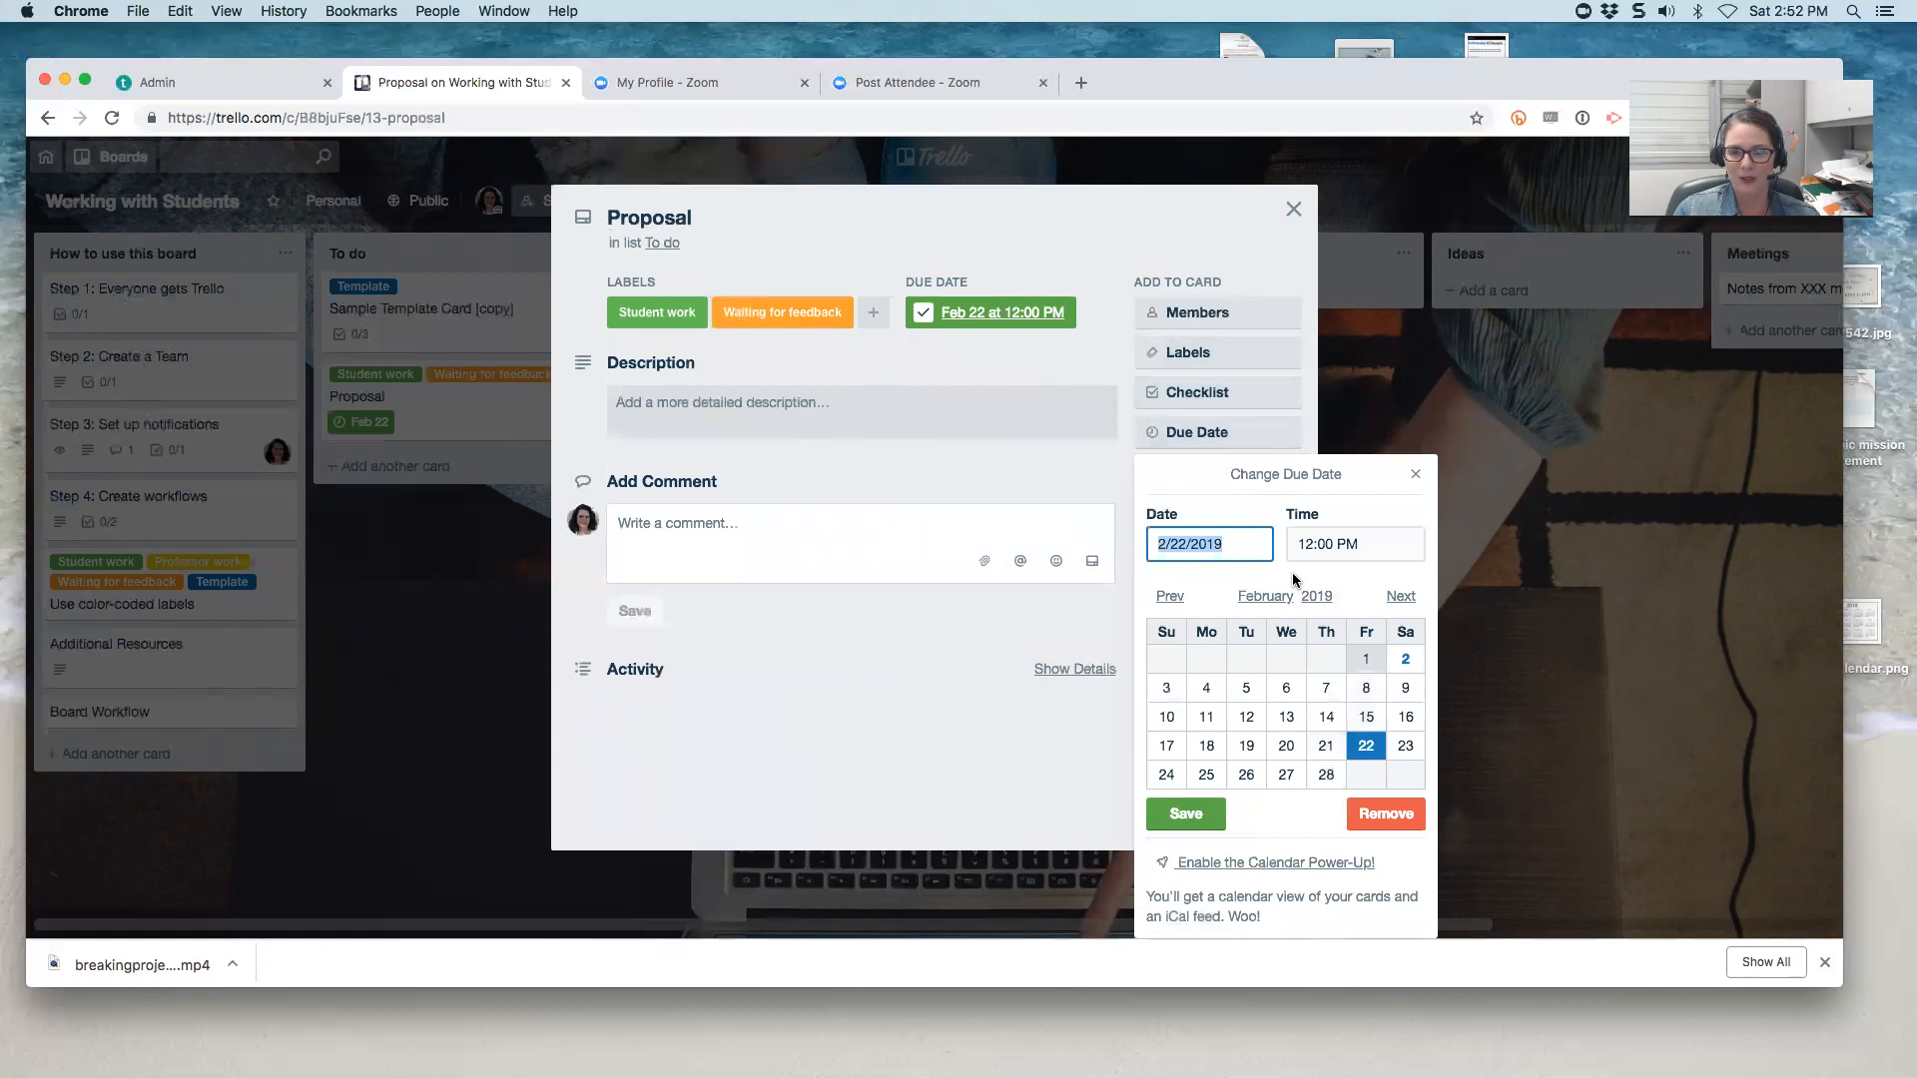
{"action": "left_click", "coordinate": [1399, 598]}
{"action": "left_click", "coordinate": [1366, 658]}
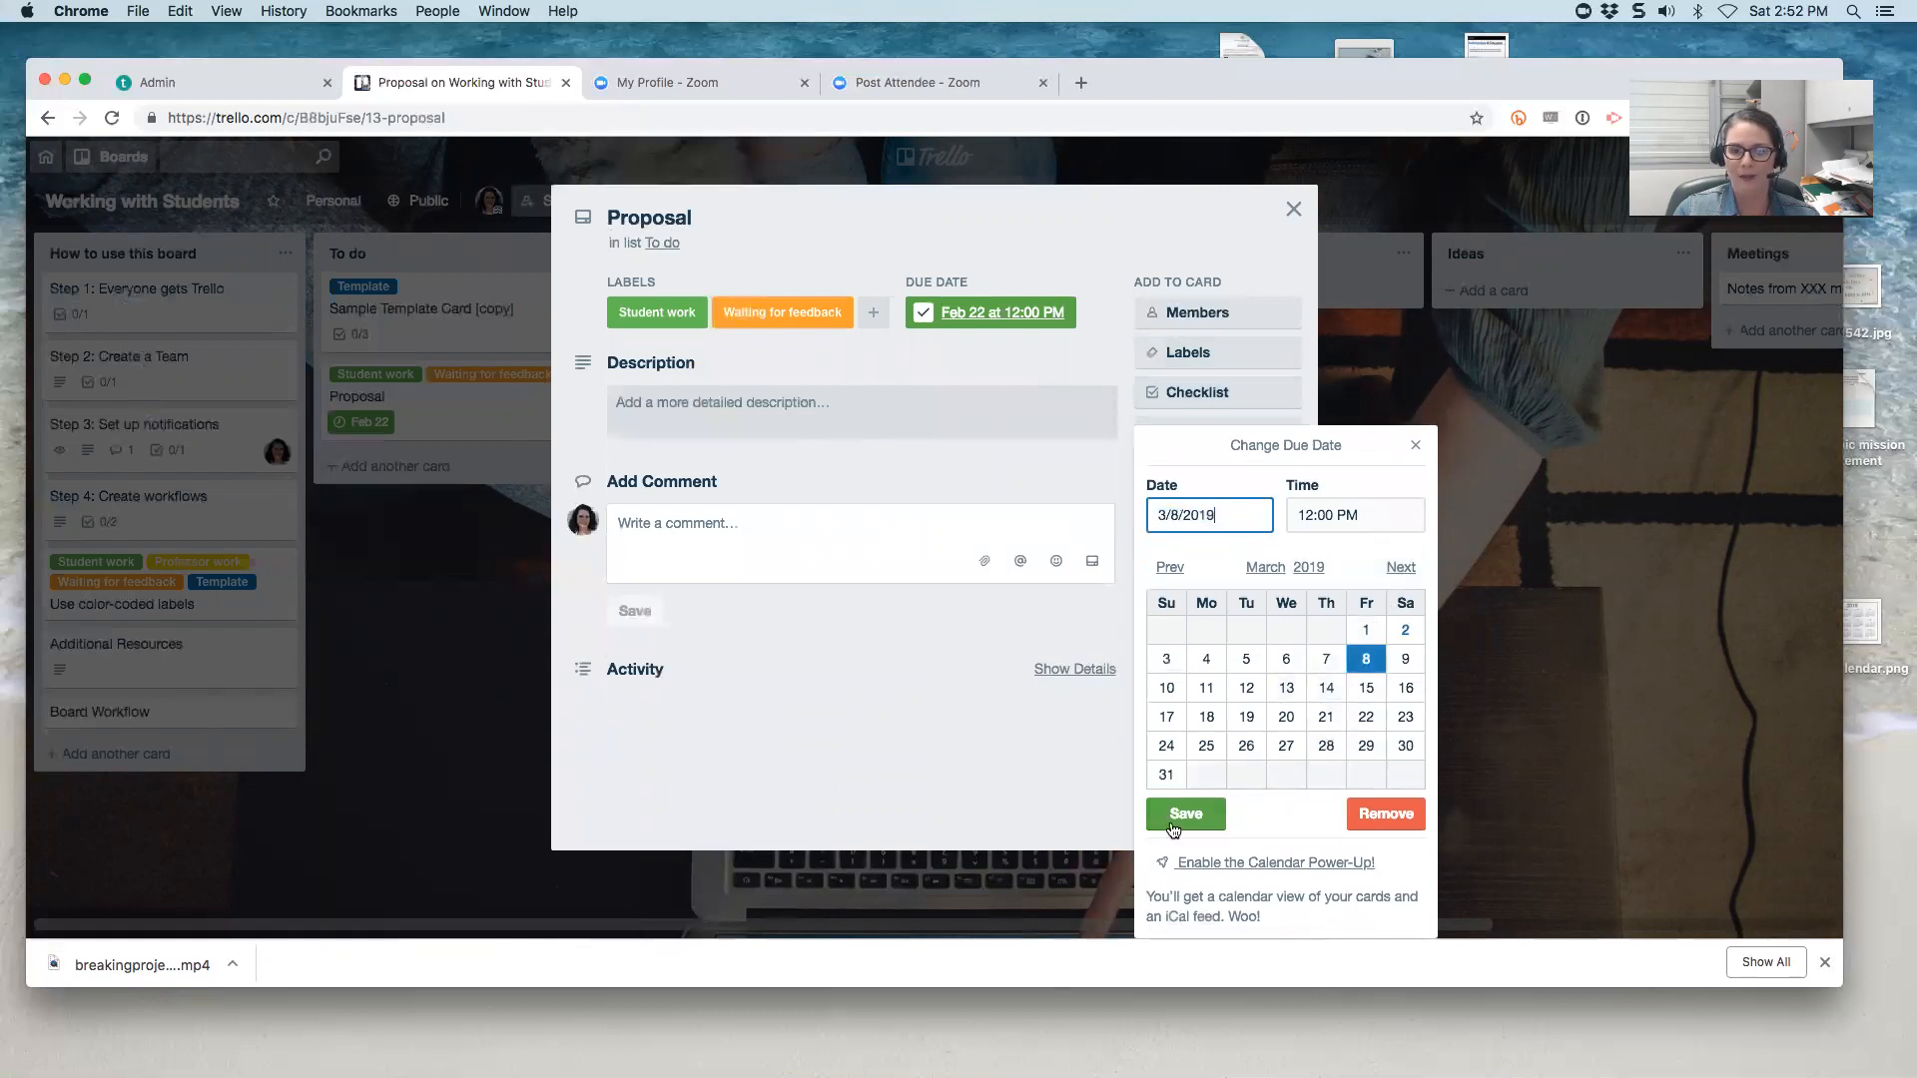
{"action": "left_click", "coordinate": [1186, 814]}
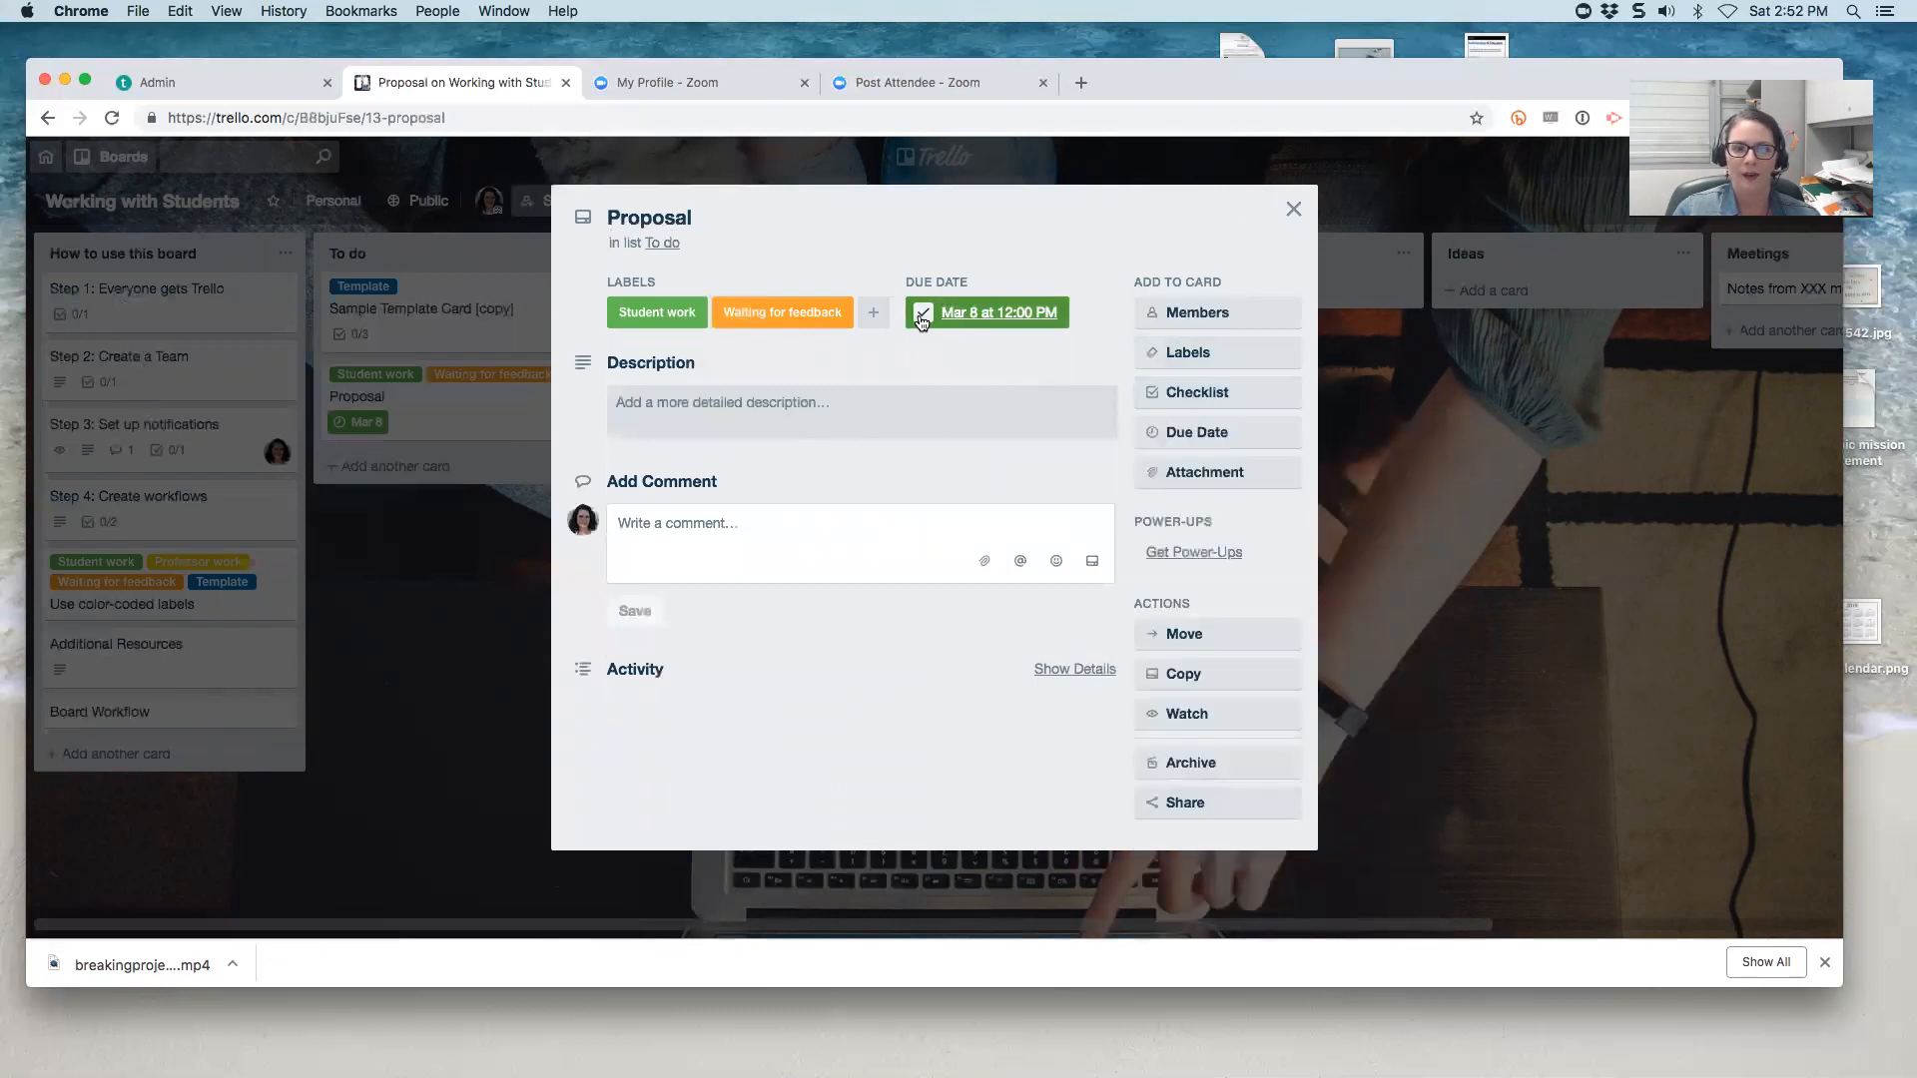
{"action": "left_click", "coordinate": [1294, 208]}
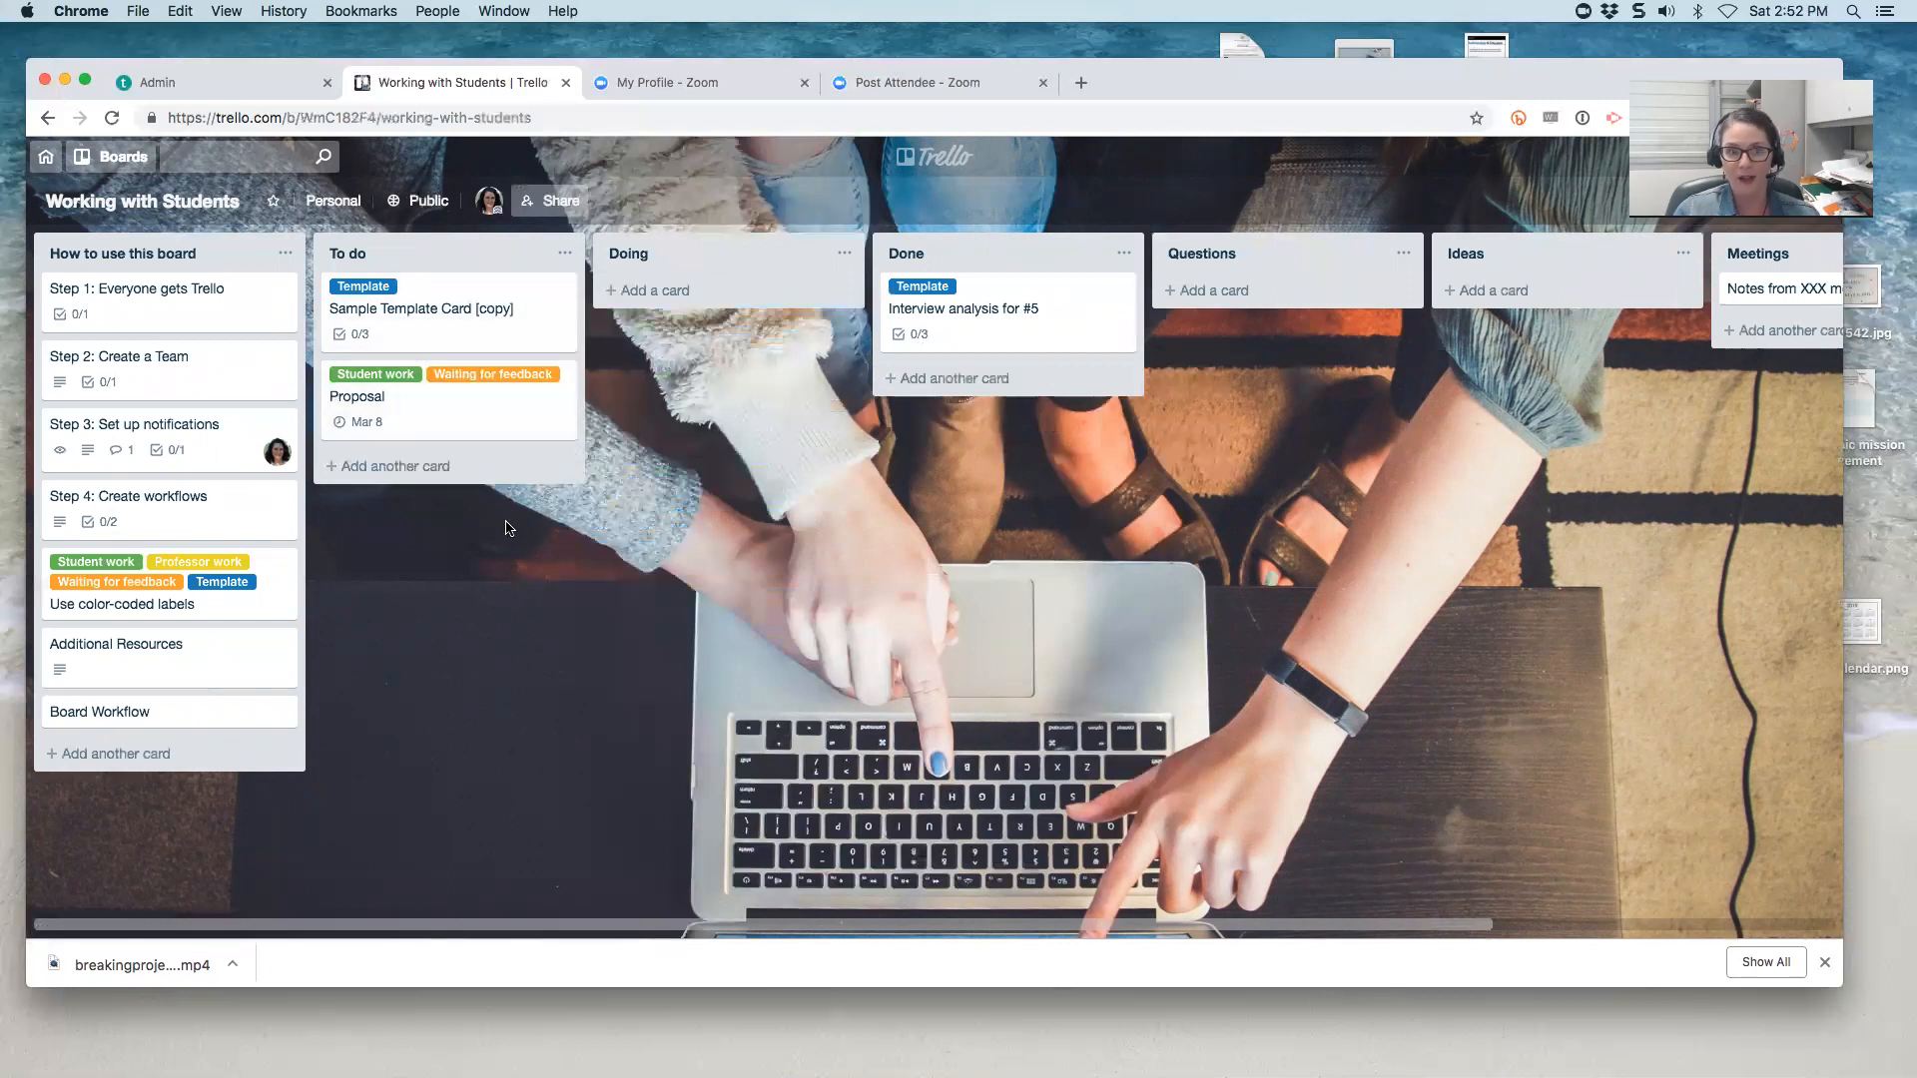
- View the attachment sources available for the "Proposal" card without attaching anything
{"action": "left_click", "coordinate": [468, 423]}
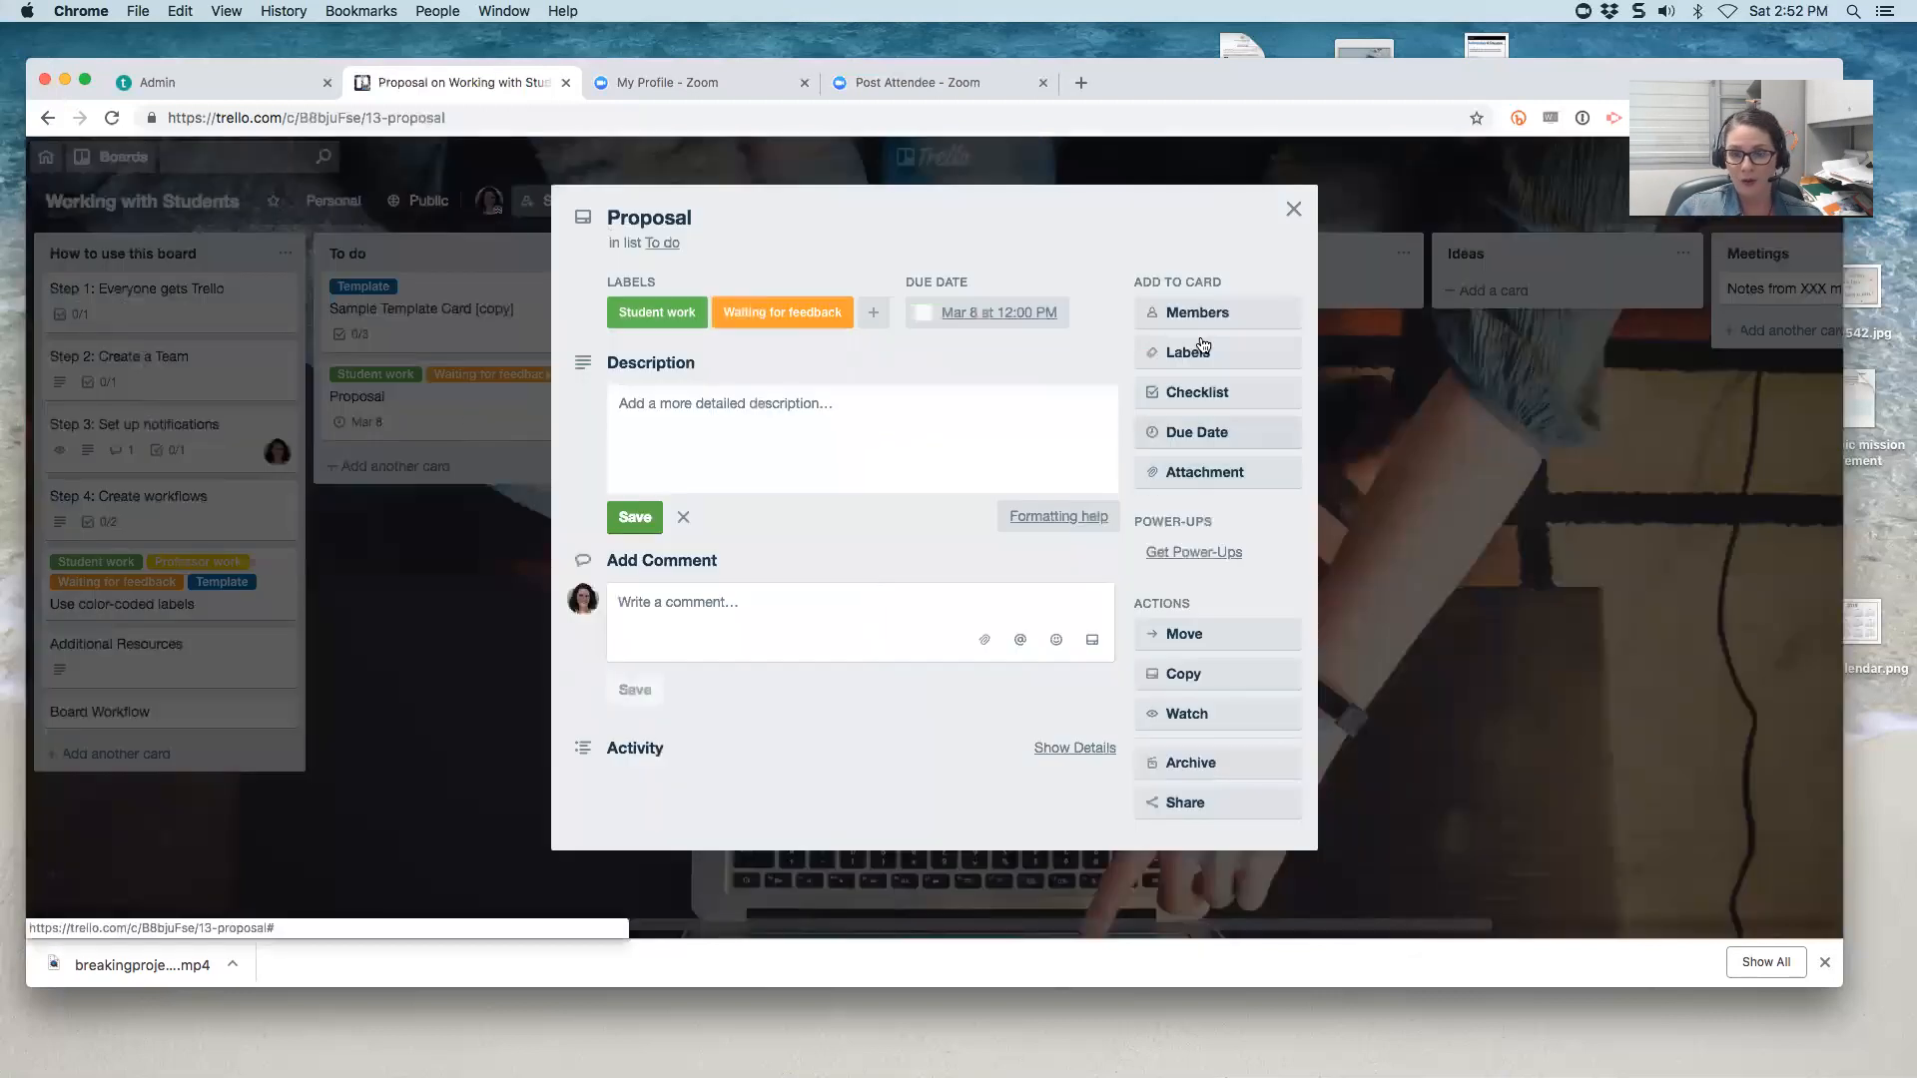
{"action": "left_click", "coordinate": [1197, 482]}
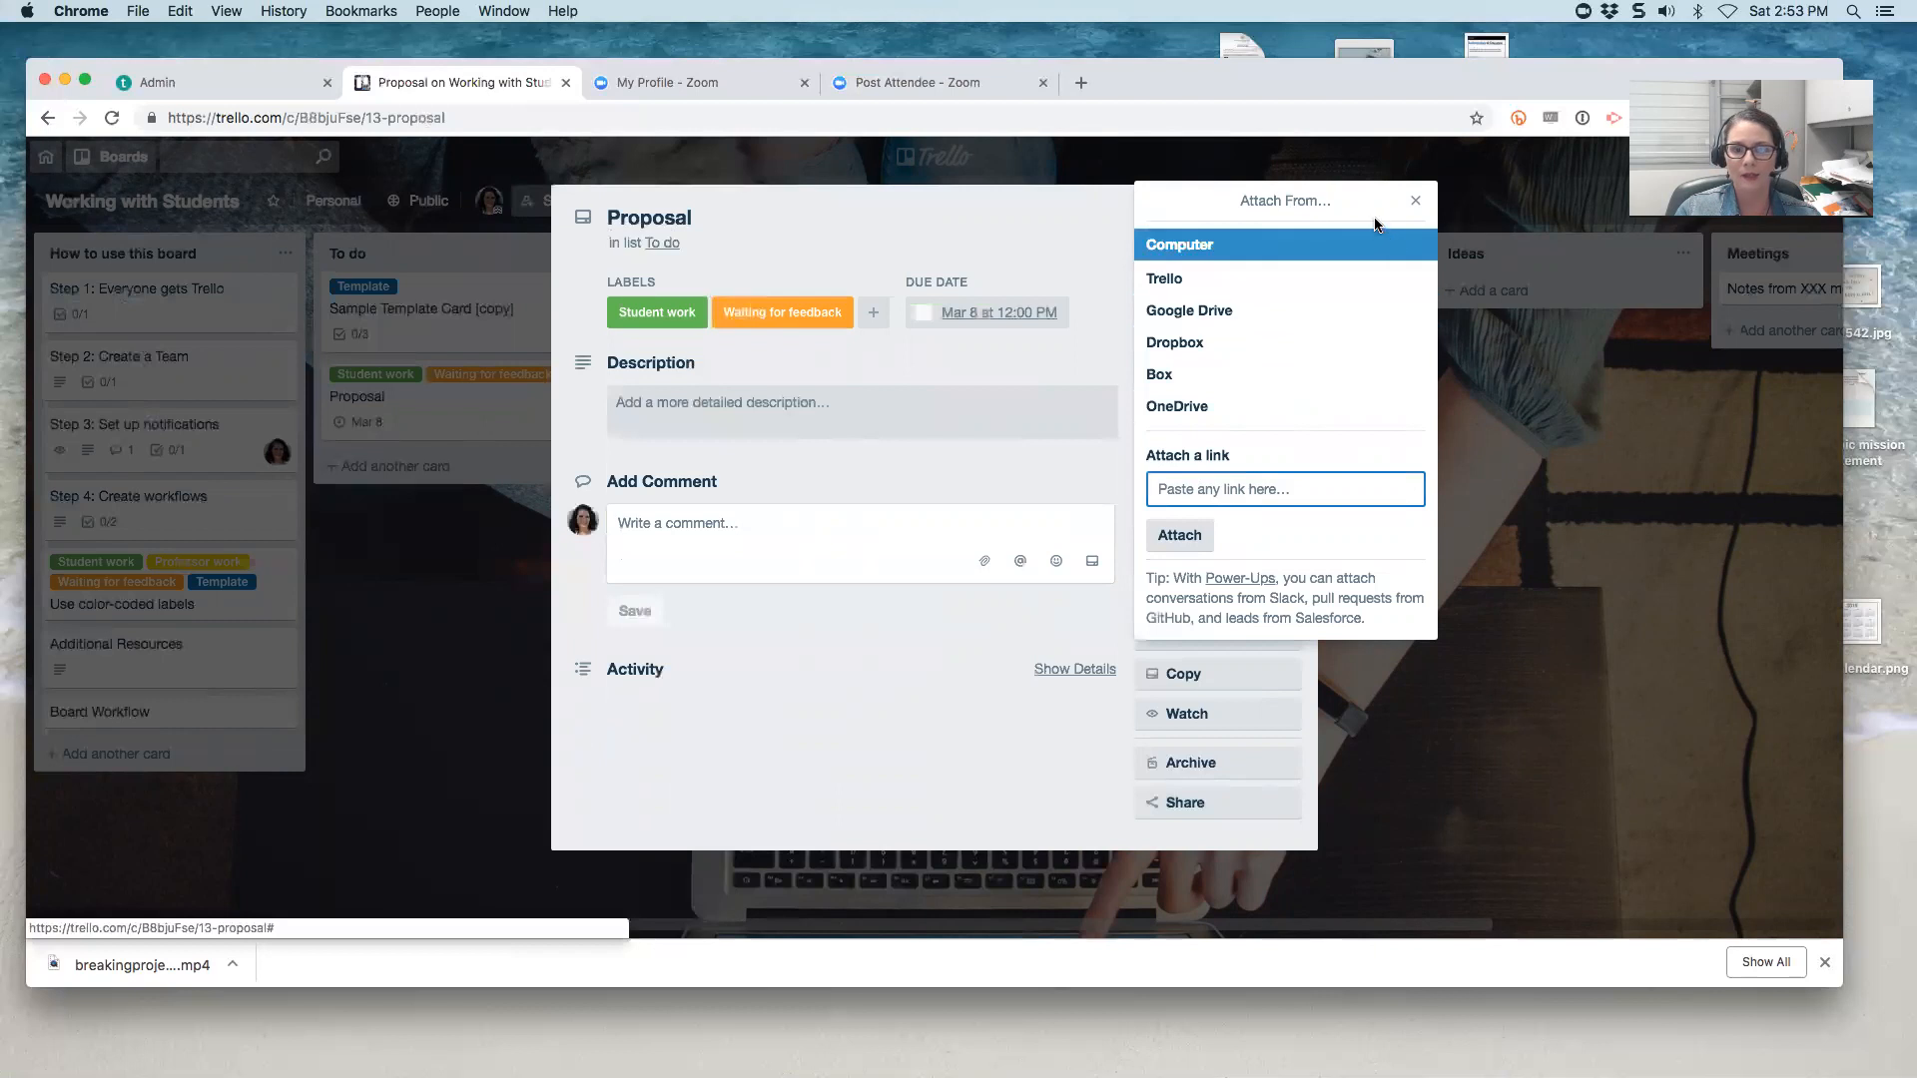
{"action": "left_click", "coordinate": [1413, 200]}
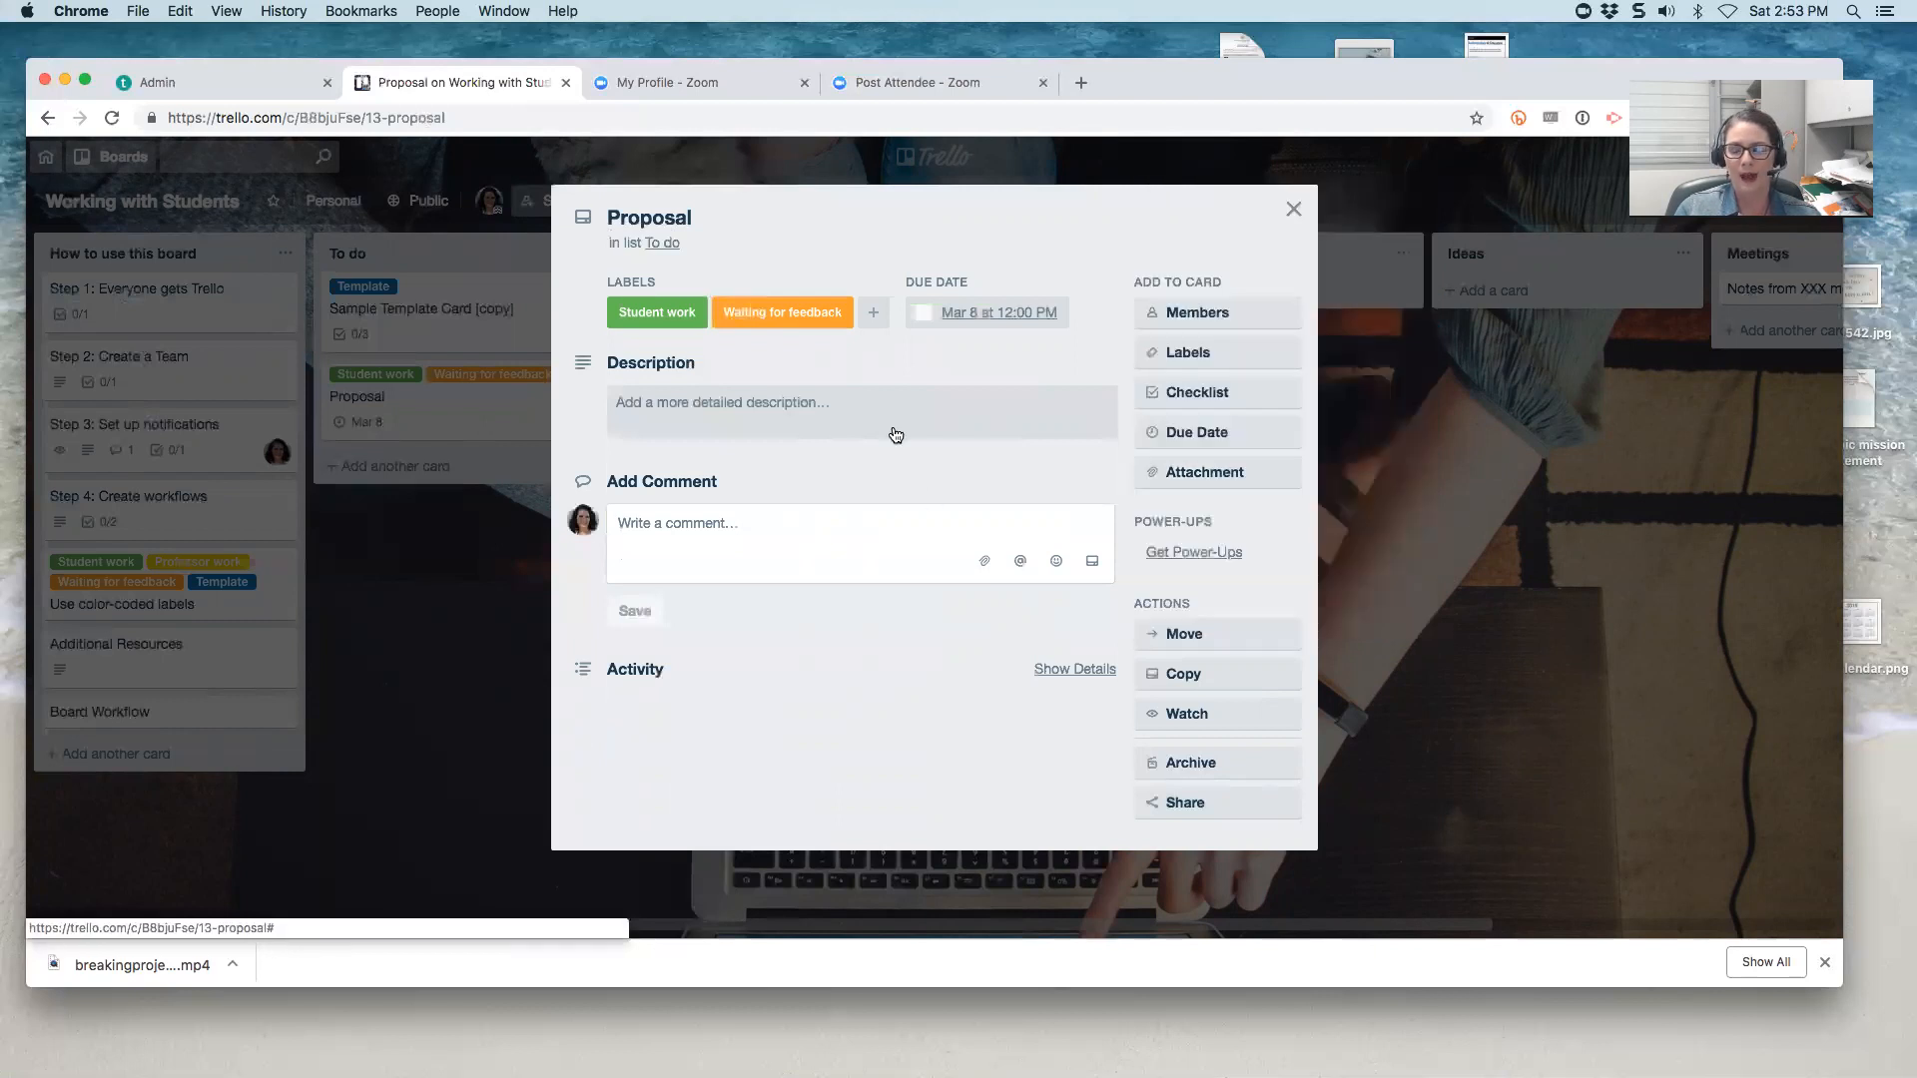
{"action": "left_click", "coordinate": [1294, 209]}
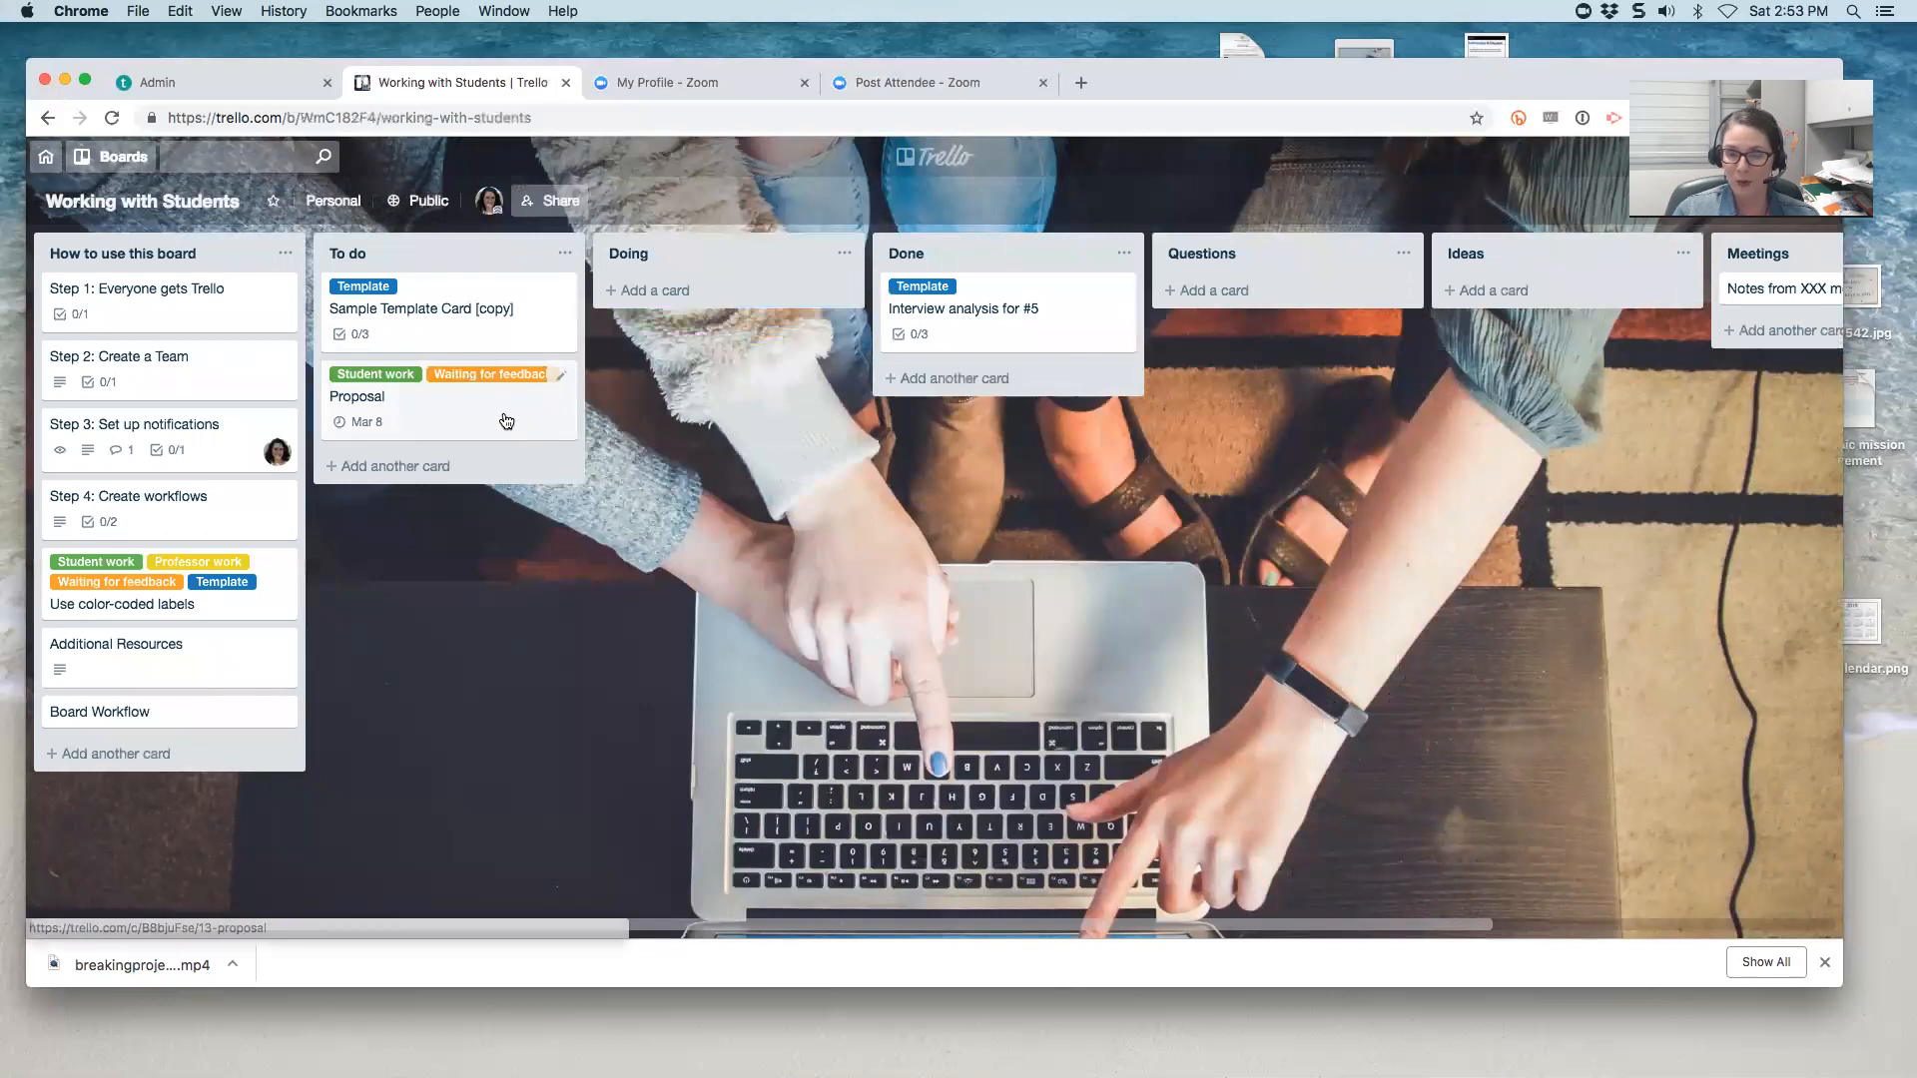
{"action": "left_click", "coordinate": [461, 415]}
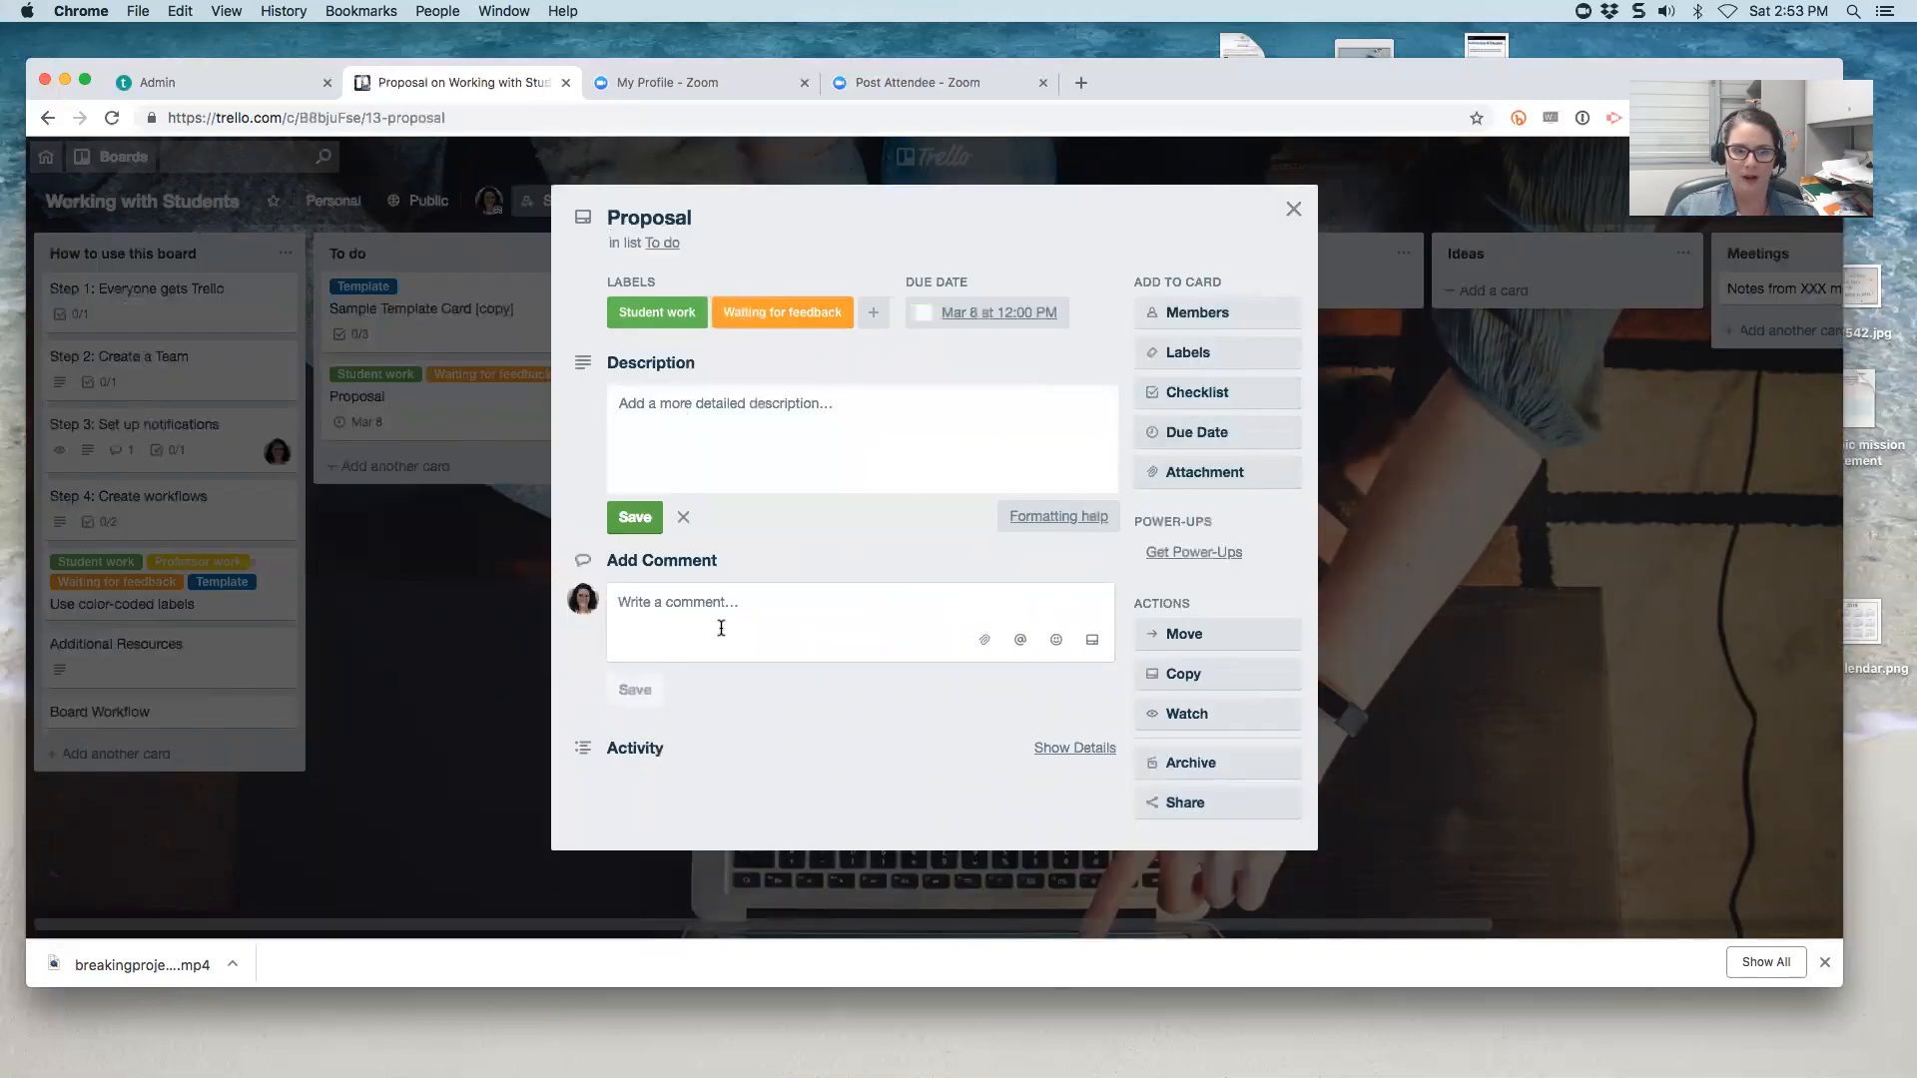
{"action": "left_click", "coordinate": [717, 611]}
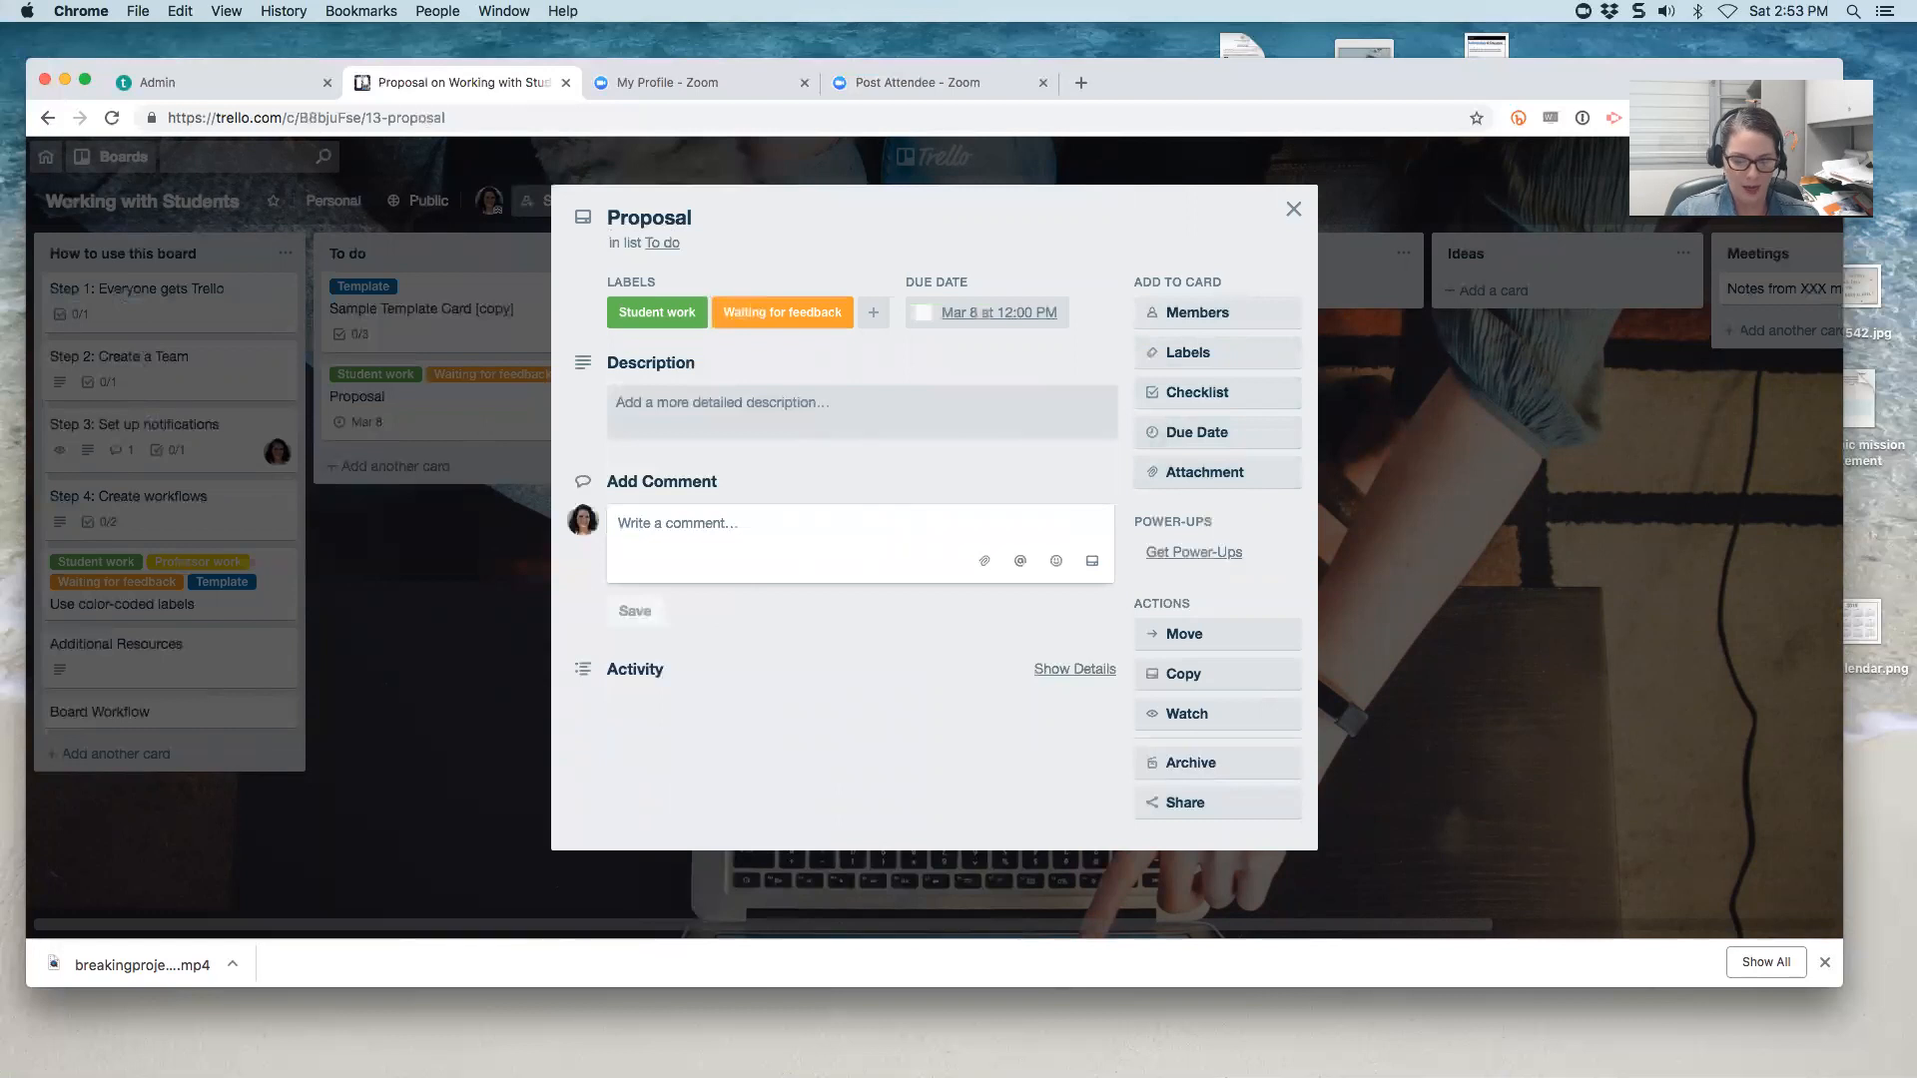
{"action": "type", "text": "@p"}
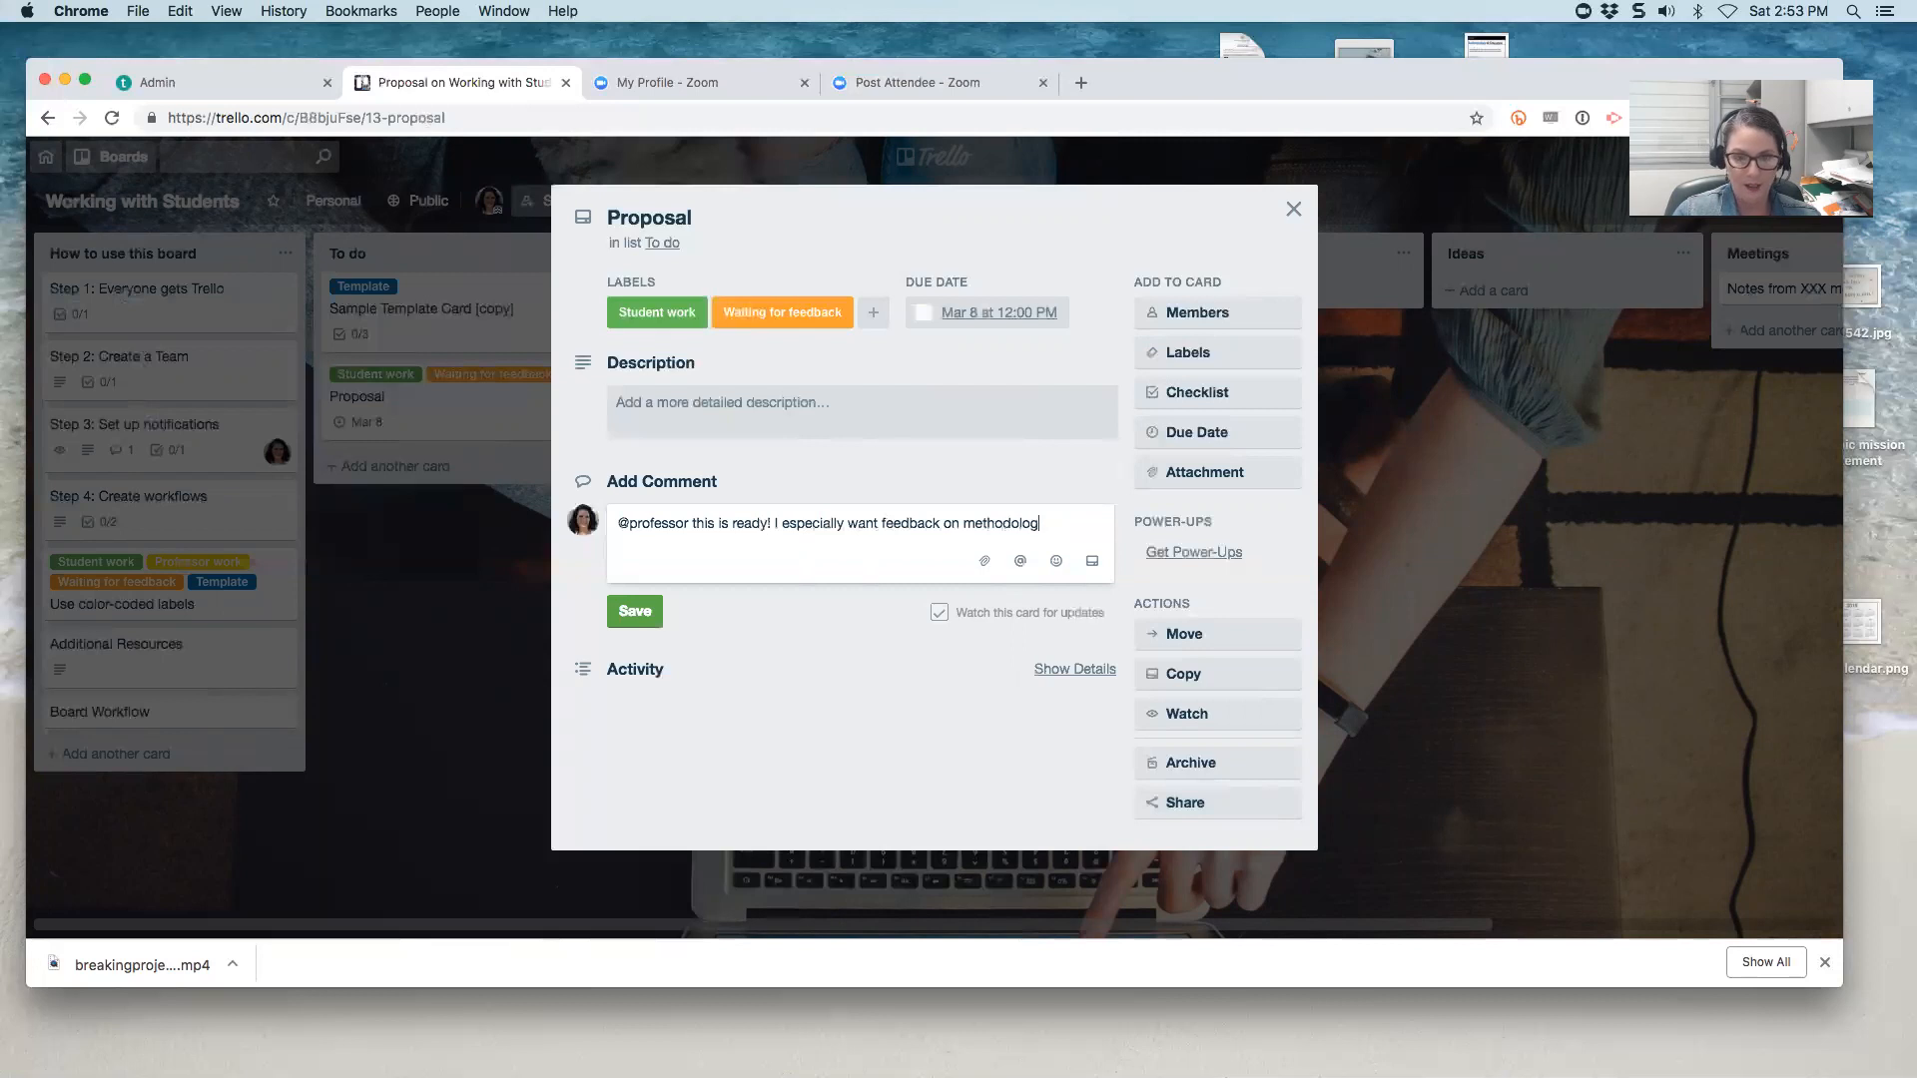
{"action": "left_click", "coordinate": [633, 603]}
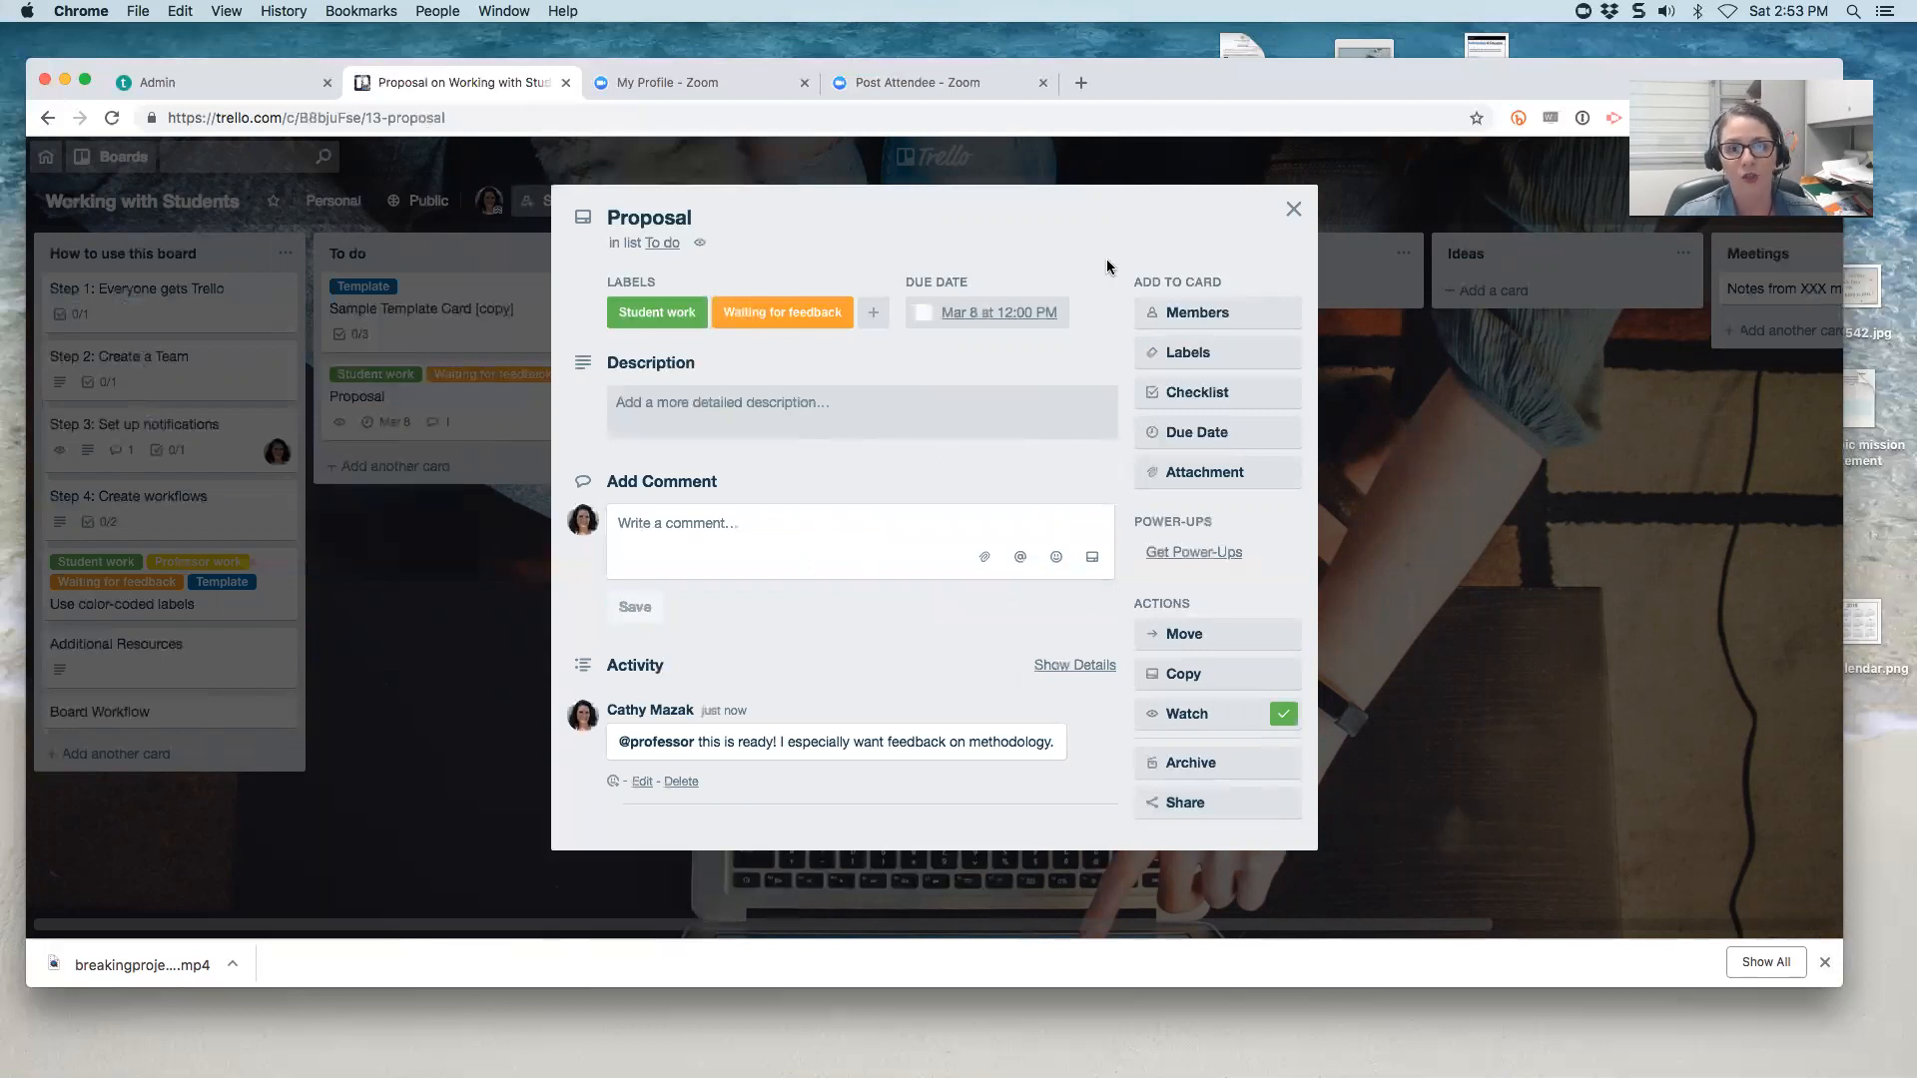
{"action": "left_click", "coordinate": [1305, 220]}
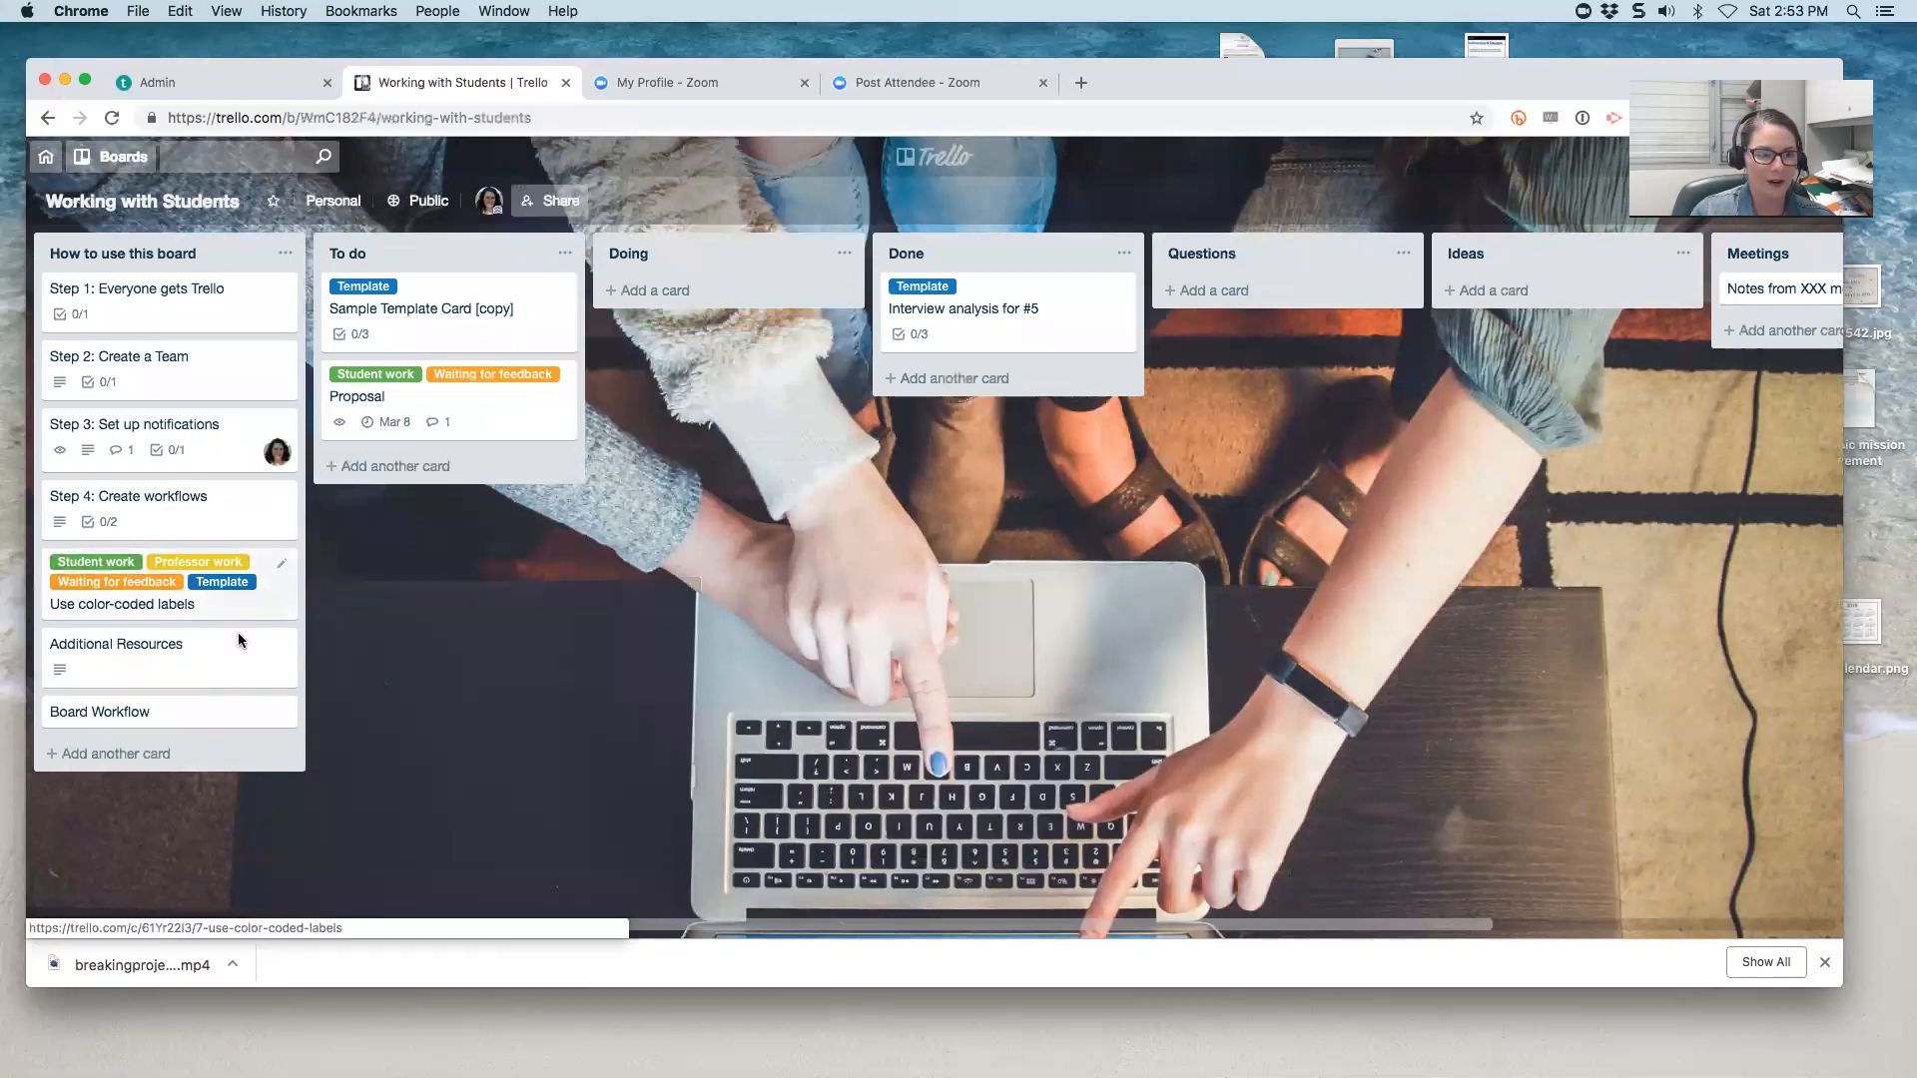
- Look over the links in the "Additional Resources" card and the description area of the "Board Workflow" card
{"action": "left_click", "coordinate": [204, 662]}
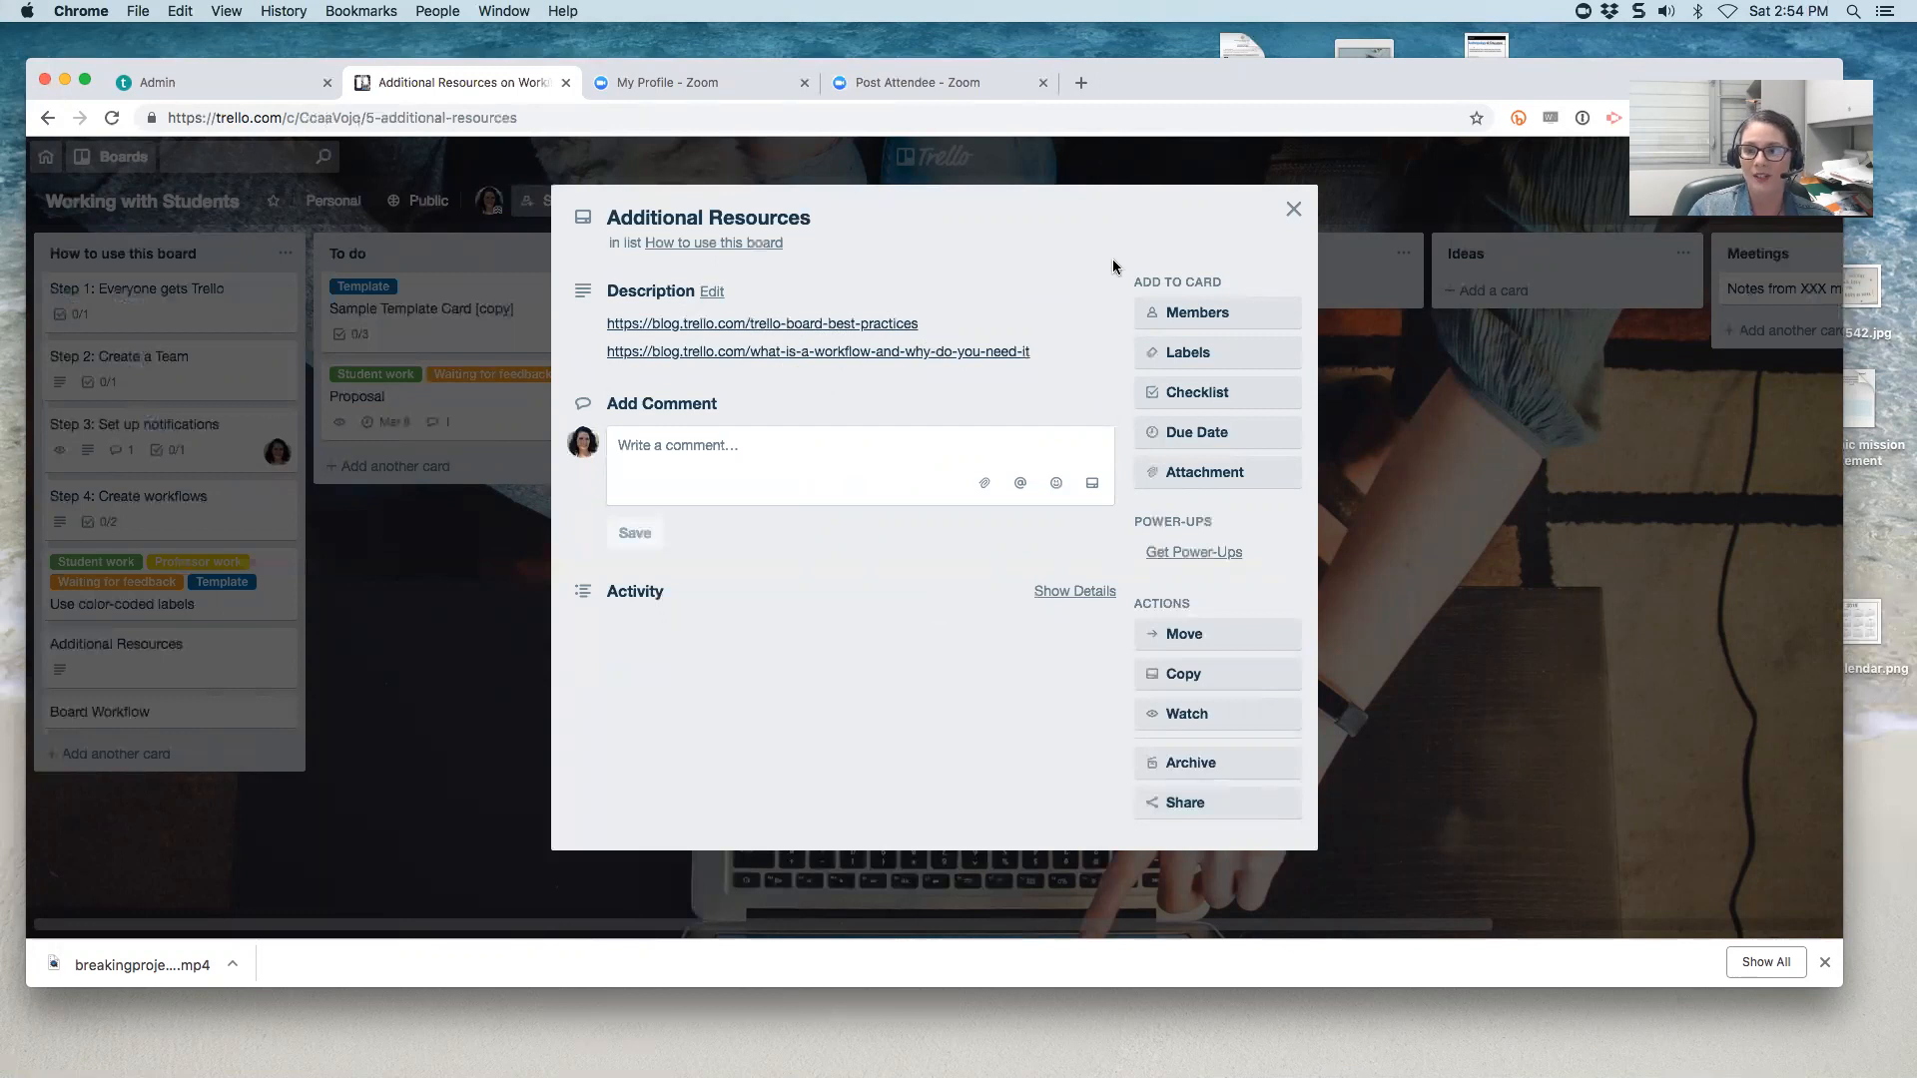
{"action": "left_click", "coordinate": [1293, 209]}
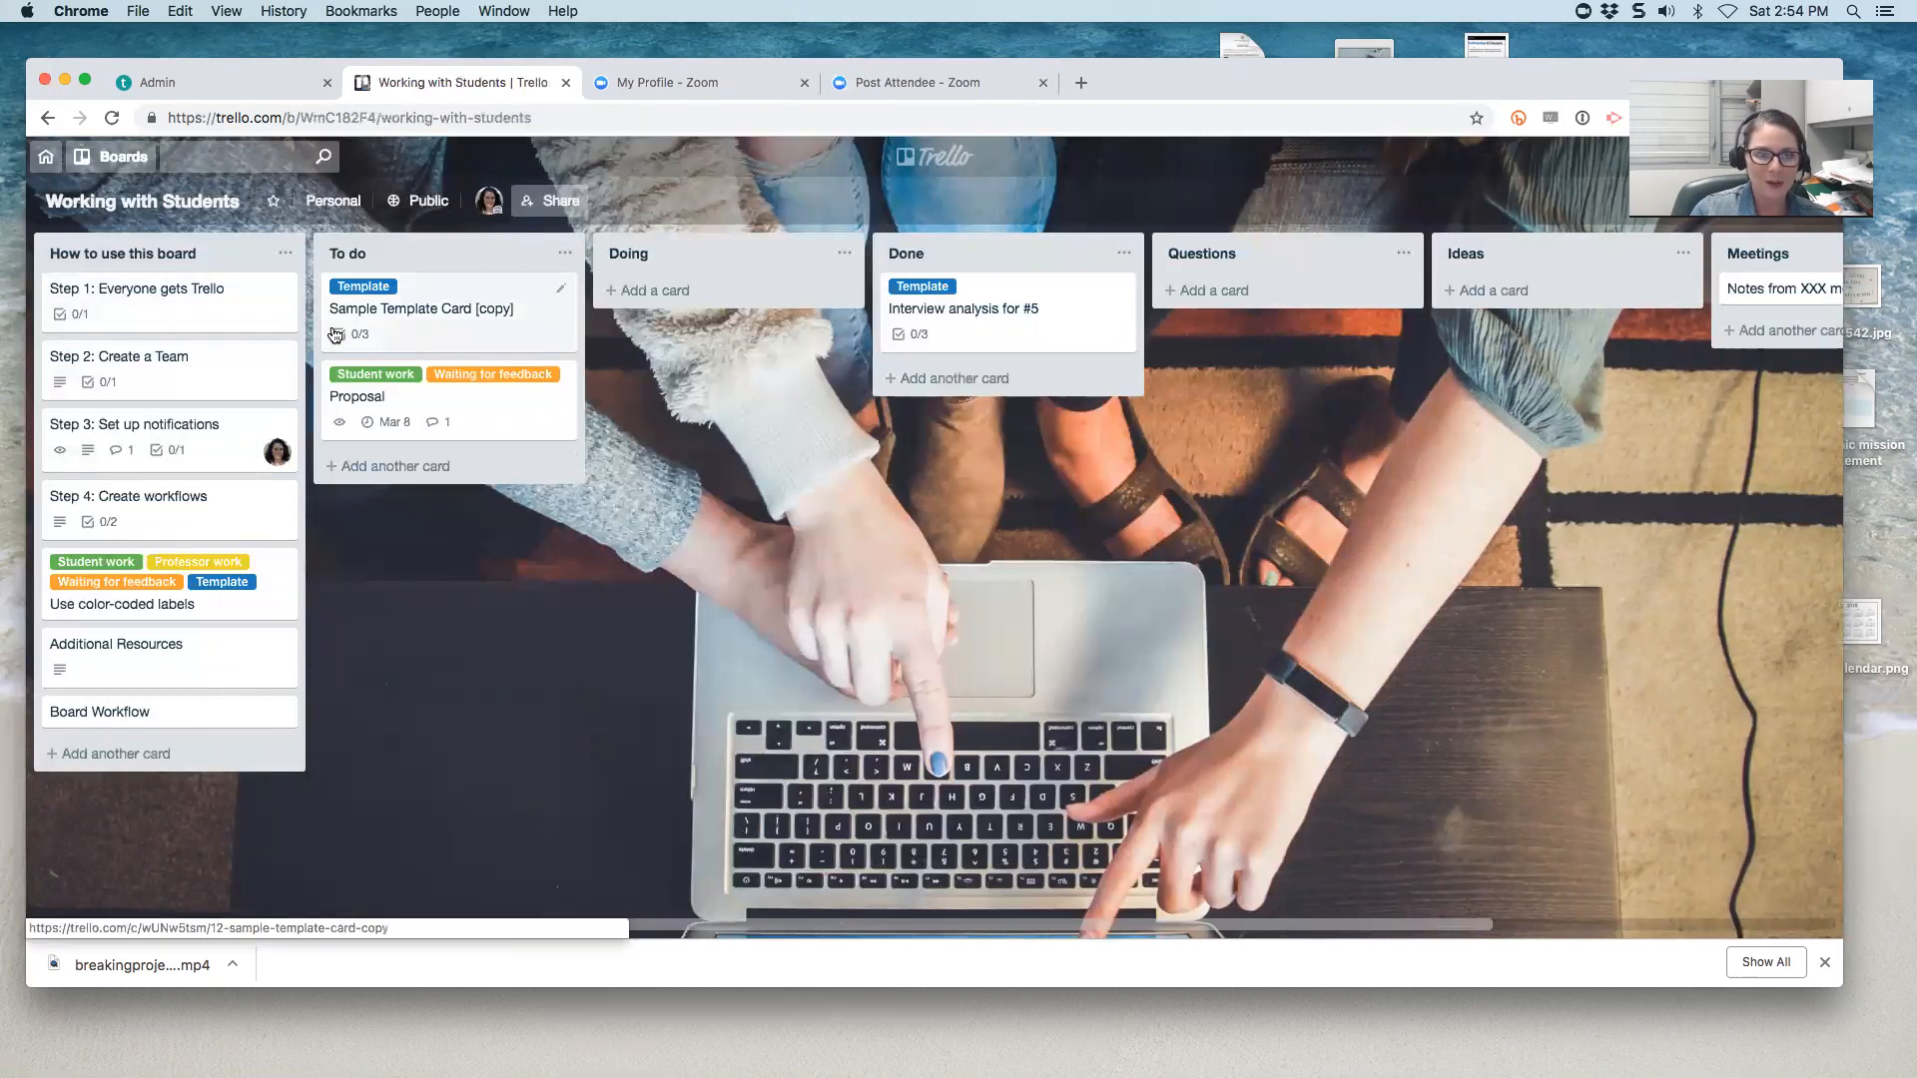
{"action": "left_click", "coordinate": [117, 716]}
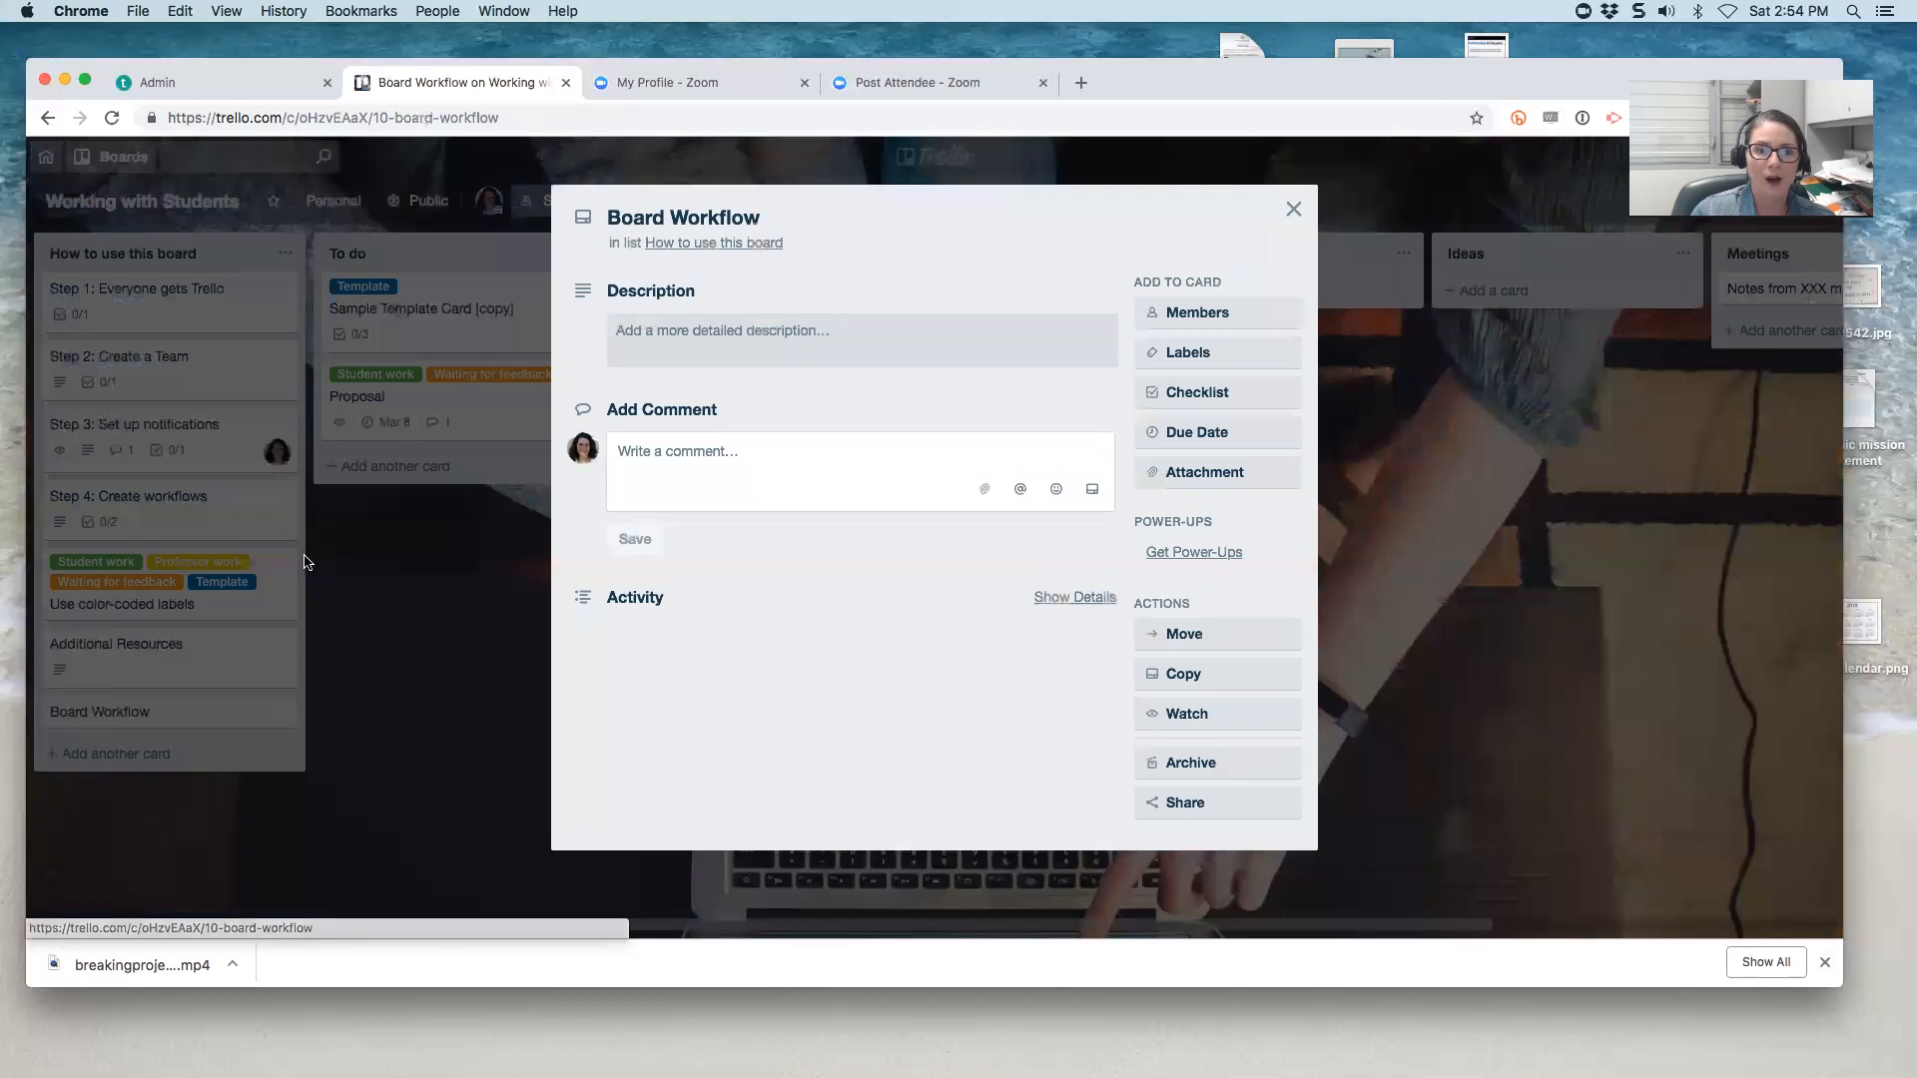
{"action": "left_click", "coordinate": [685, 331]}
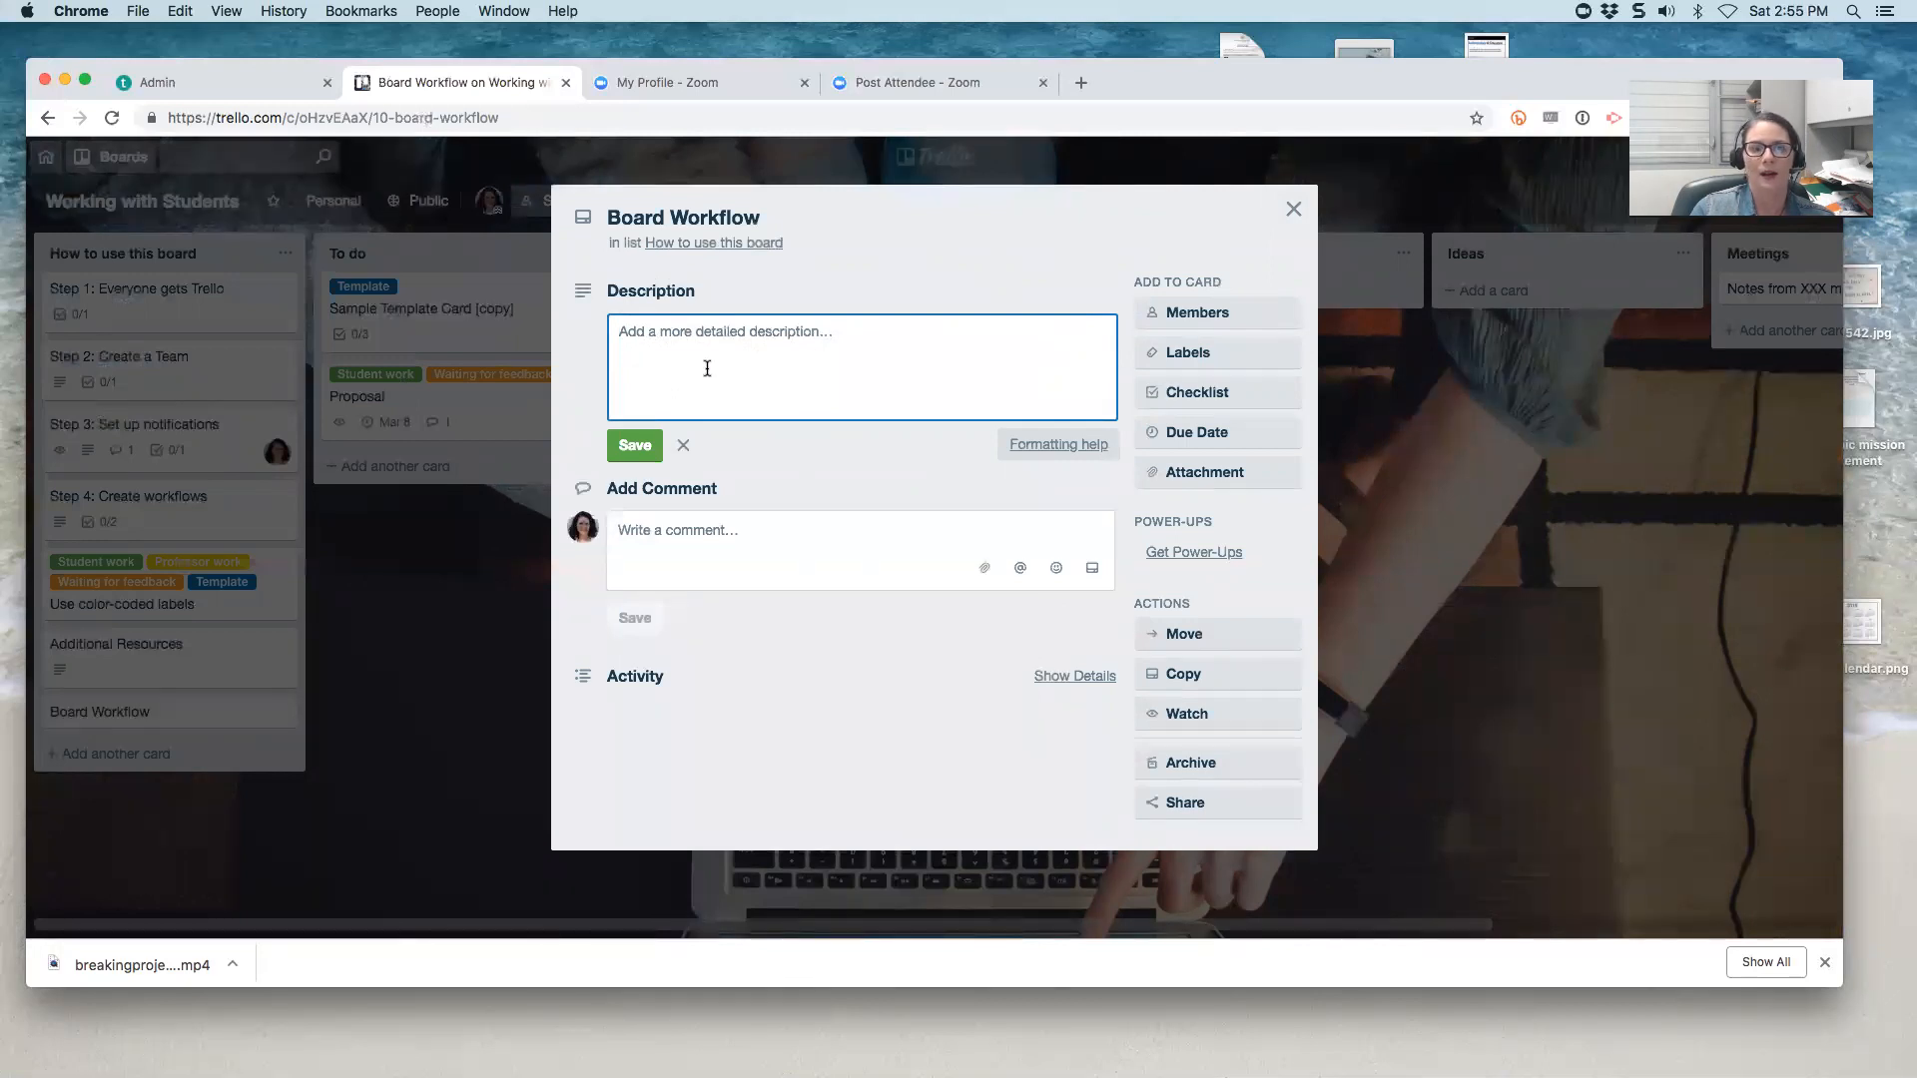
{"action": "left_click", "coordinate": [1292, 208]}
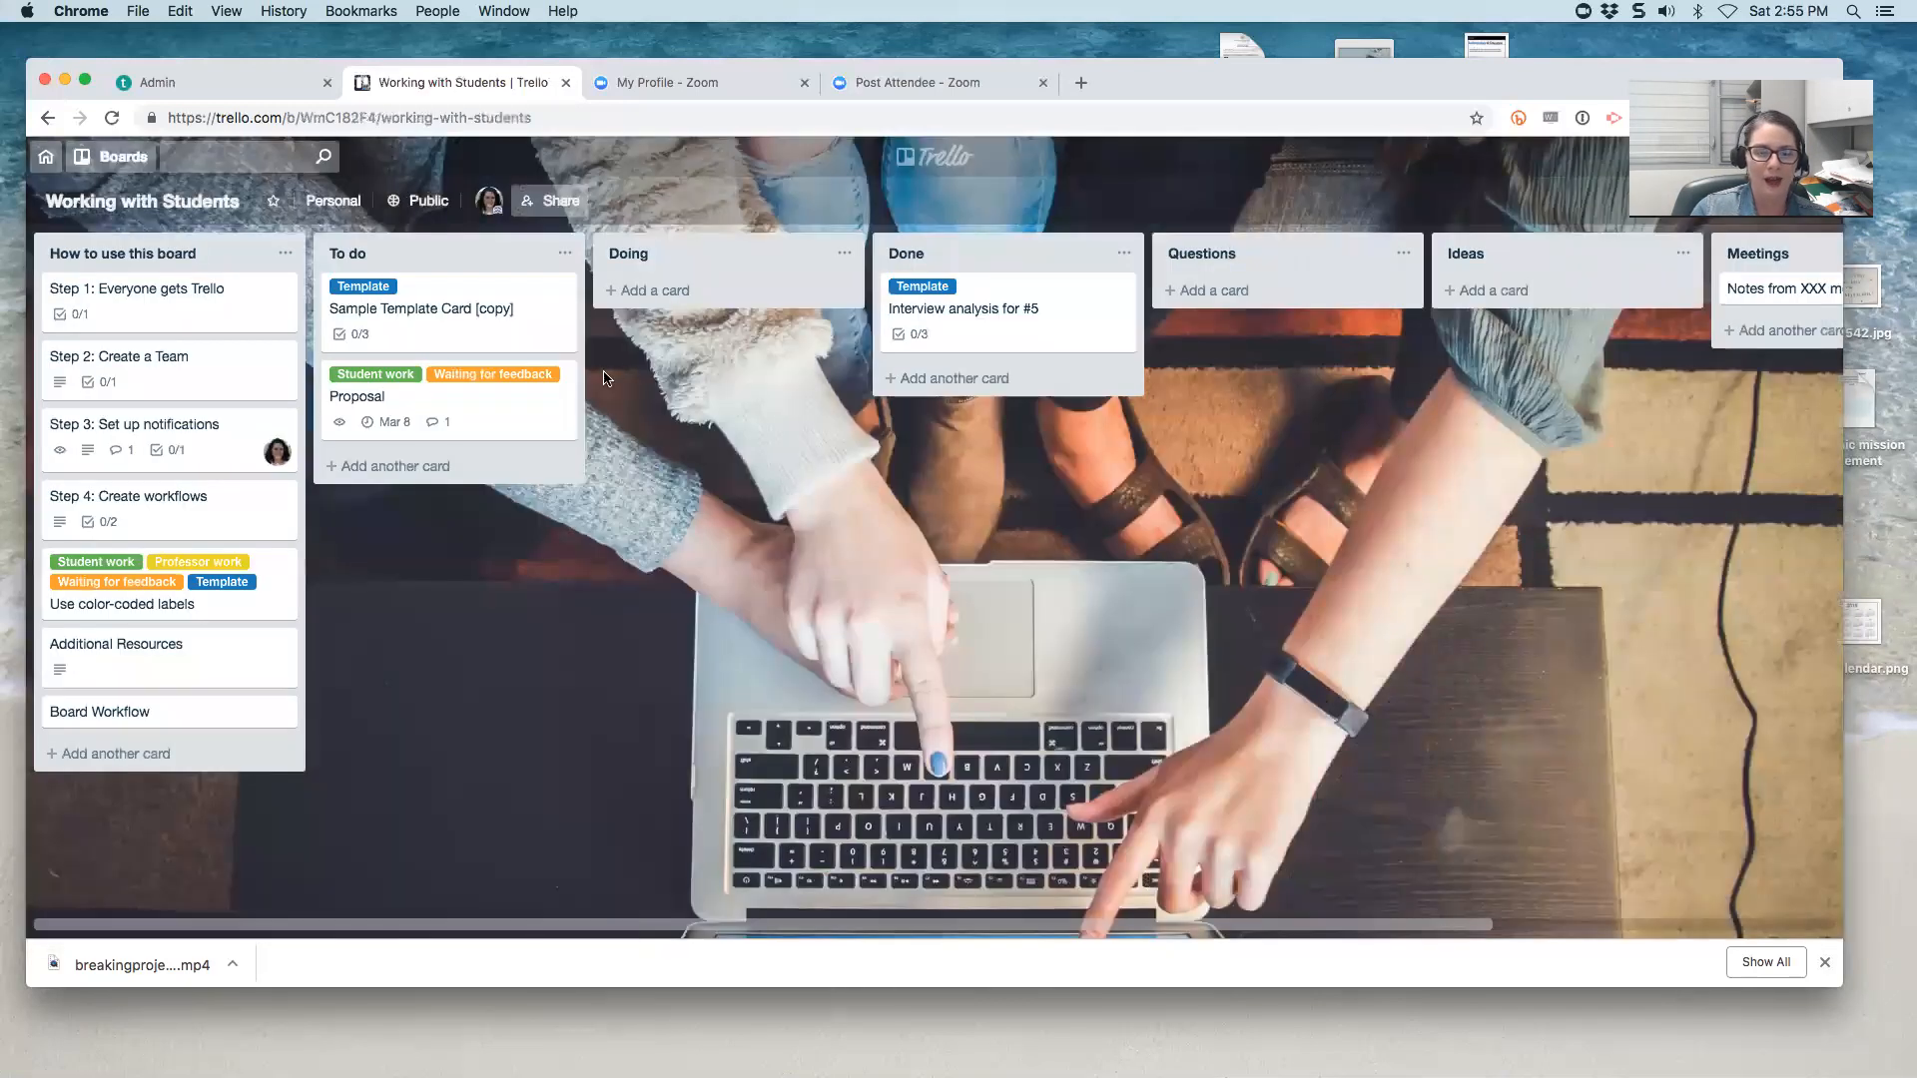